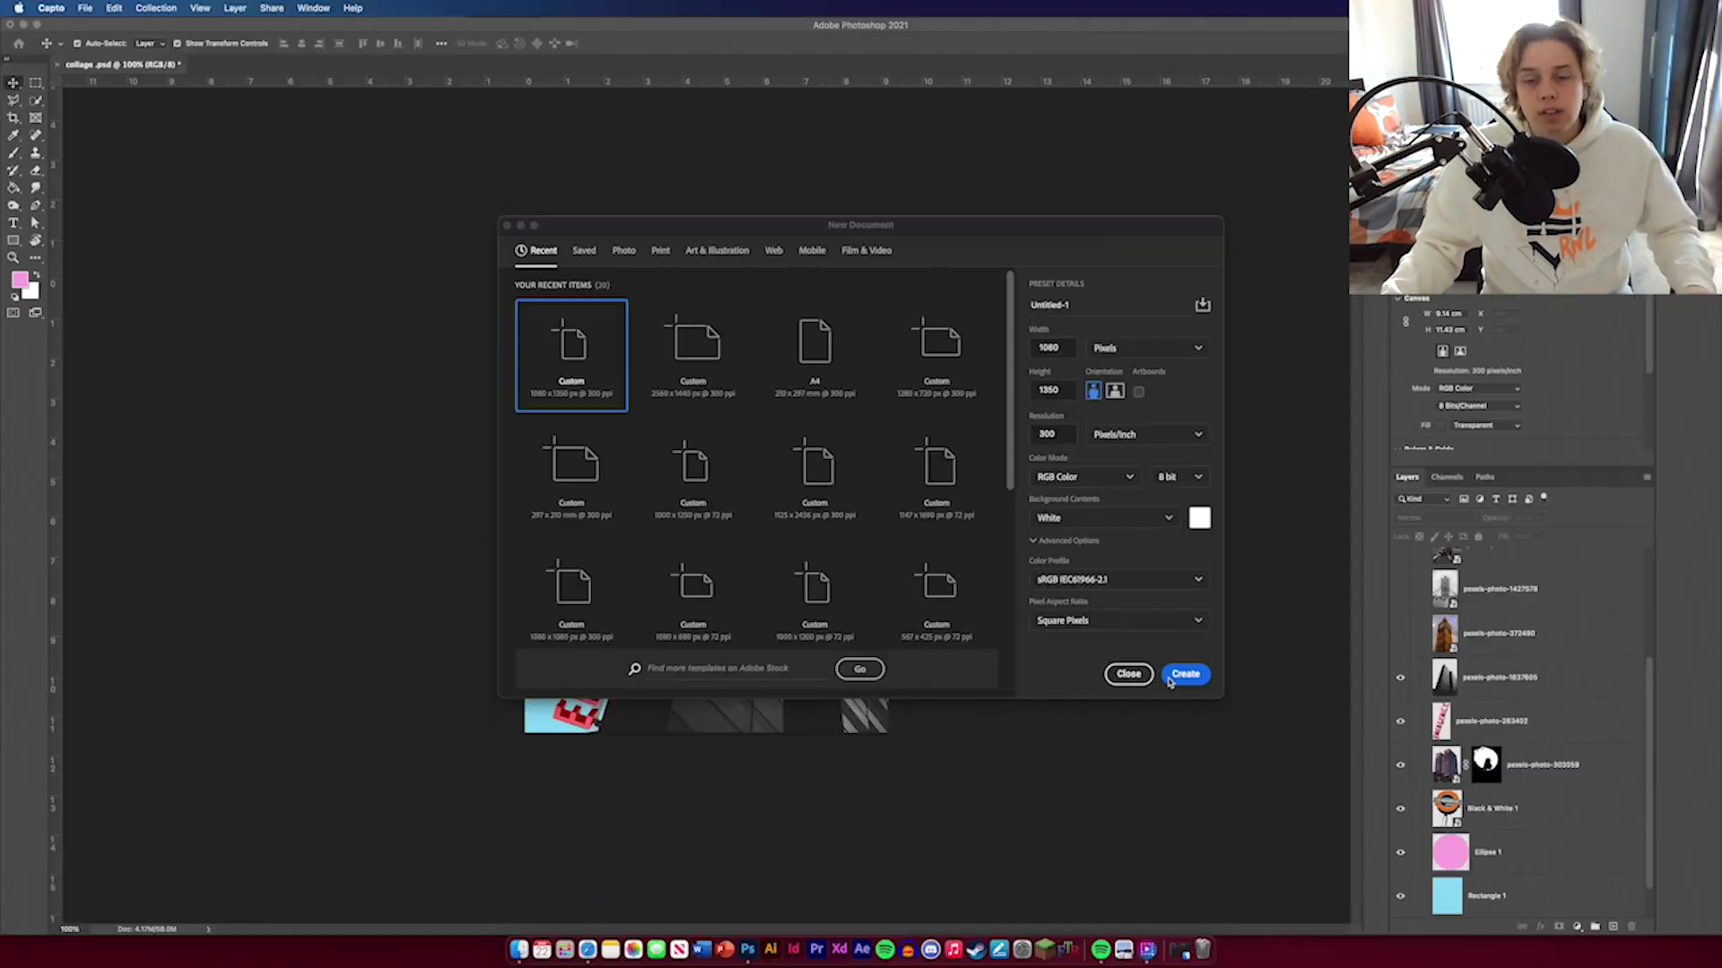
# Step: Create a new white-background document at 1080 × 1350 px and 300 ppi
pyautogui.click(1196, 681)
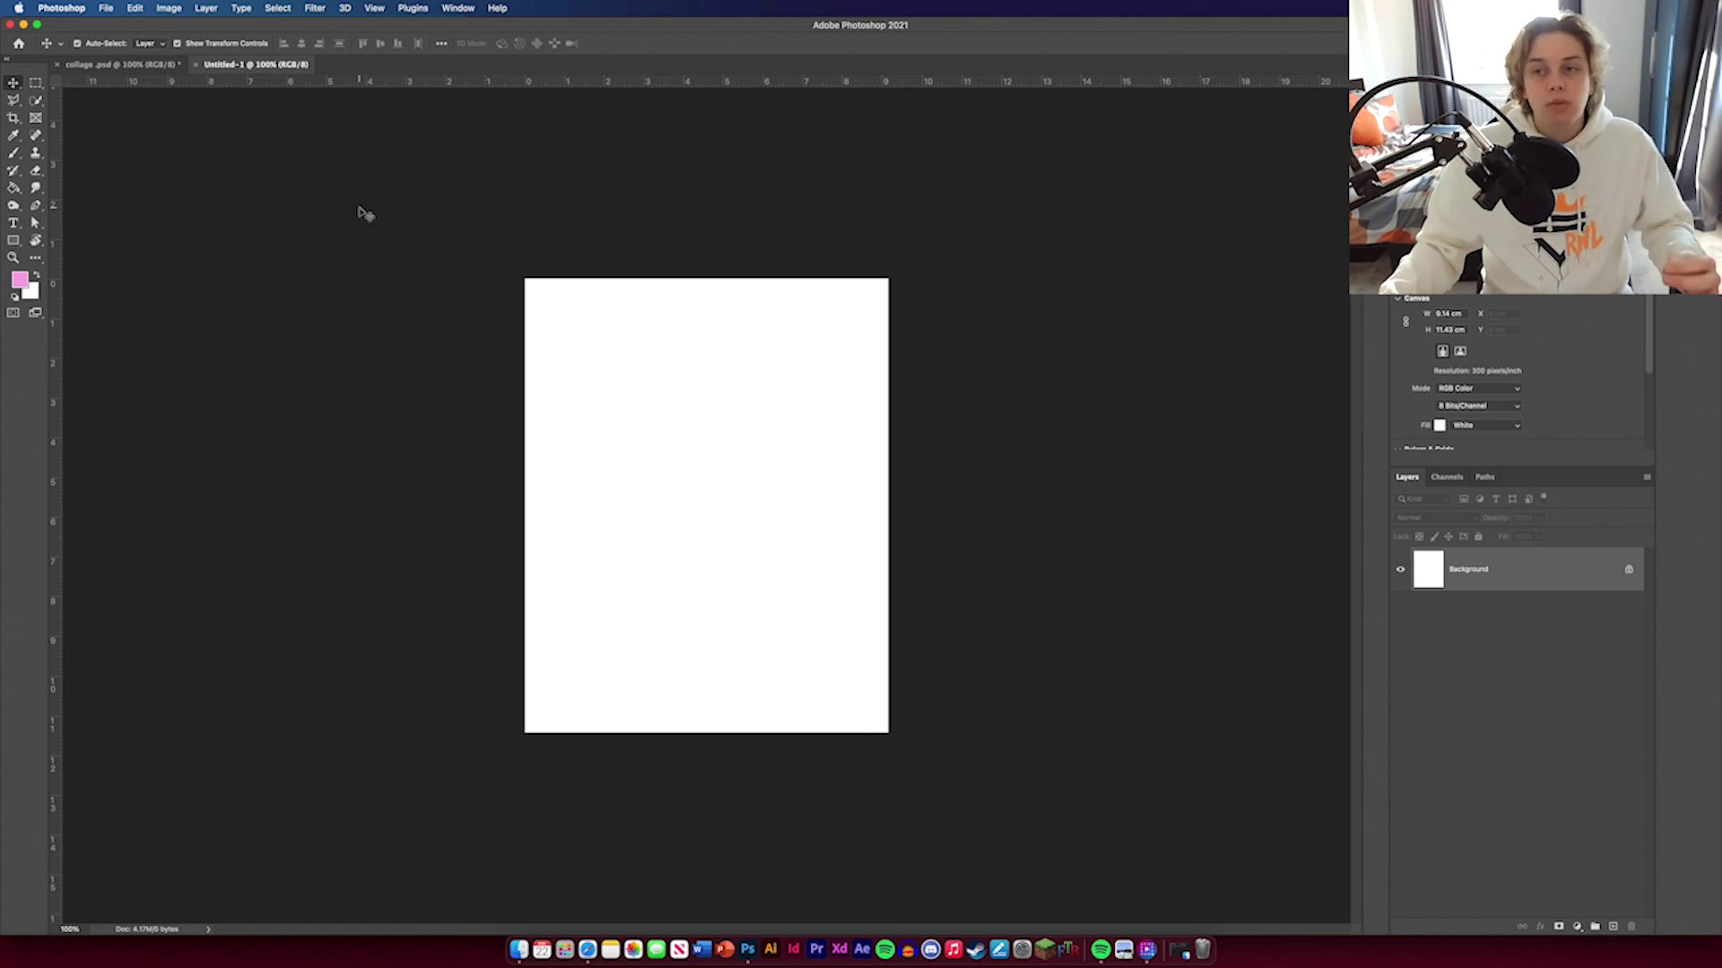
# Step: Unlock the Background layer, cover the canvas with a light-blue rectangle, and start renaming Rectangle 1
pyautogui.click(1629, 572)
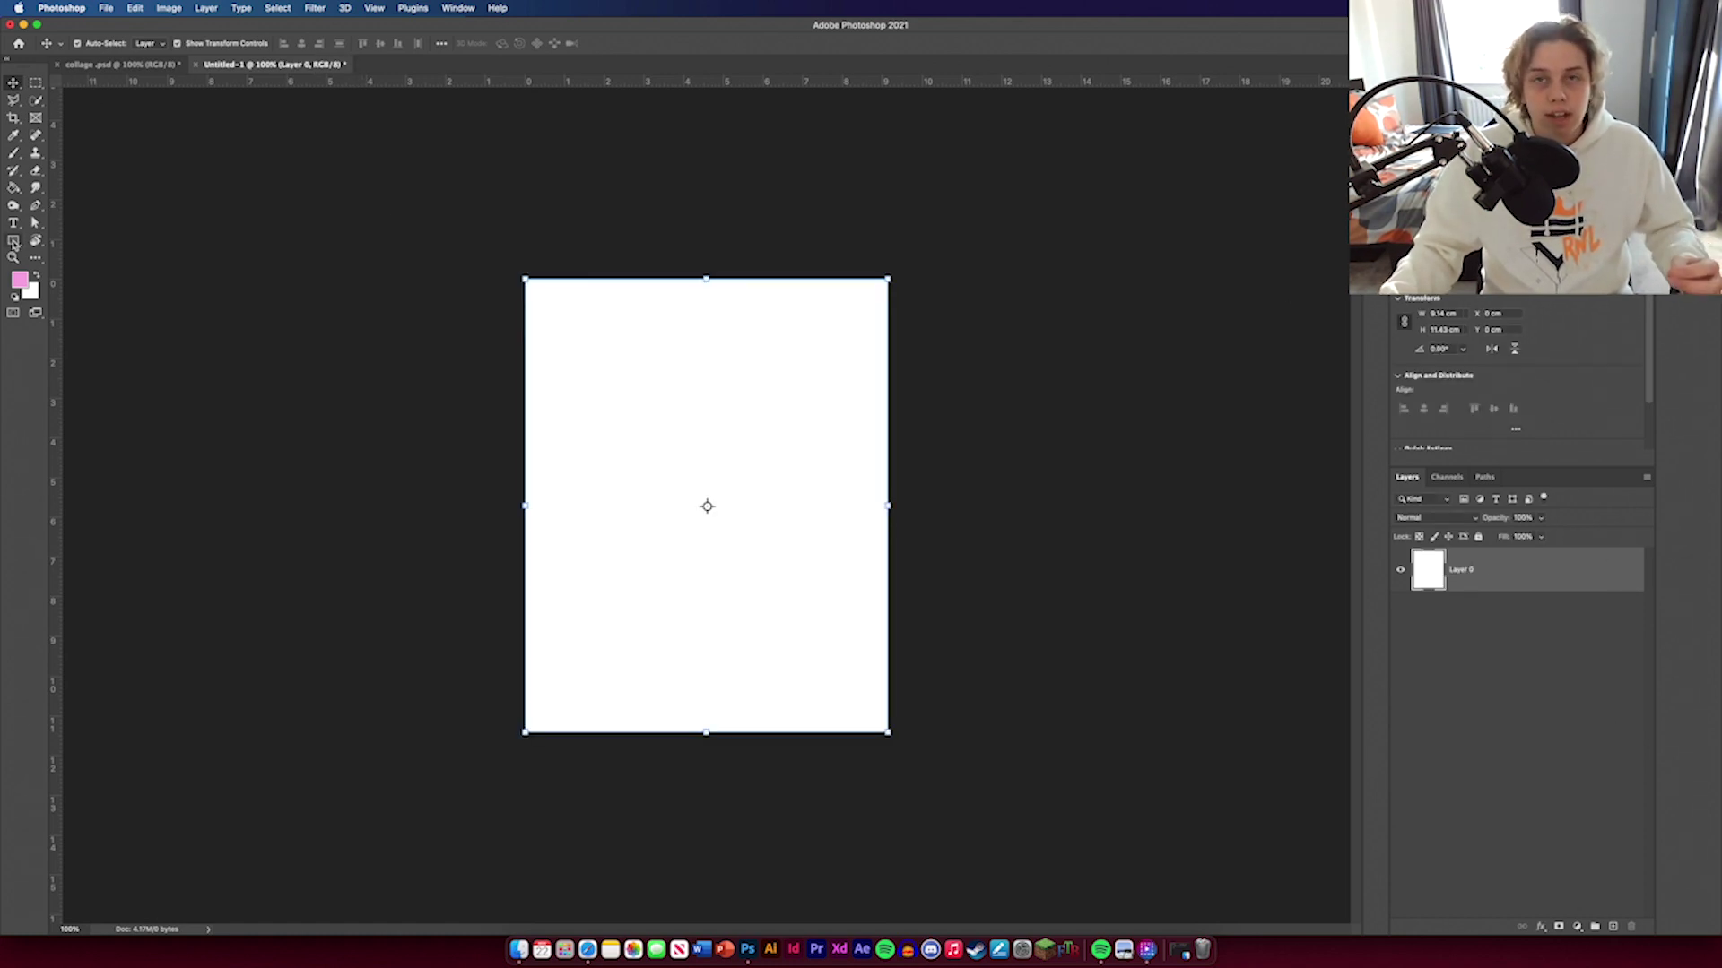
pyautogui.click(14, 241)
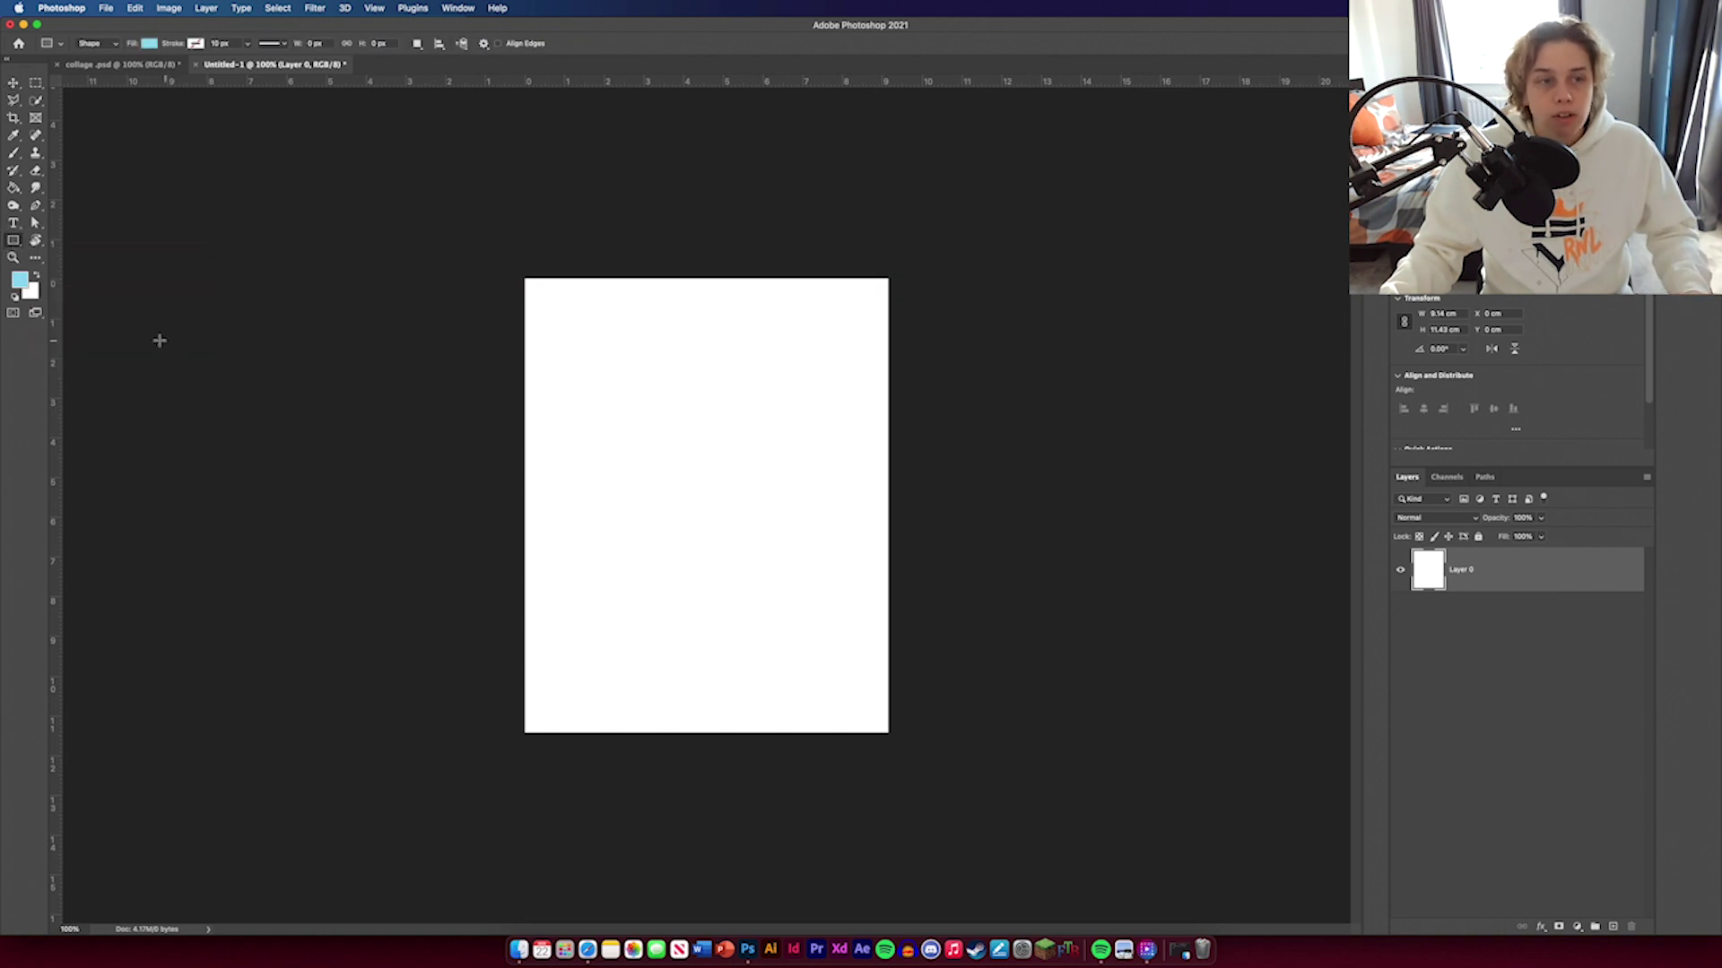
pyautogui.click(19, 280)
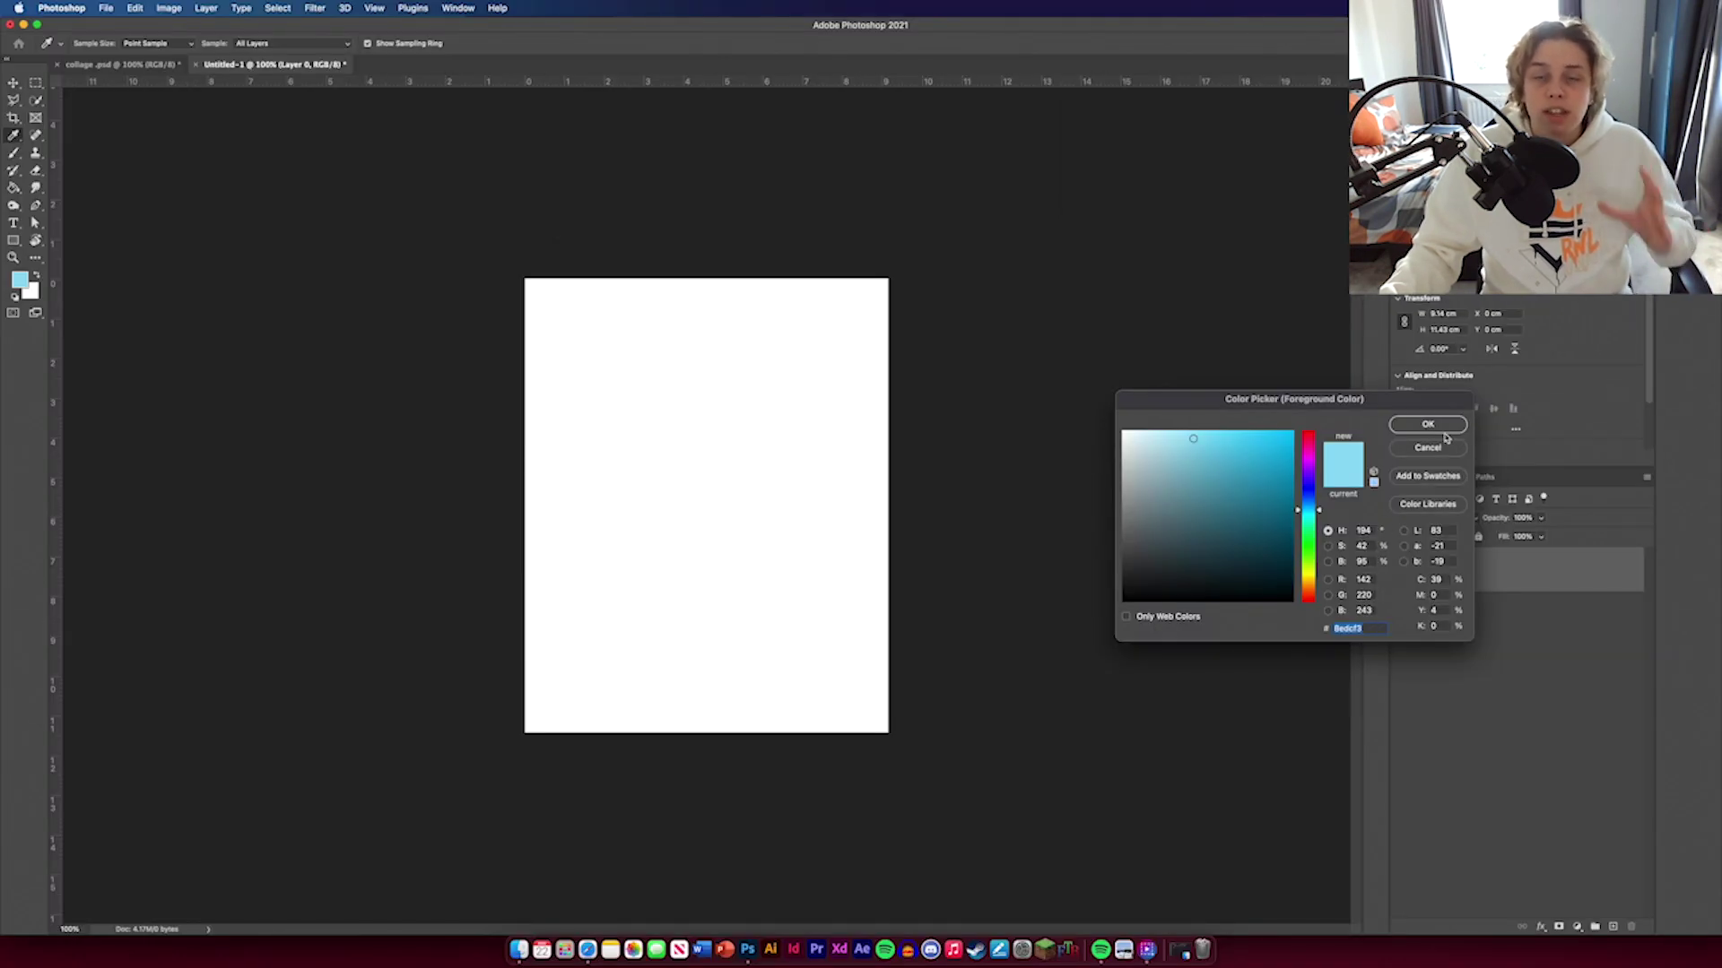
pyautogui.click(1438, 429)
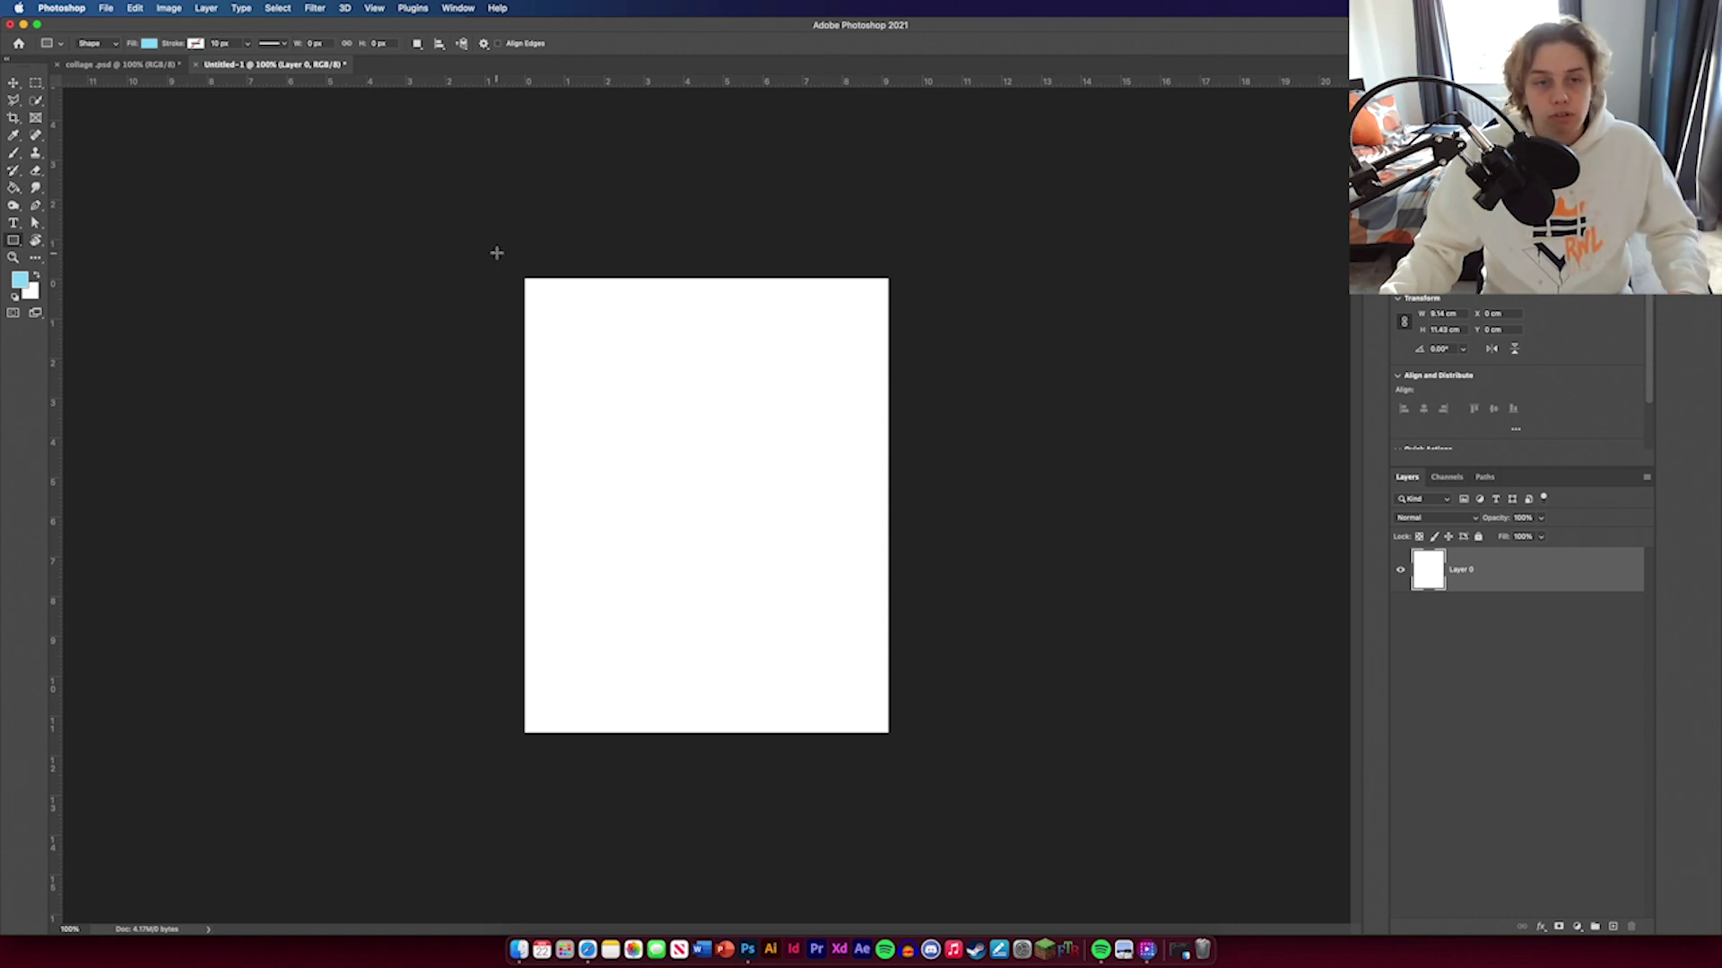
pyautogui.moveTo(486, 238); pyautogui.dragTo(952, 808)
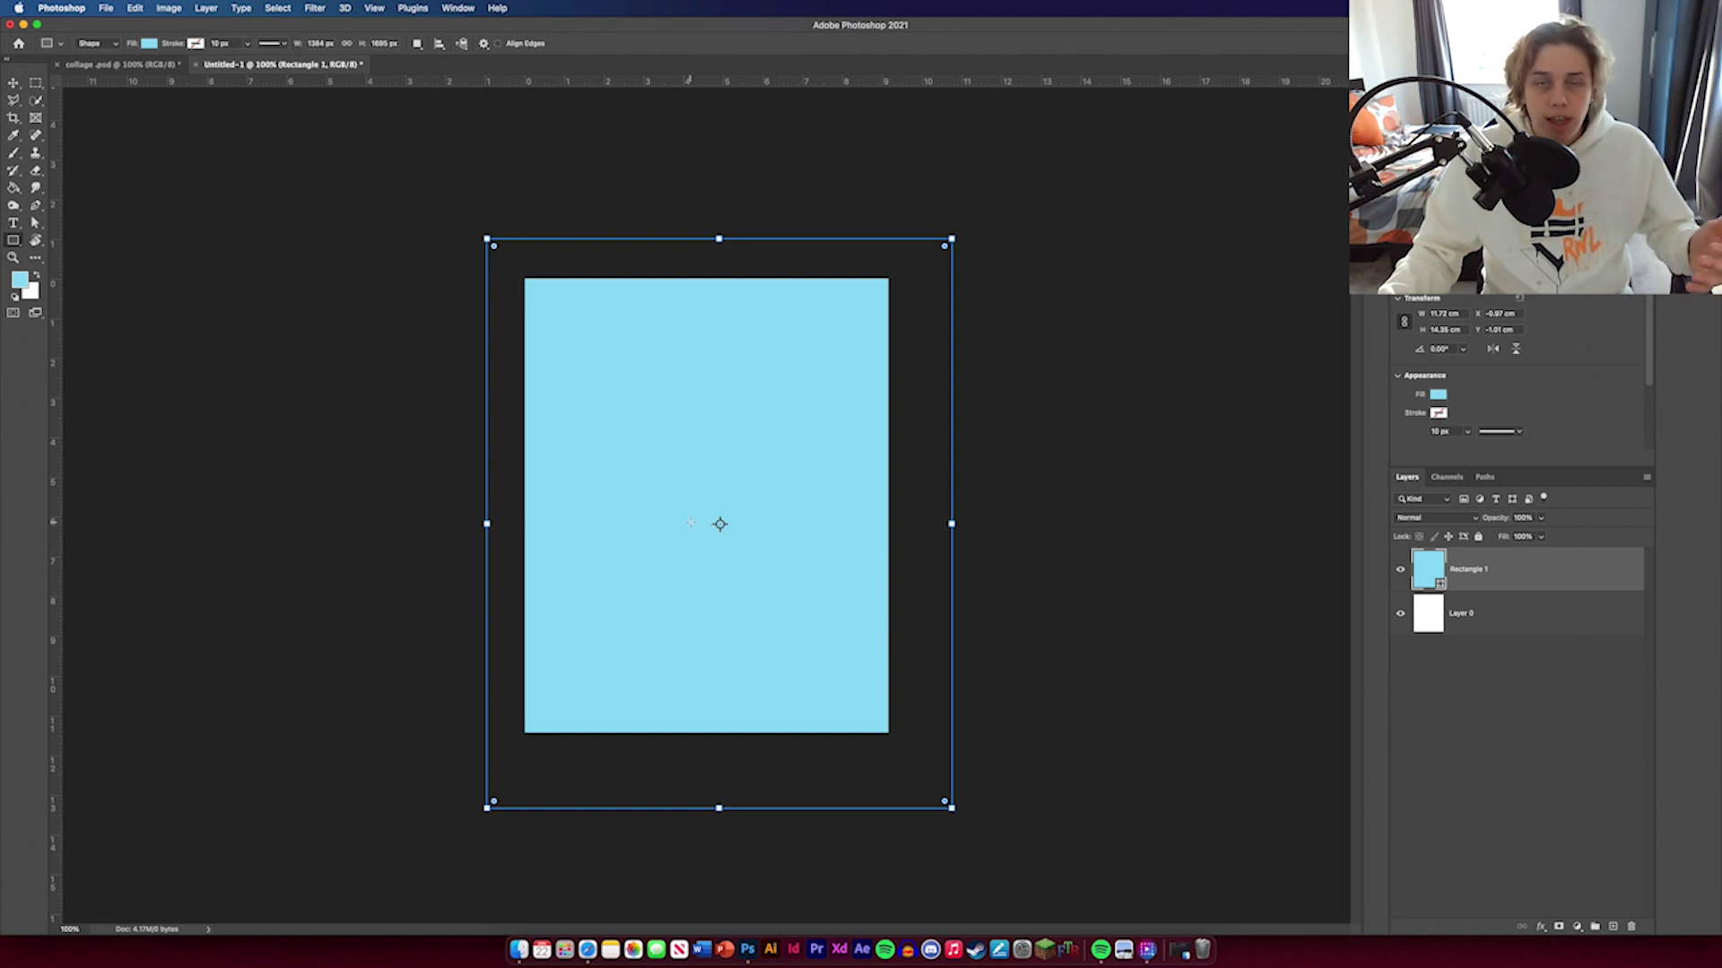
pyautogui.click(13, 84)
pyautogui.click(377, 307)
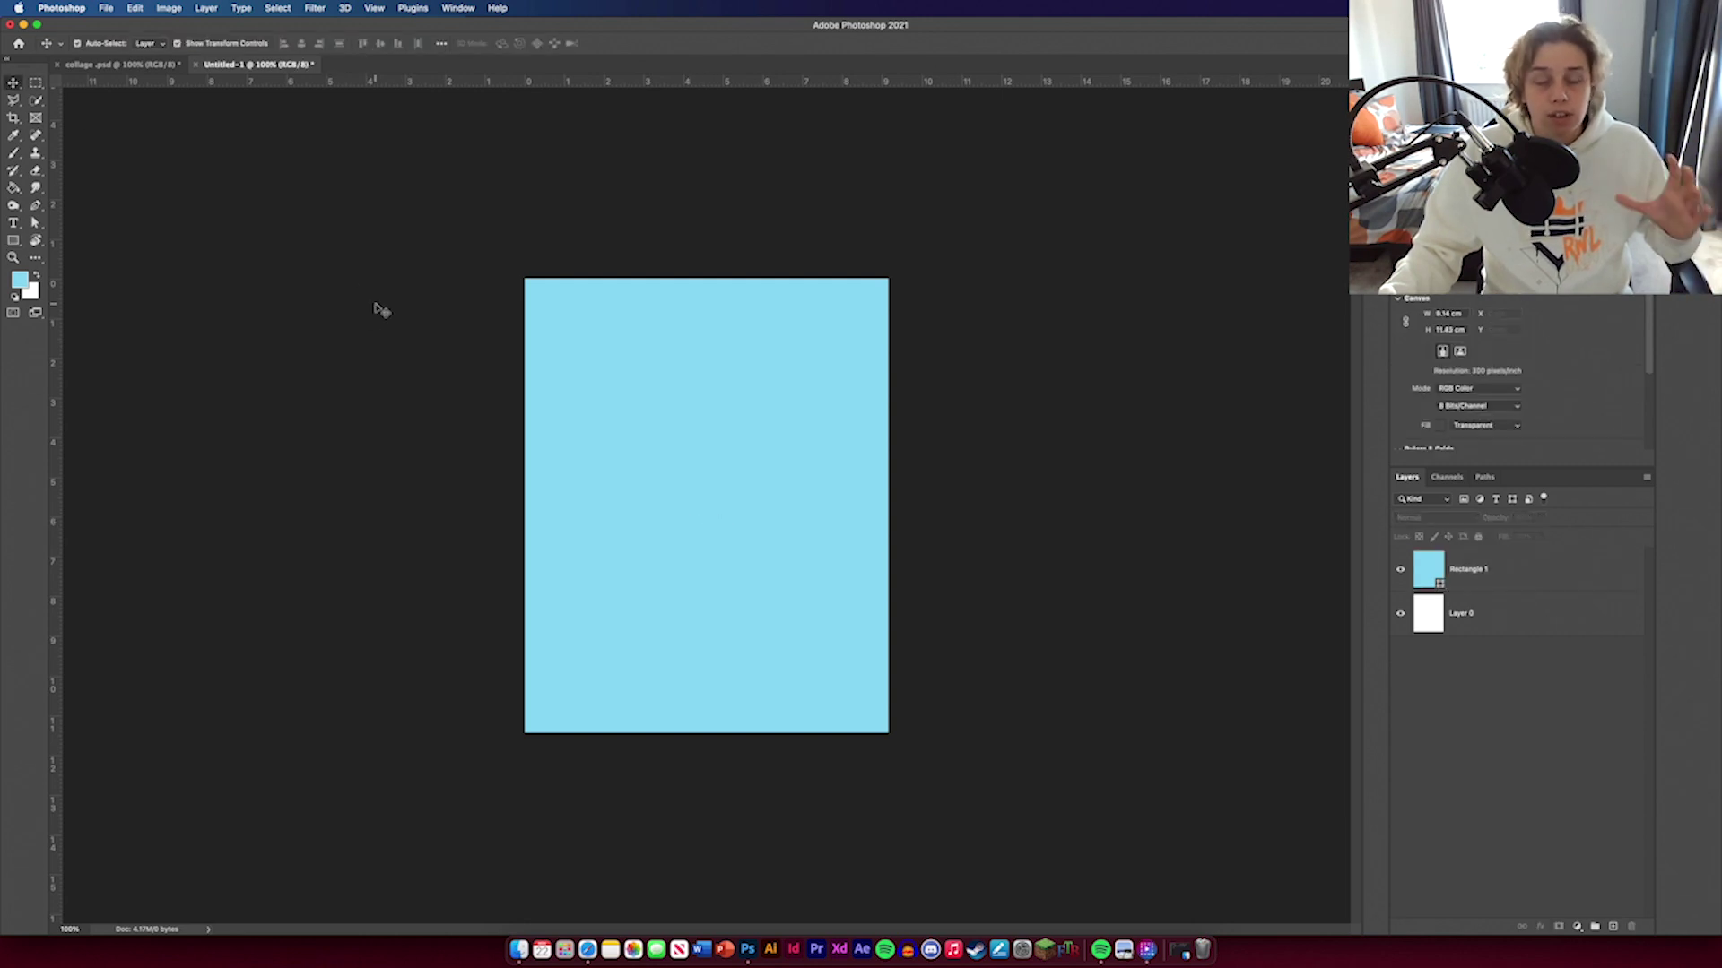
pyautogui.doubleClick(1480, 574)
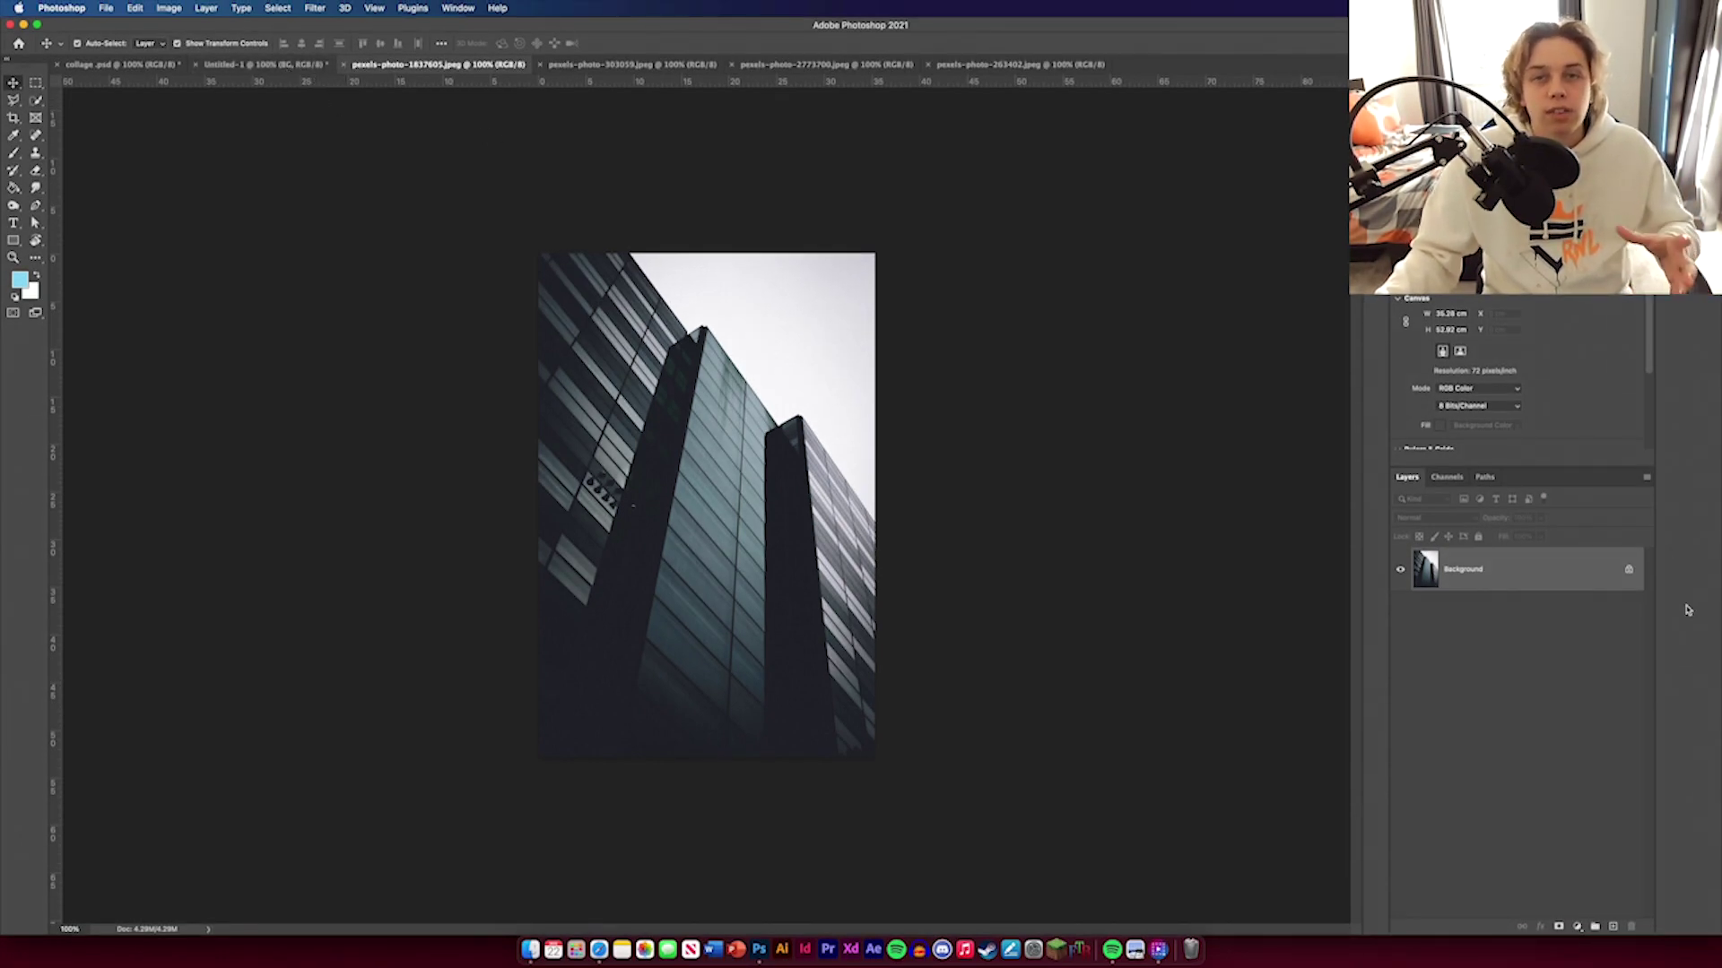
# Step: Unlock the pexels-photo-1837605.jpeg Background layer into an editable Layer 0
pyautogui.click(1625, 570)
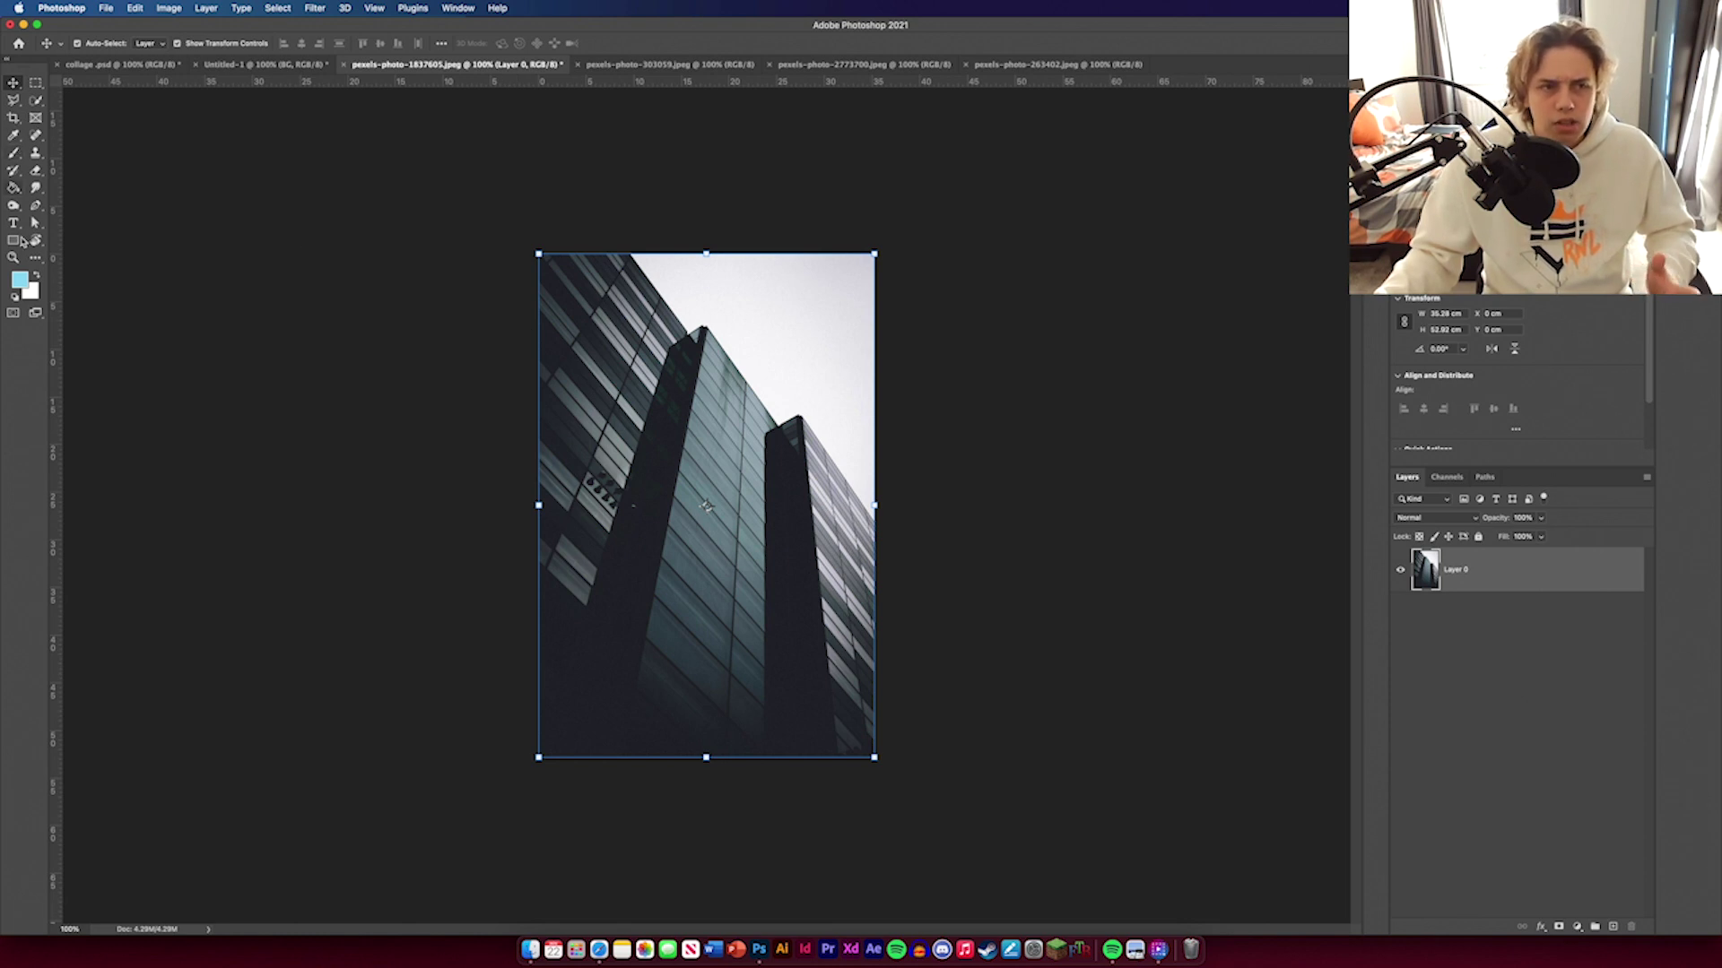
pyautogui.click(36, 208)
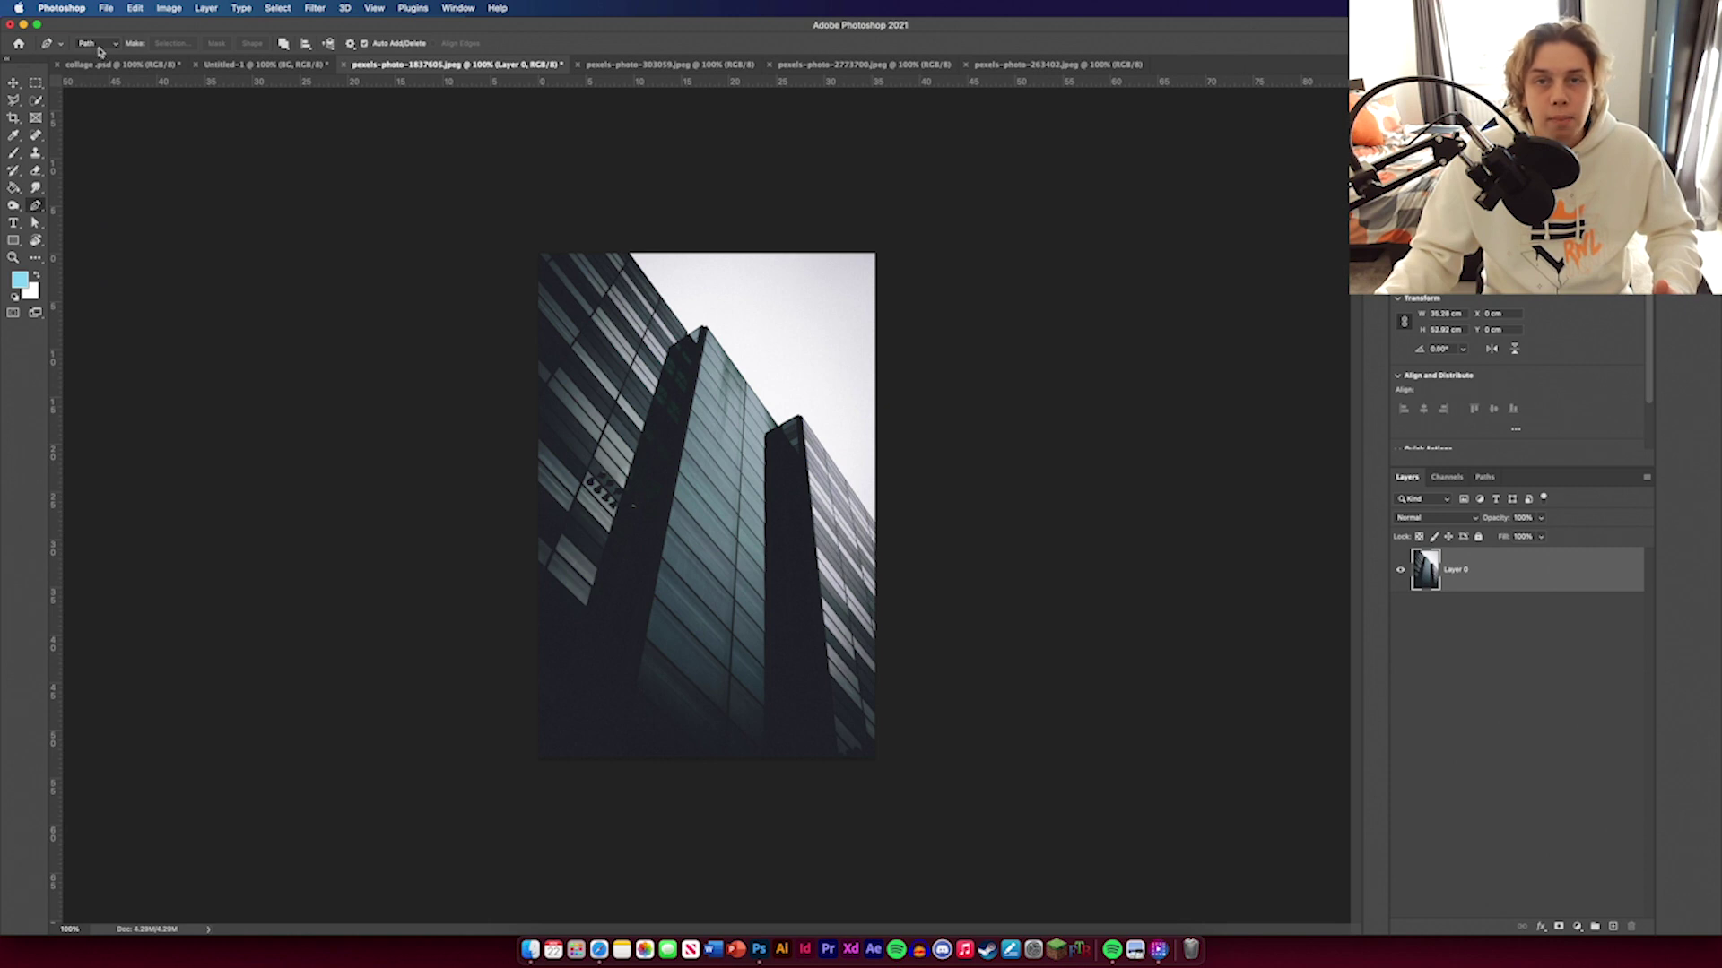
# Step: Set the Pen to Path mode and trace anchors around the twin towers' outline
pyautogui.click(99, 44)
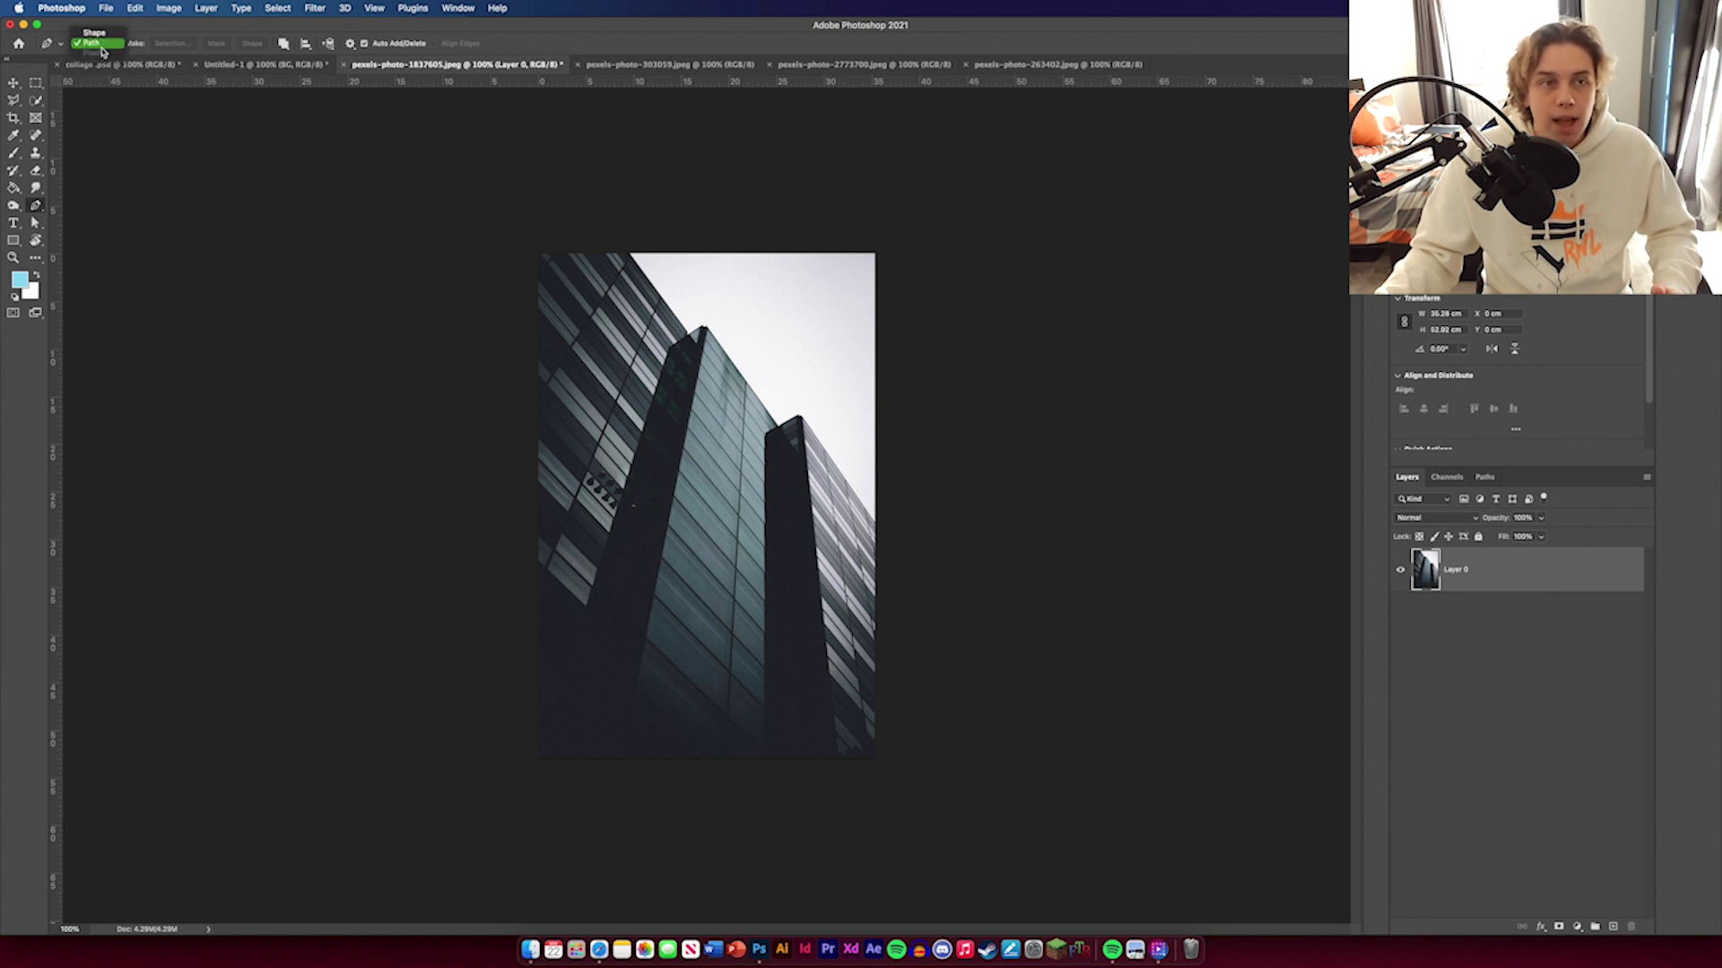
pyautogui.click(102, 46)
pyautogui.press('super+equal')
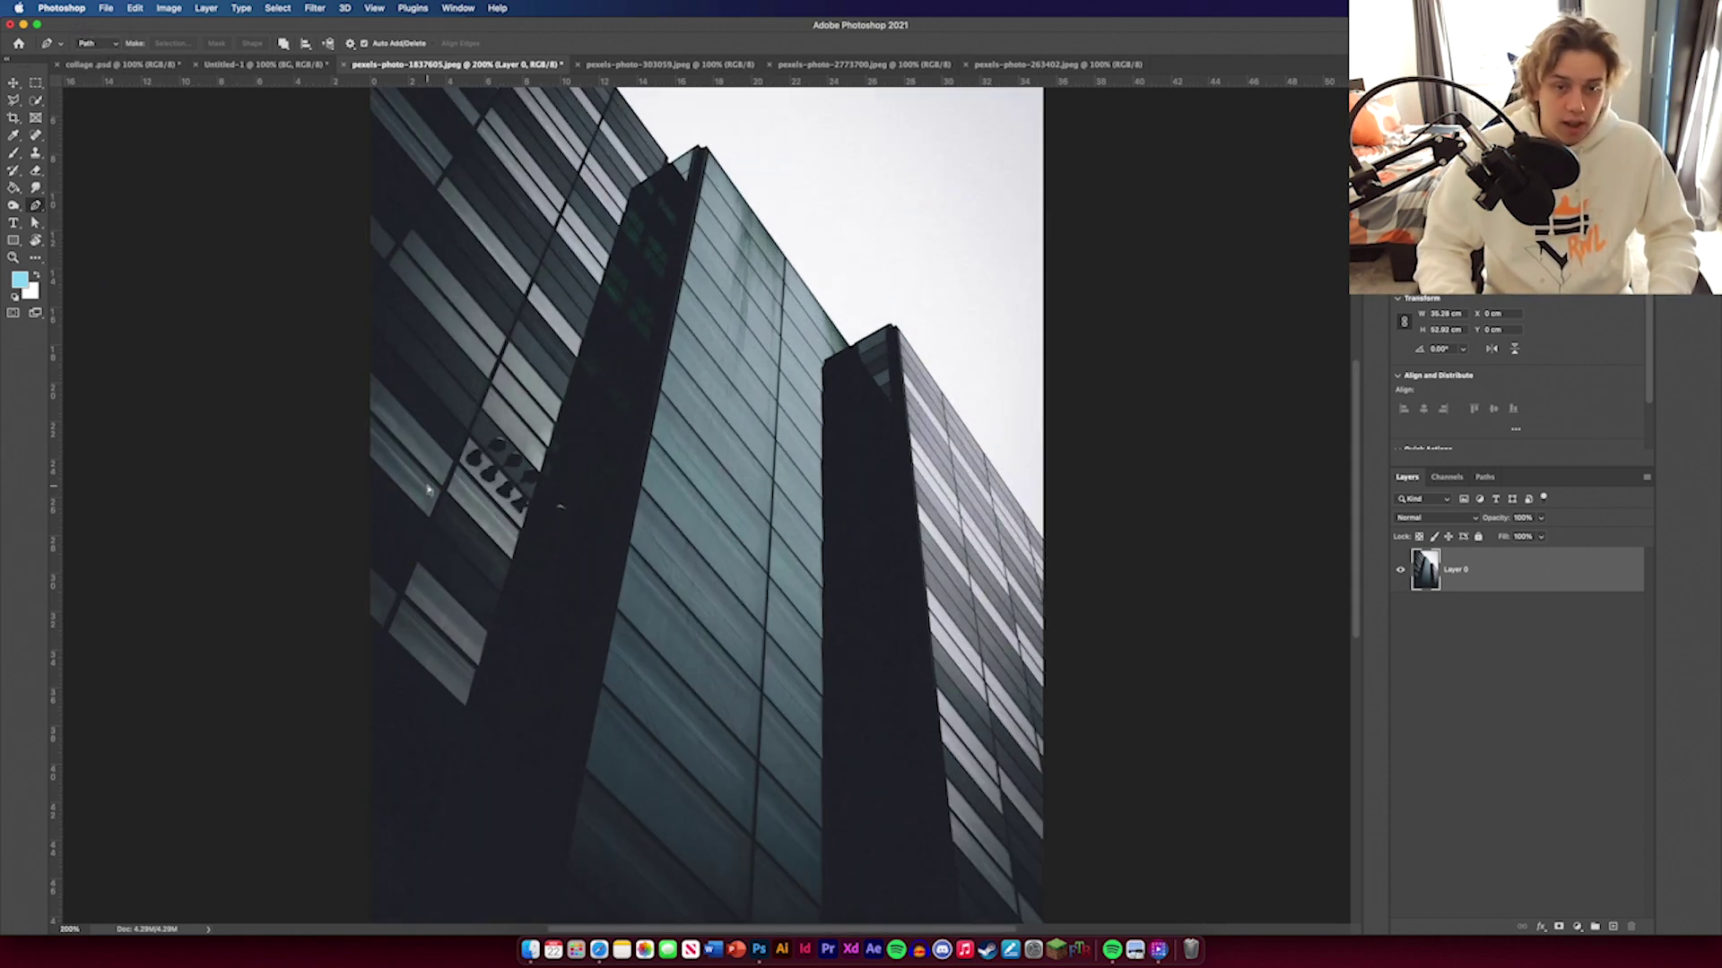
pyautogui.moveTo(624, 484); pyautogui.dragTo(730, 442)
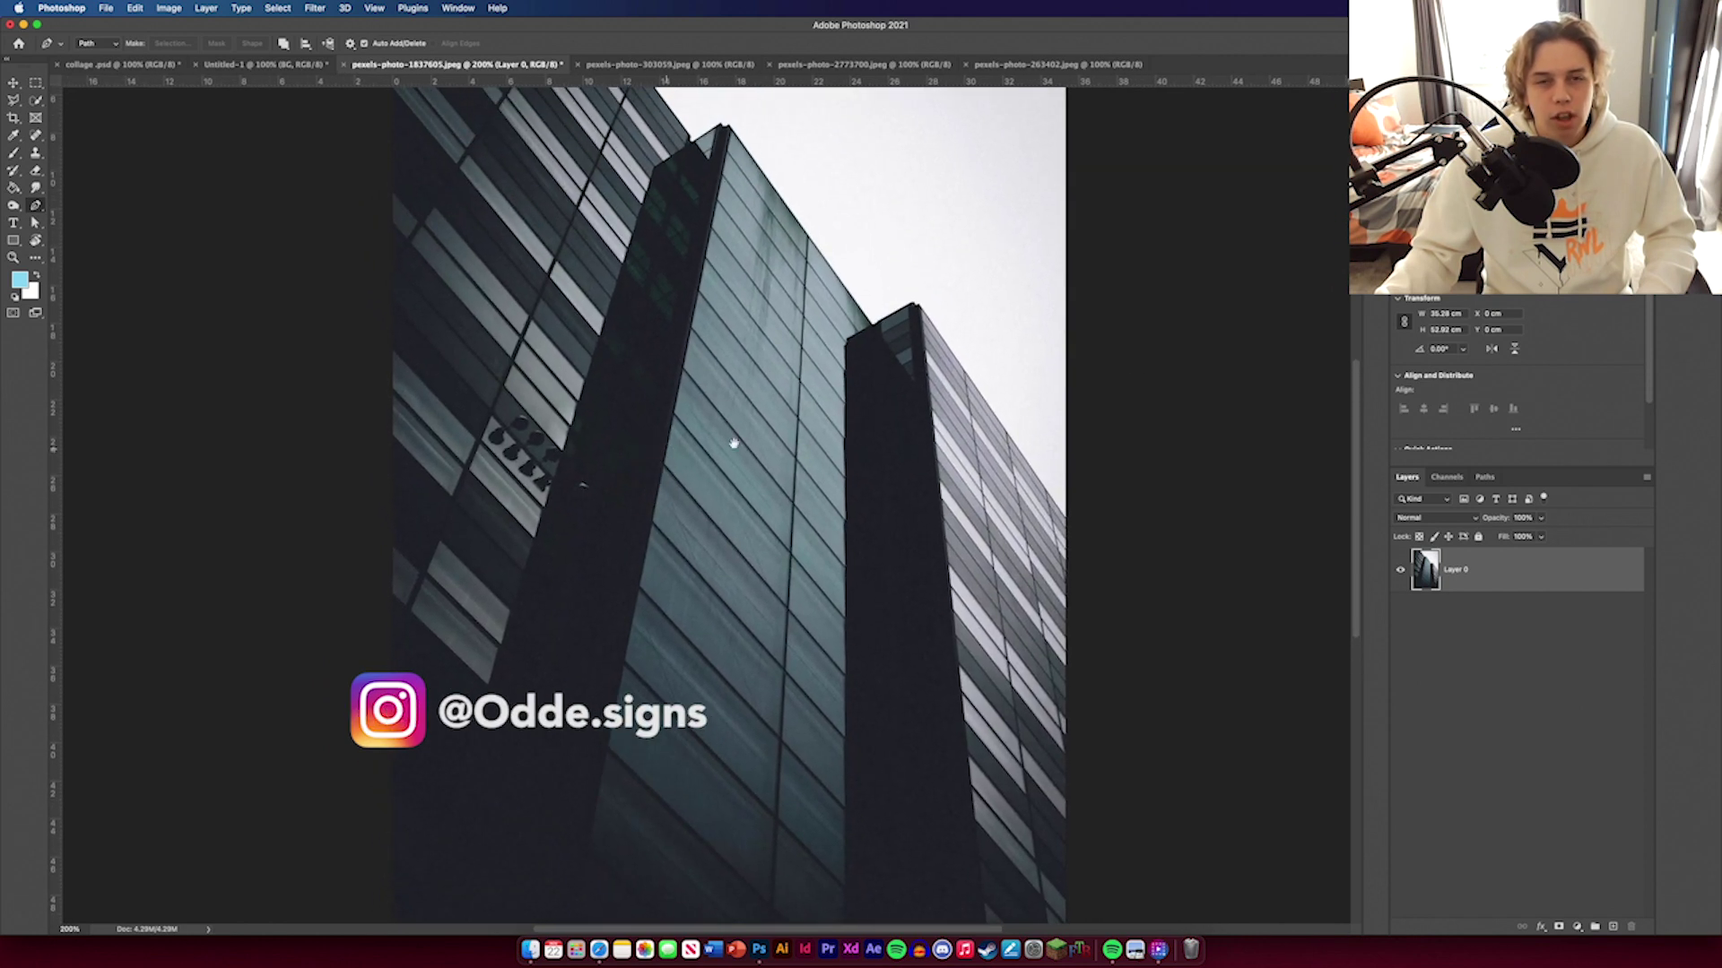
pyautogui.click(1067, 518)
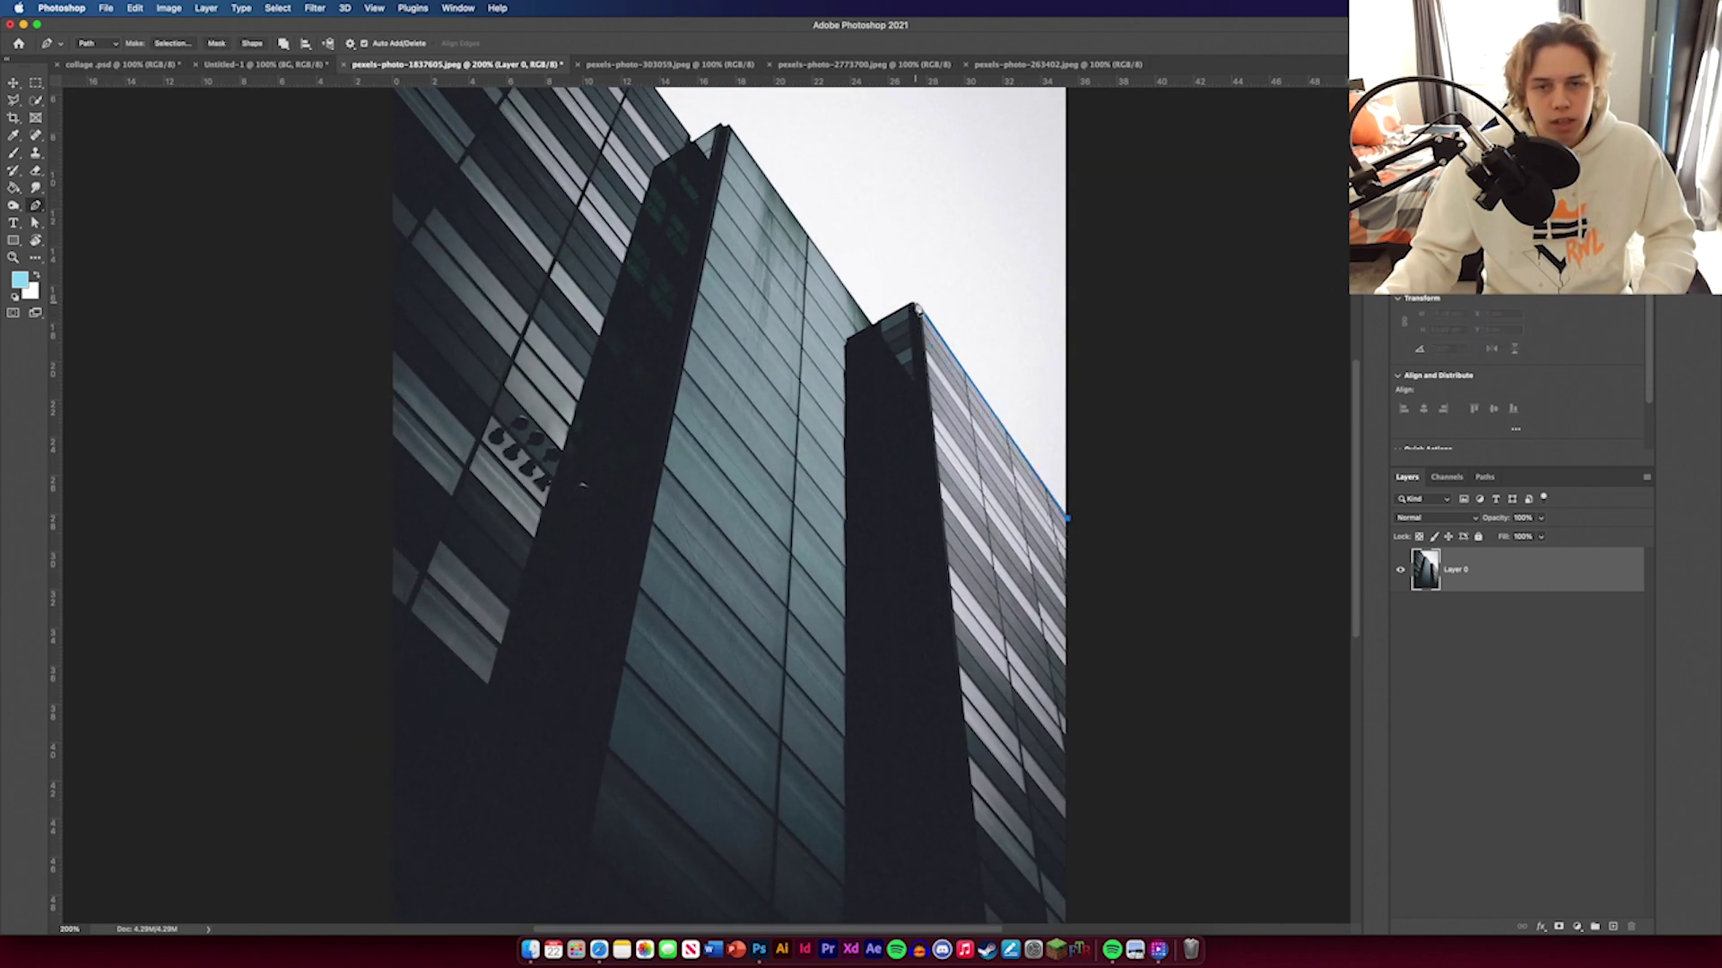
pyautogui.click(919, 307)
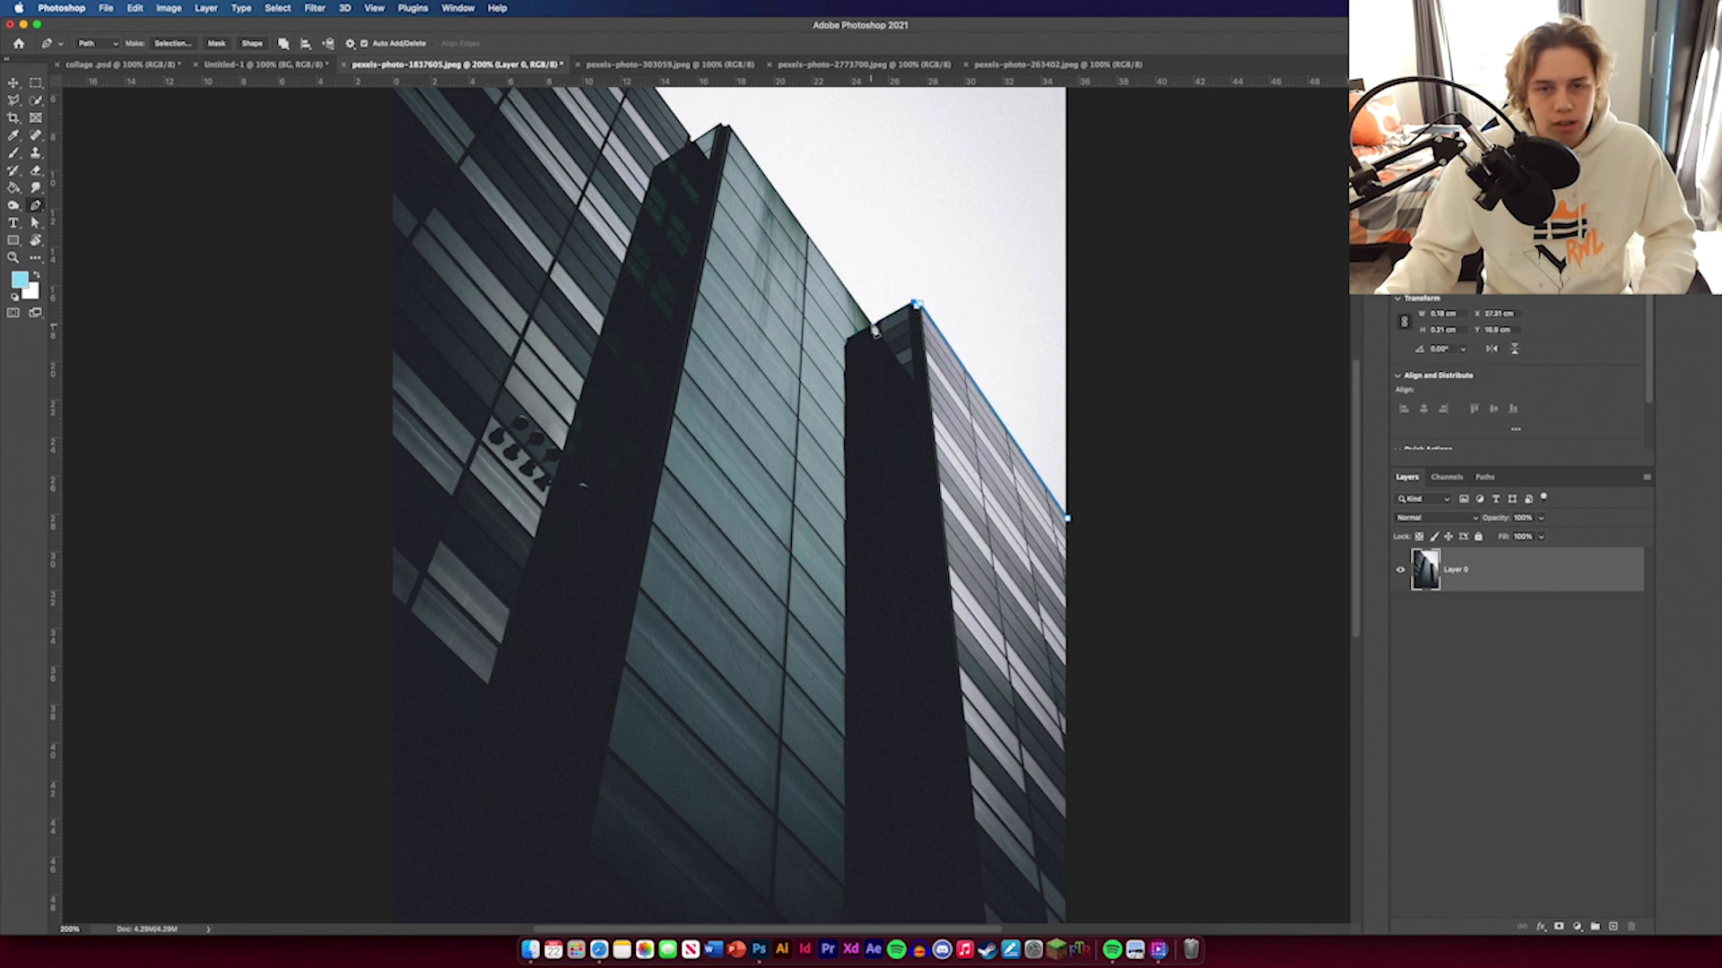
pyautogui.click(871, 324)
pyautogui.click(728, 127)
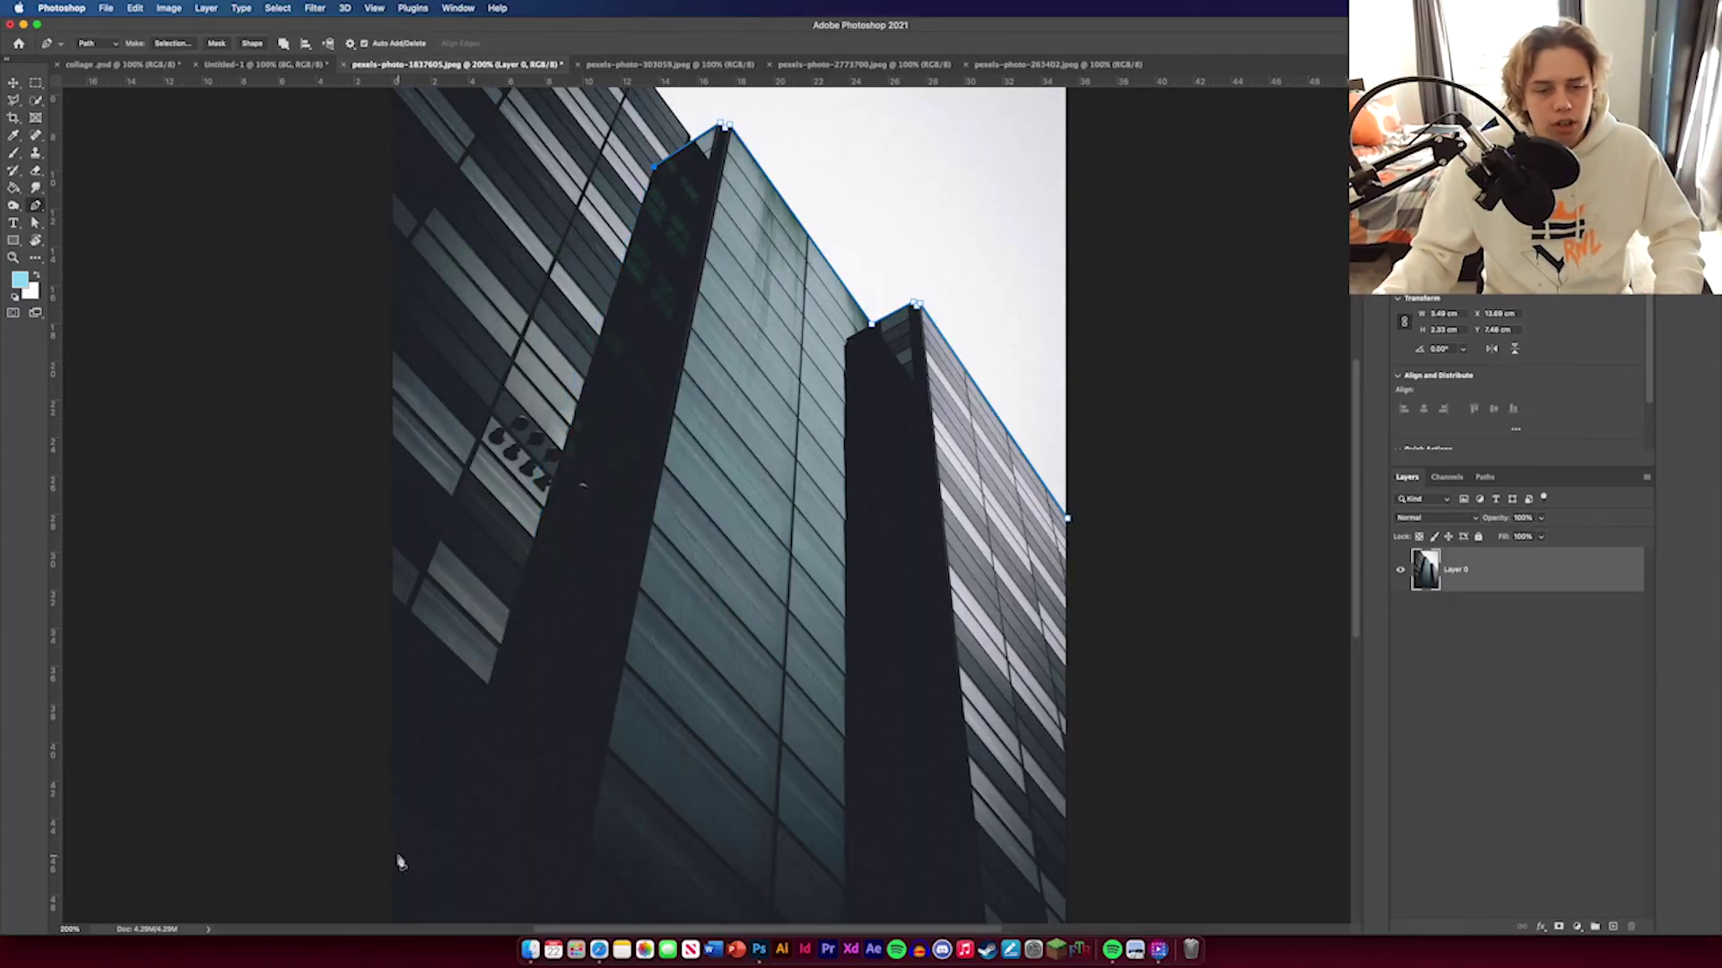
pyautogui.moveTo(454, 876); pyautogui.dragTo(461, 617)
pyautogui.click(396, 738)
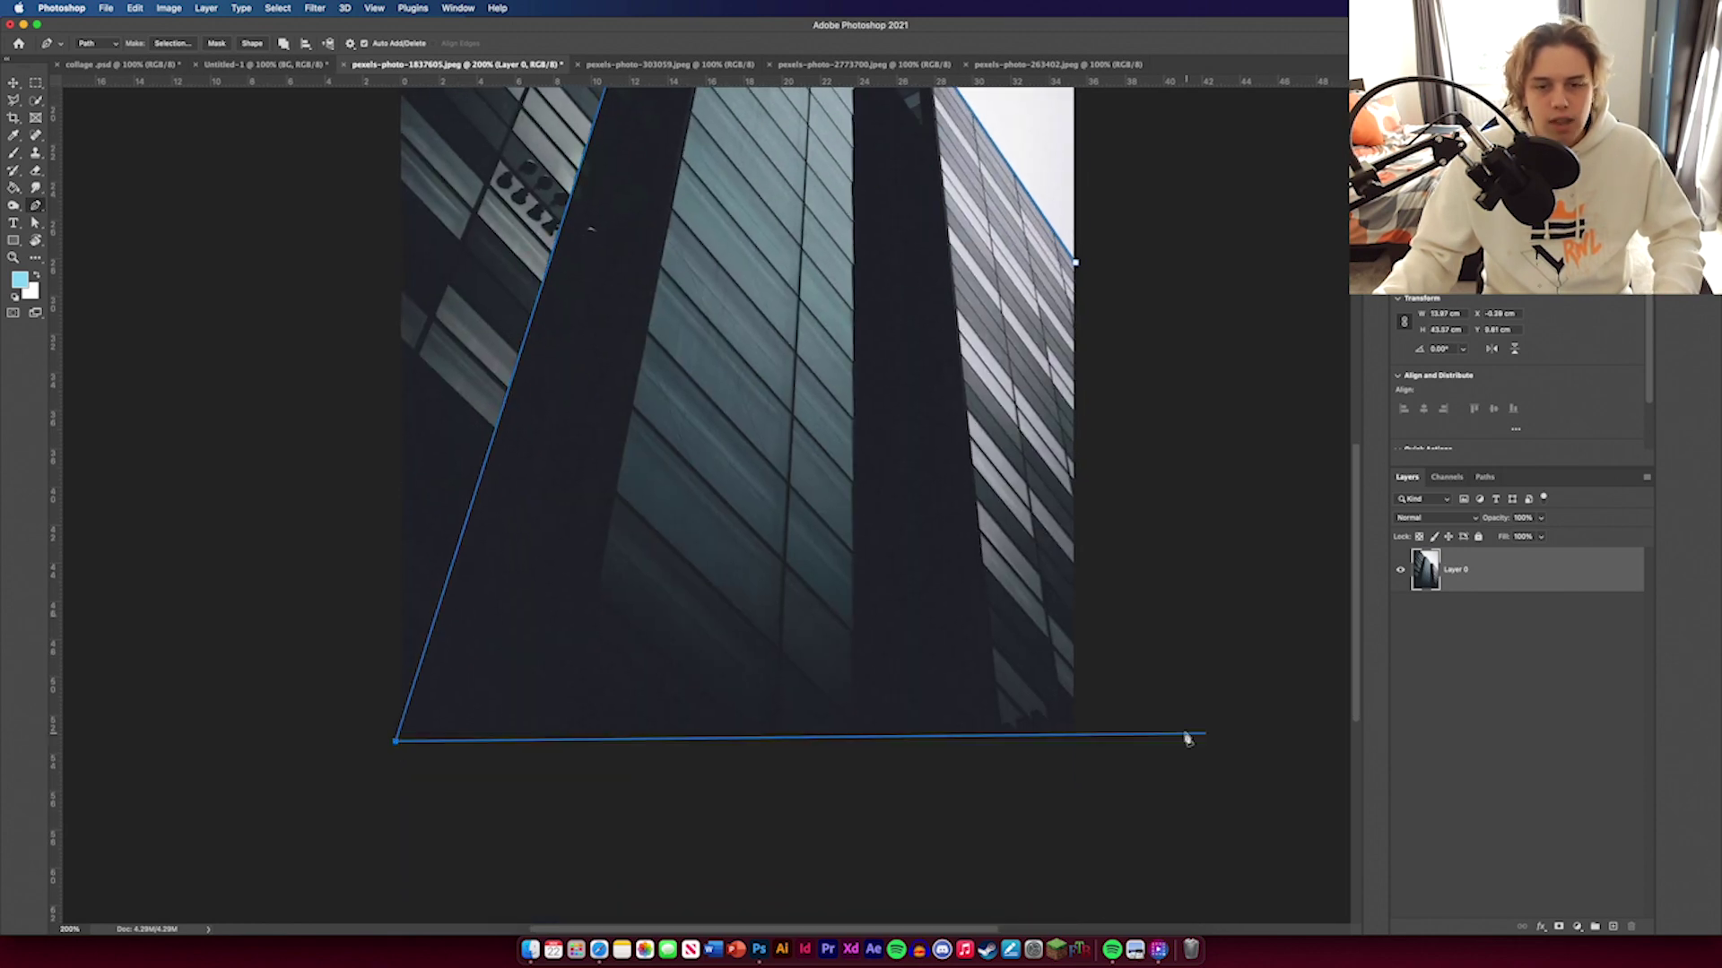
pyautogui.click(1183, 758)
pyautogui.moveTo(1183, 641); pyautogui.dragTo(1171, 792)
# Step: Load the traced Work Path as a selection around the towers
pyautogui.scroll(5, 1171, 792)
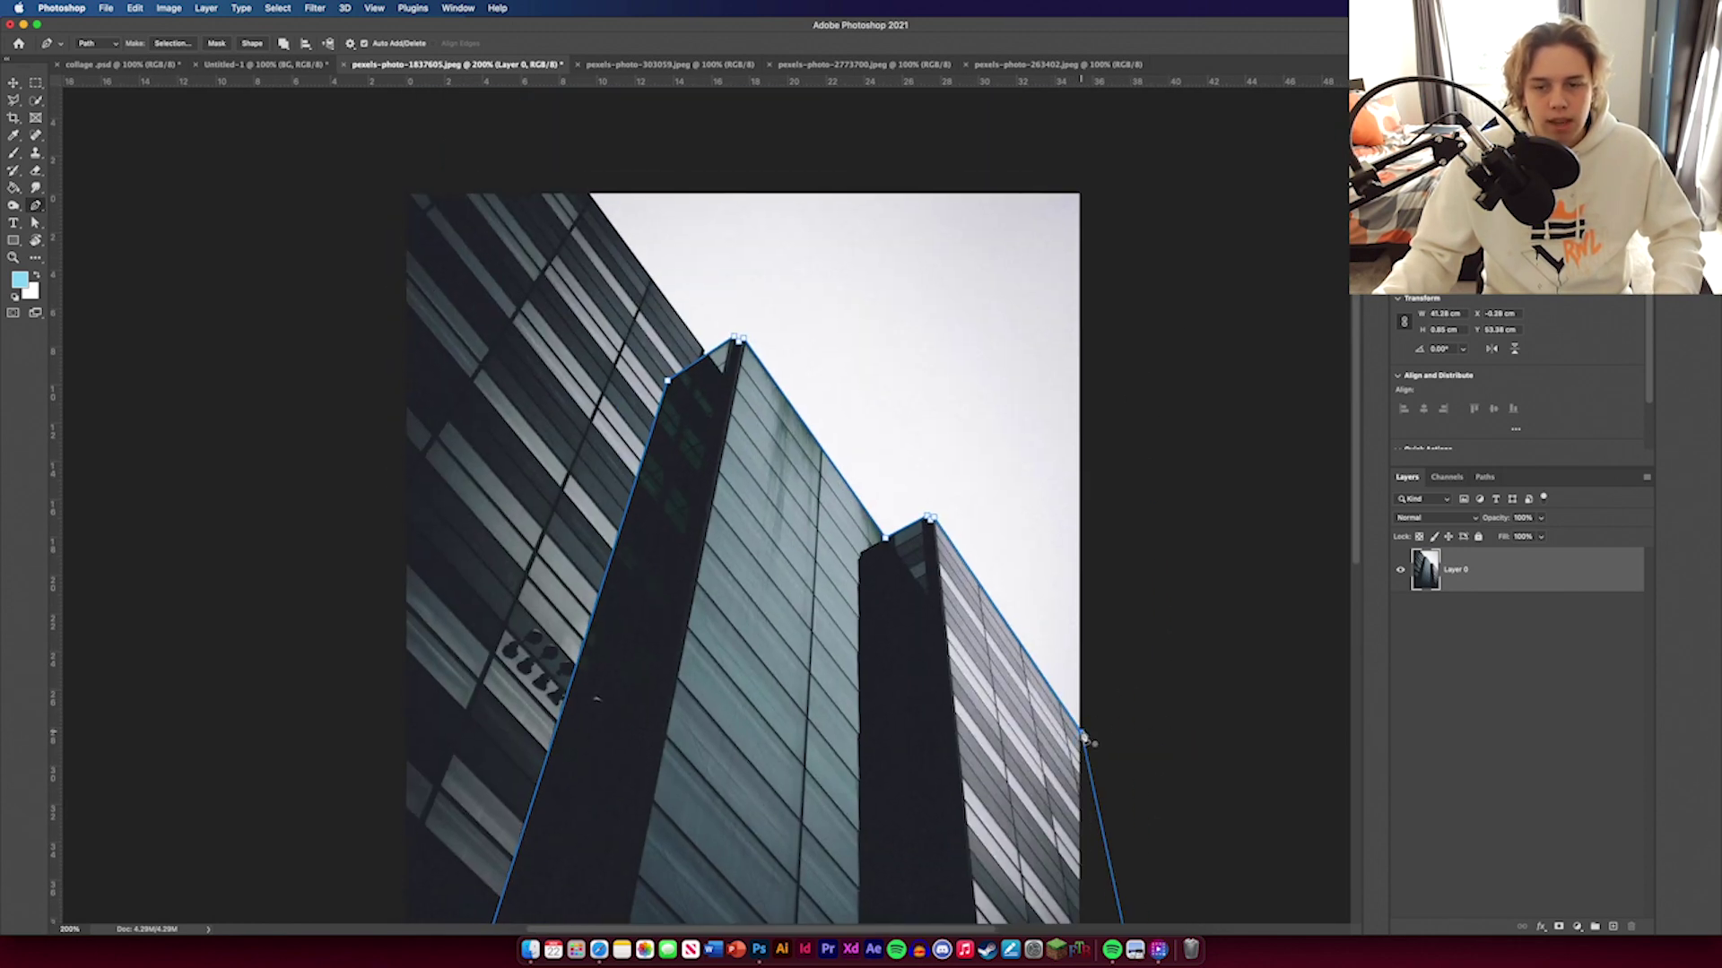
pyautogui.scroll(-3, 1180, 758)
pyautogui.click(1485, 477)
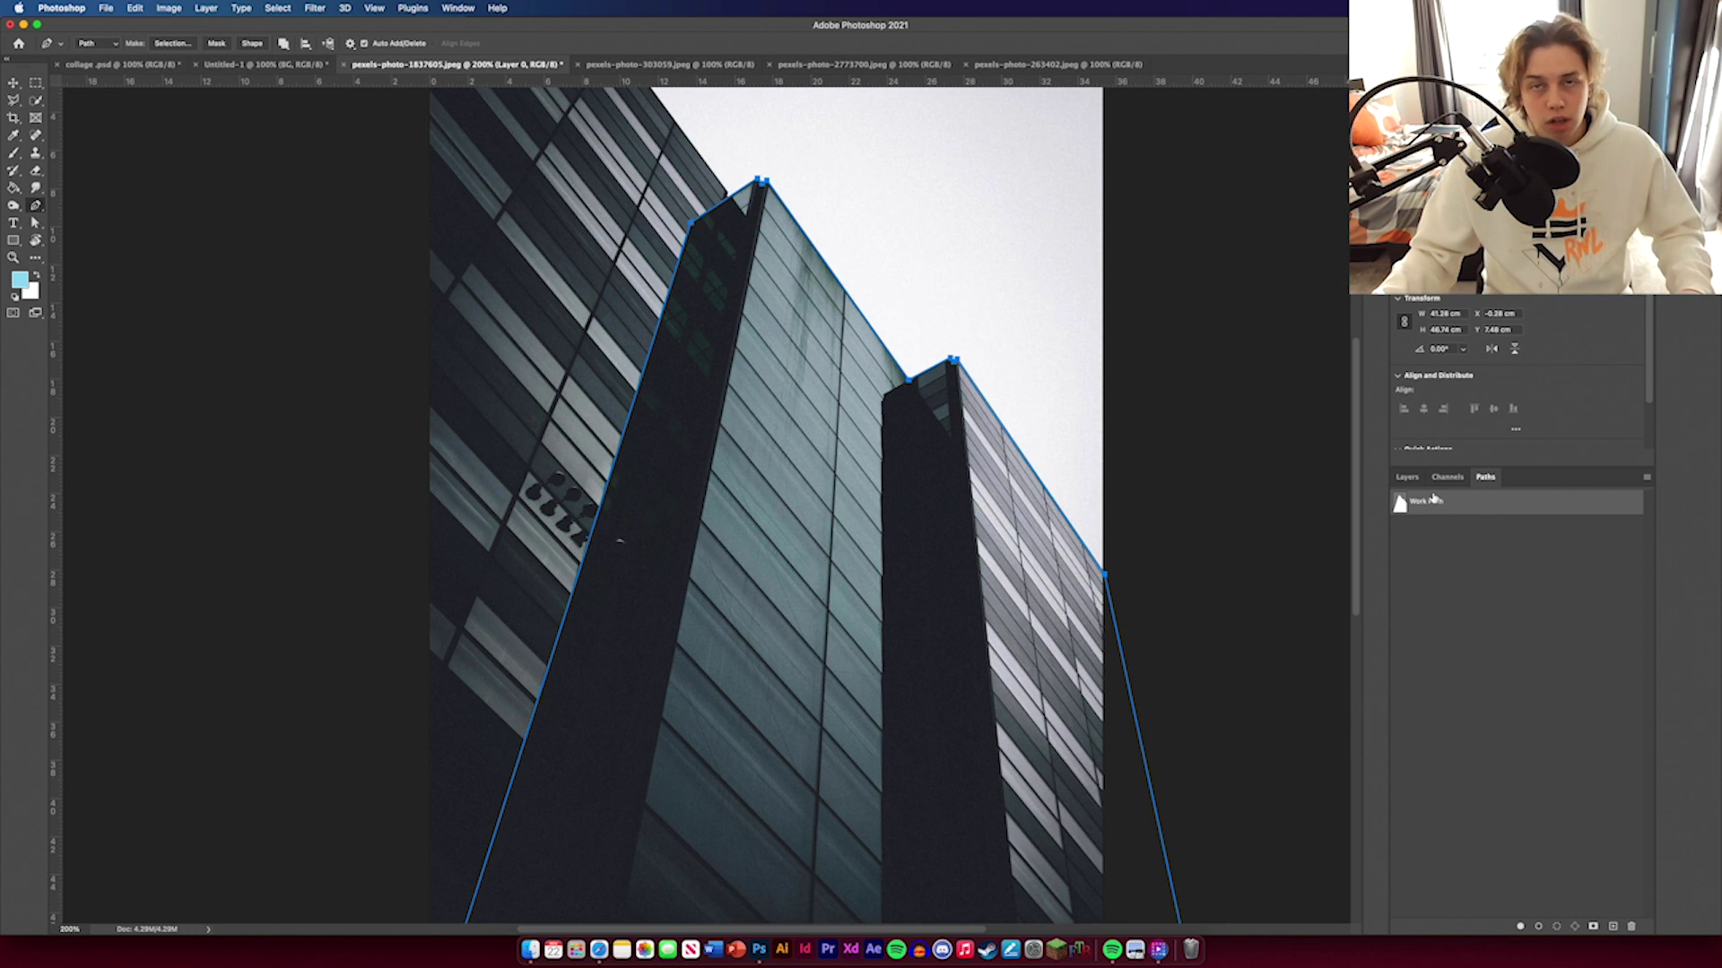
pyautogui.click(1555, 927)
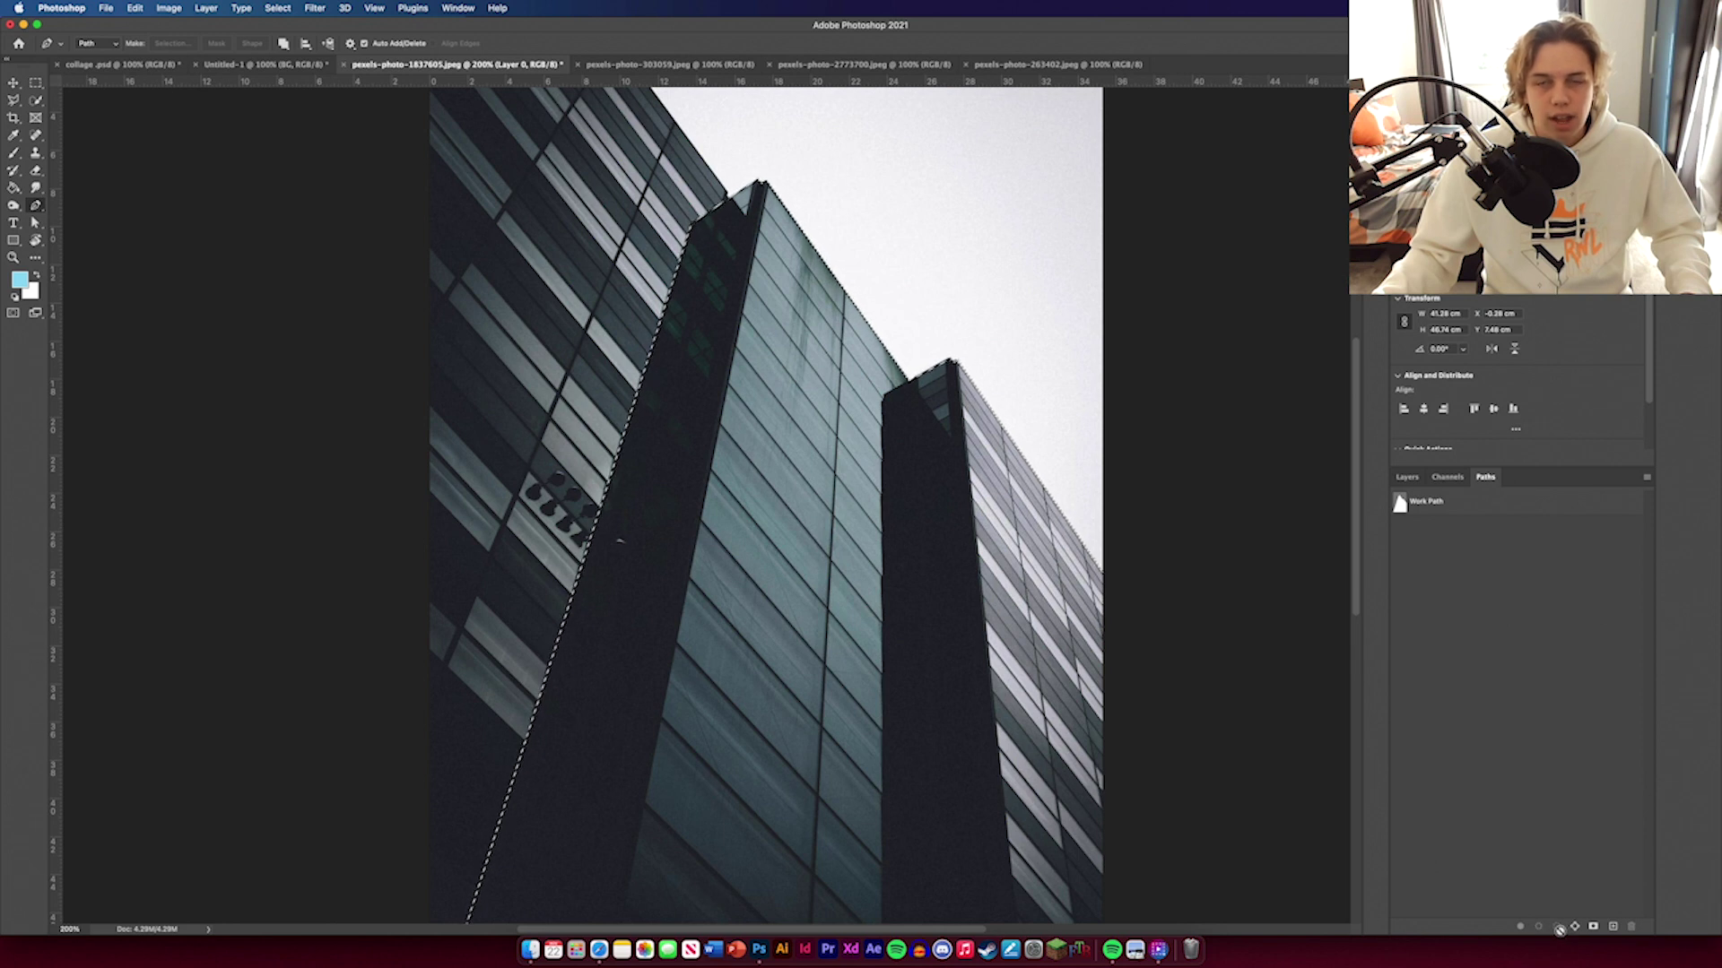
# Step: Add a layer mask from the selection to hide the sky around the towers
pyautogui.press('F7')
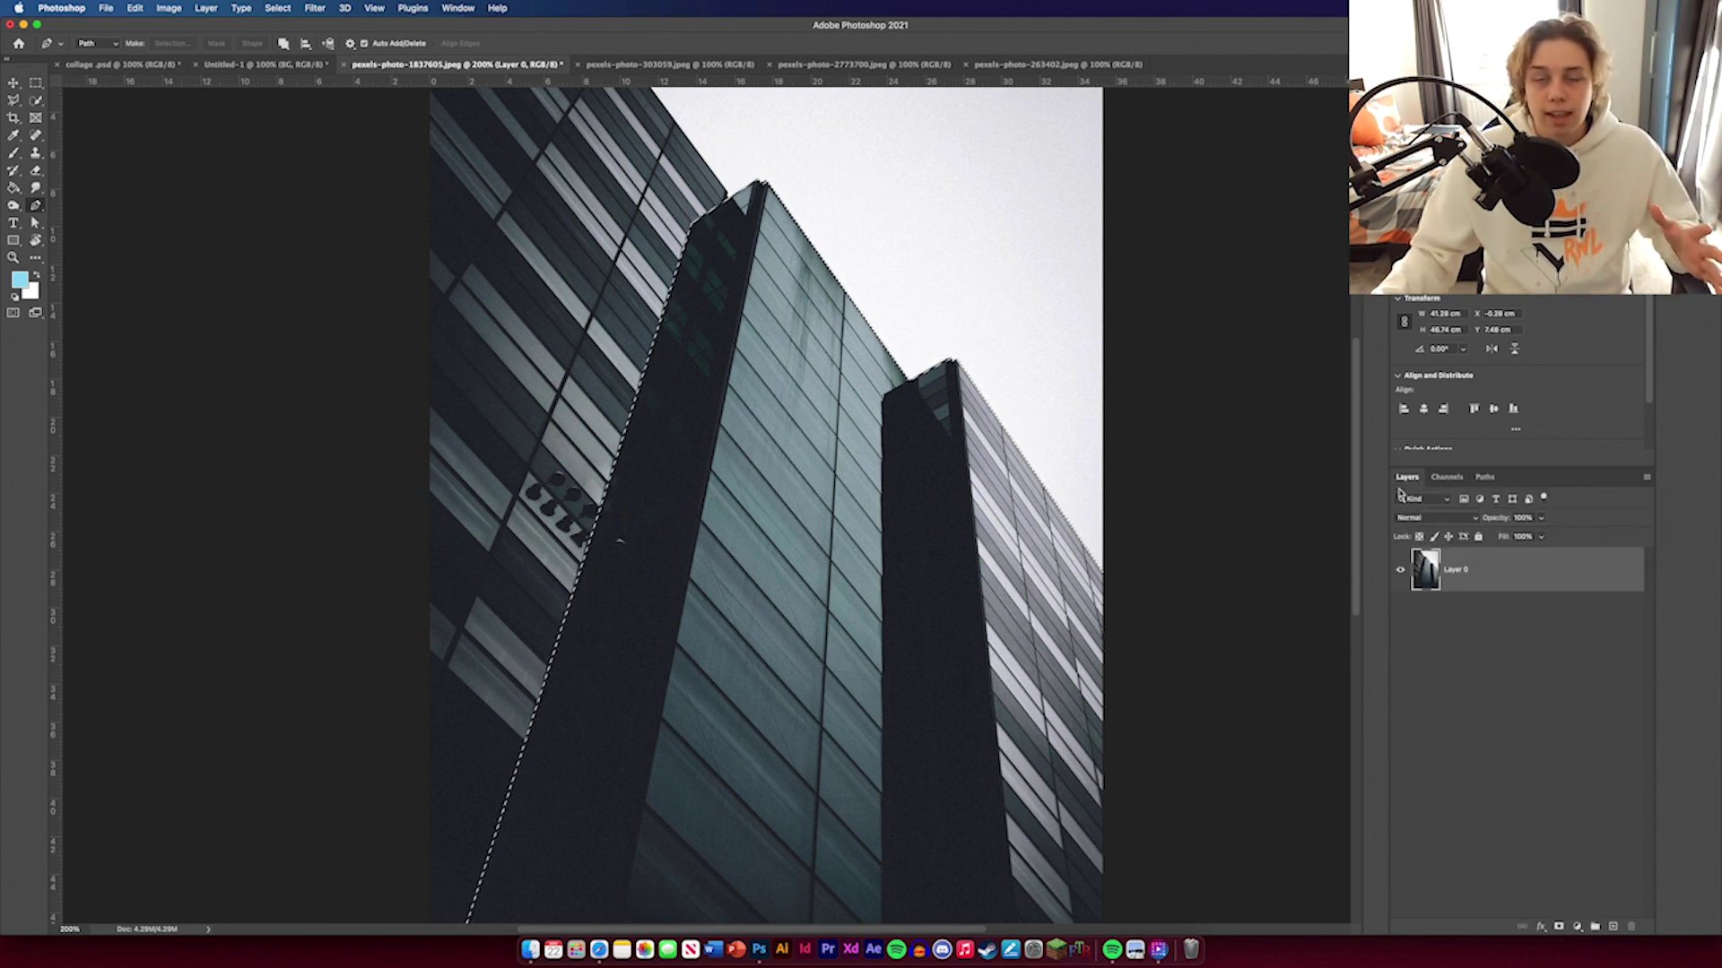
pyautogui.scroll(3, 1569, 924)
pyautogui.click(1558, 926)
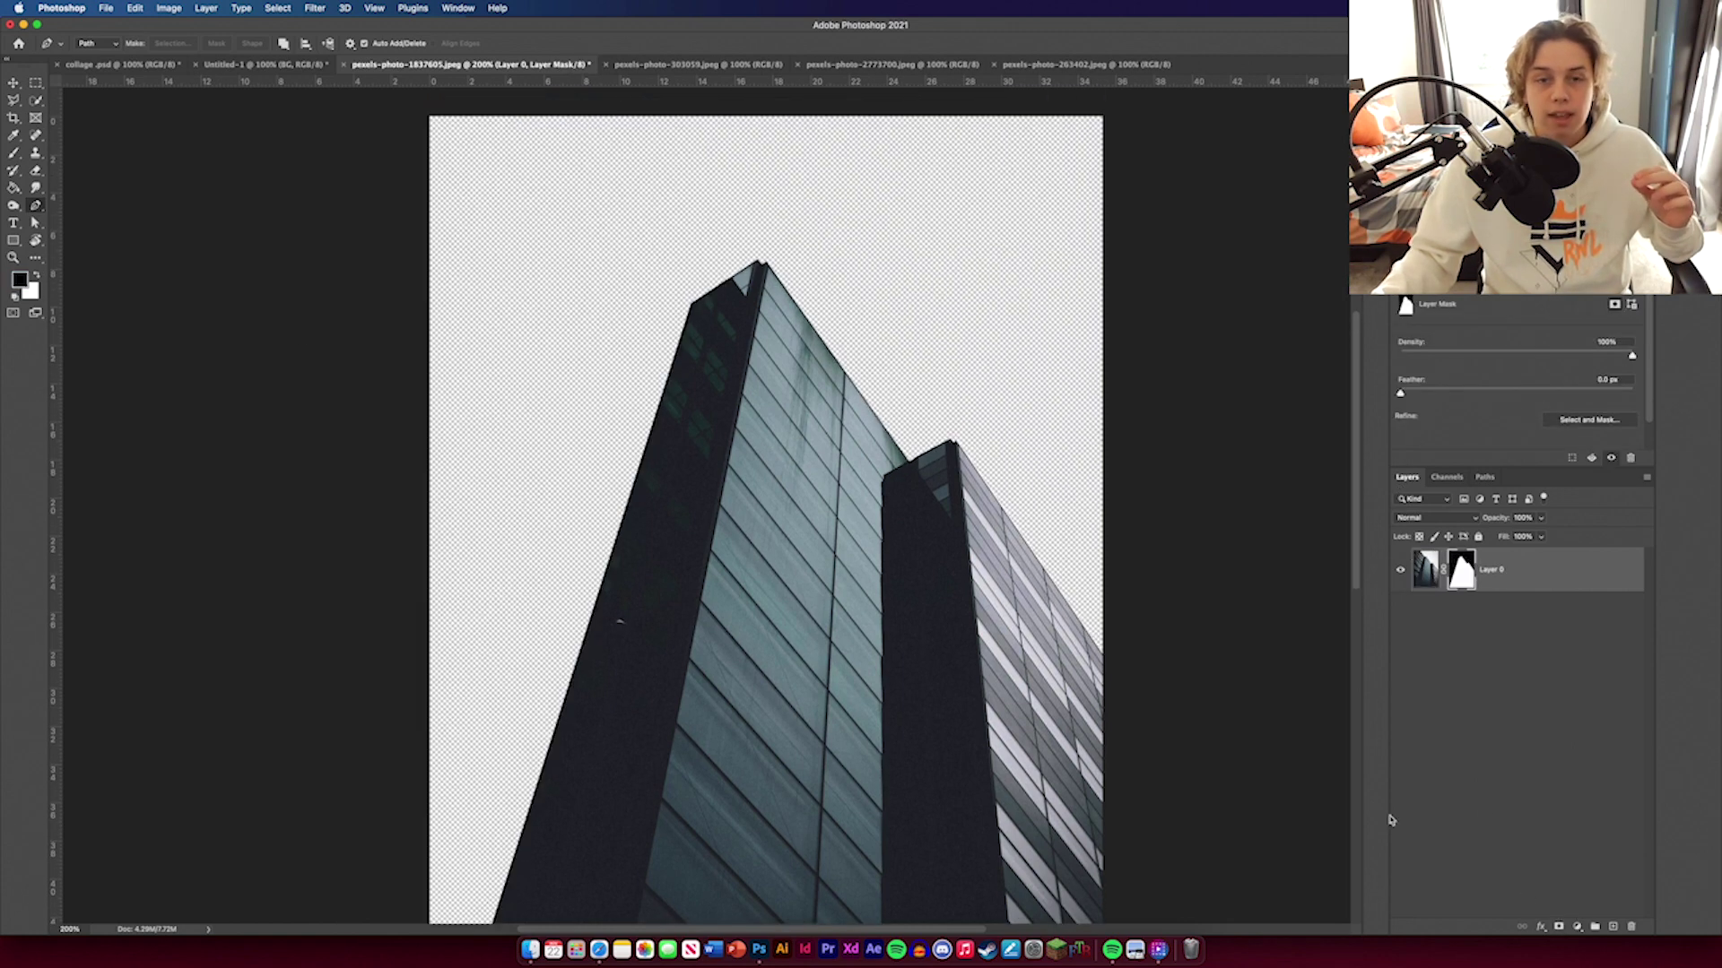
pyautogui.press('v')
pyautogui.scroll(-3, 1171, 335)
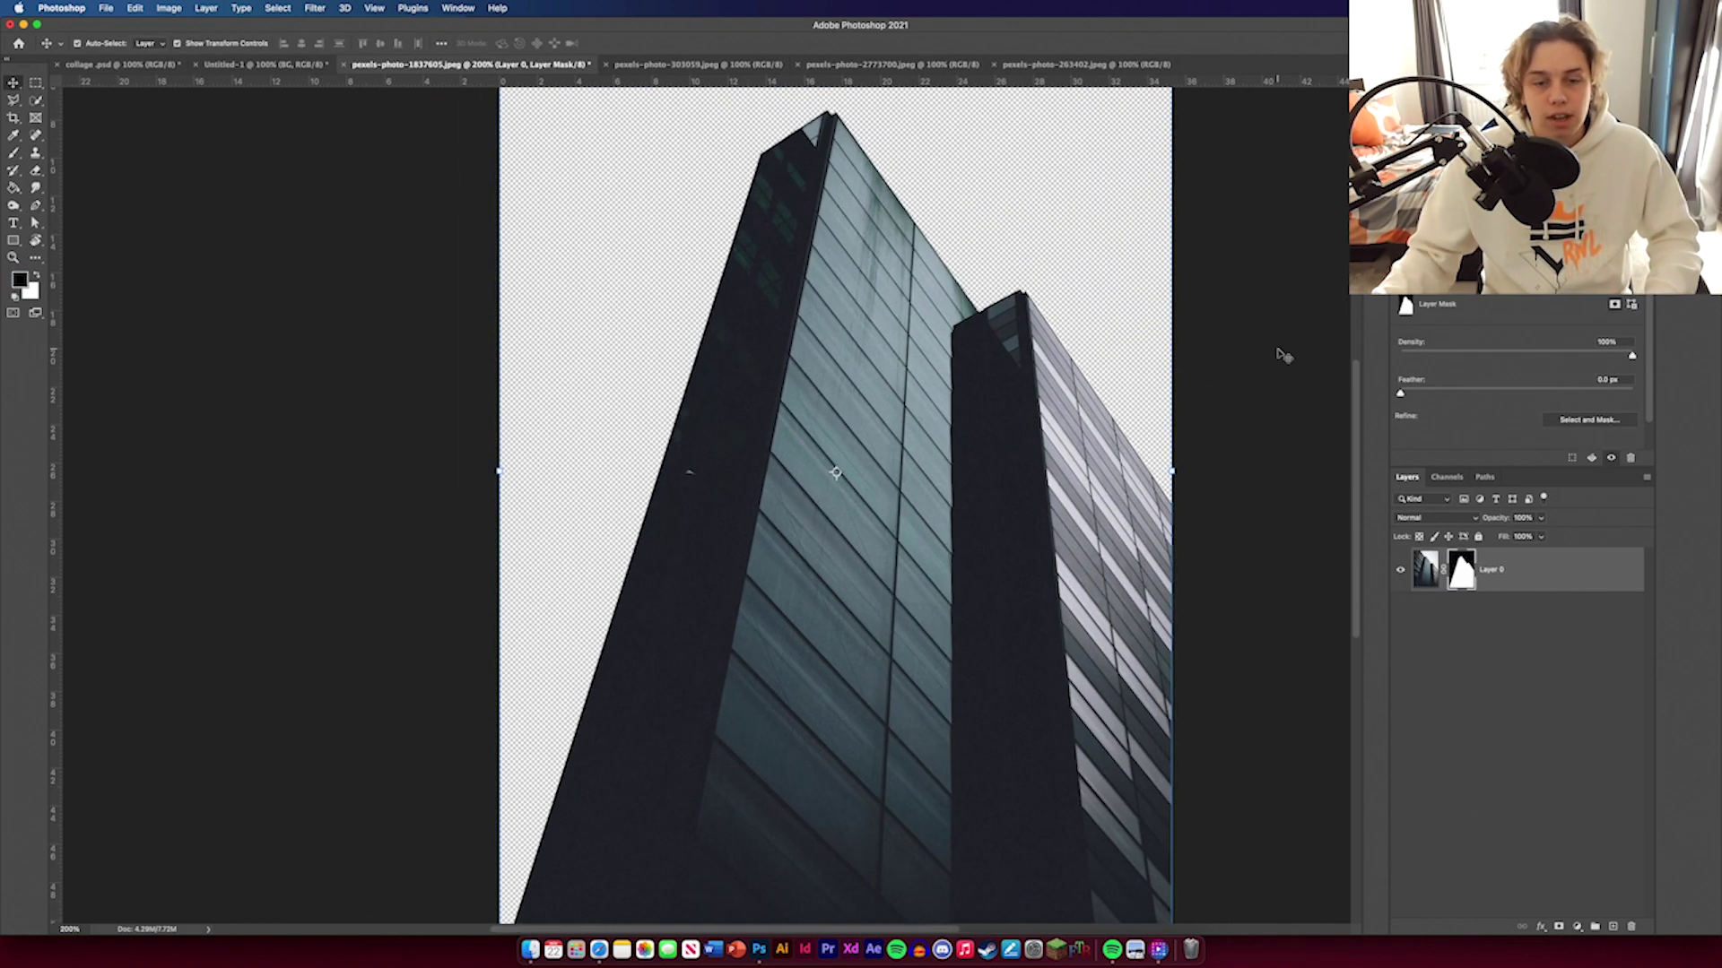
pyautogui.press('super+minus')
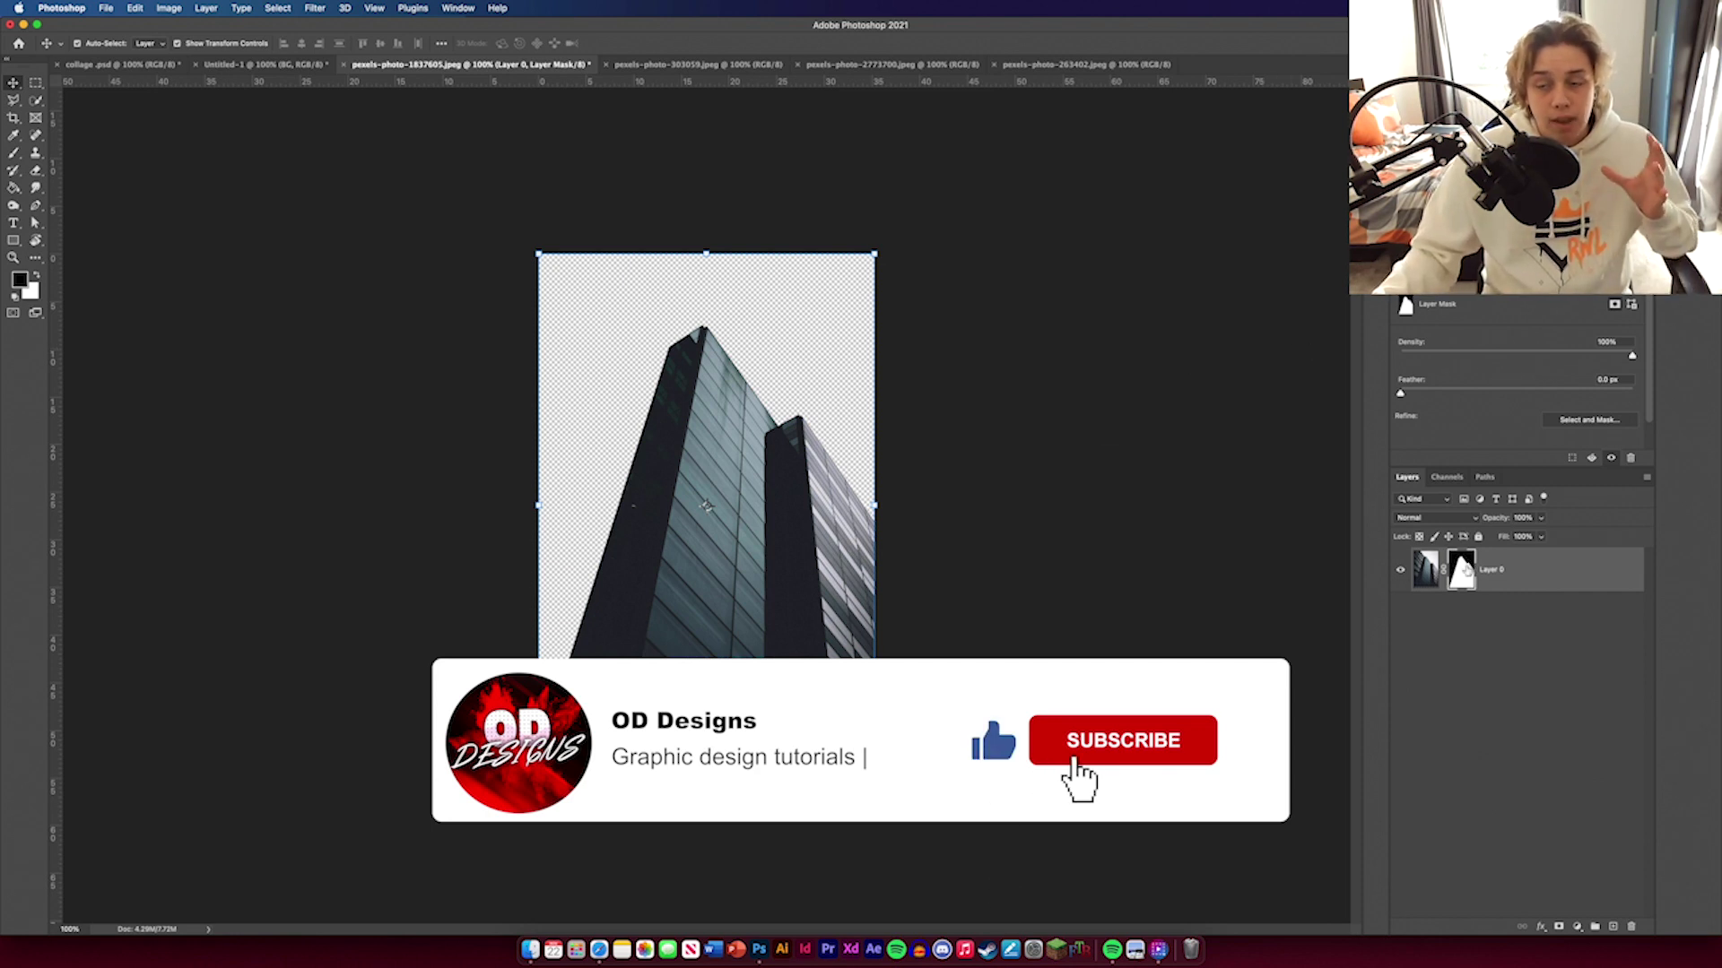
# Step: Apply the mask into Layer 0, nudge the towers up-right, and switch to pexels-photo-303059
pyautogui.rightClick(1462, 570)
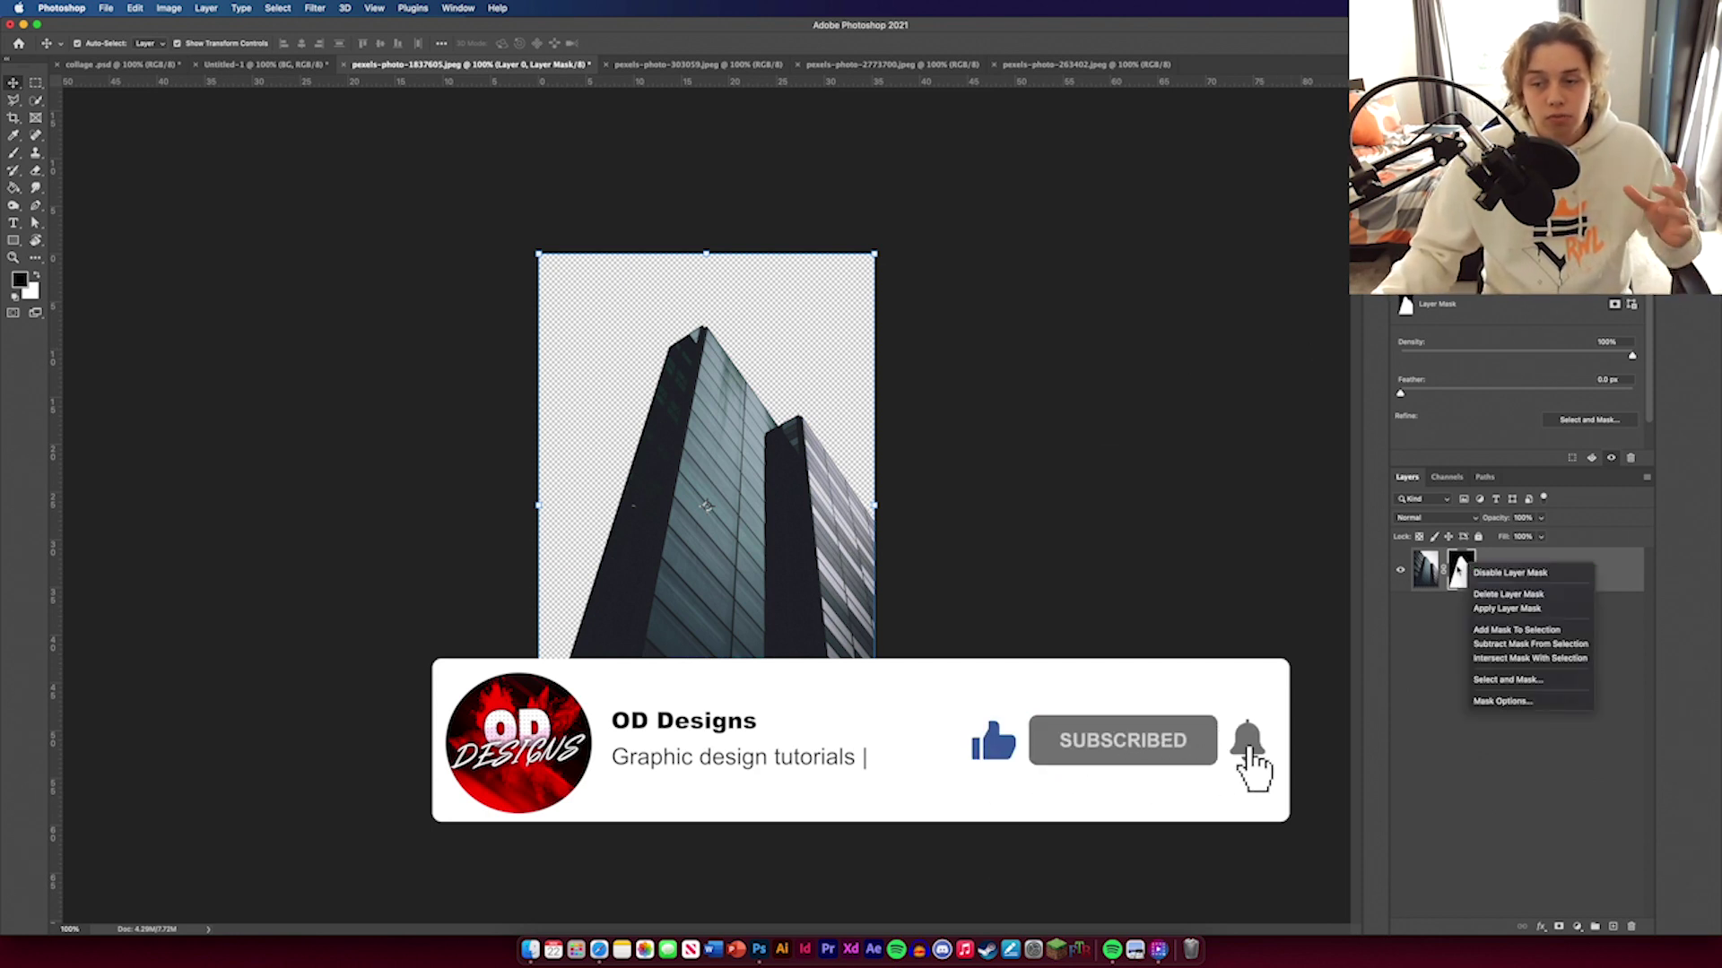
pyautogui.click(1516, 608)
pyautogui.click(1007, 568)
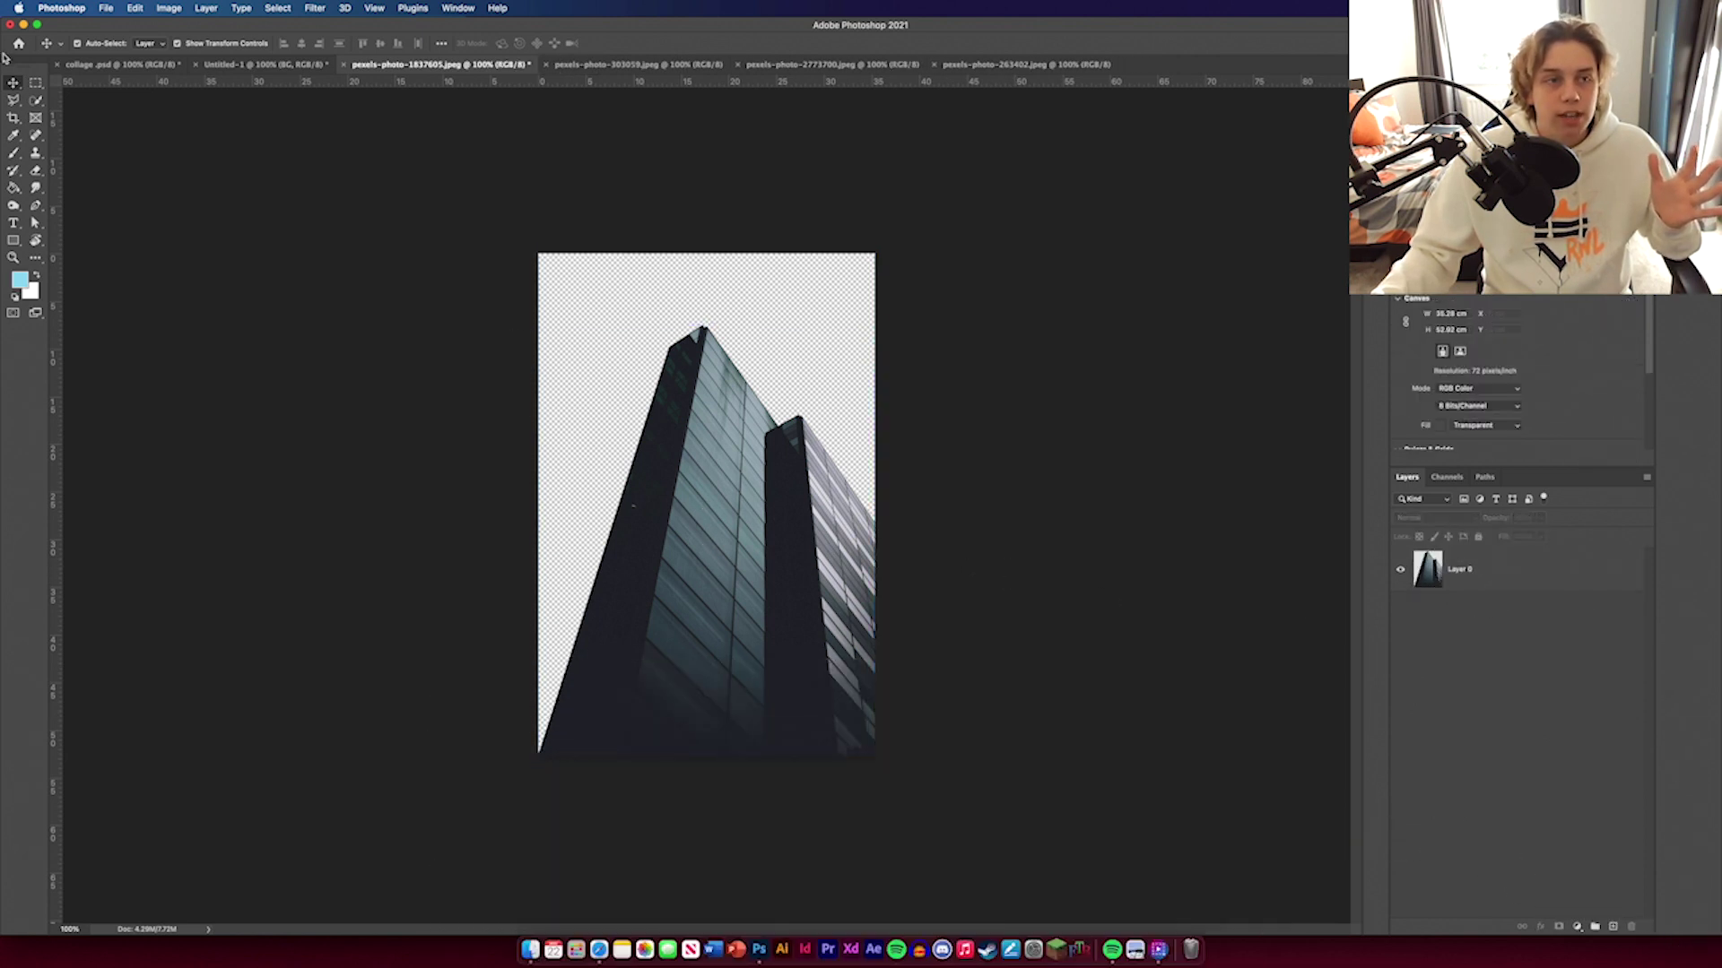
pyautogui.moveTo(742, 473); pyautogui.dragTo(734, 436)
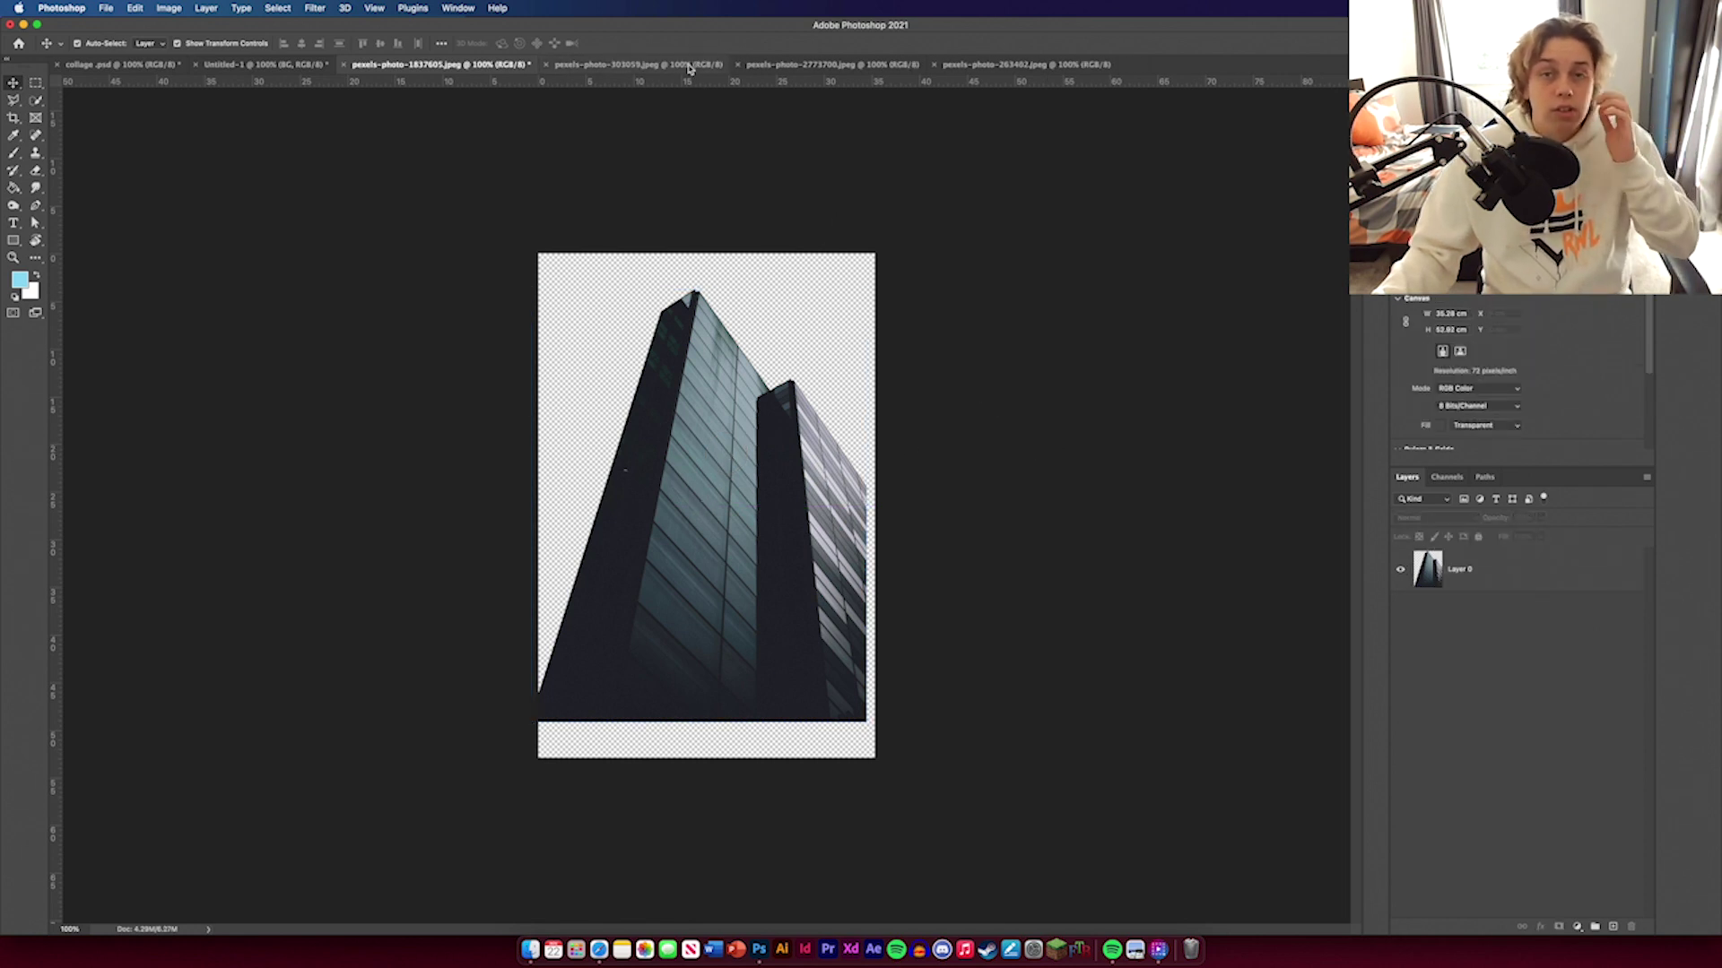
pyautogui.click(670, 64)
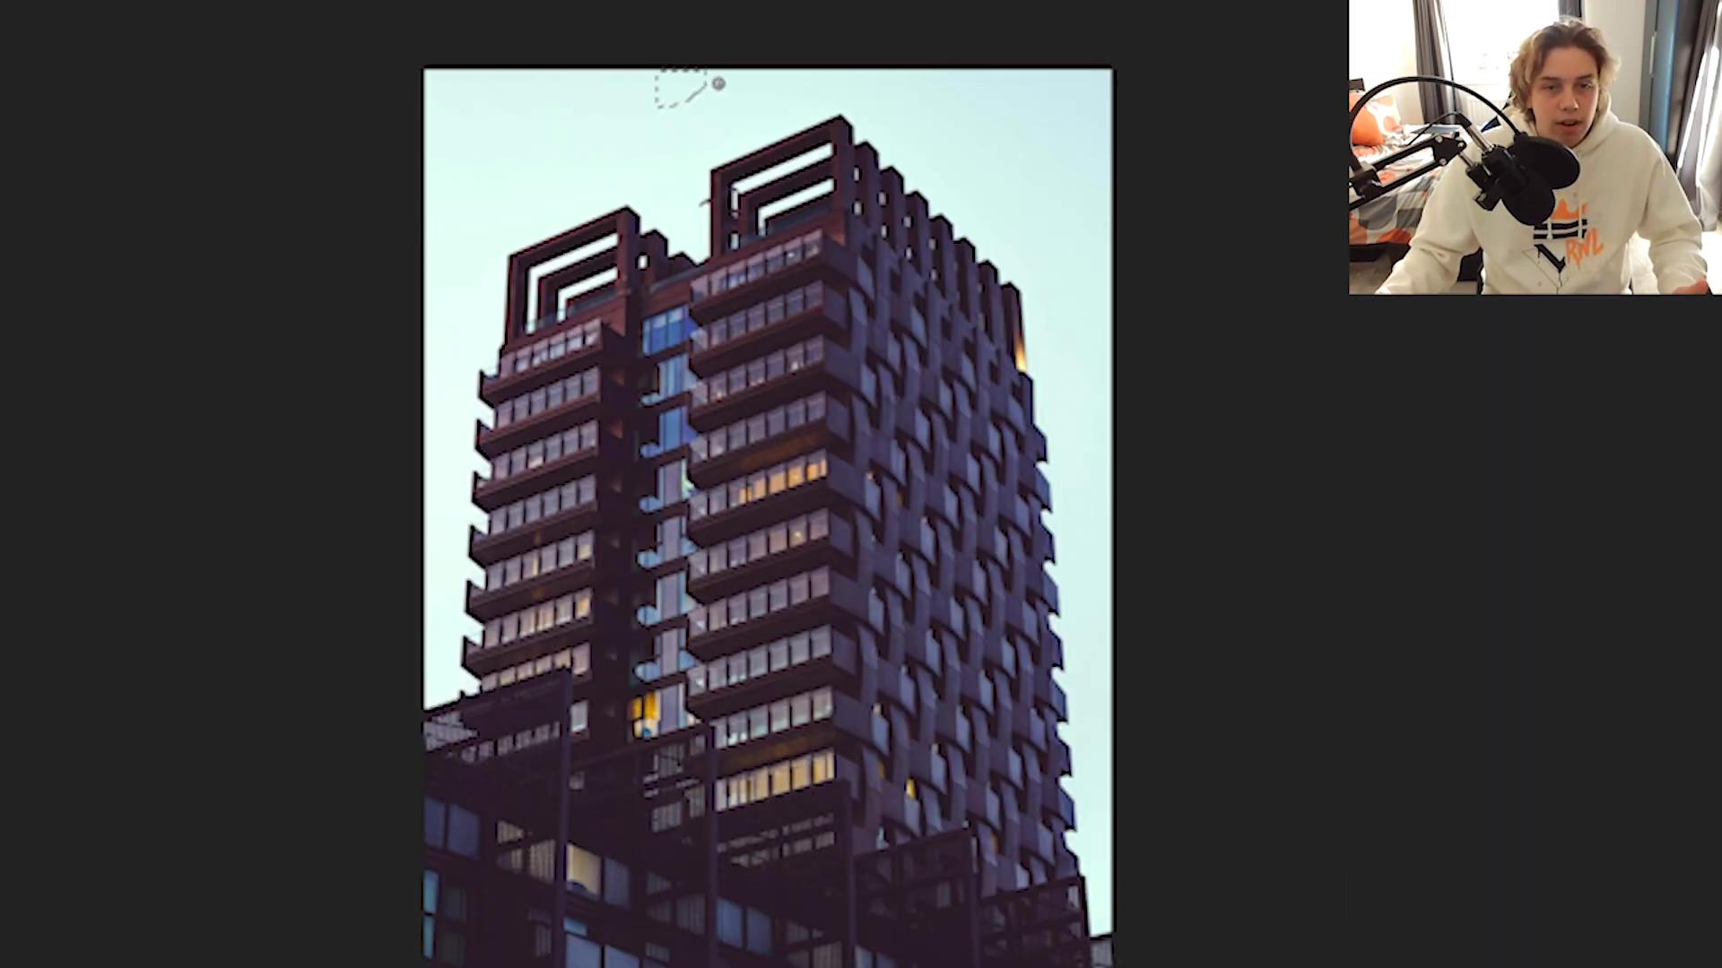
# Step: Unlock the second building photo and mask away its sky with an inverted selection
pyautogui.click(911, 73)
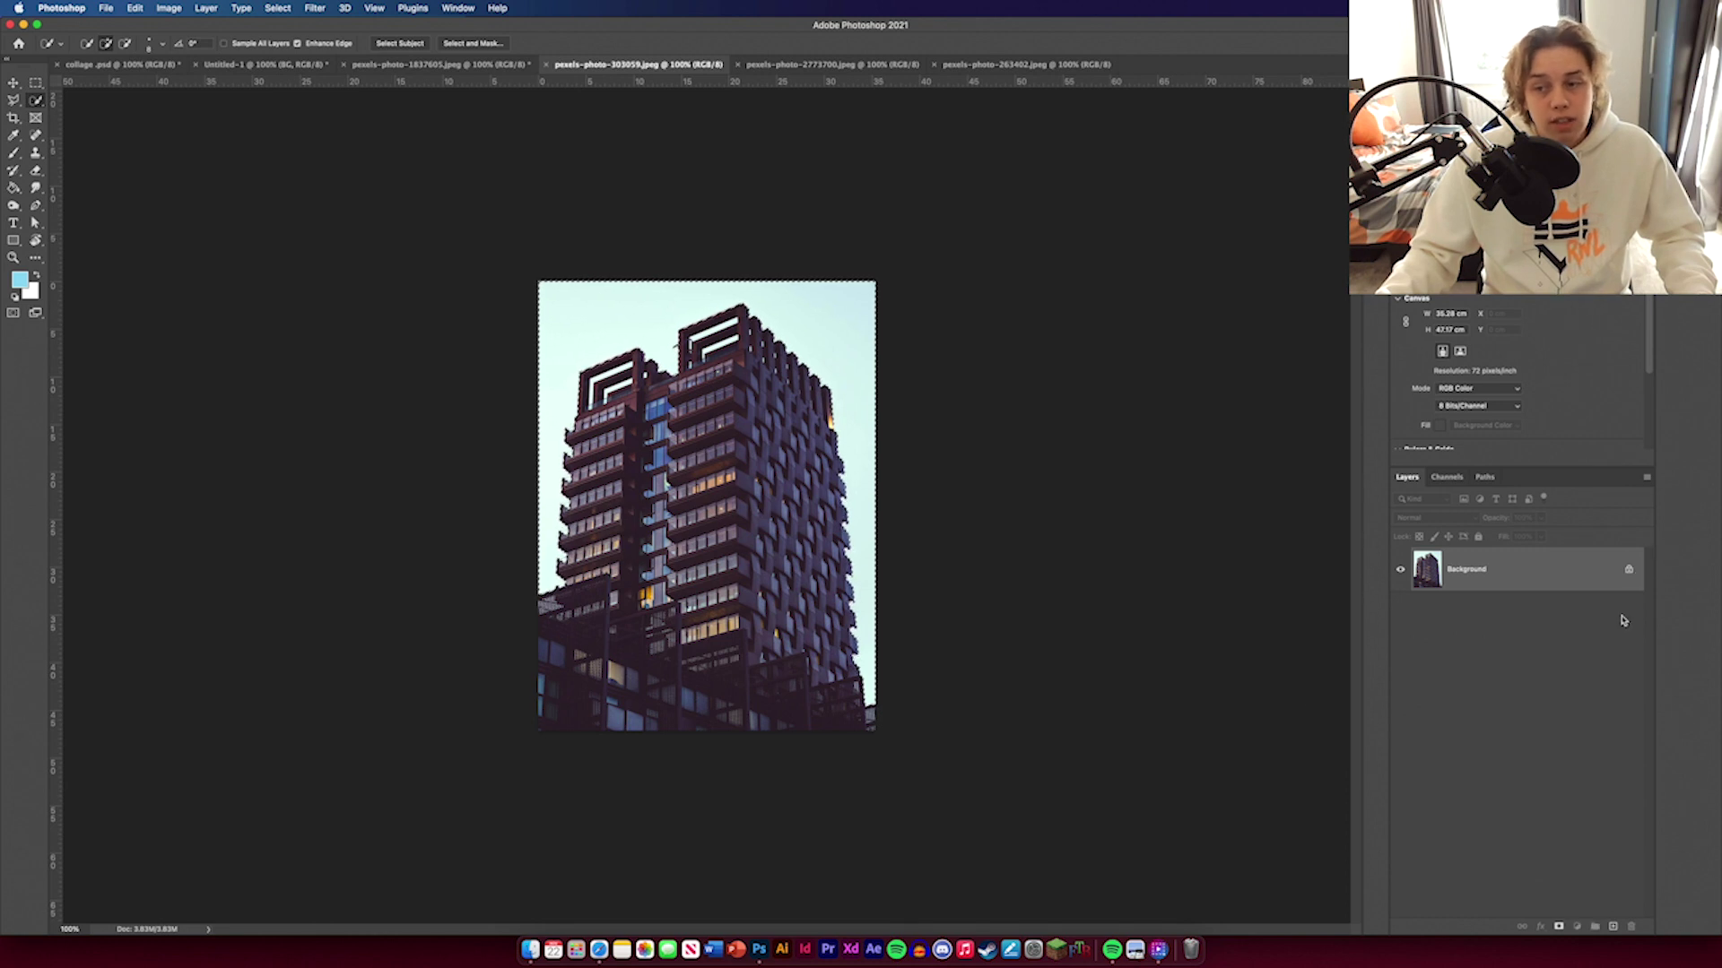
pyautogui.click(1628, 570)
pyautogui.click(1559, 927)
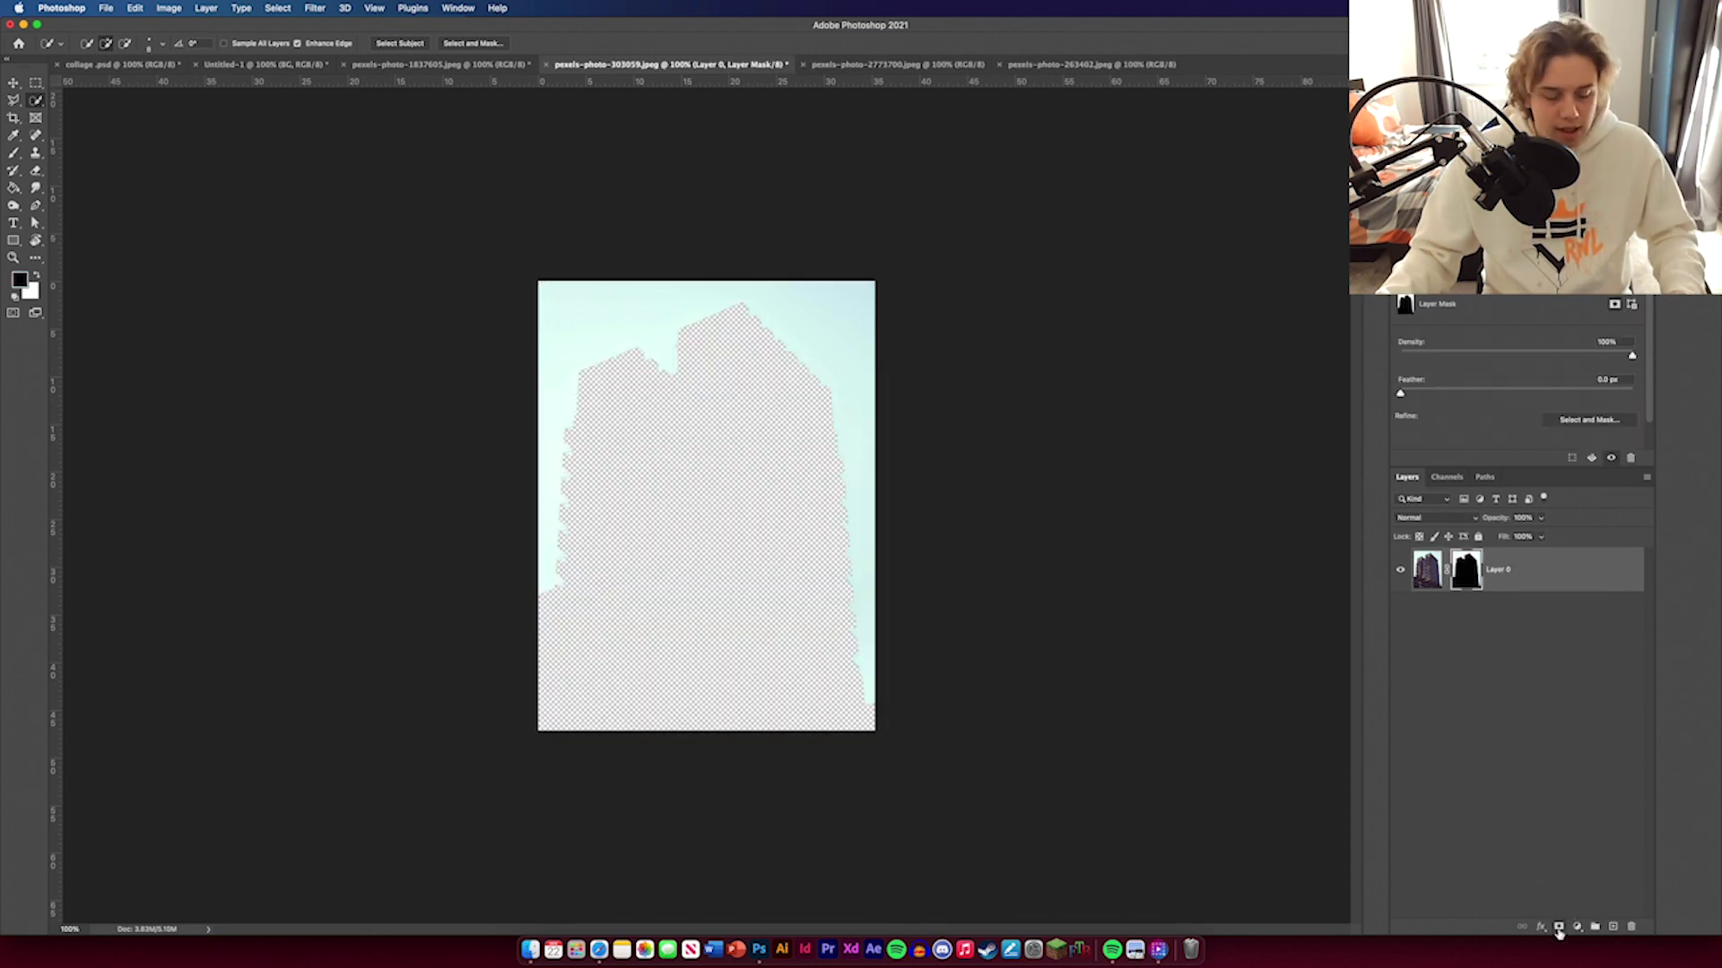
pyautogui.press('super+z')
pyautogui.click(277, 8)
pyautogui.click(285, 62)
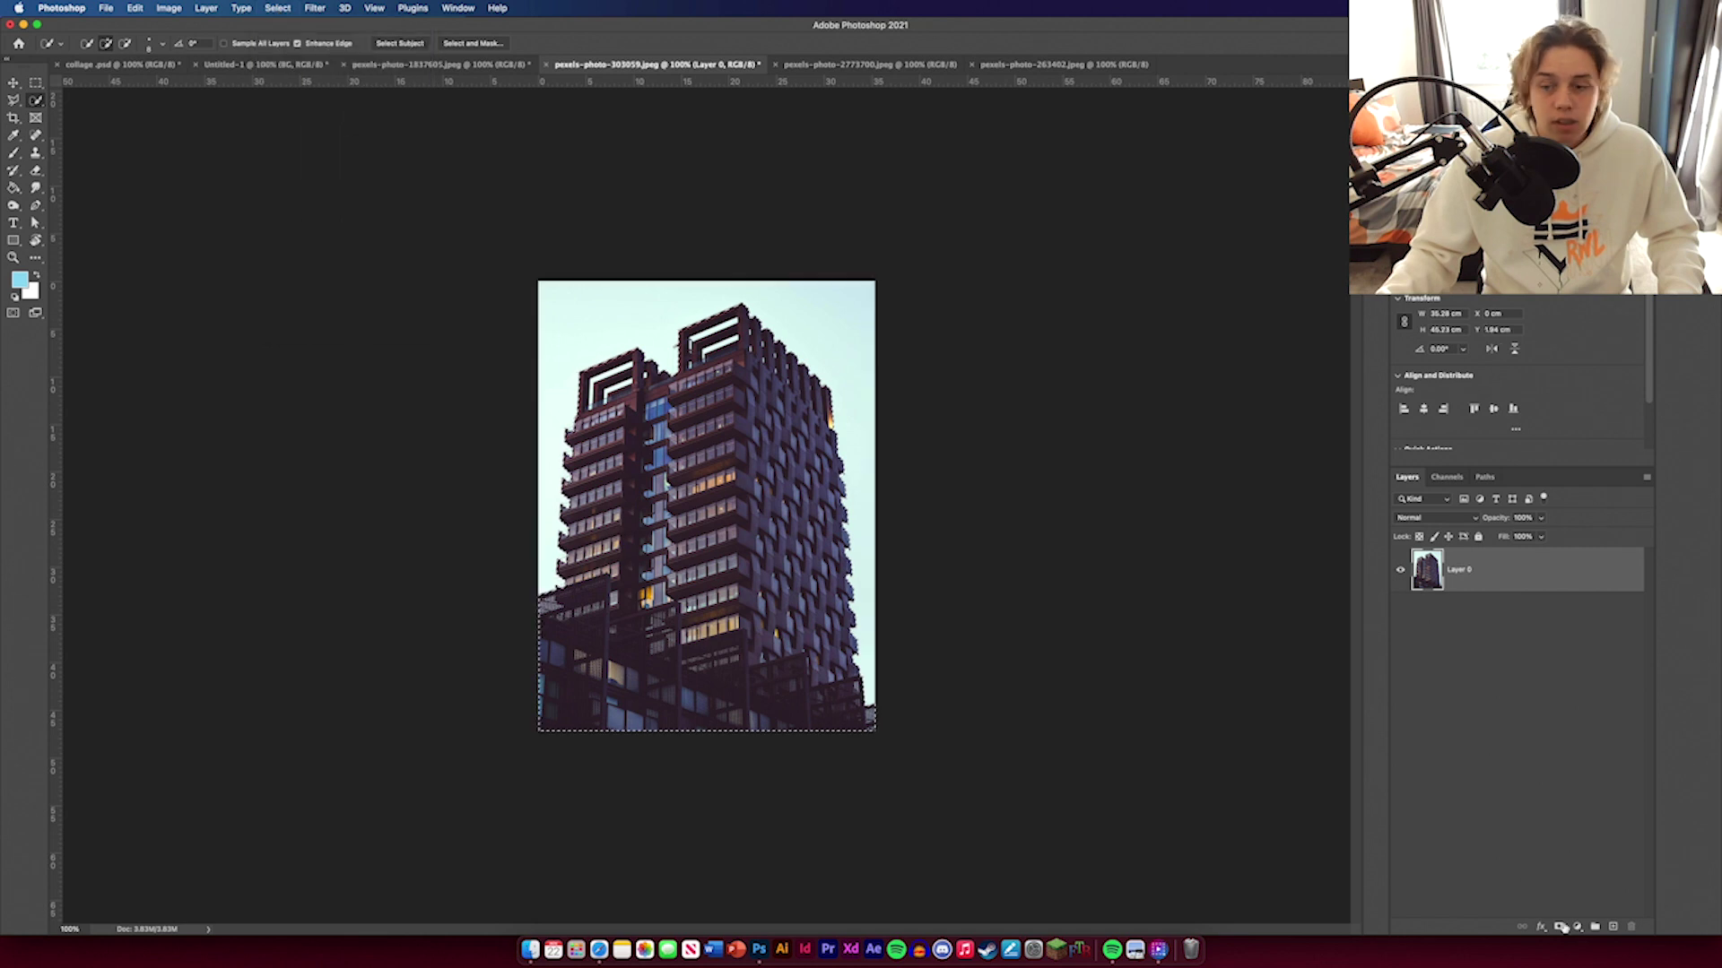
pyautogui.click(1558, 927)
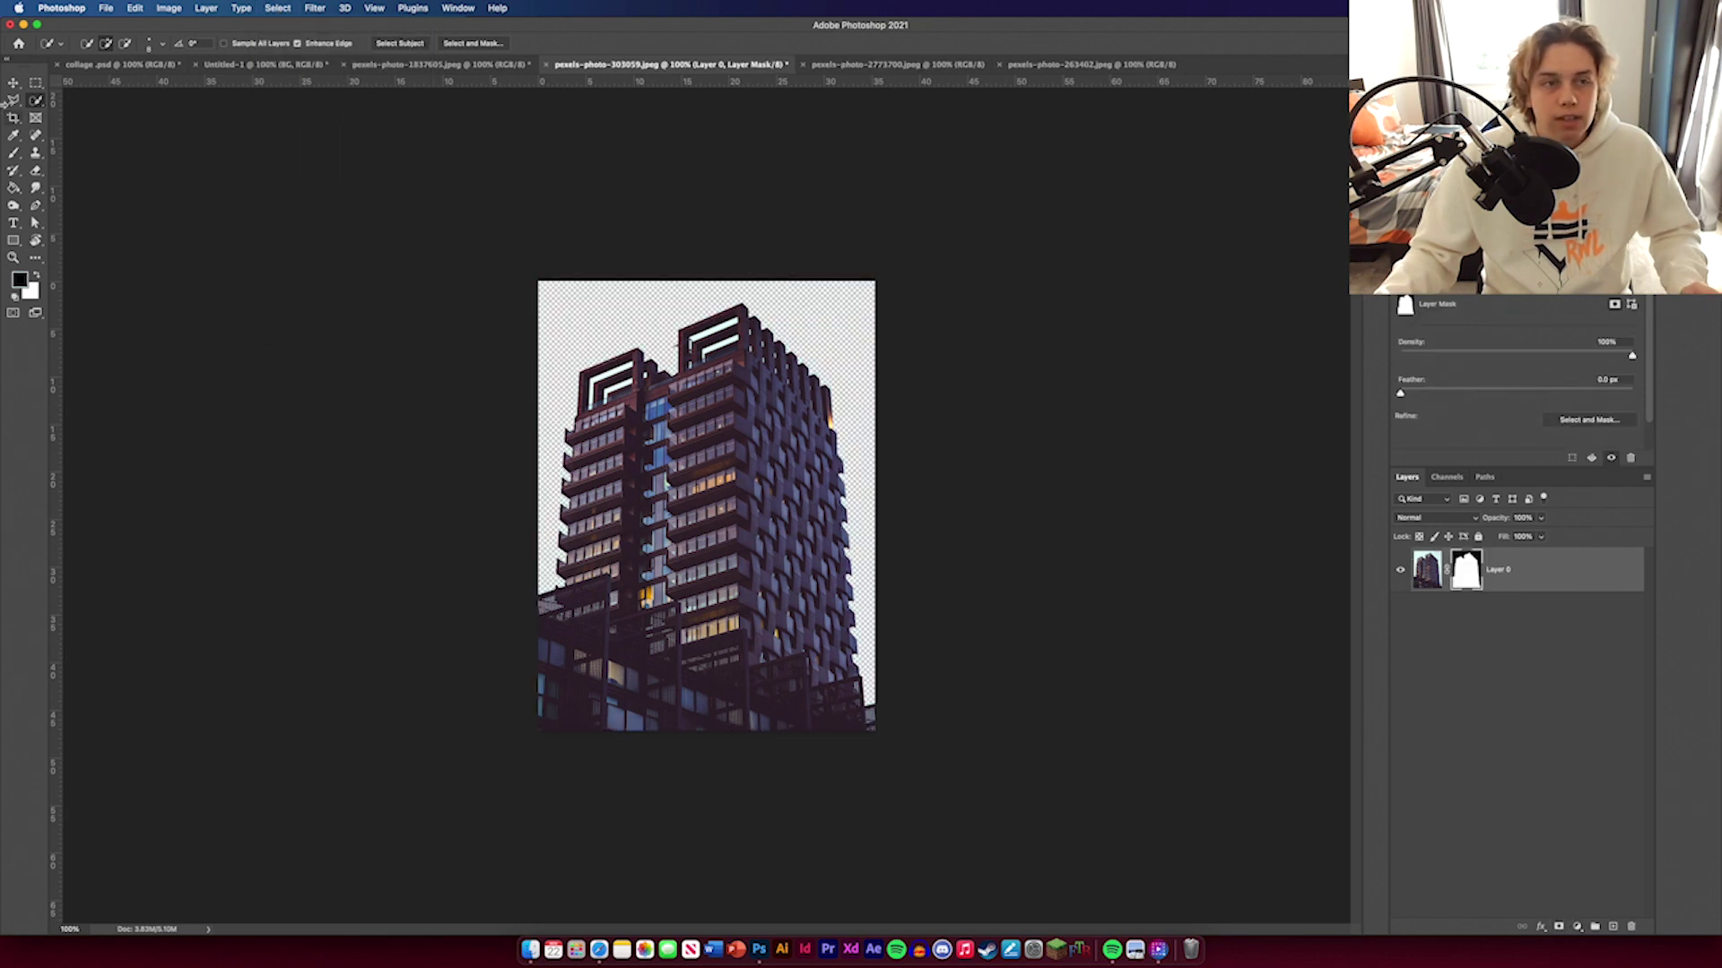
# Step: Apply the mask permanently to Layer 0 and bring up the Underground sign photo
pyautogui.click(12, 82)
pyautogui.click(849, 458)
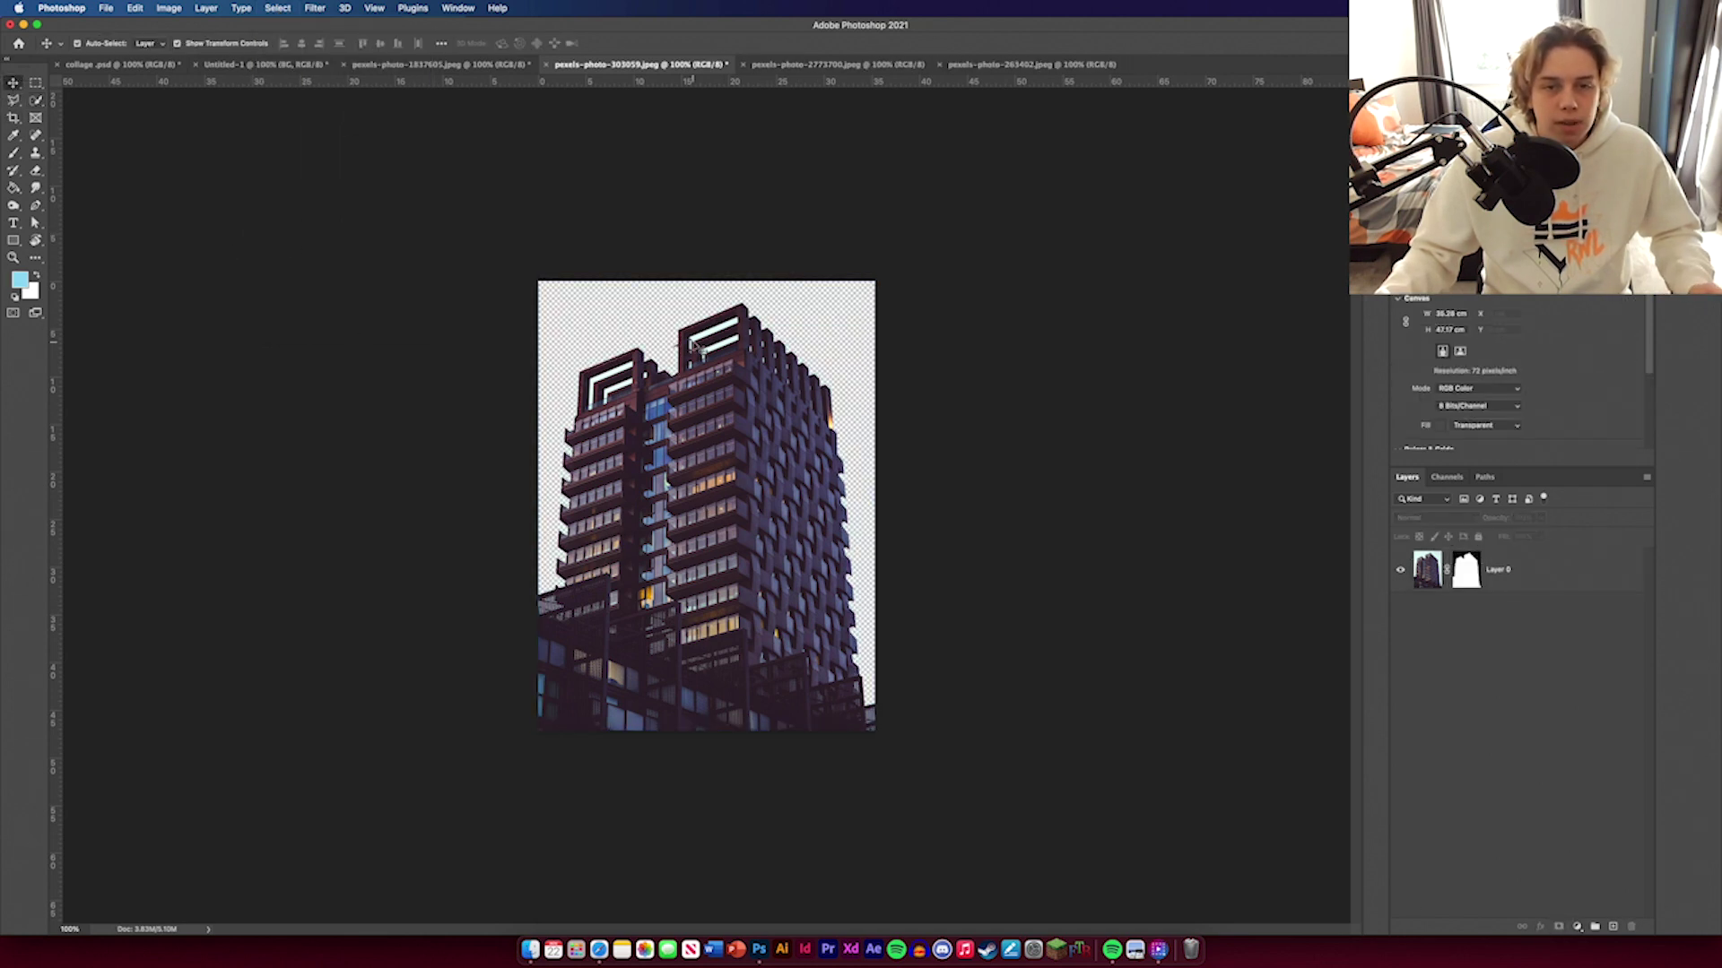
pyautogui.rightClick(1475, 585)
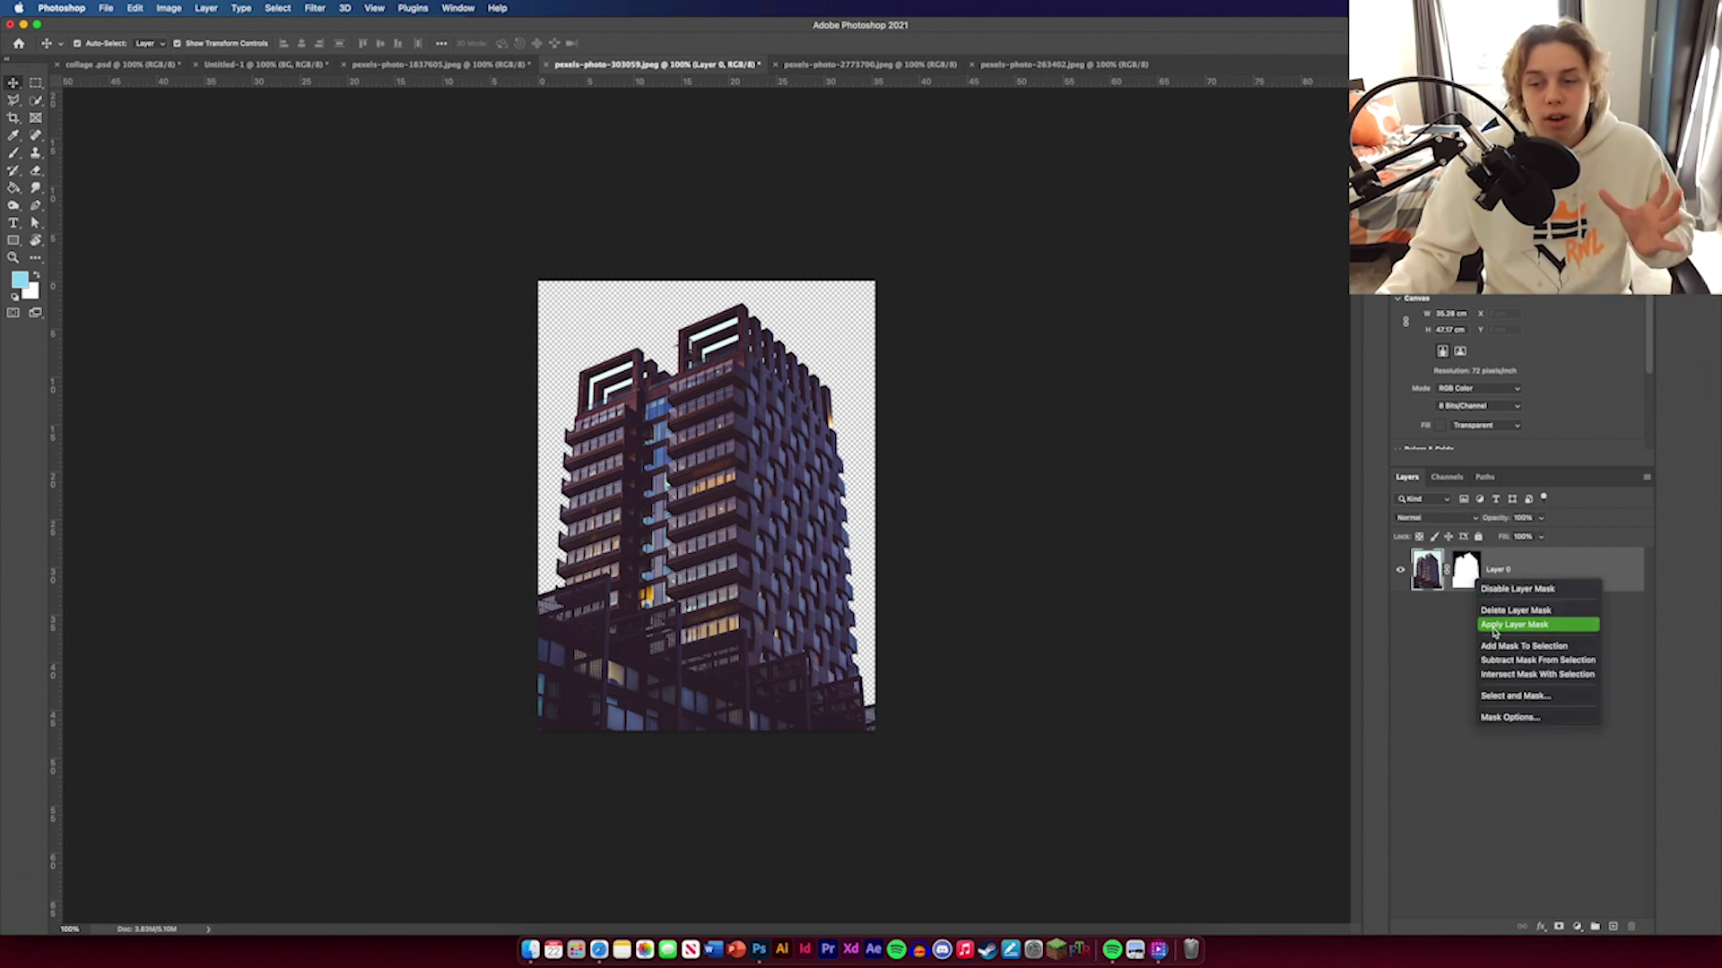
pyautogui.click(1493, 625)
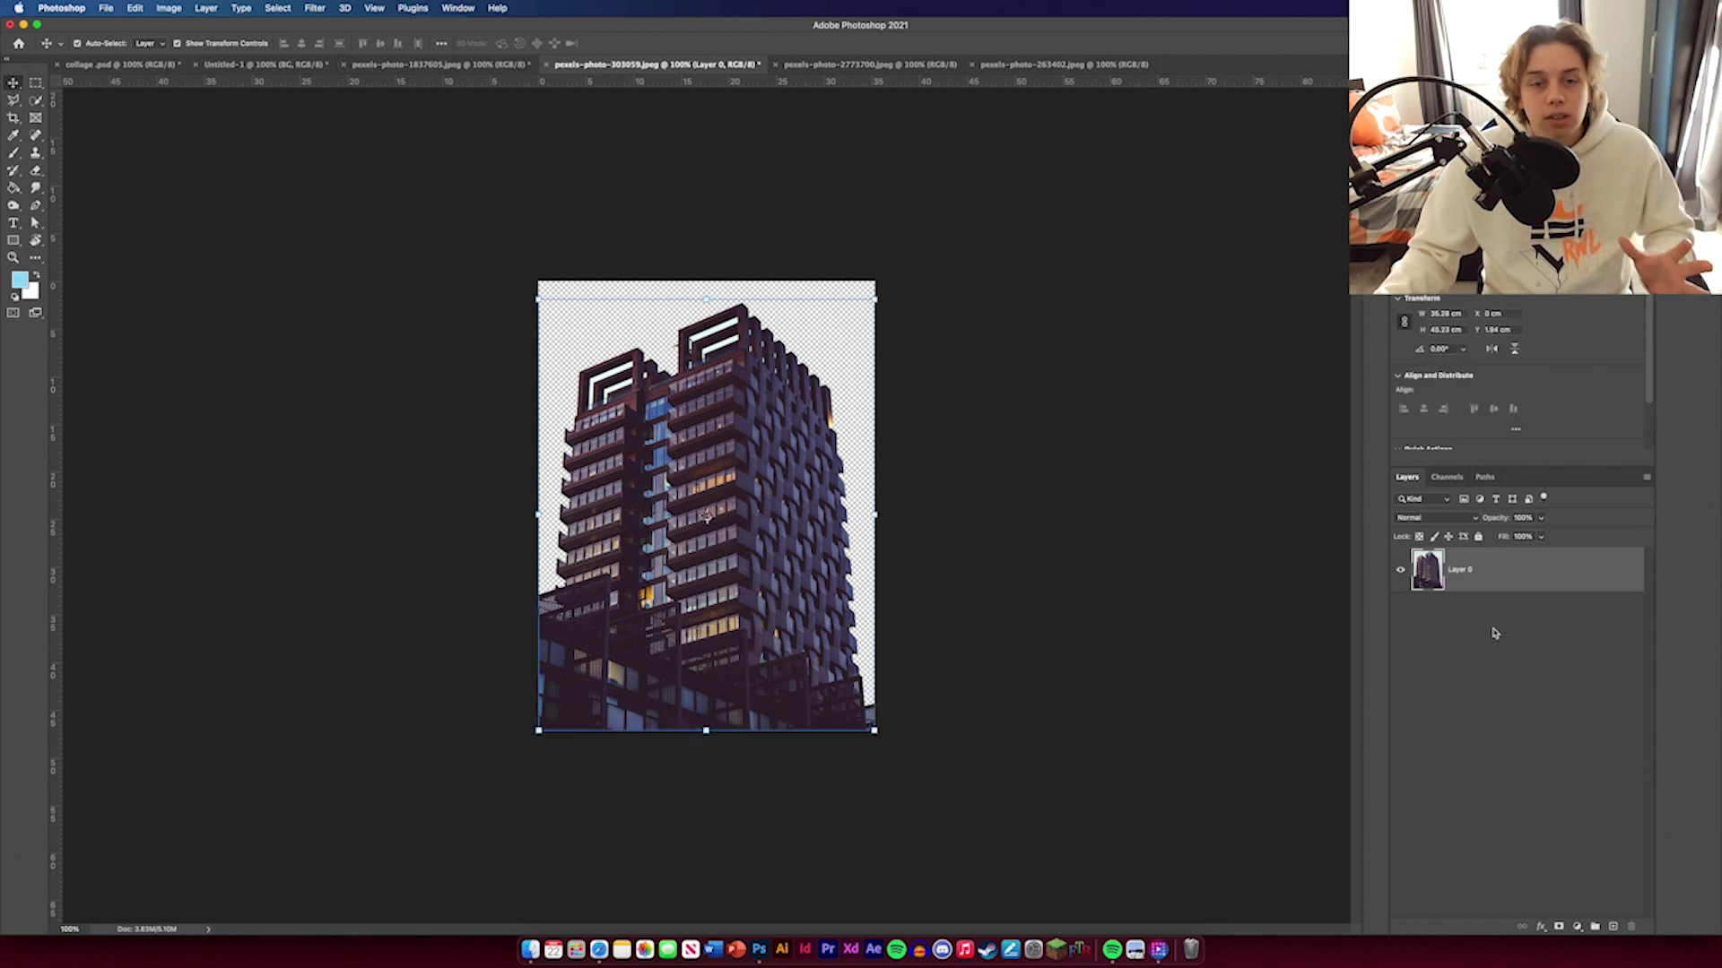
pyautogui.click(805, 65)
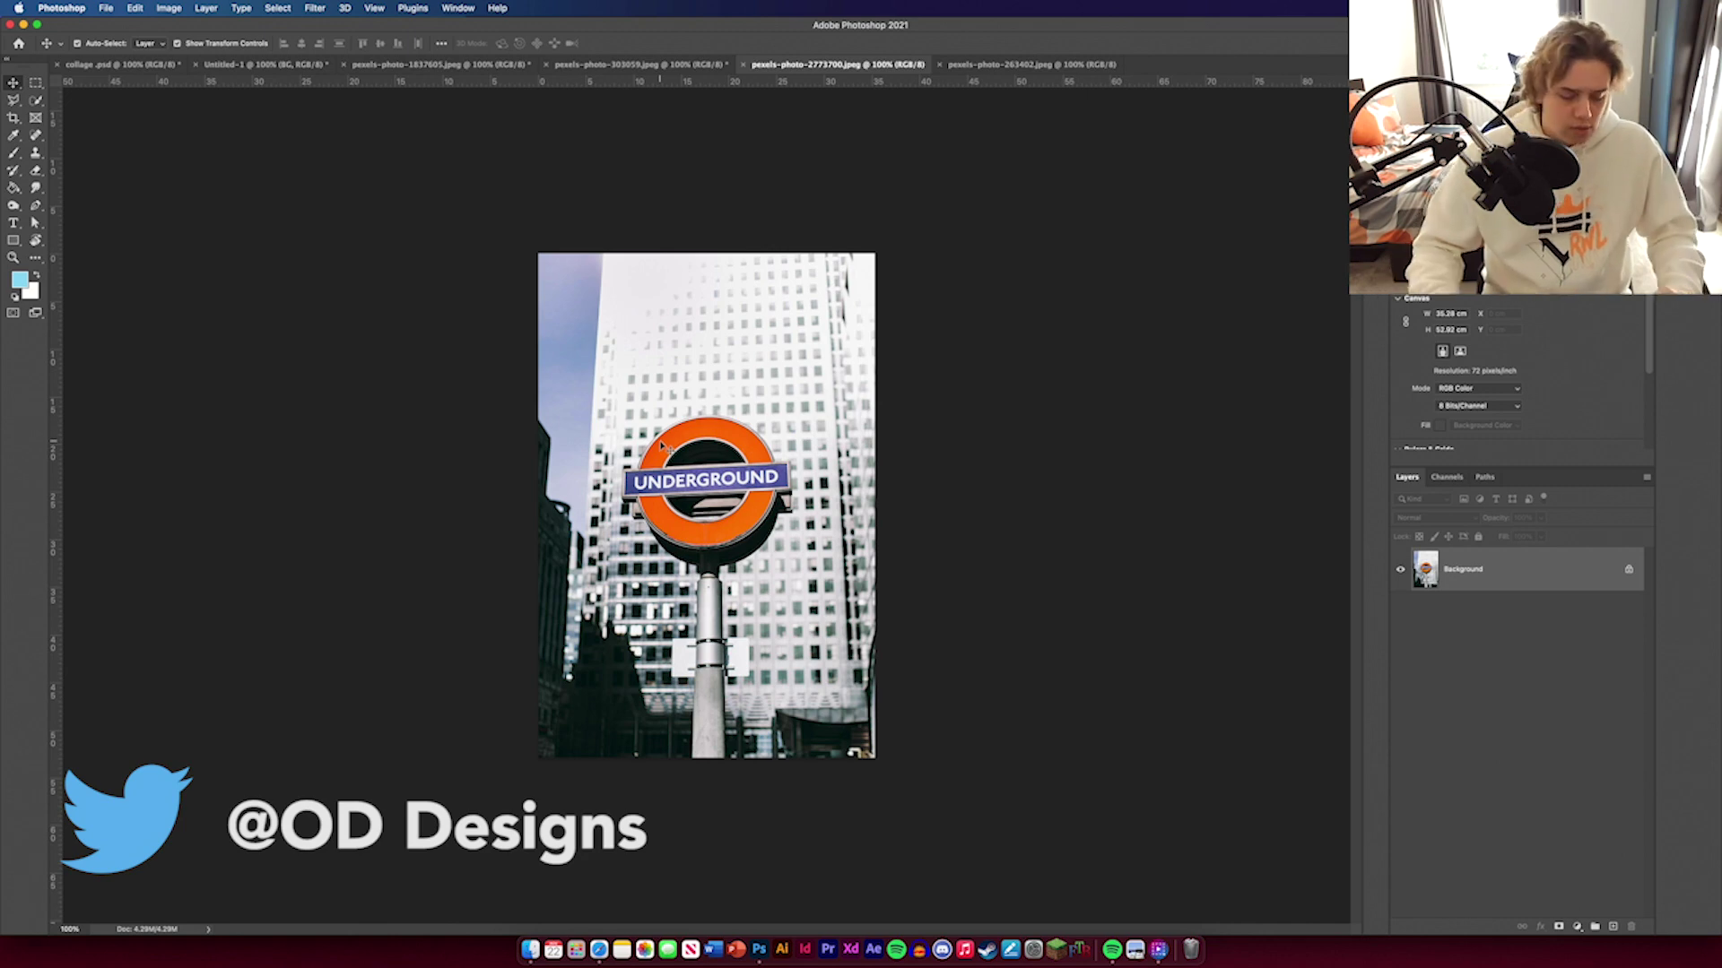
# Step: Zoom to 200% and start a curved pen path across the top of the sign's ring
pyautogui.press('super+plus')
pyautogui.scroll(-5, 659, 440)
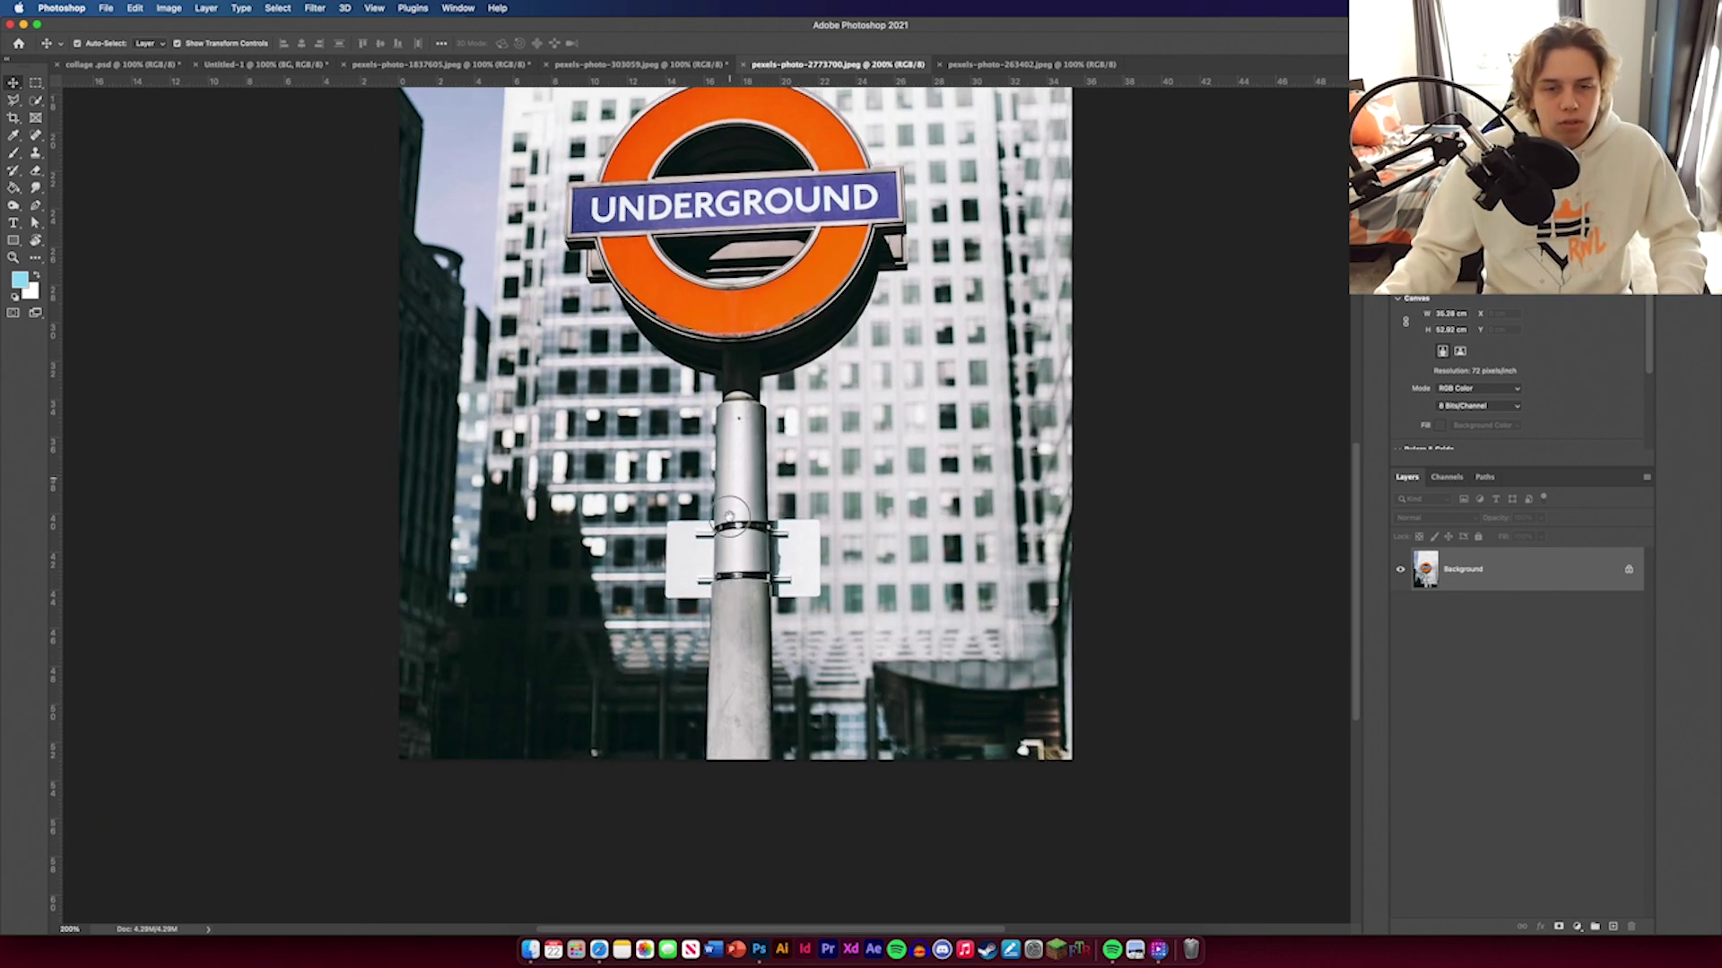
pyautogui.scroll(2, 659, 439)
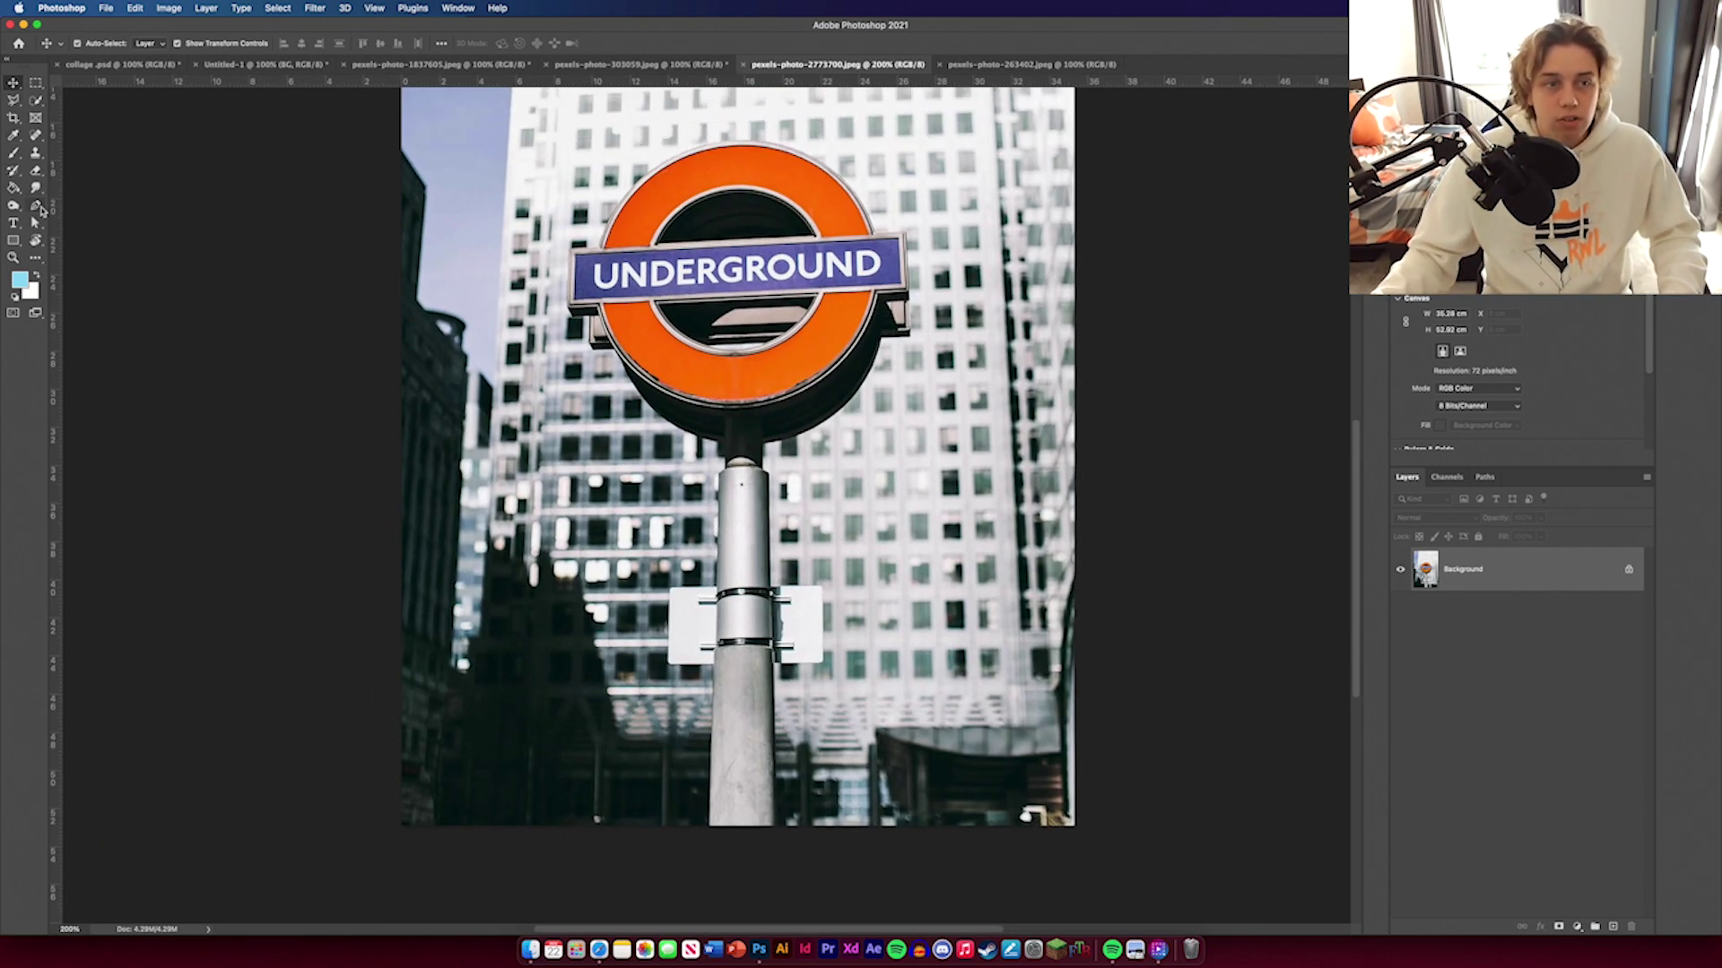
pyautogui.click(37, 207)
pyautogui.scroll(6, 838, 387)
pyautogui.hscroll(-2, 838, 387)
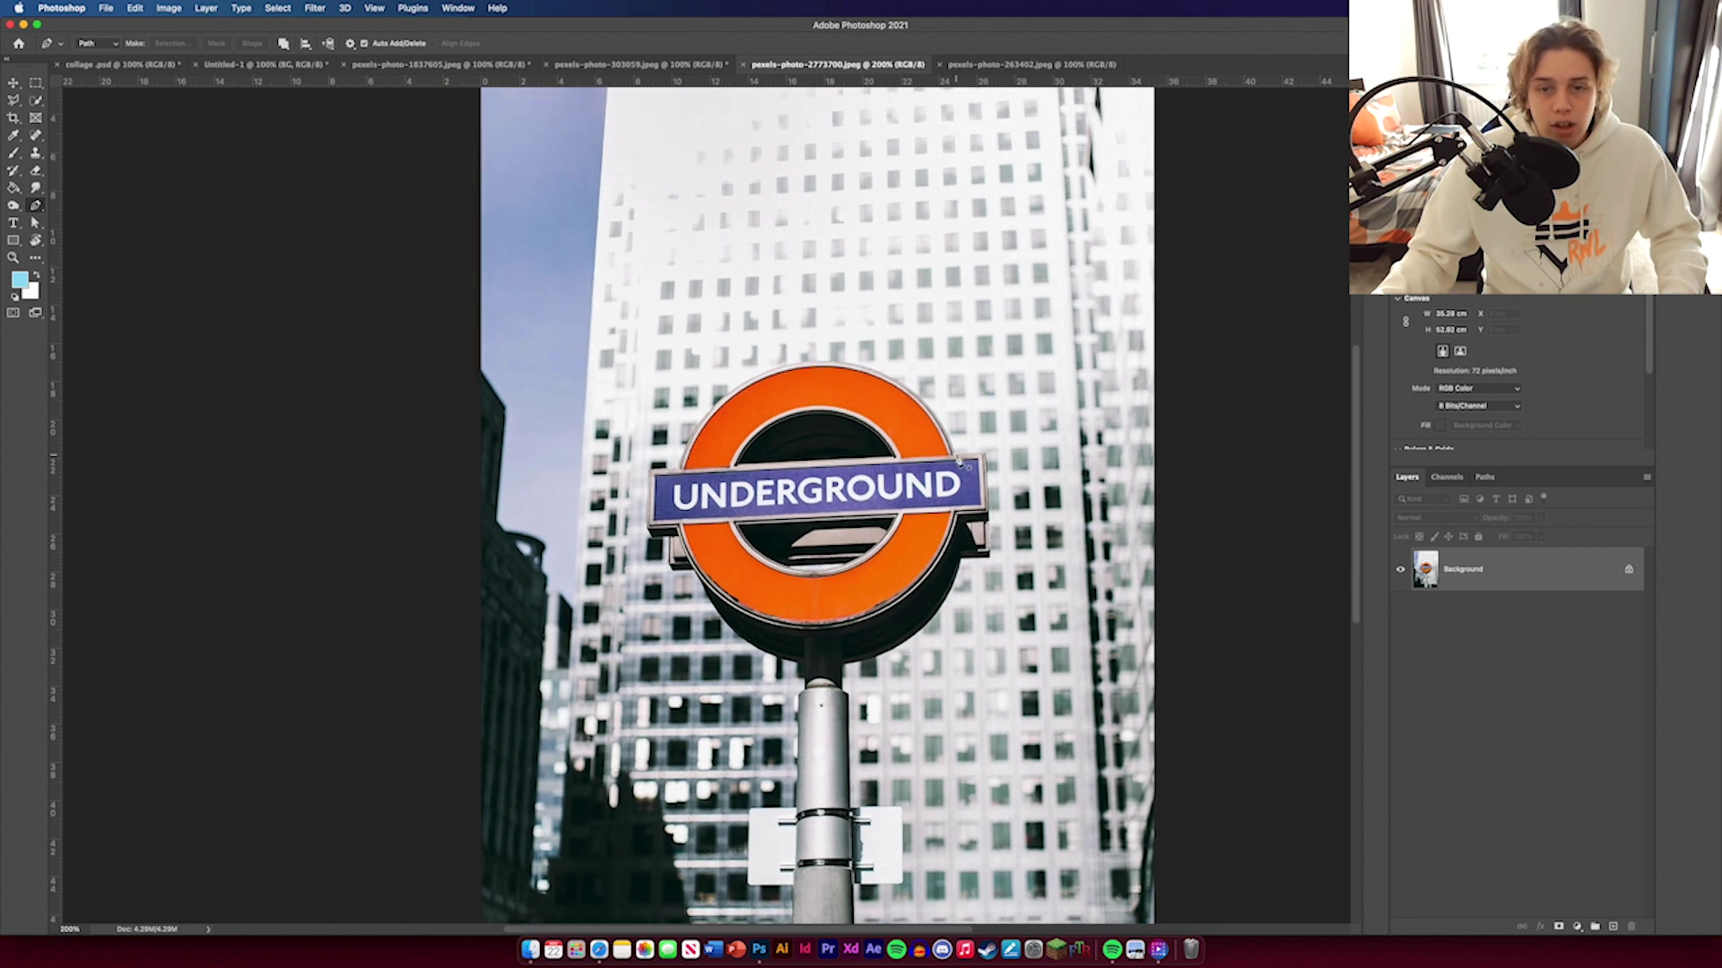
pyautogui.click(954, 454)
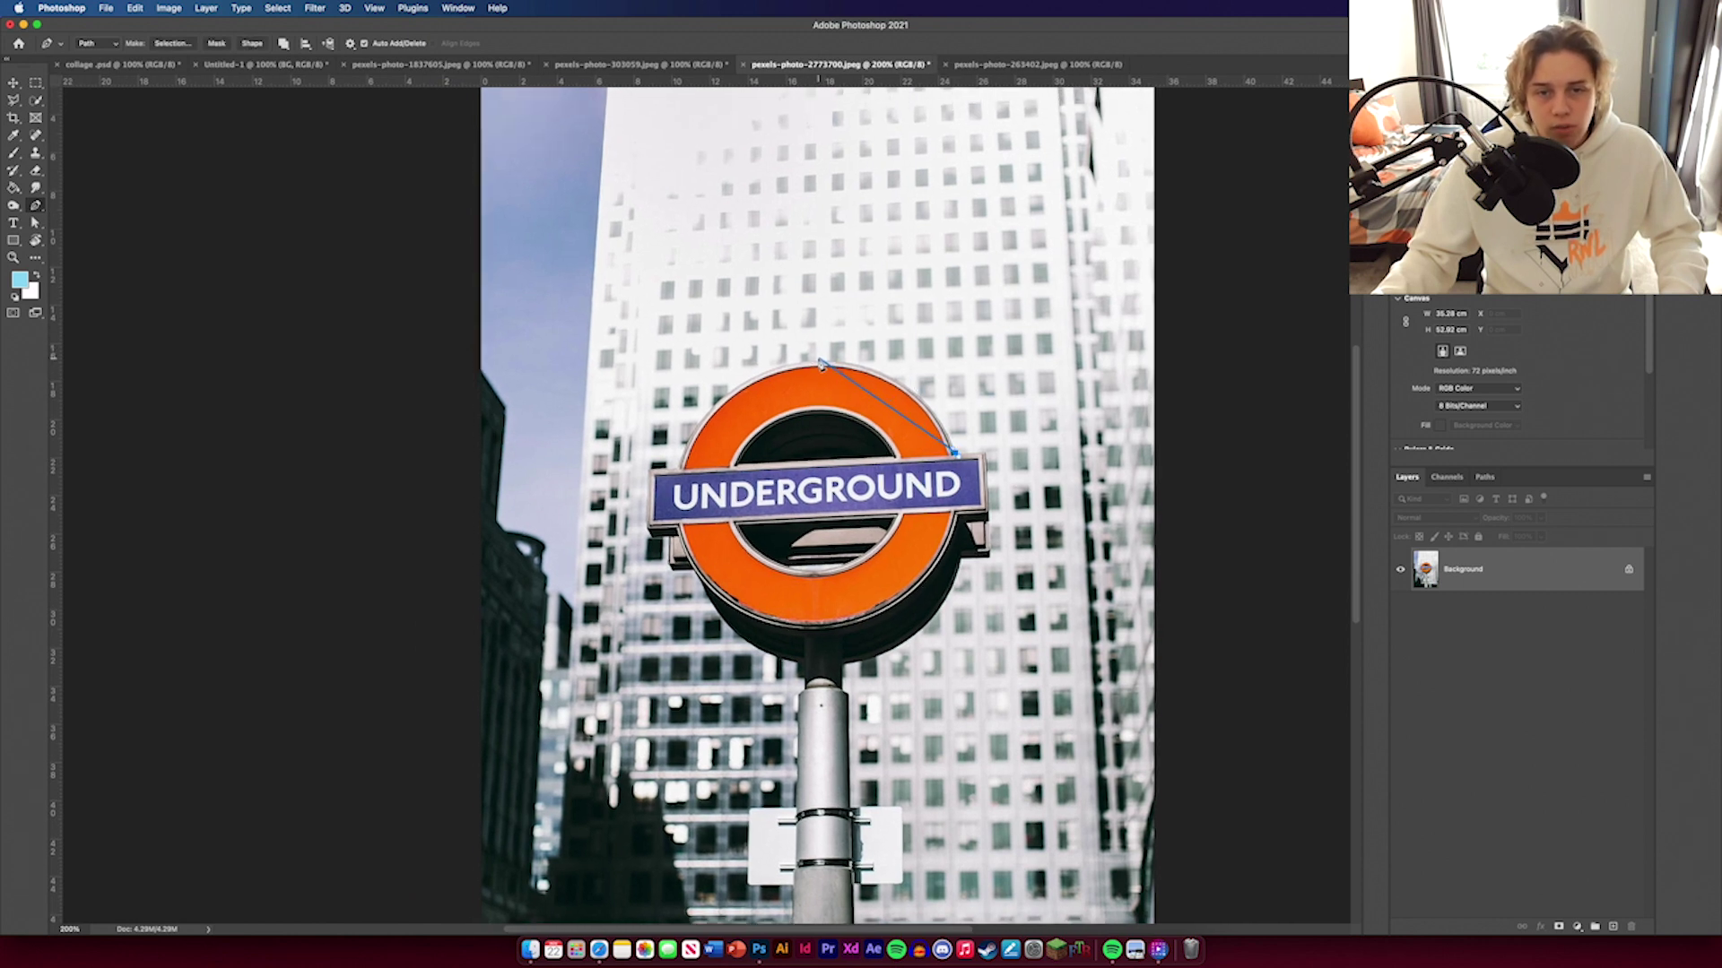
pyautogui.moveTo(819, 359); pyautogui.dragTo(702, 357)
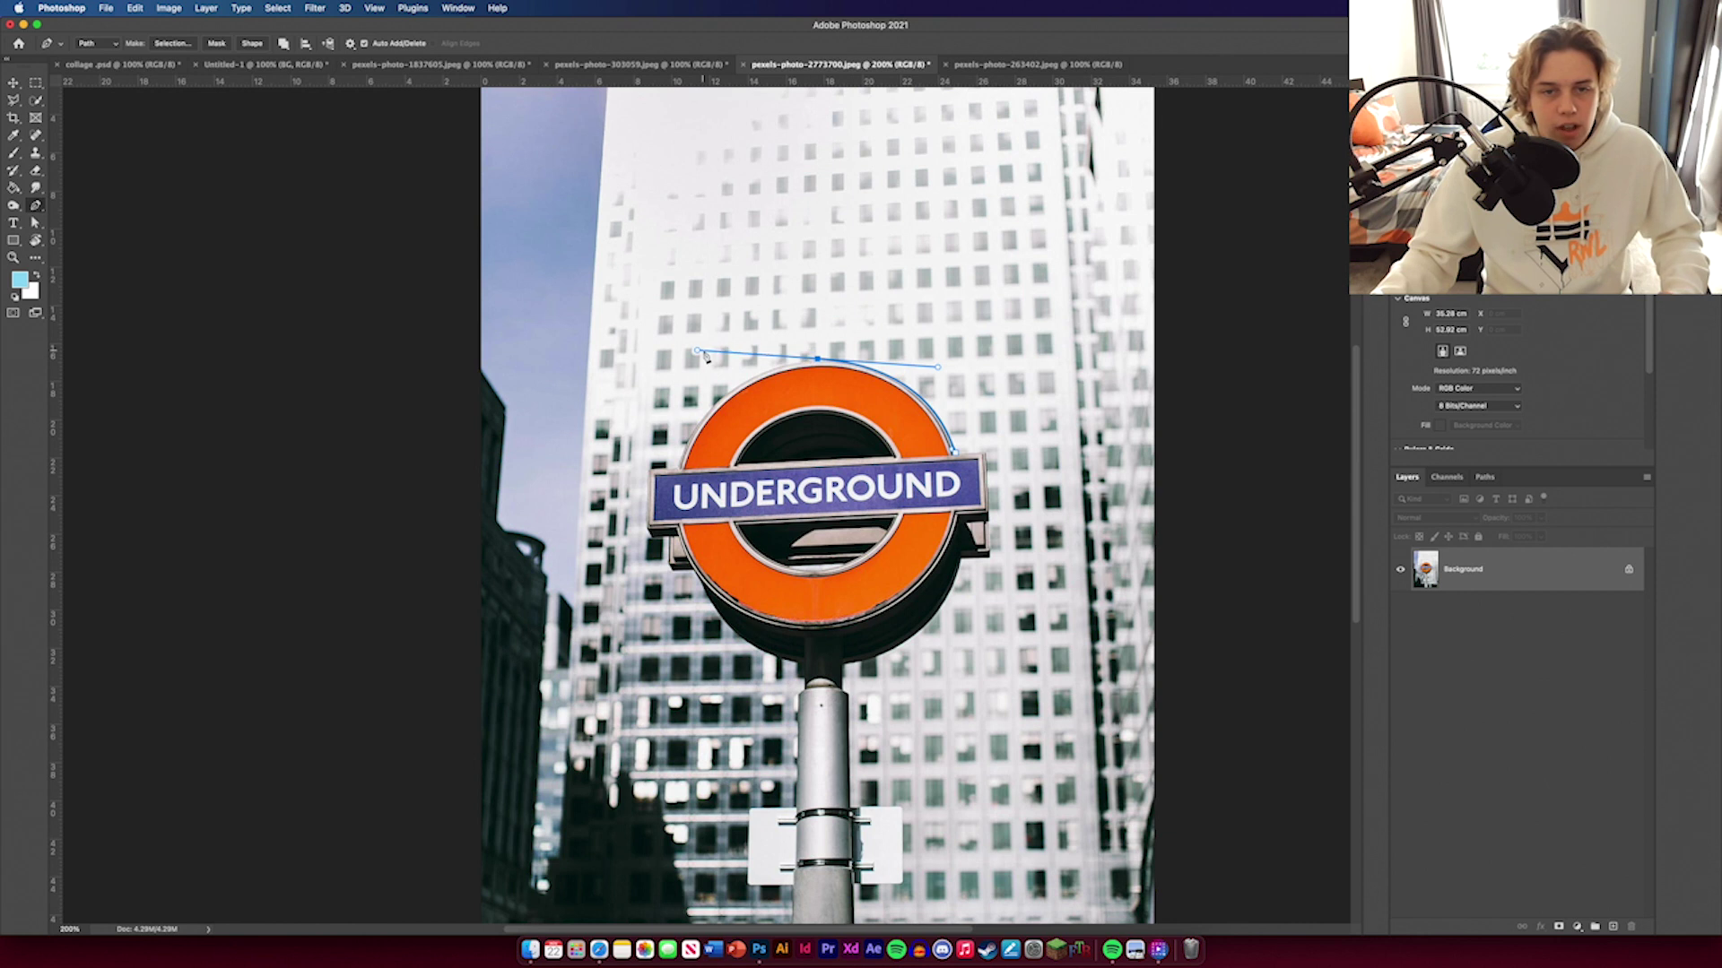
pyautogui.moveTo(699, 353); pyautogui.dragTo(729, 357)
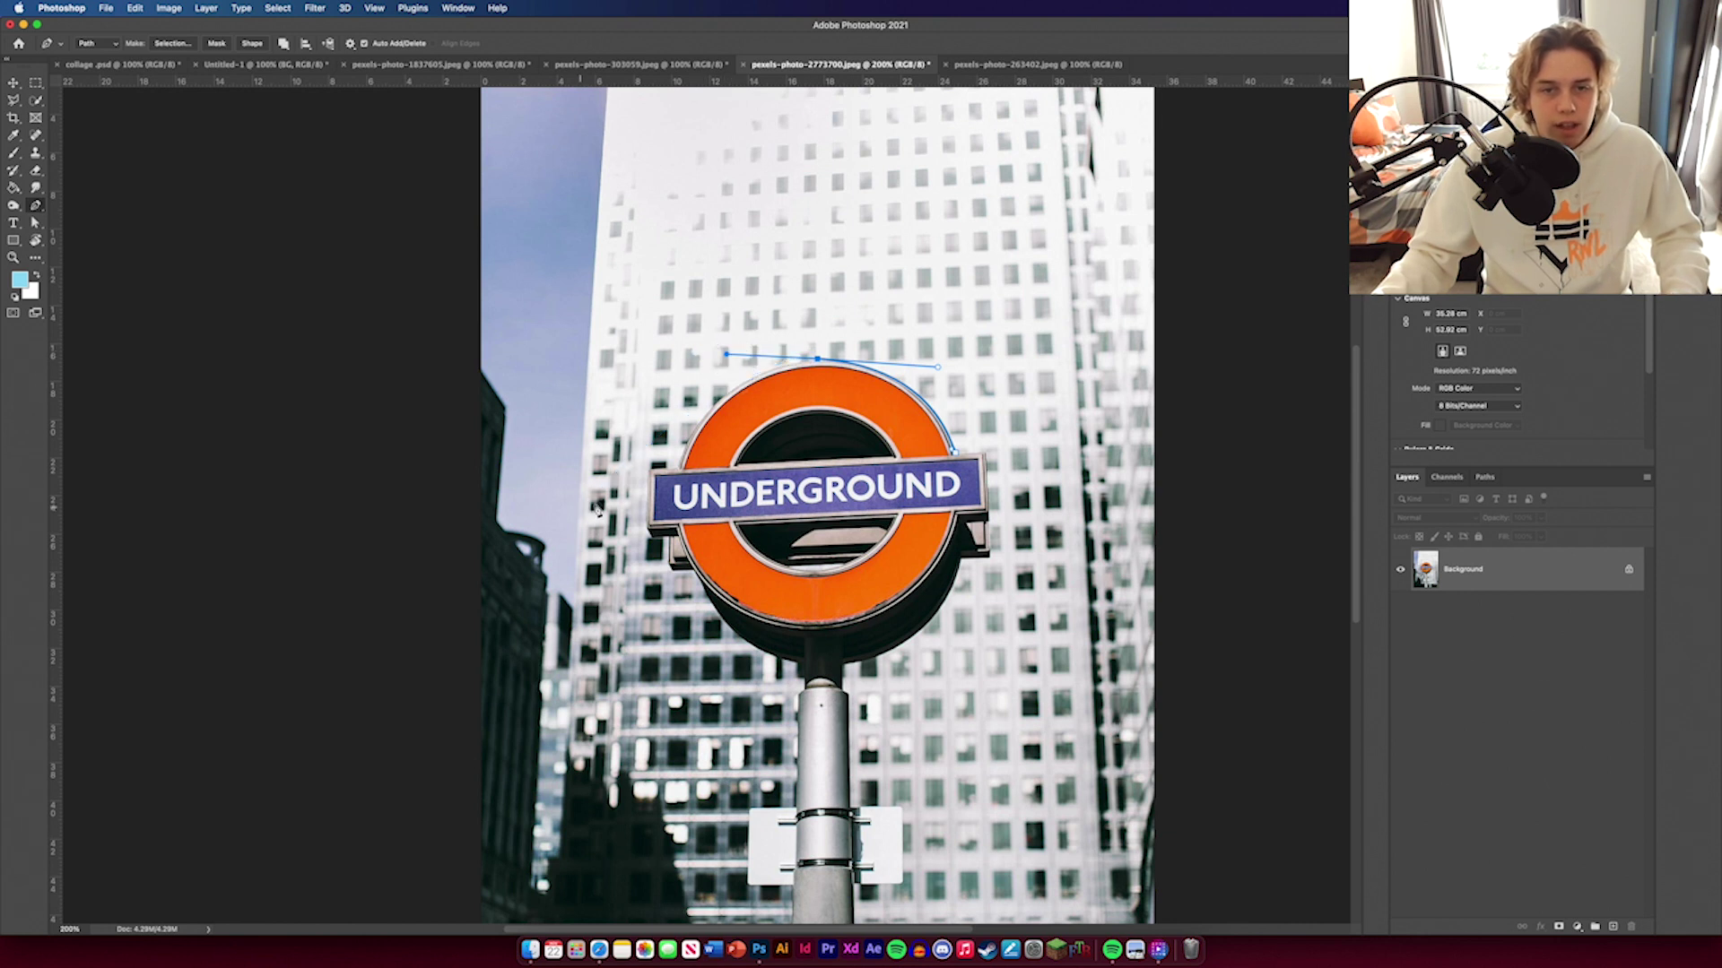
# Step: Continue the path down the ring's left edge, past the bar, around the pole and up the right side
pyautogui.click(690, 465)
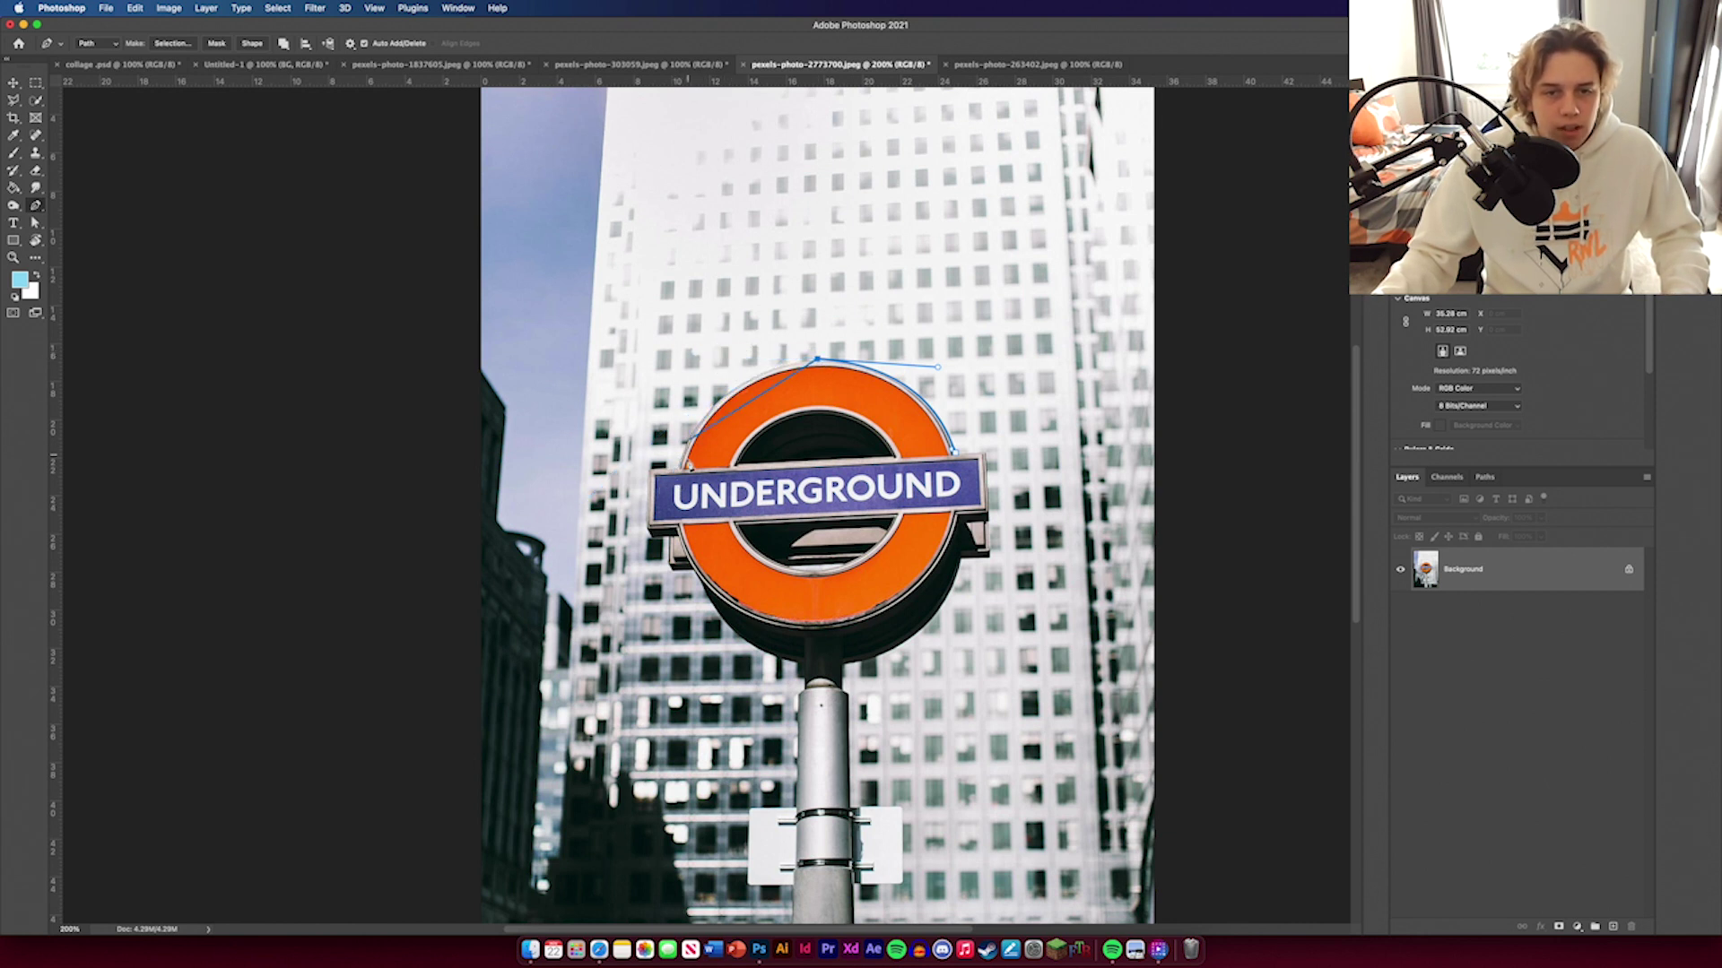
pyautogui.moveTo(678, 480); pyautogui.dragTo(654, 569)
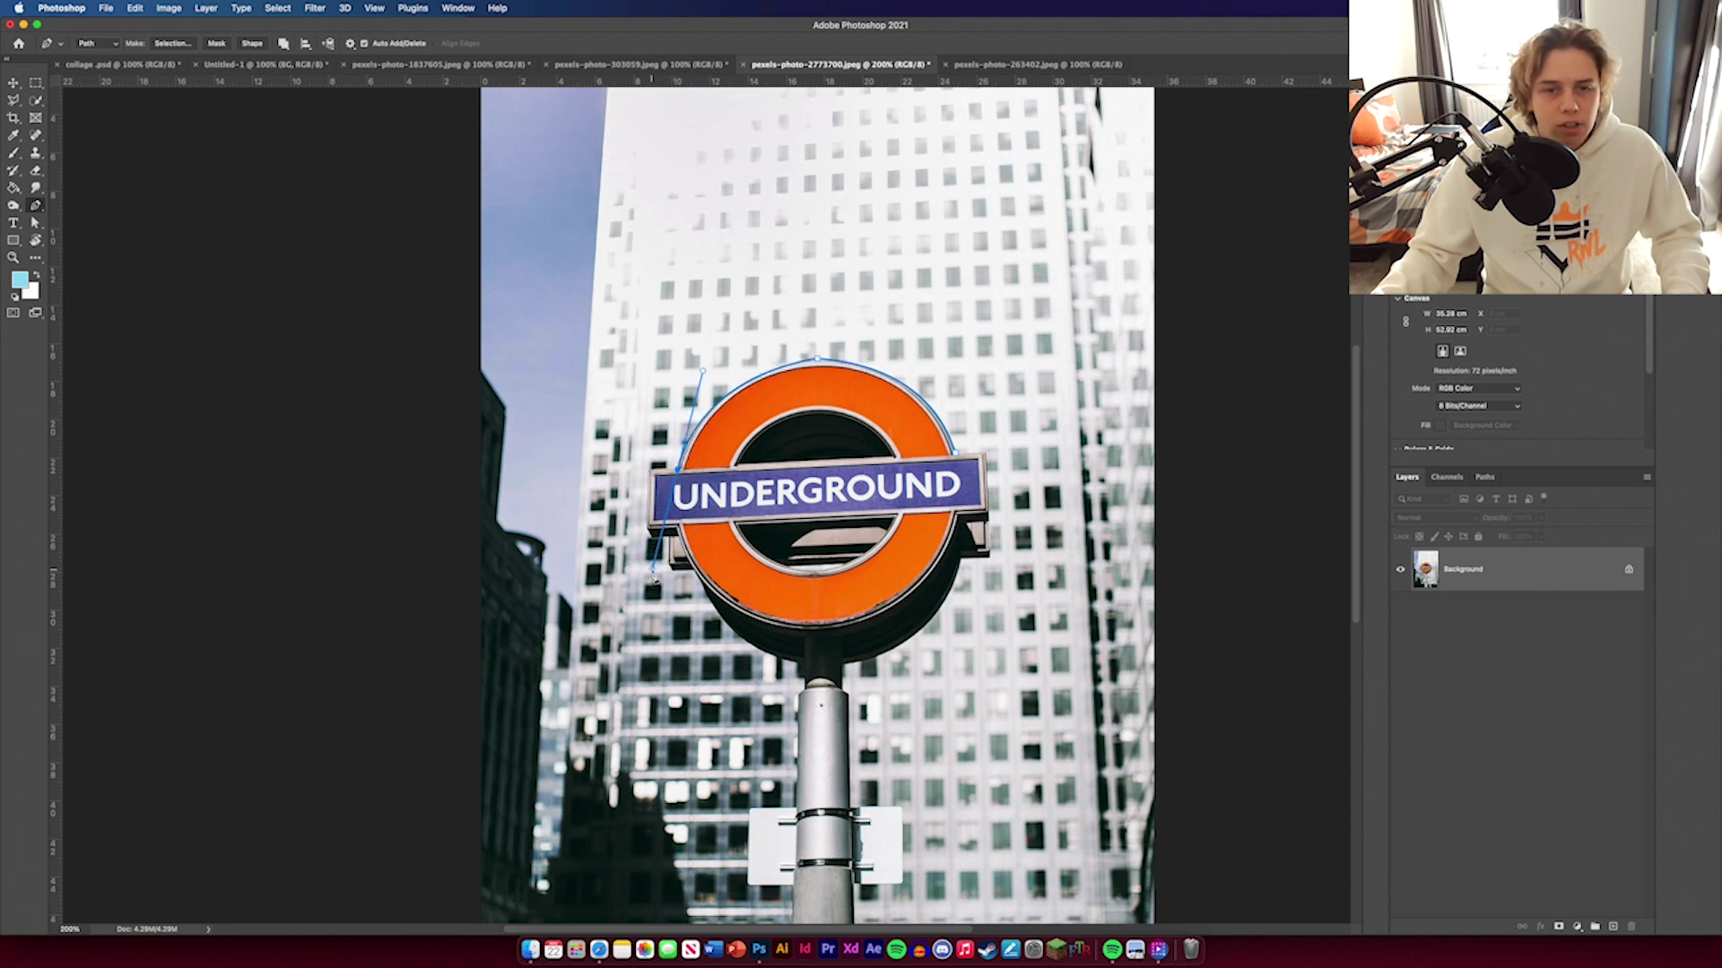
pyautogui.click(648, 469)
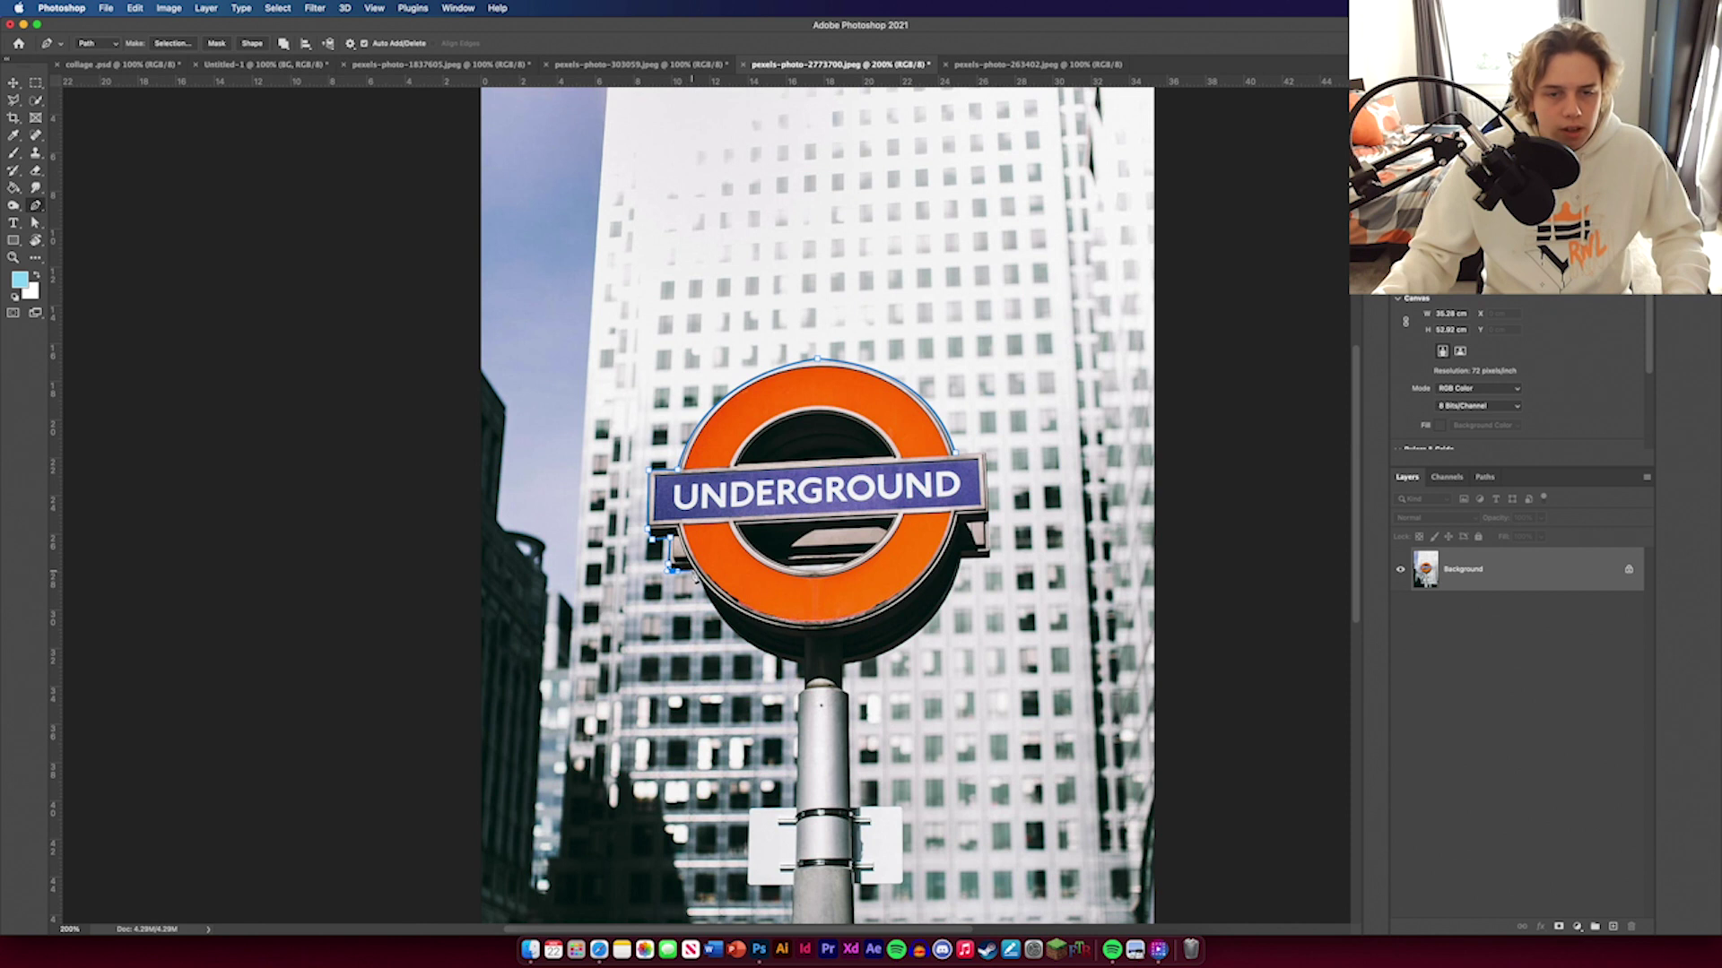
pyautogui.moveTo(805, 669); pyautogui.dragTo(885, 684)
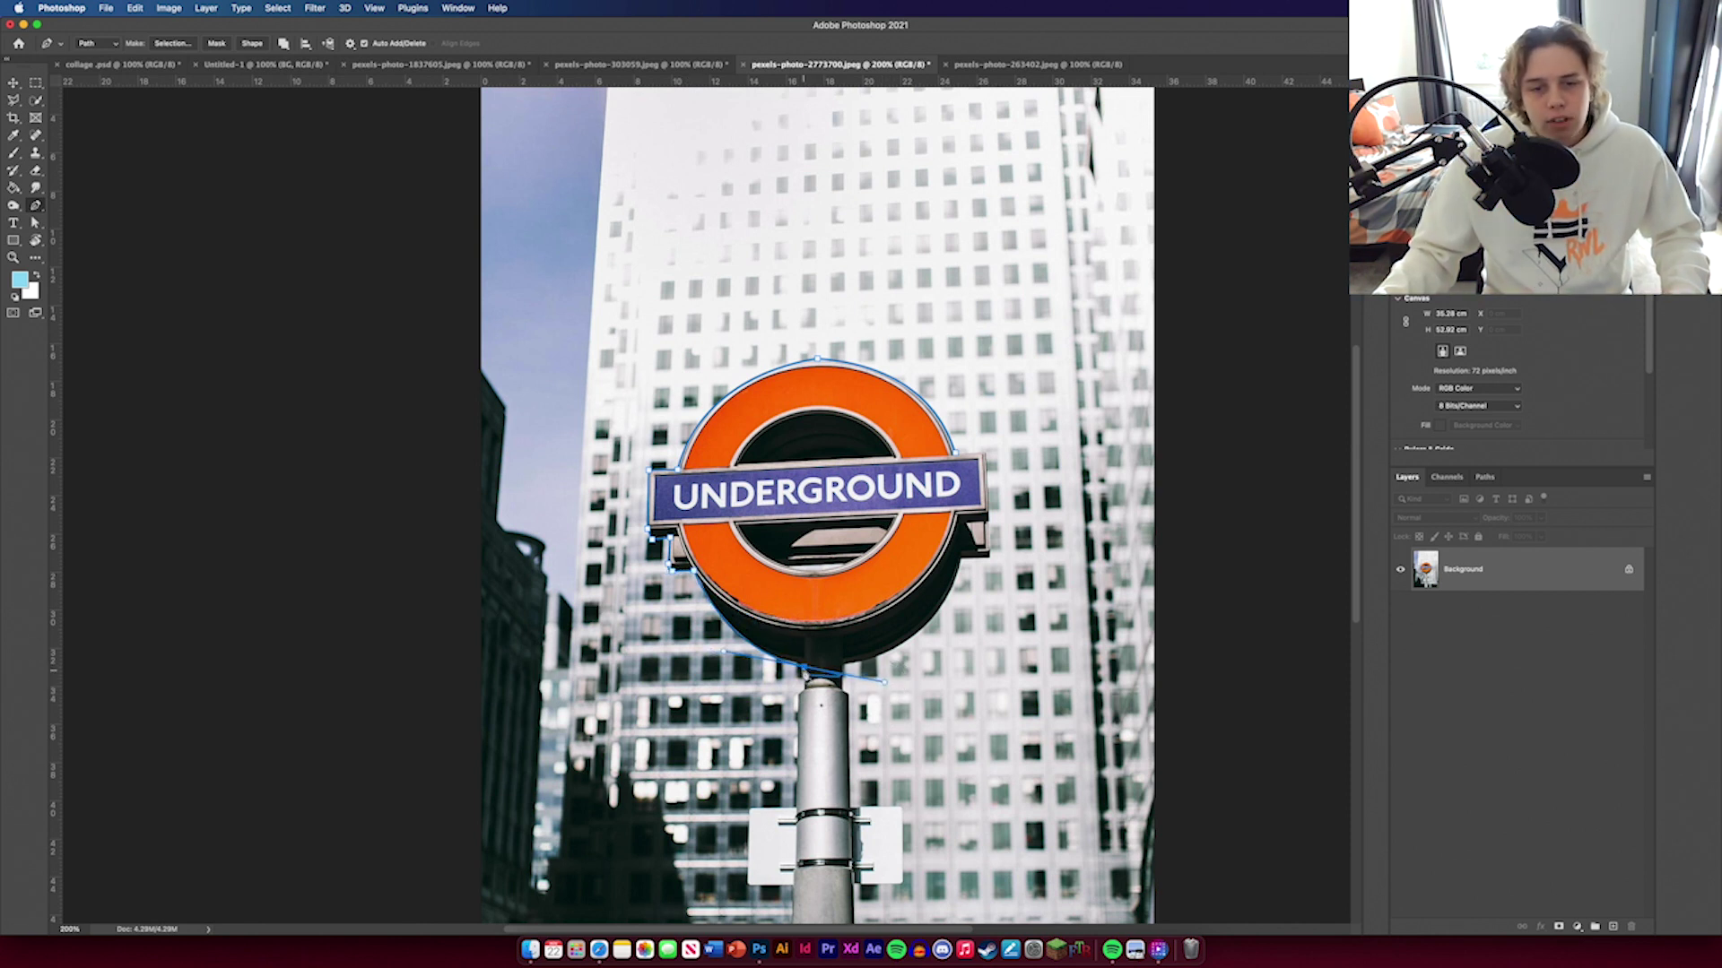
pyautogui.keyDown('alt'); pyautogui.click(804, 668); pyautogui.keyUp('alt')
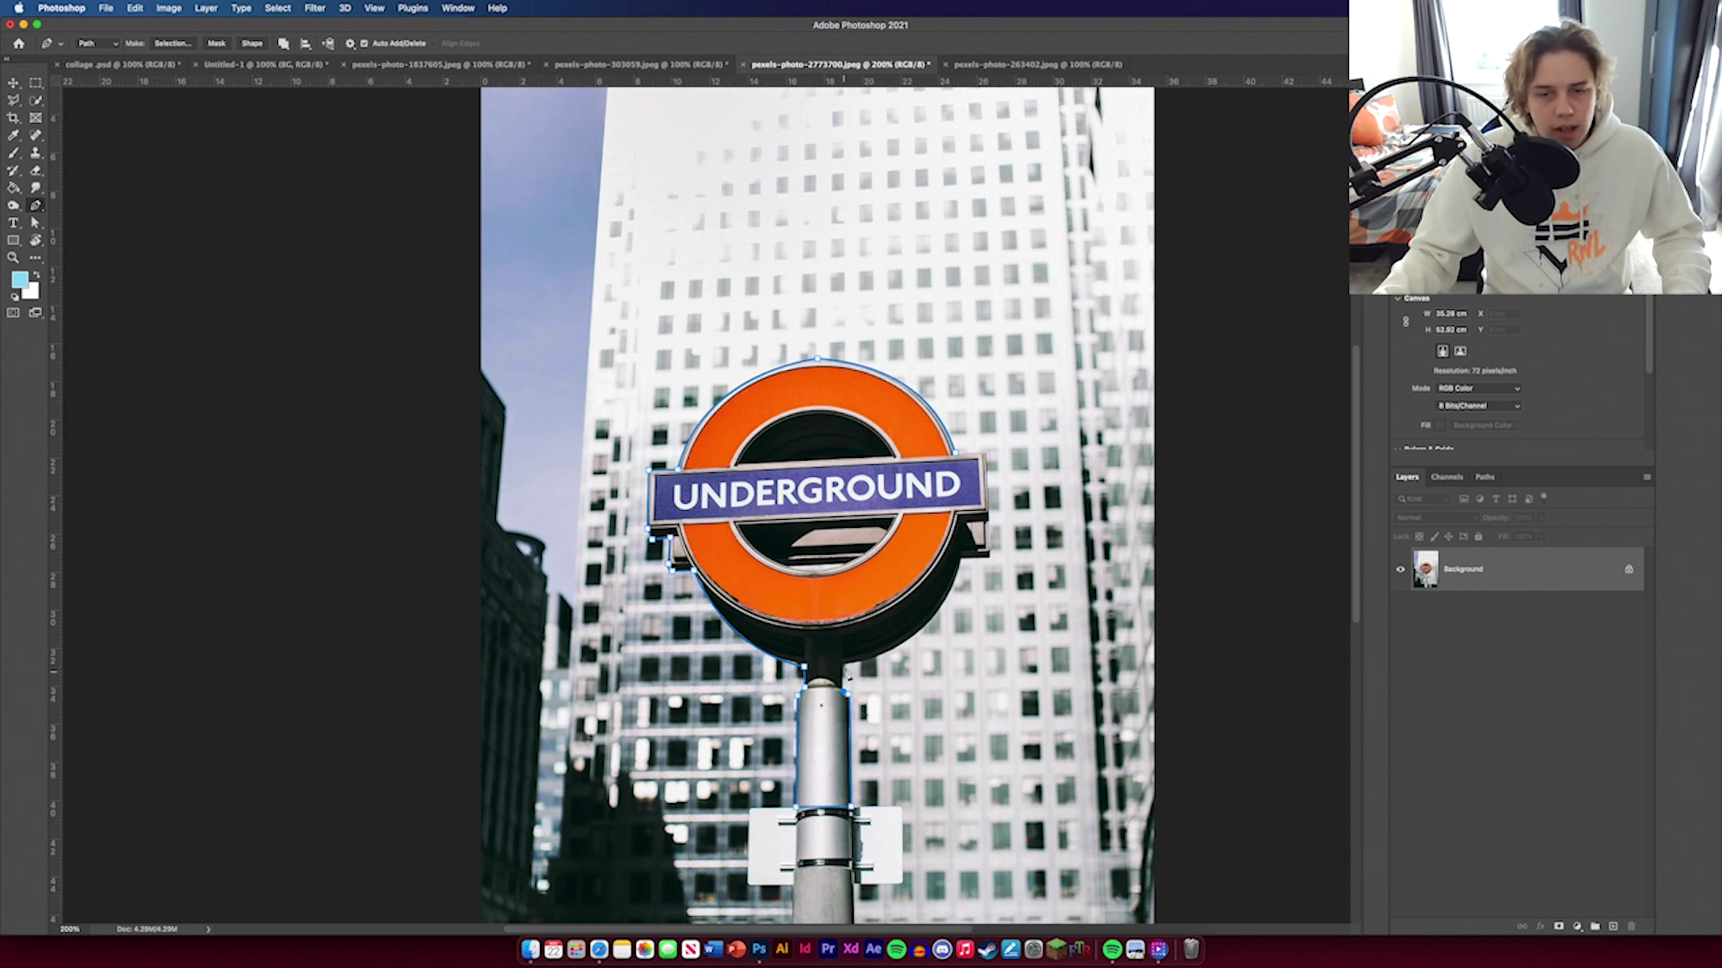
pyautogui.moveTo(963, 559); pyautogui.dragTo(993, 562)
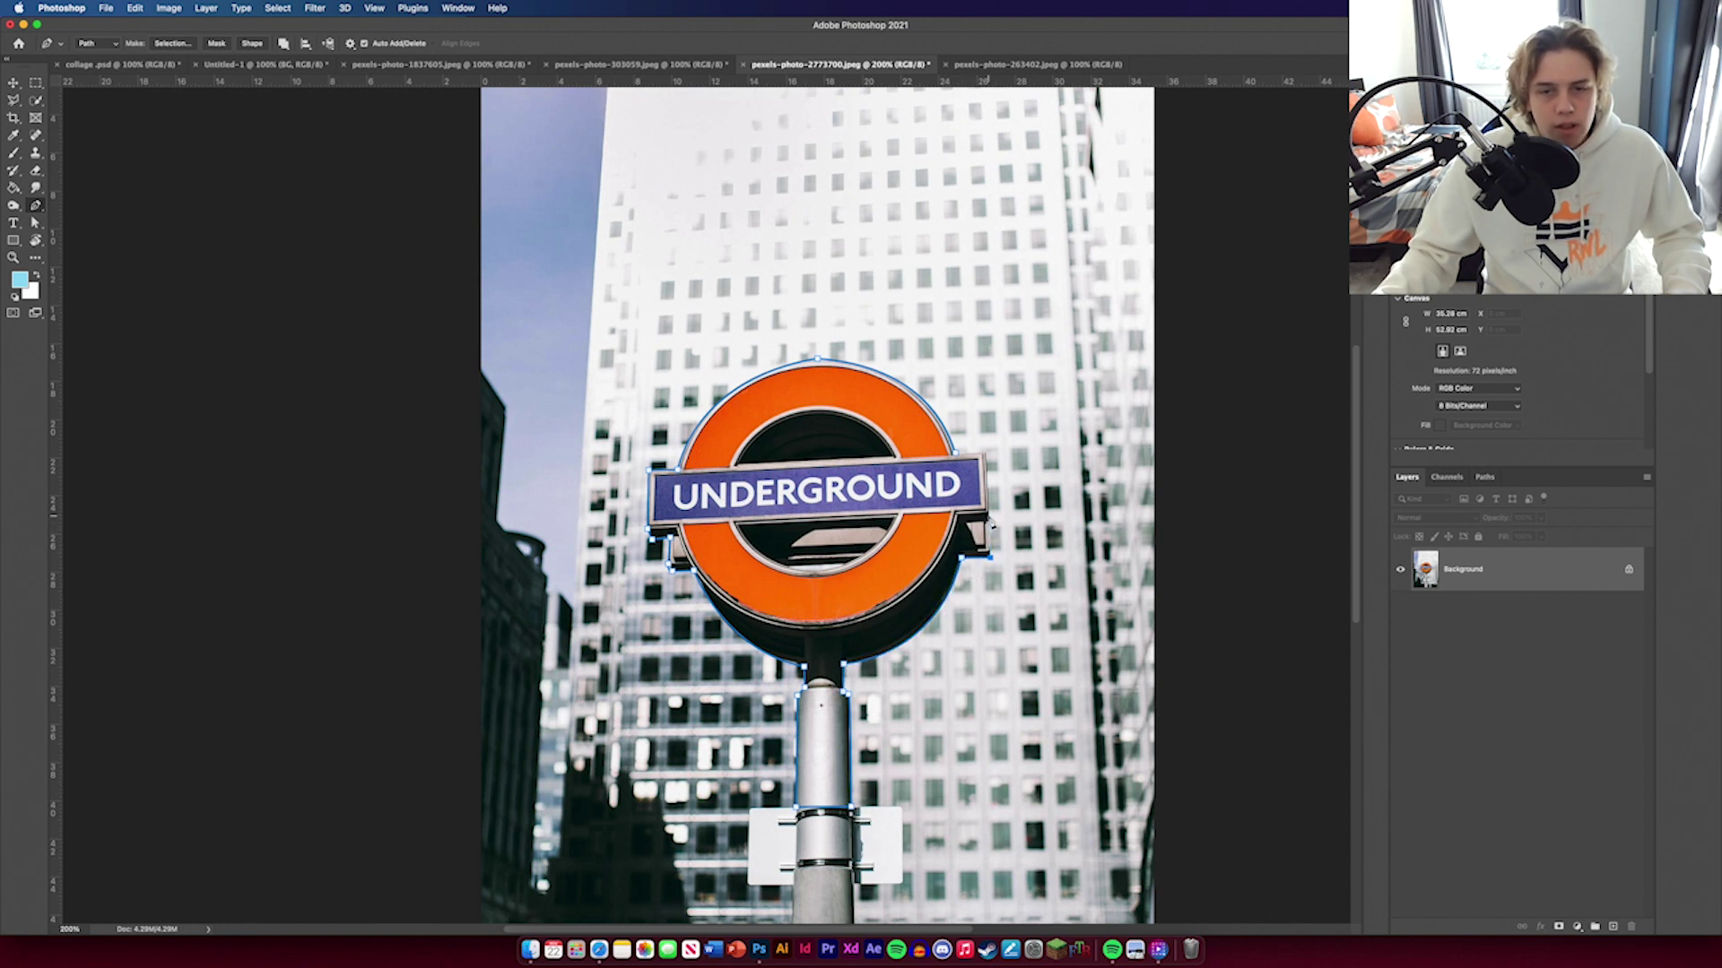
pyautogui.scroll(3, 1002, 480)
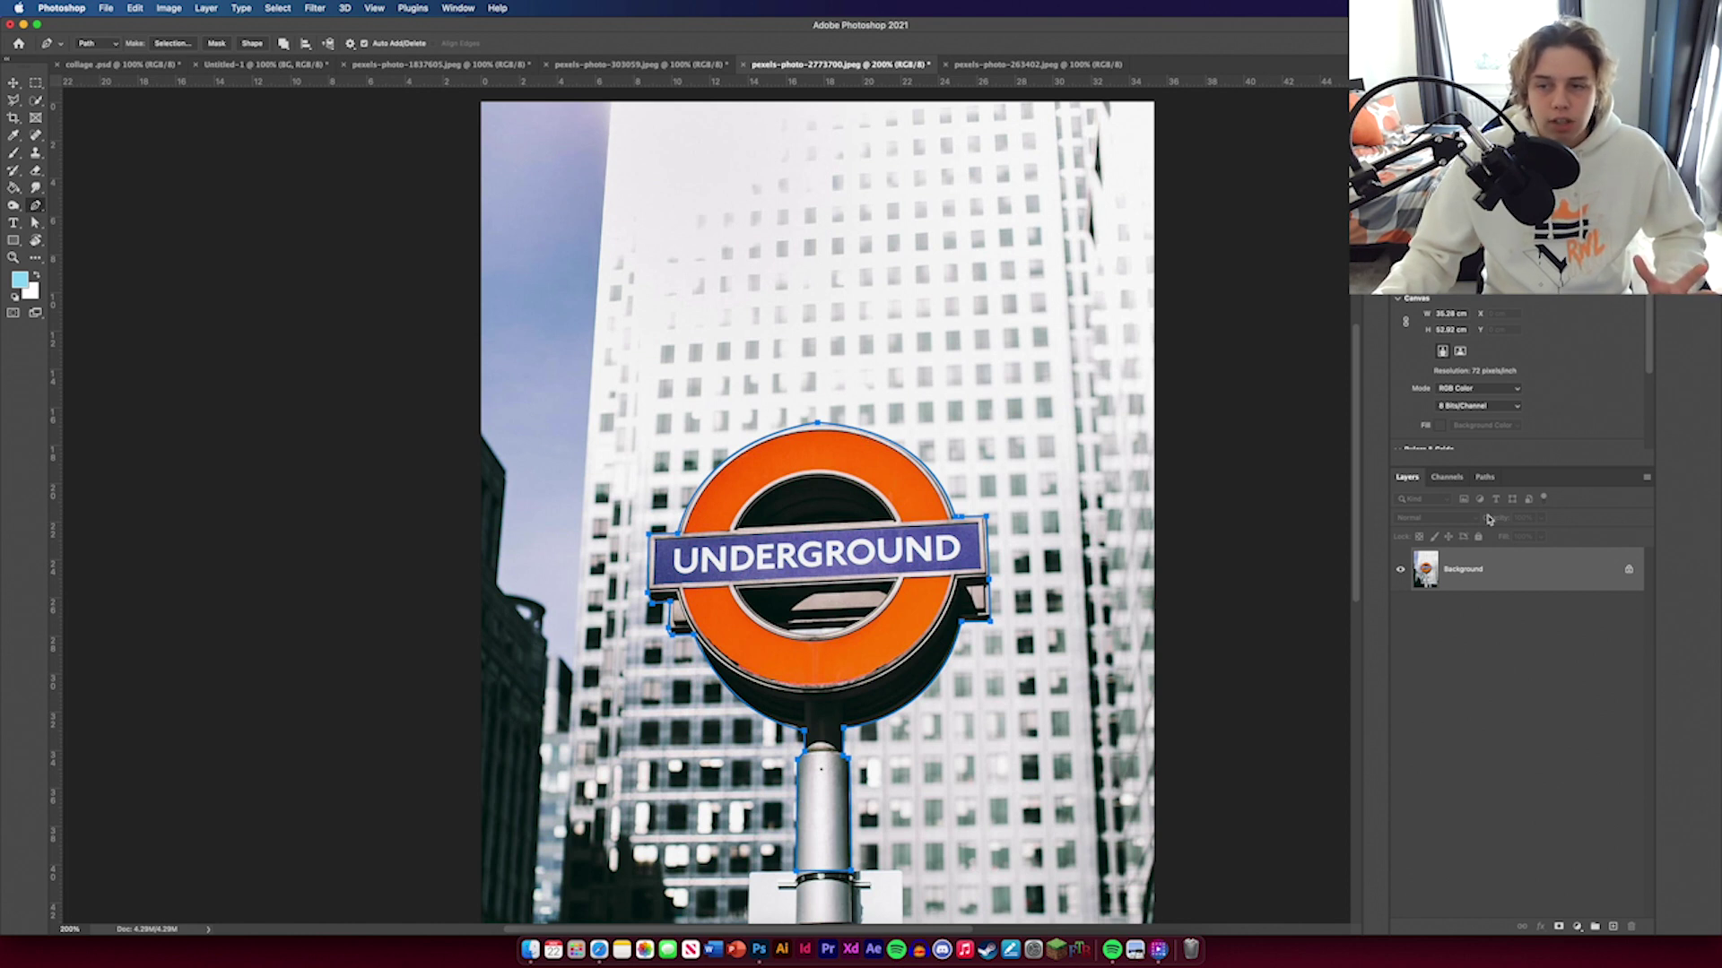
# Step: Load the Work Path as a selection and mask out everything outside the sign
pyautogui.click(1484, 477)
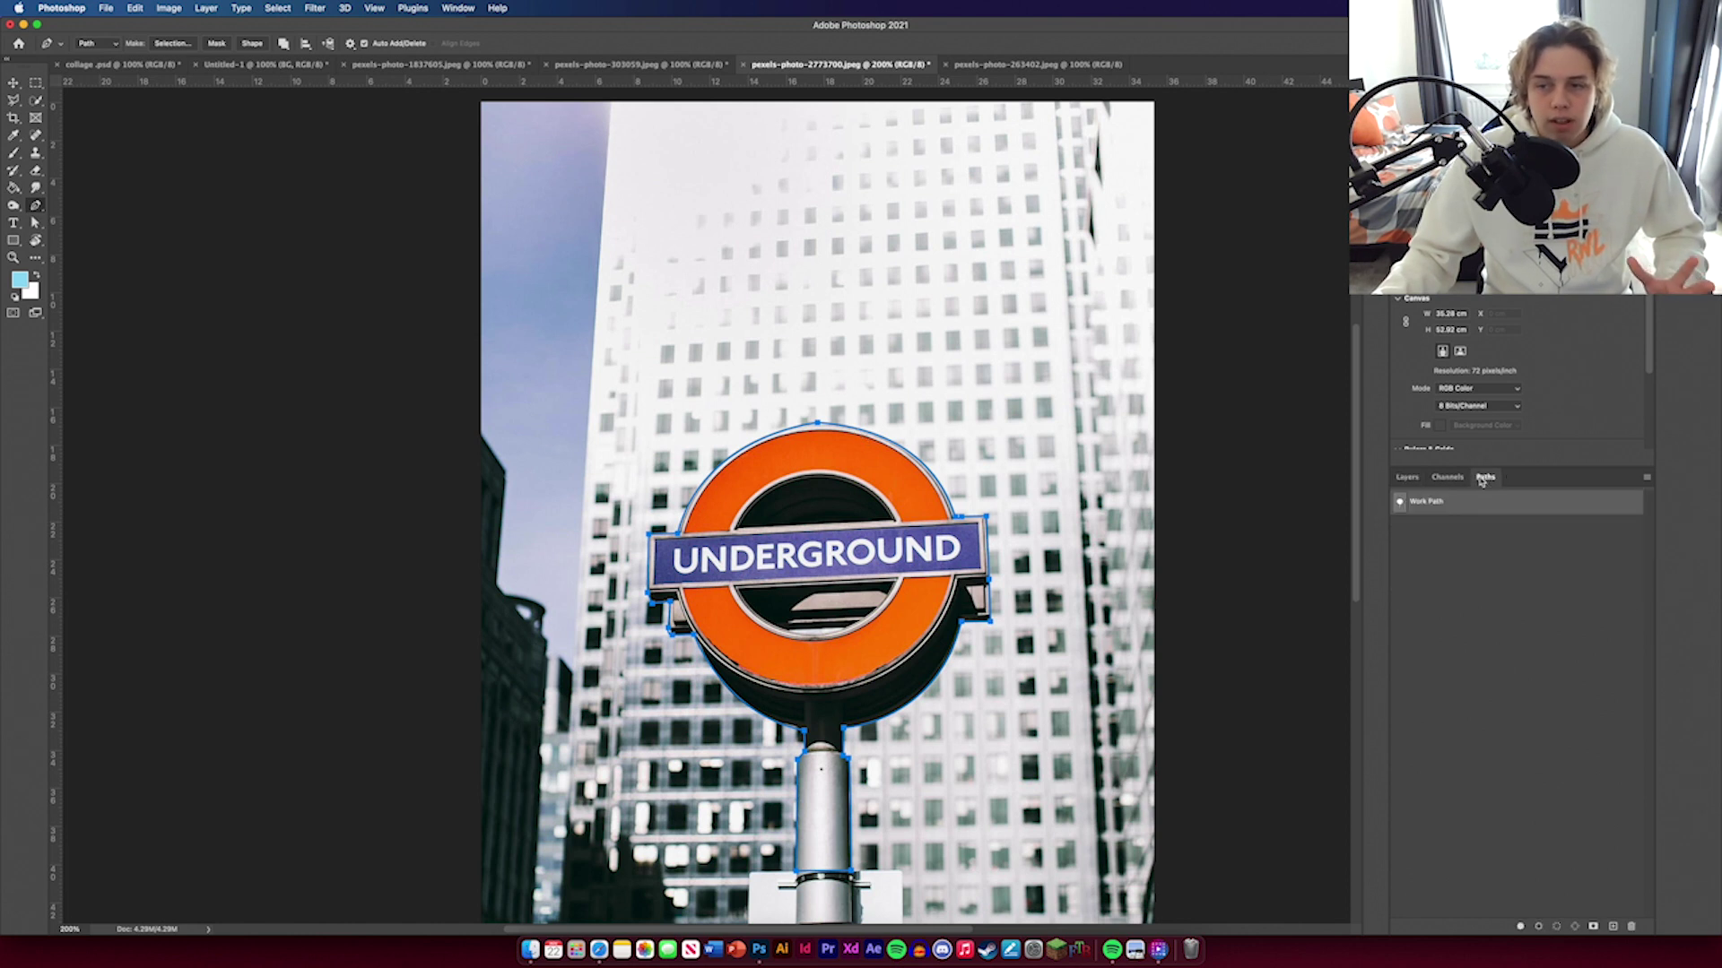
pyautogui.click(1558, 927)
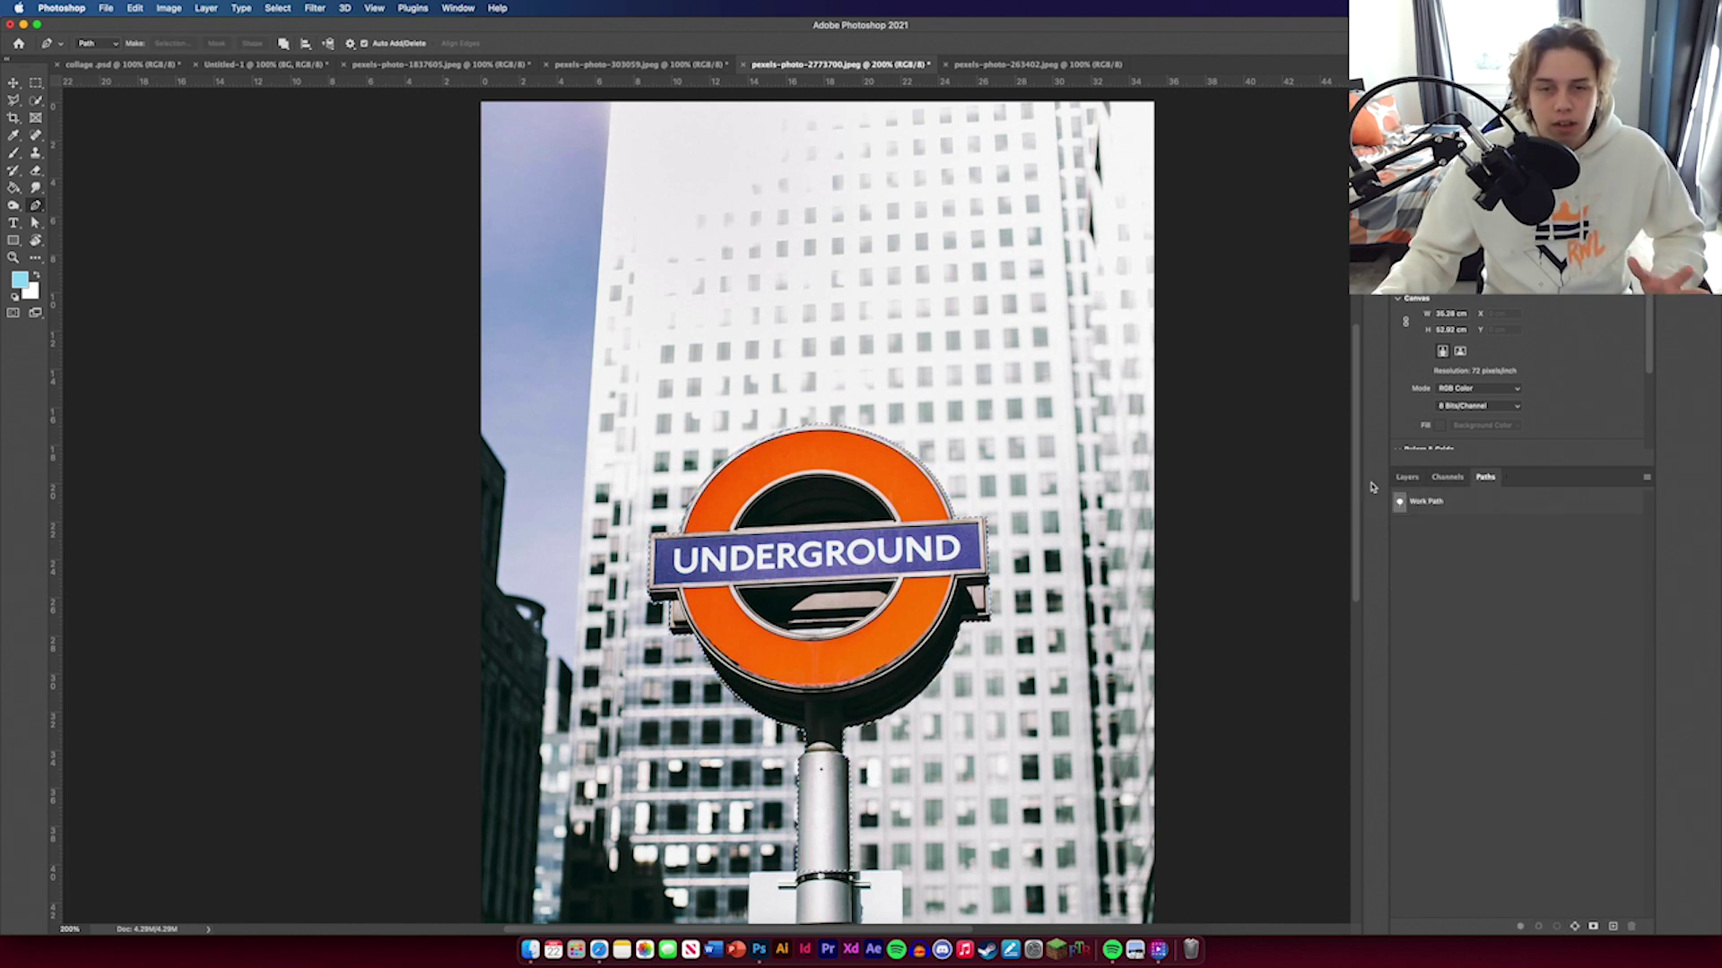
pyautogui.click(1425, 480)
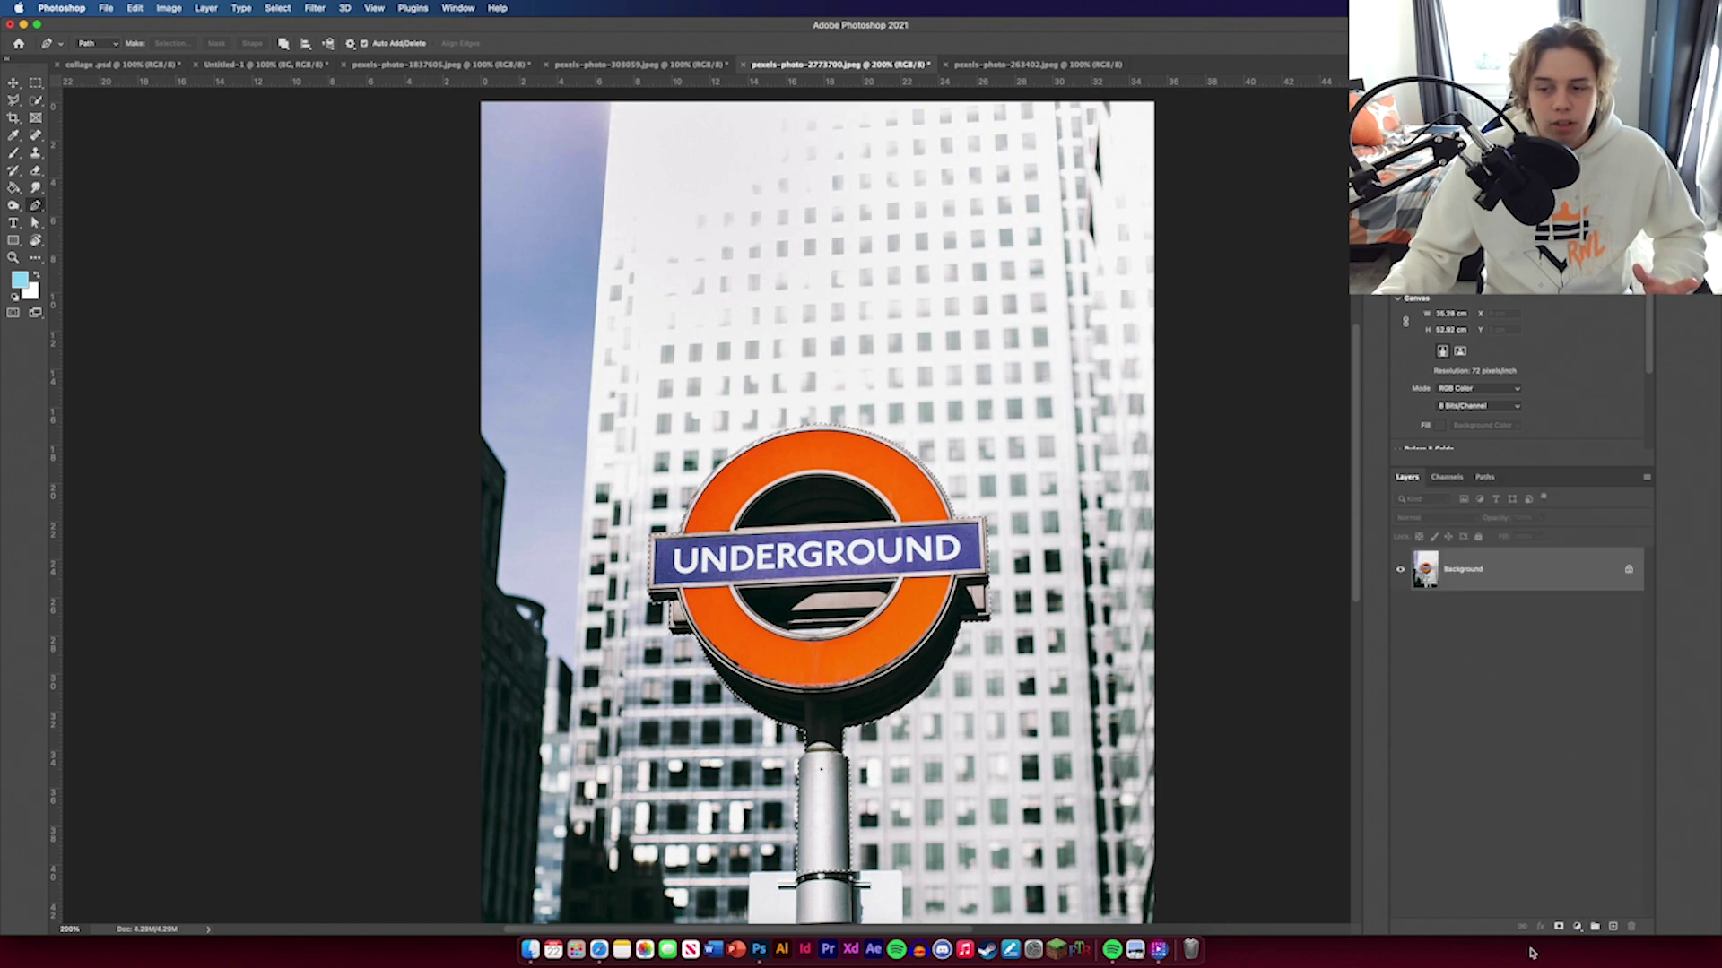
pyautogui.click(1558, 928)
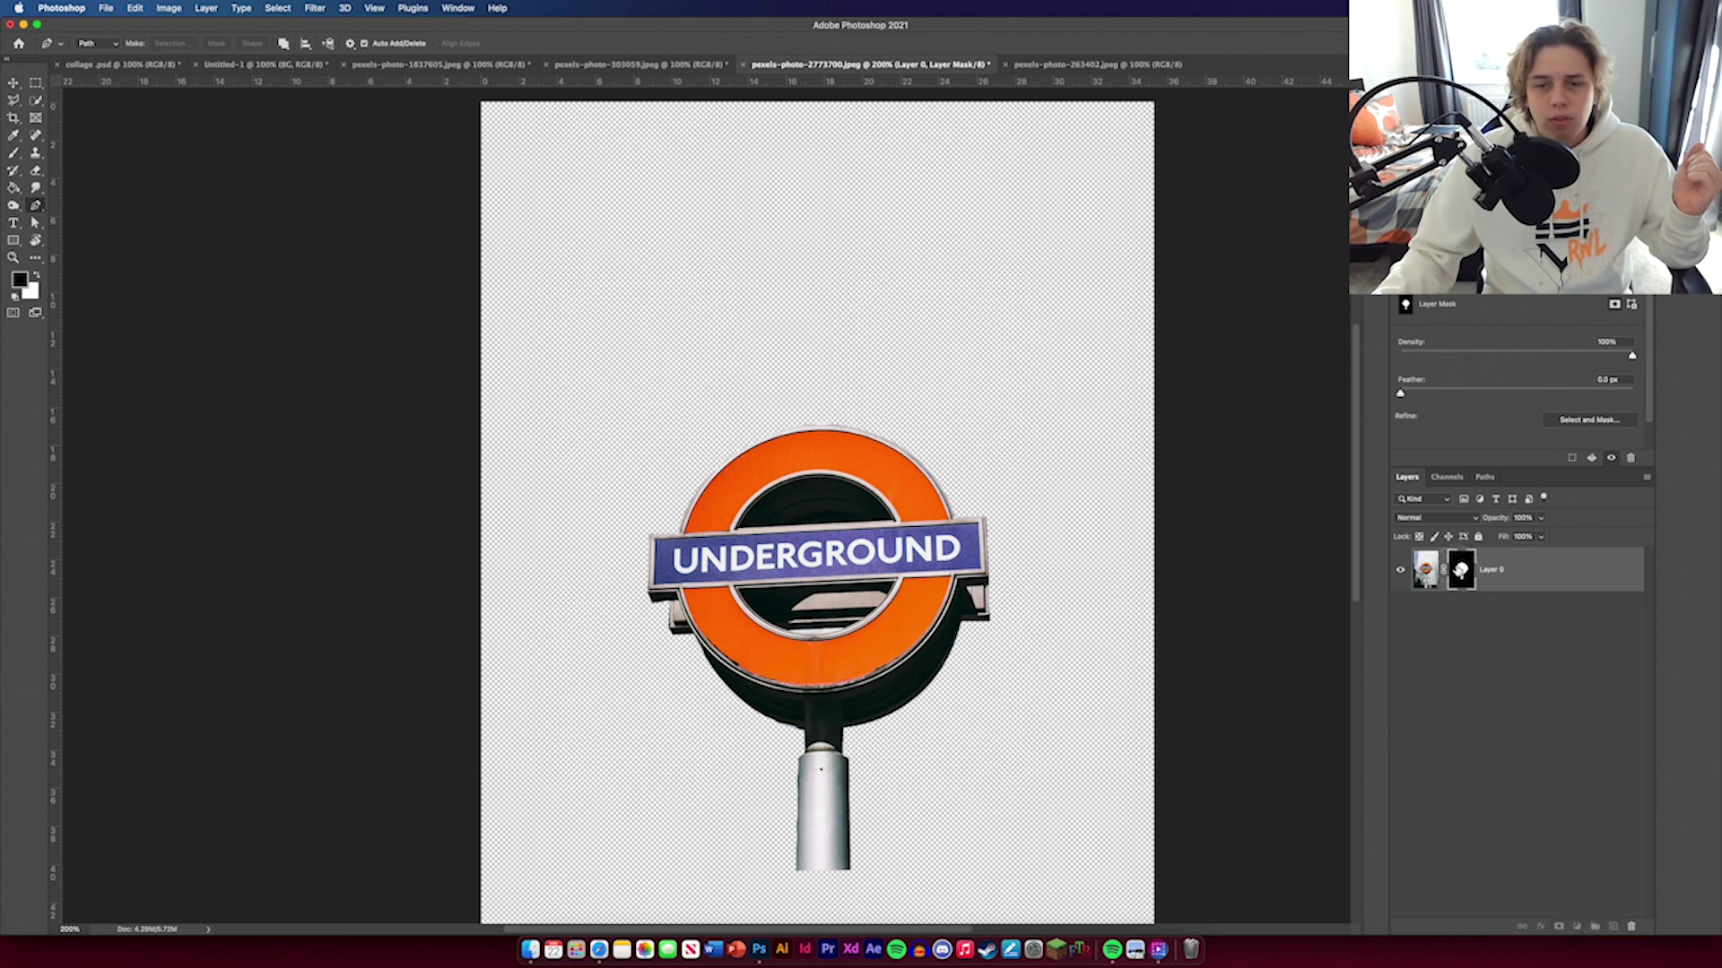
# Step: Refine the sign mask's edges in Select and Mask, with Shift Edge adjusted and 40% contrast
pyautogui.press('super+alt+r')
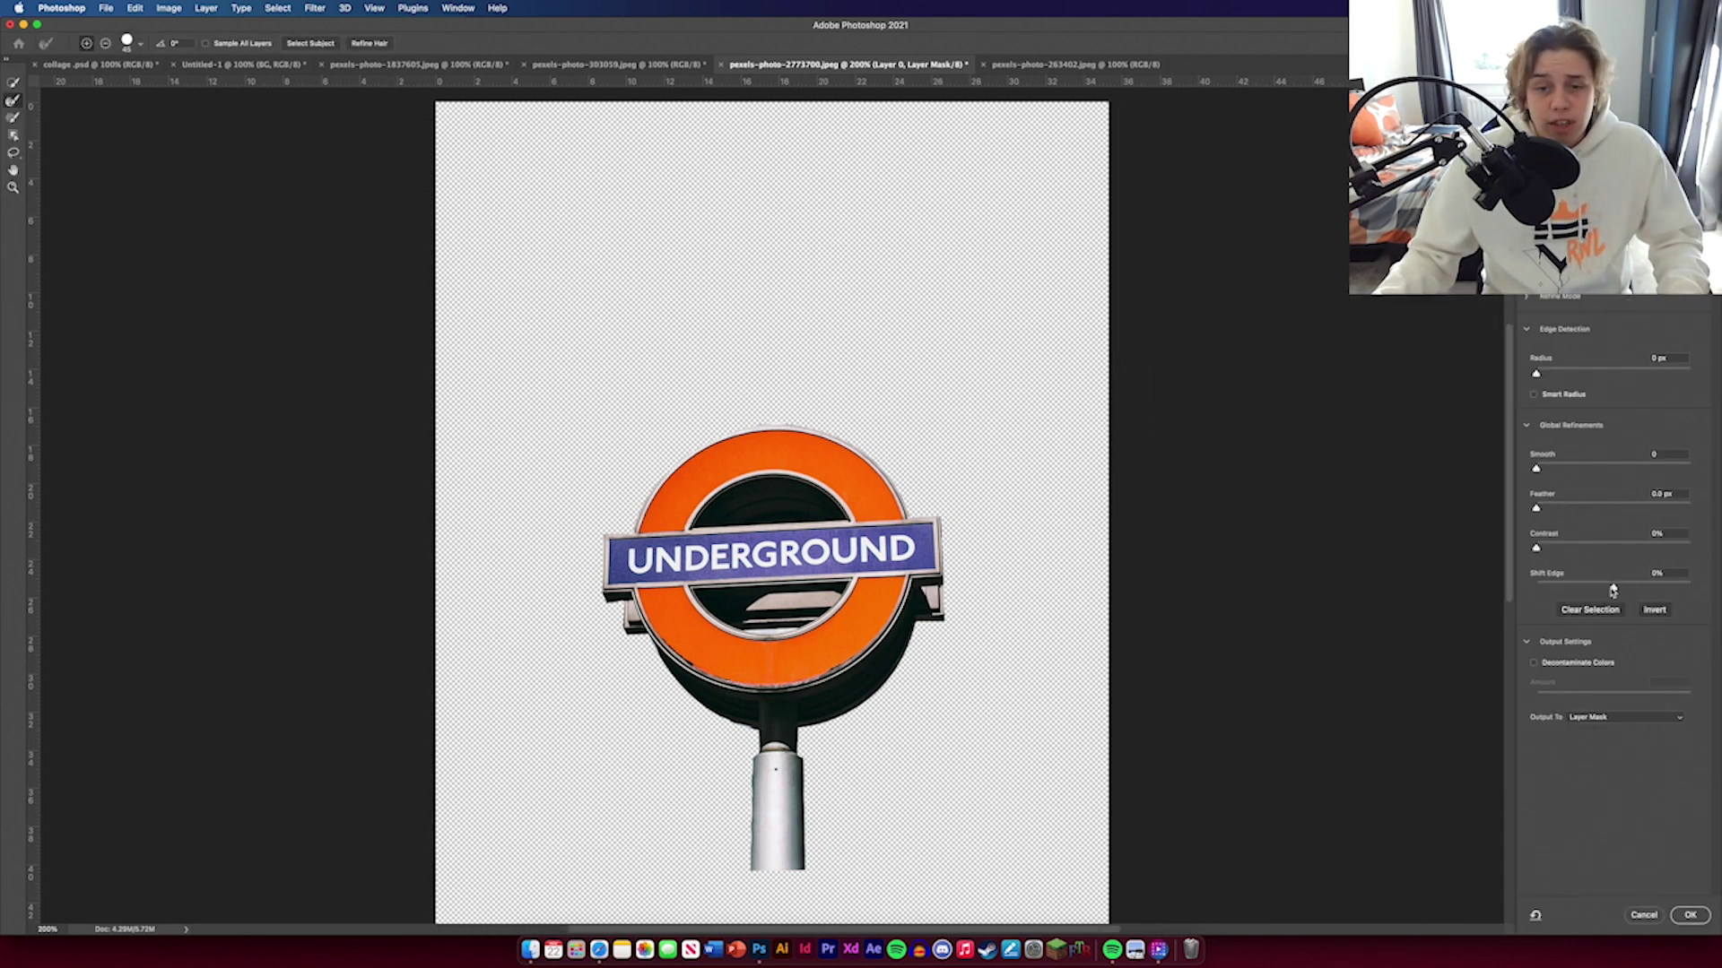
pyautogui.moveTo(1601, 589)
pyautogui.mouseDown()
pyautogui.moveTo(1648, 589)
pyautogui.moveTo(1581, 587)
pyautogui.moveTo(1600, 588)
pyautogui.mouseUp()
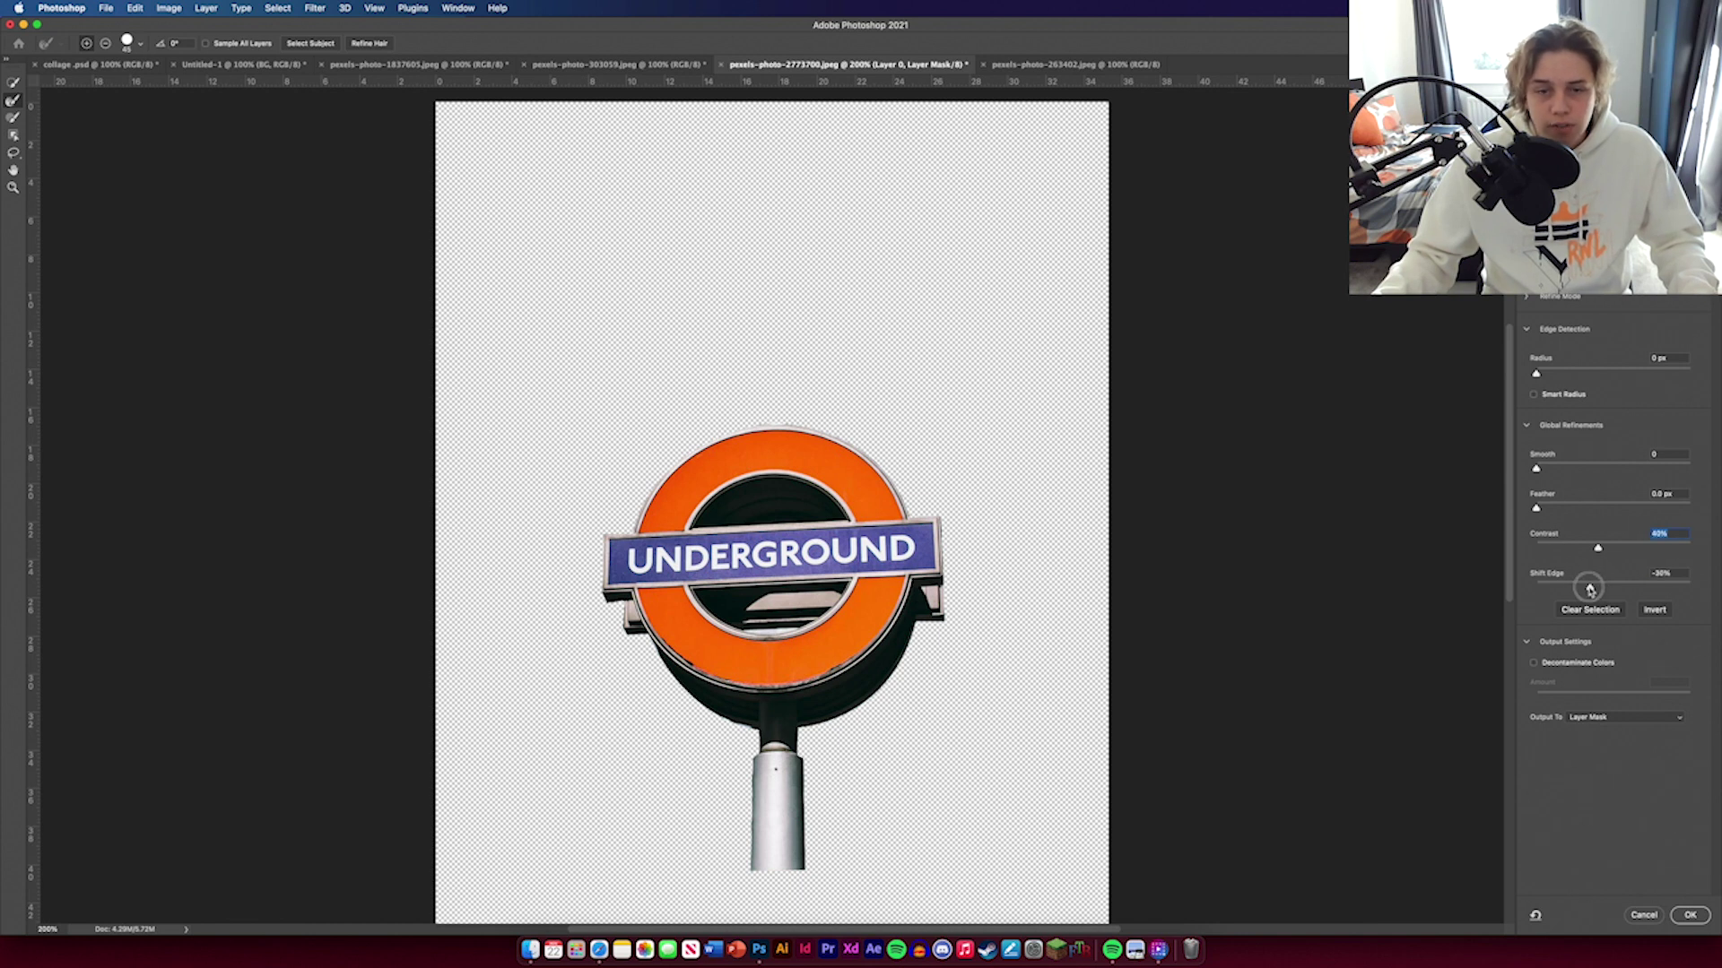
pyautogui.click(1696, 918)
pyautogui.press('v')
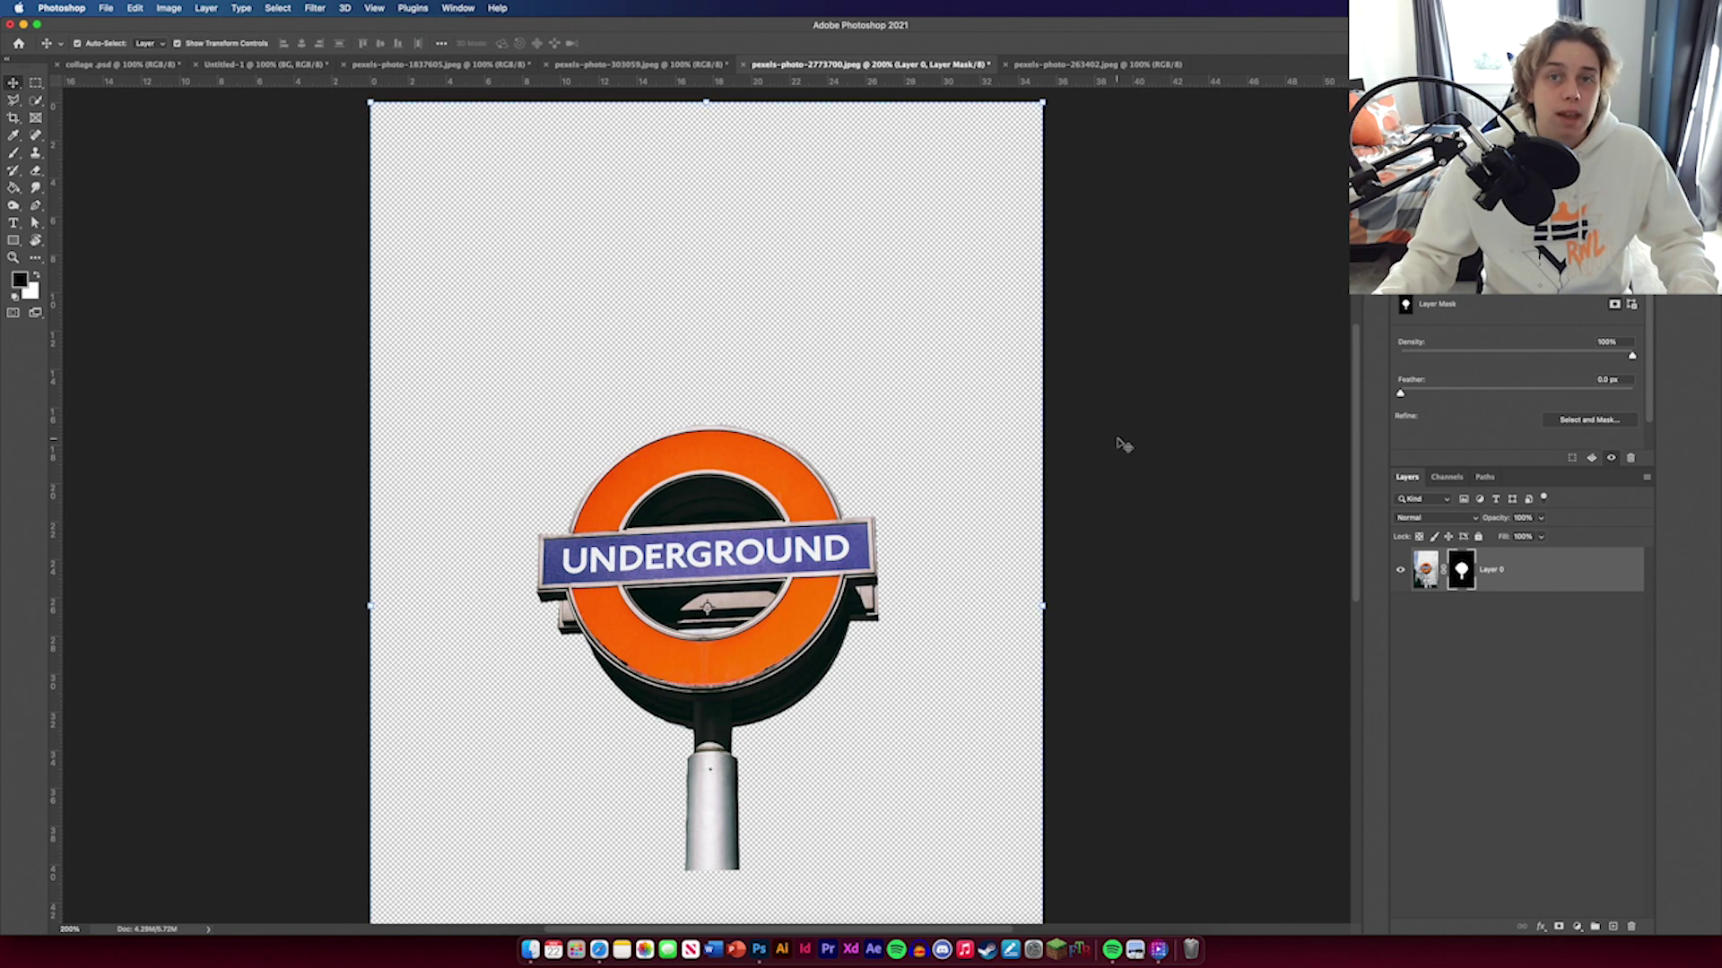
pyautogui.click(1121, 446)
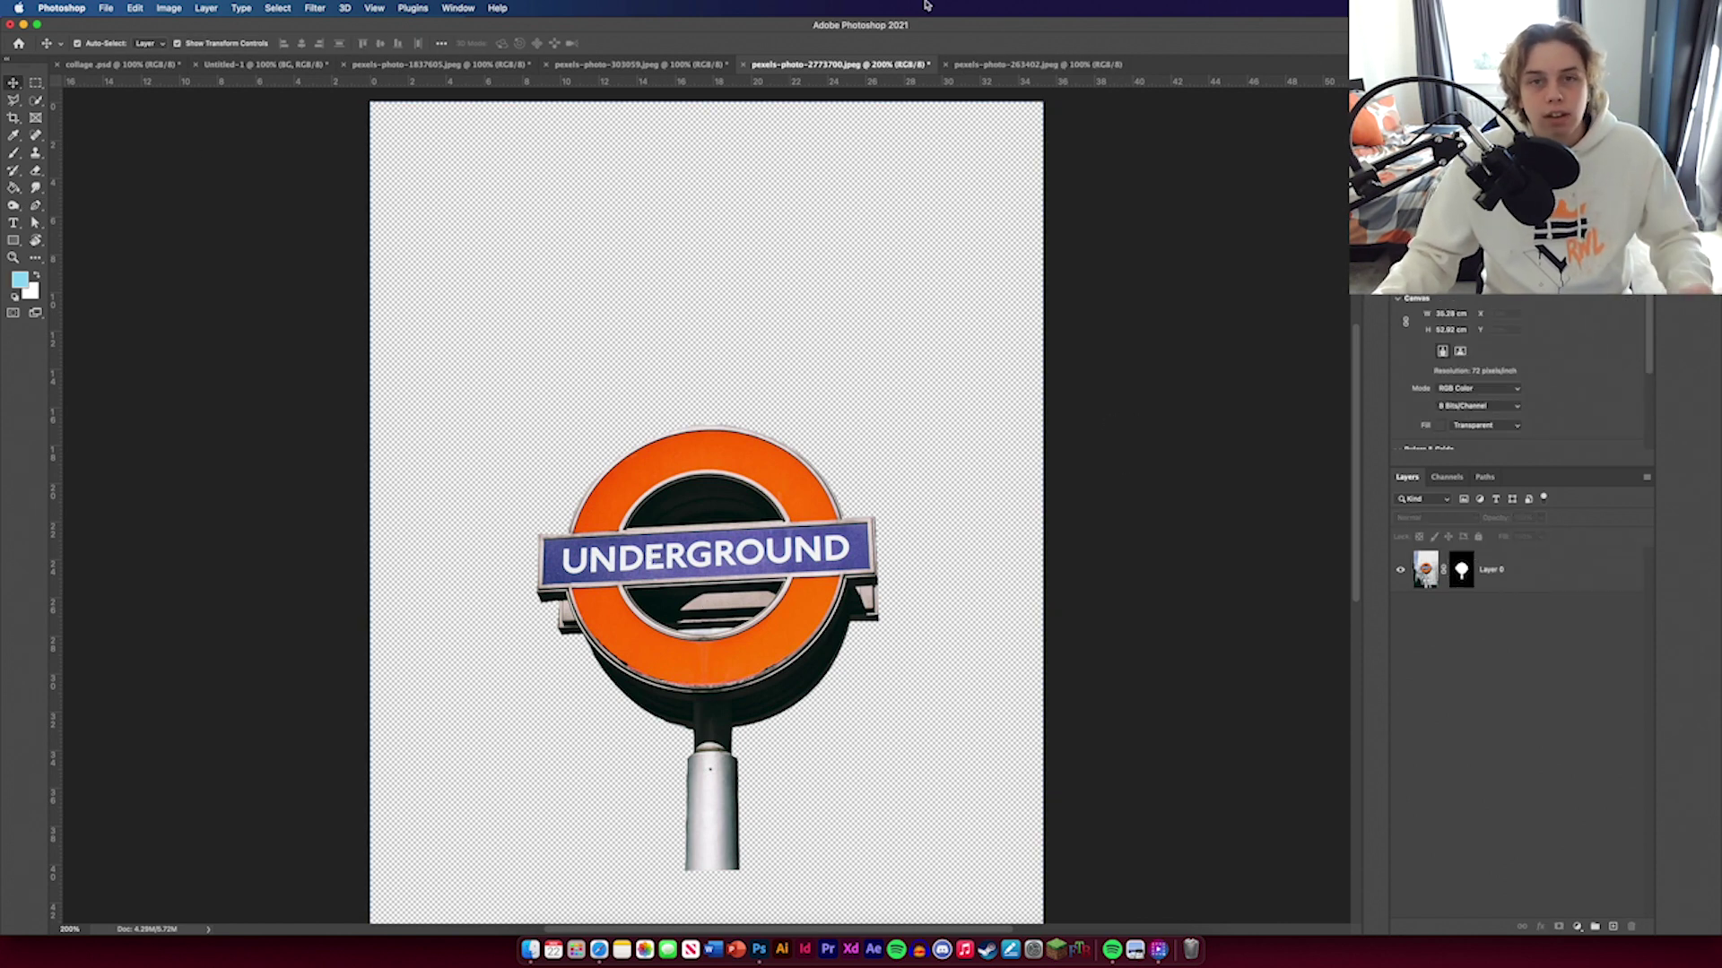
# Step: Open pexels-photo-263402.jpeg and zoom in to 300% on the EMERGENCY sign
pyautogui.click(1010, 65)
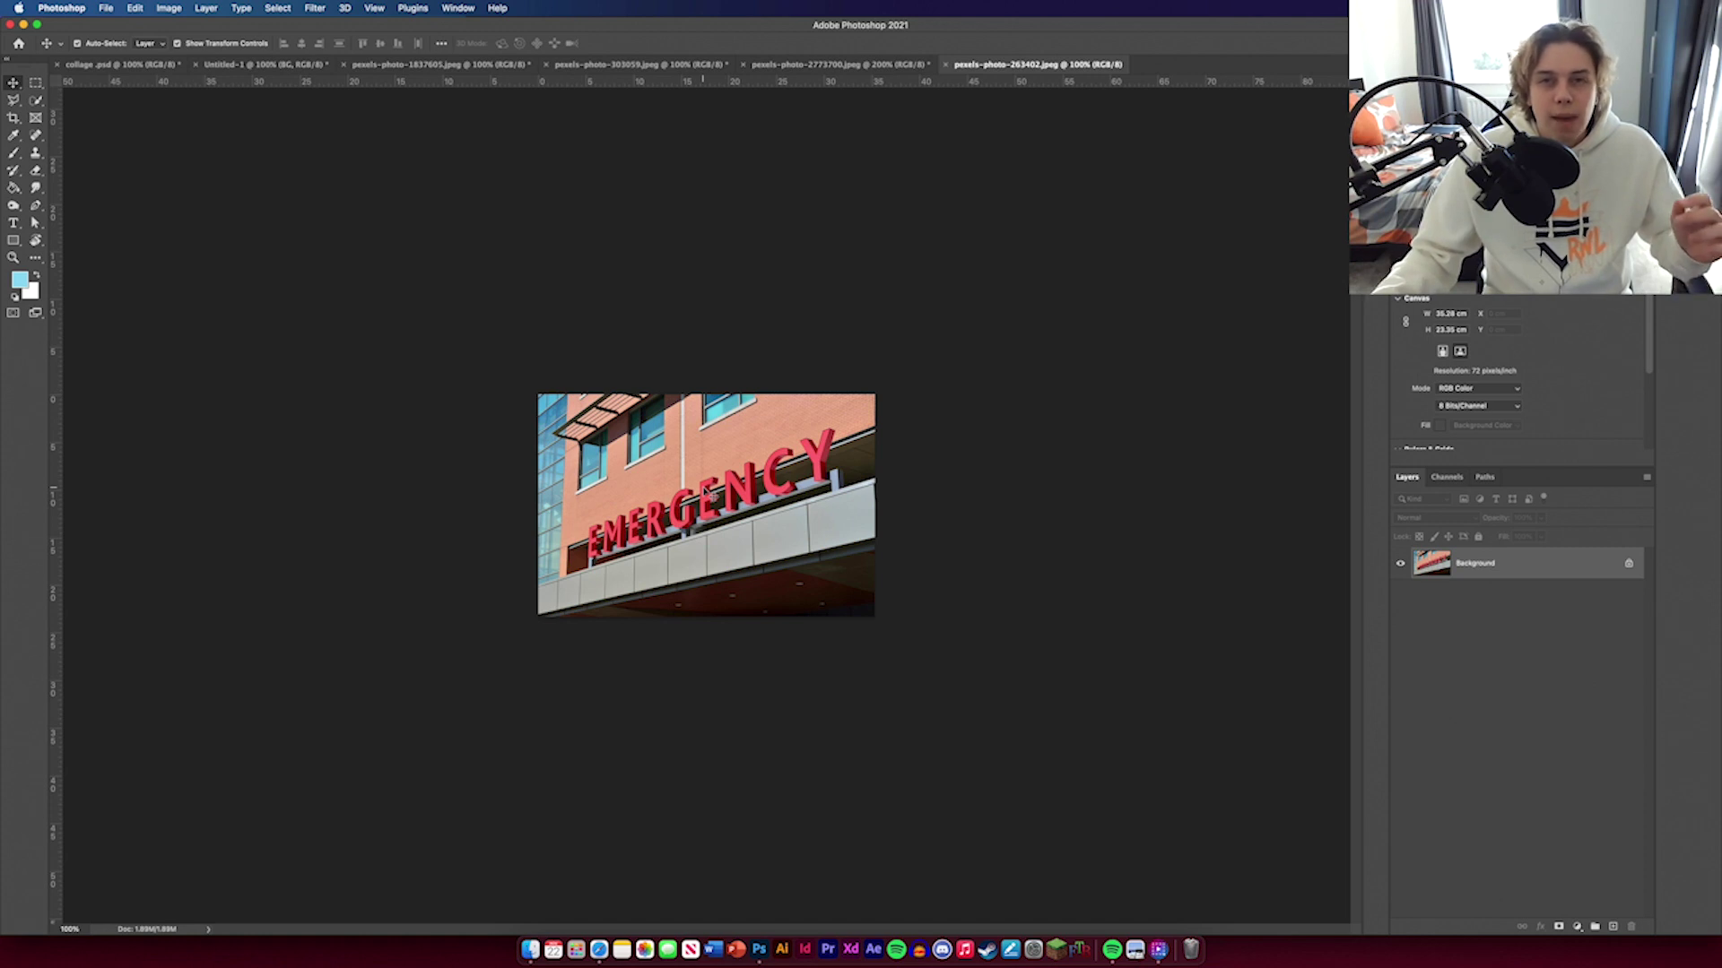
pyautogui.press('super+plus')
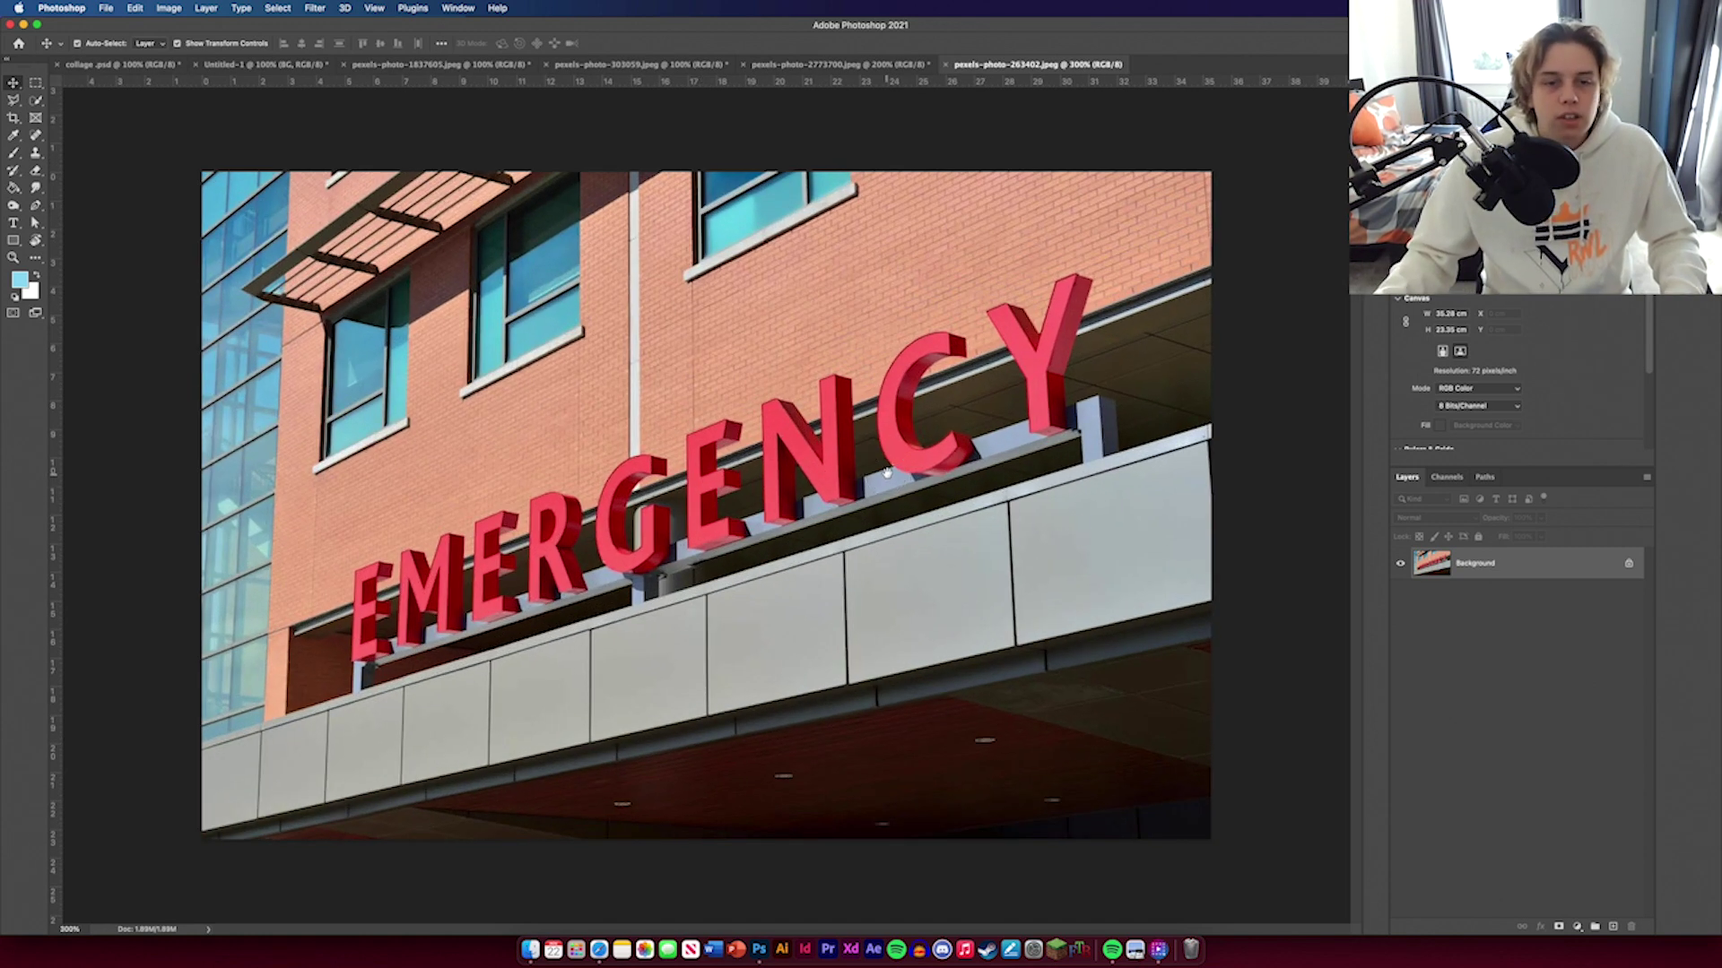
pyautogui.press('super+plus')
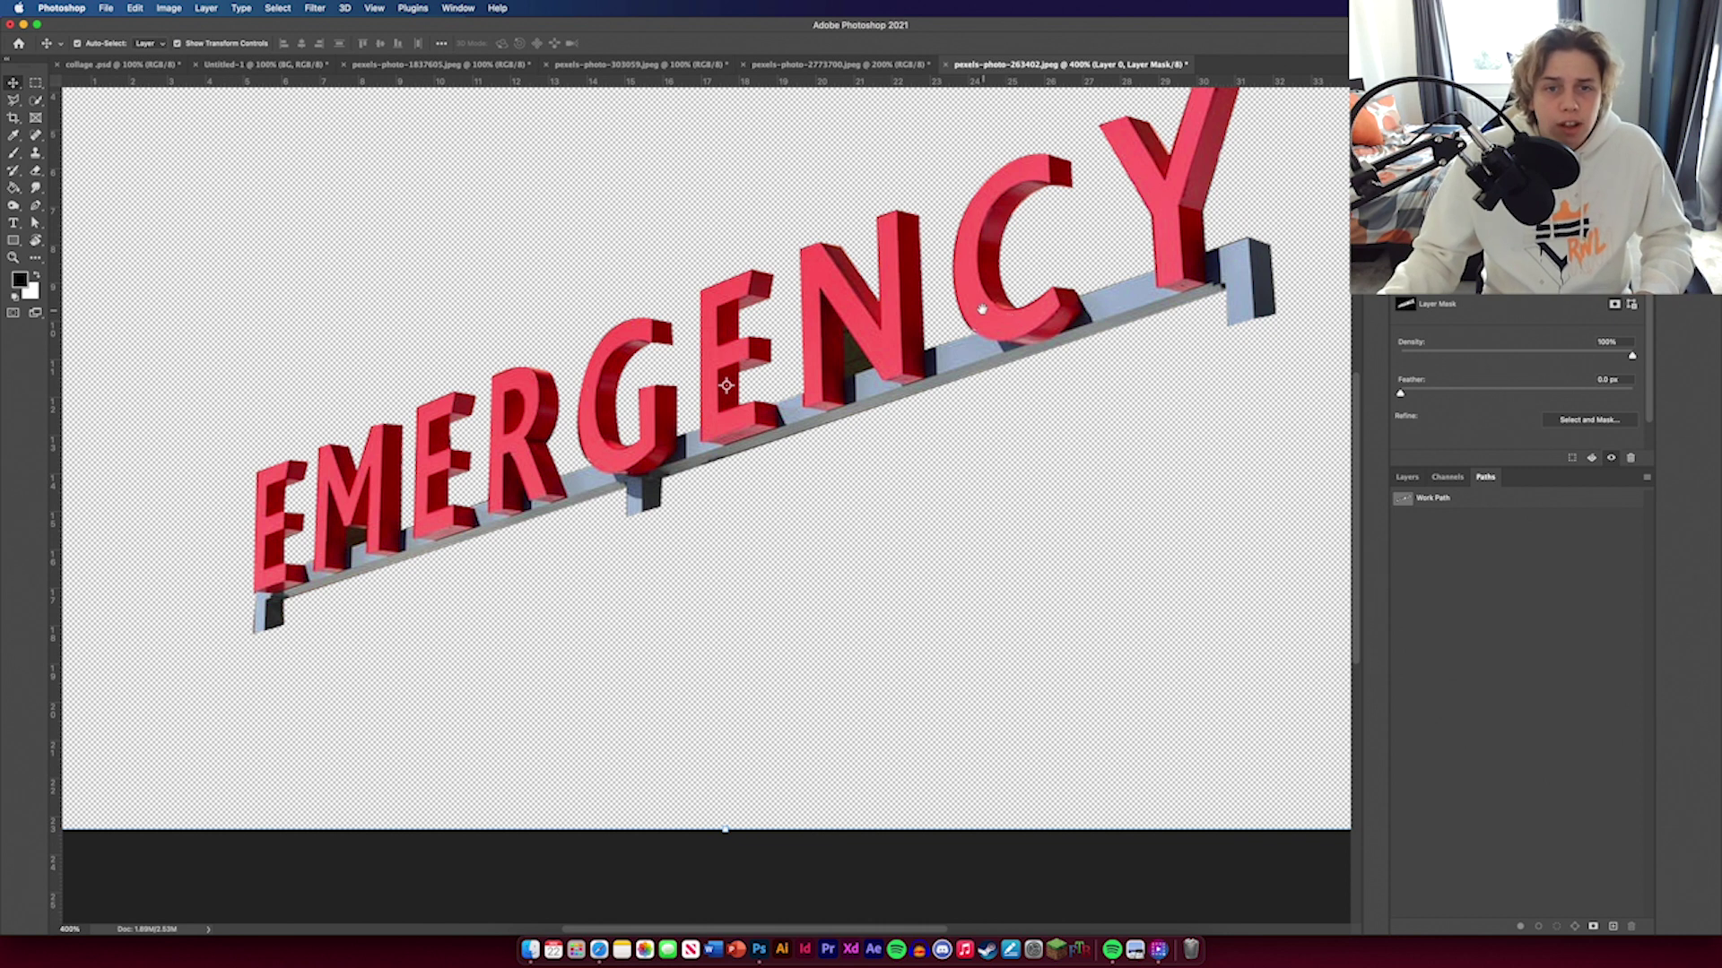
# Step: Outline the triangular gap inside the N and paint out the background trapped there
pyautogui.moveTo(982, 309); pyautogui.dragTo(1040, 440)
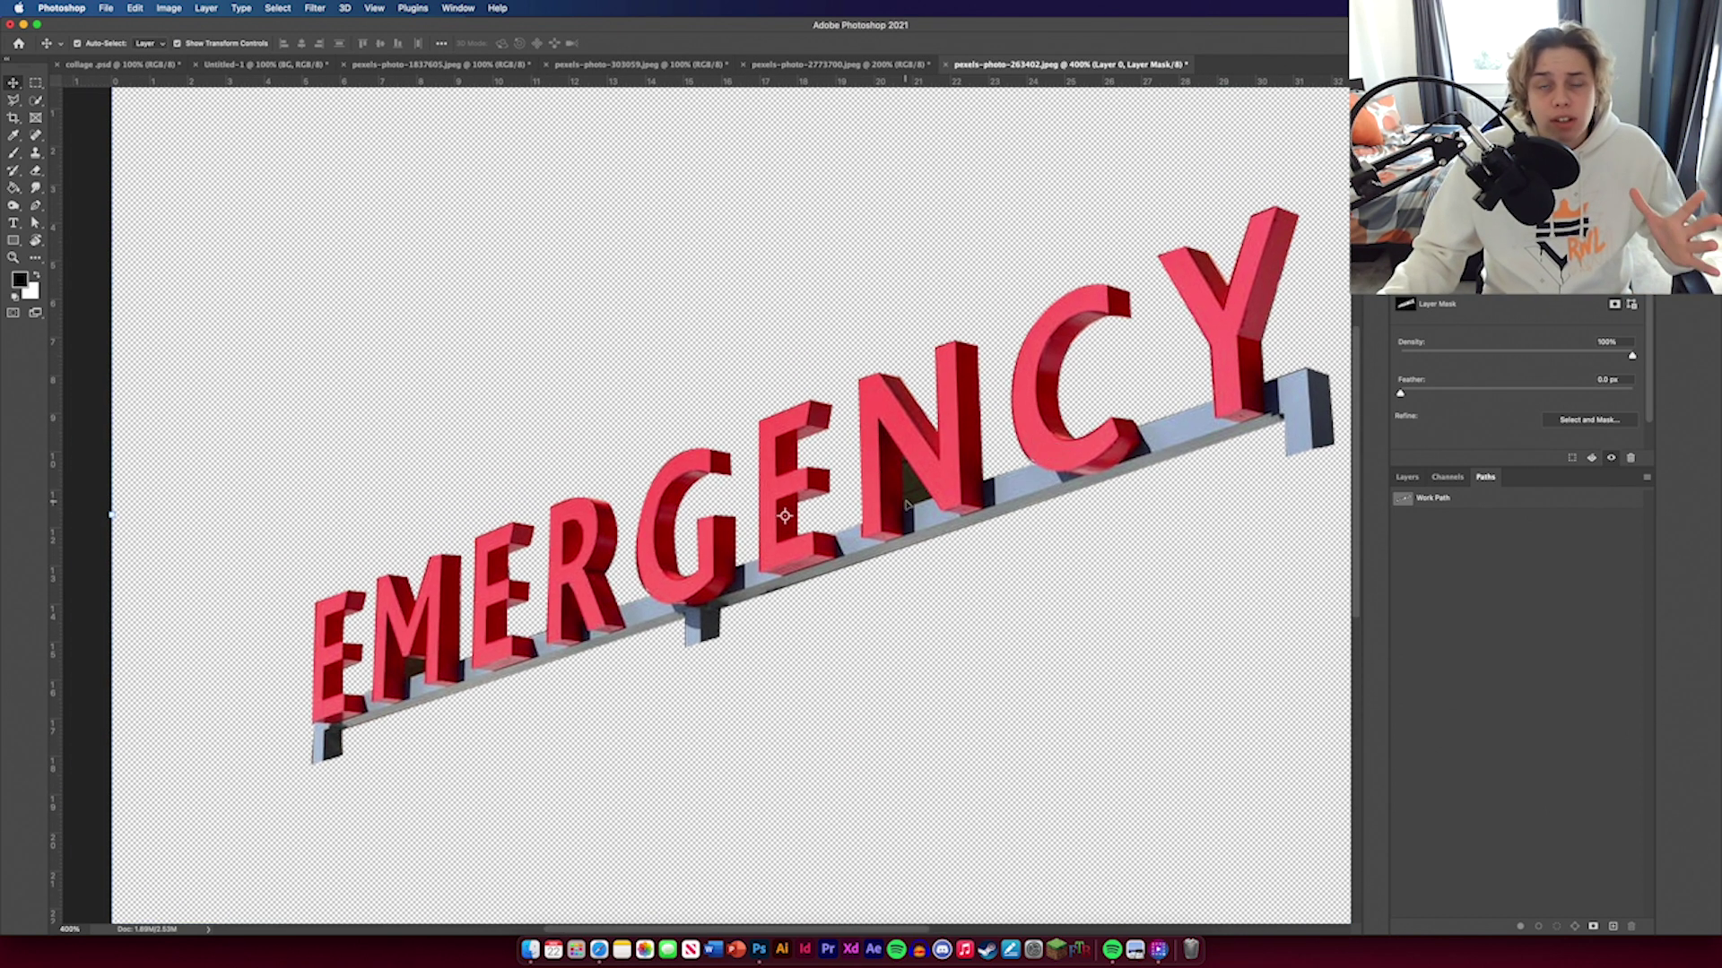
pyautogui.click(36, 206)
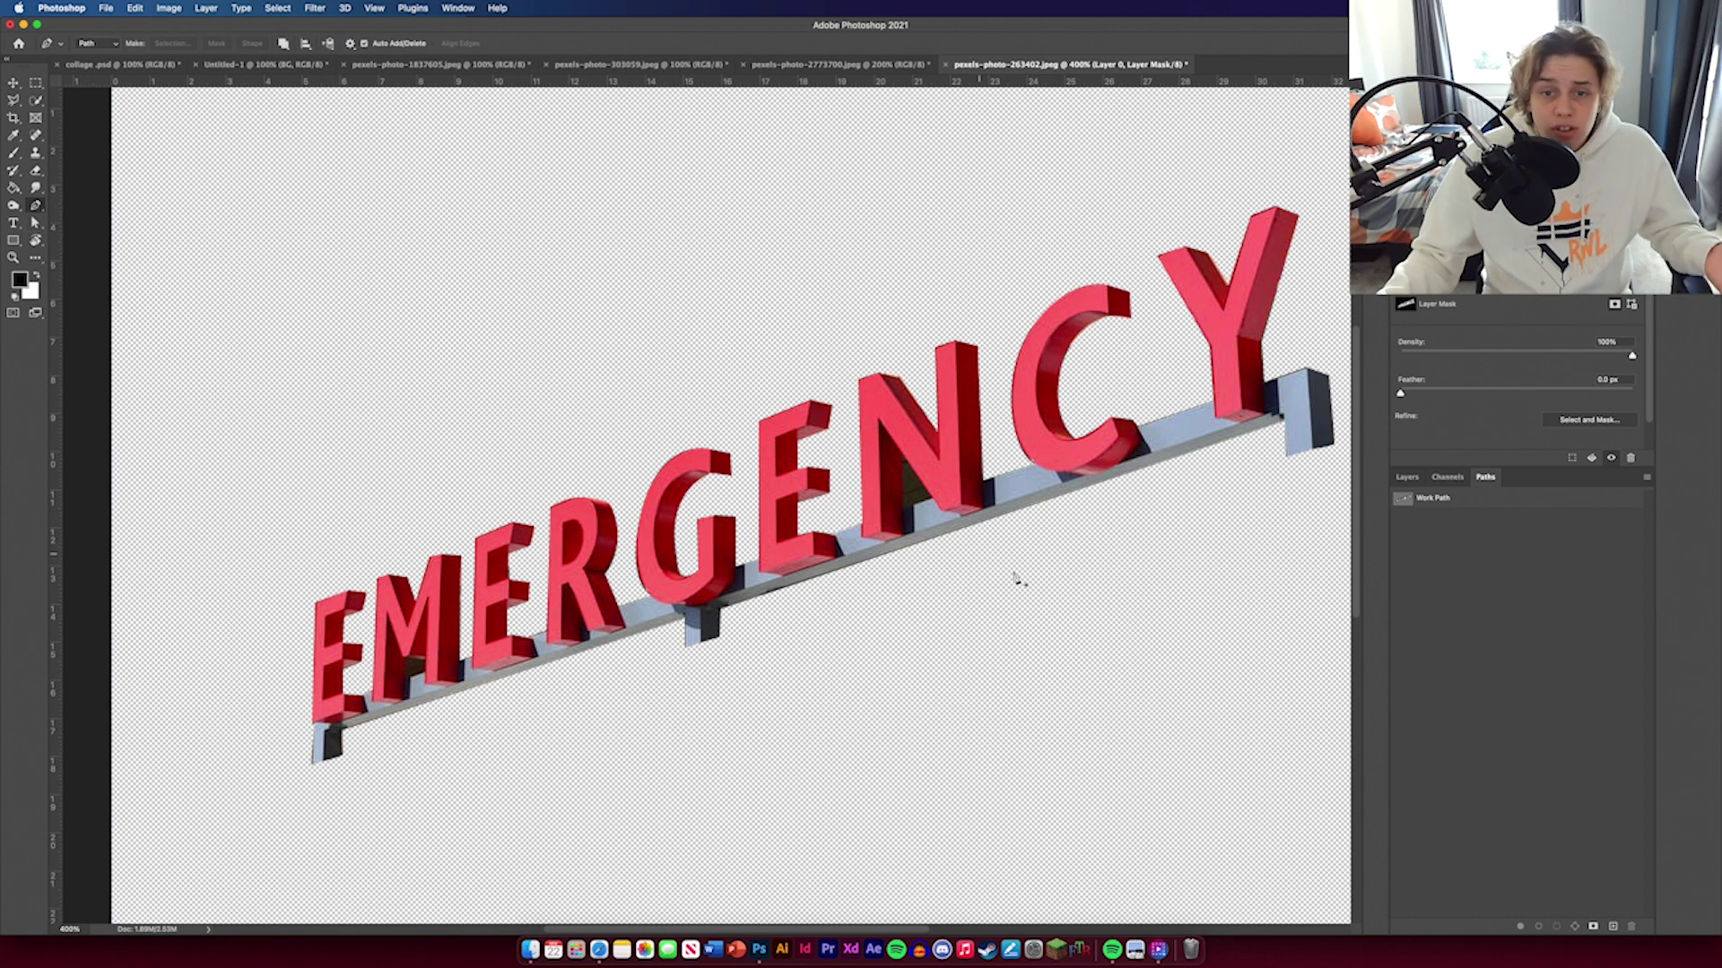
pyautogui.click(902, 459)
pyautogui.click(933, 498)
pyautogui.click(903, 459)
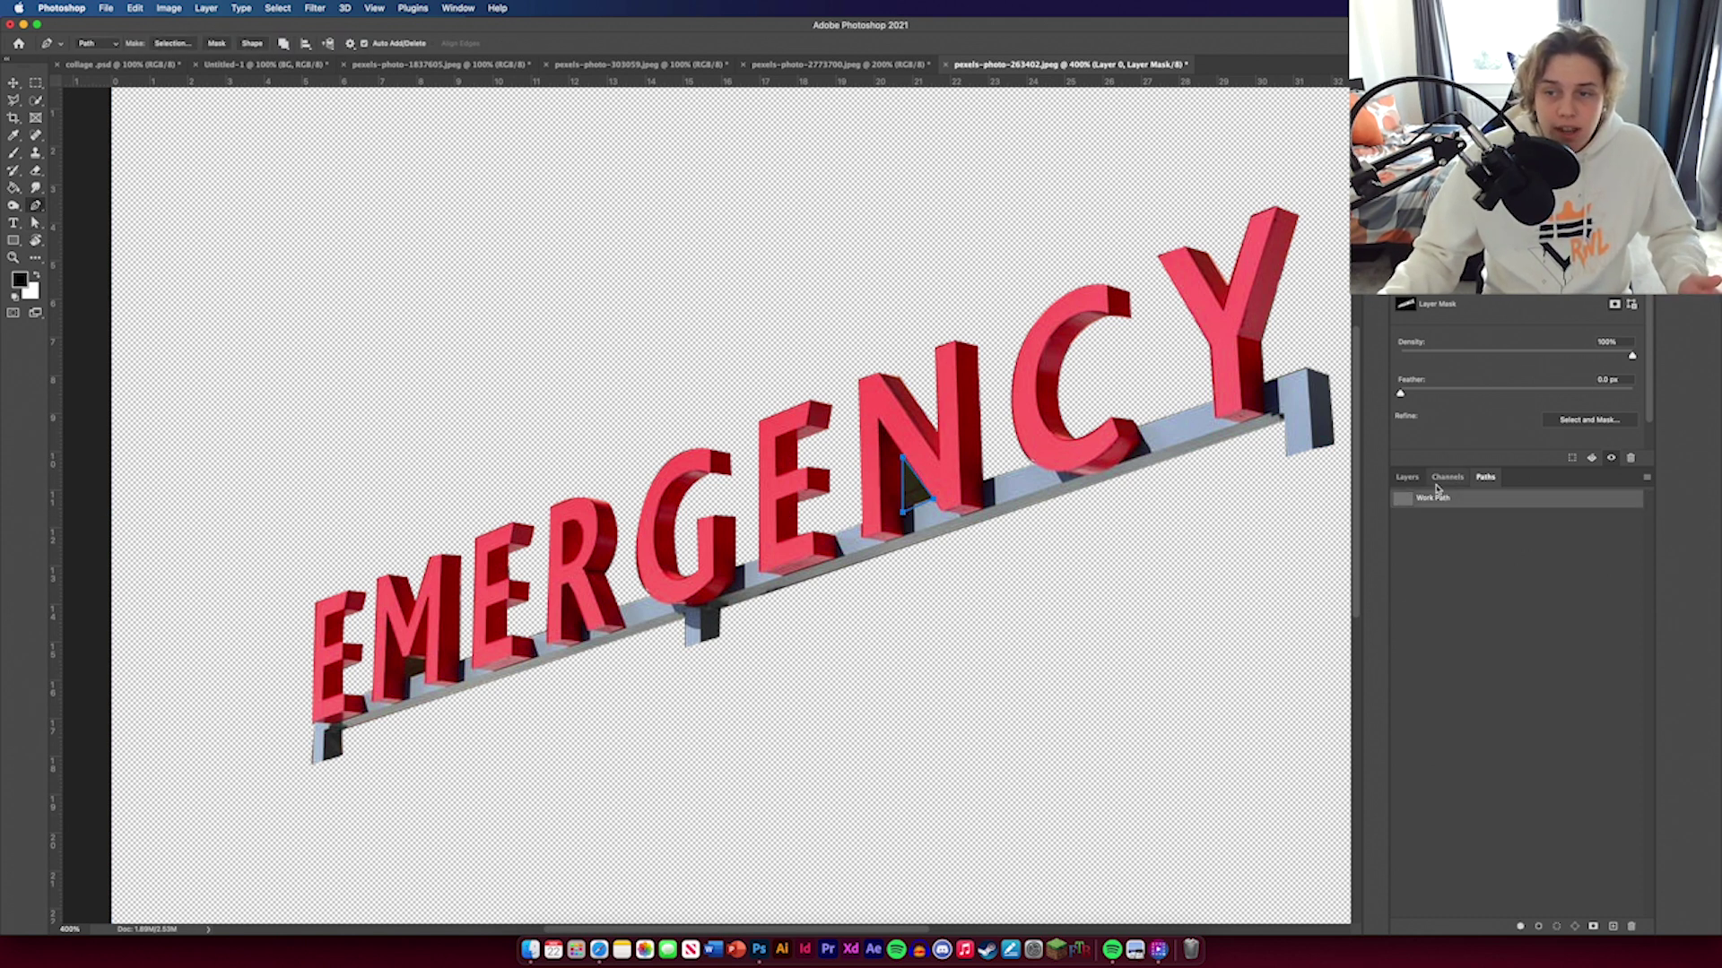
pyautogui.click(1448, 477)
pyautogui.click(1485, 477)
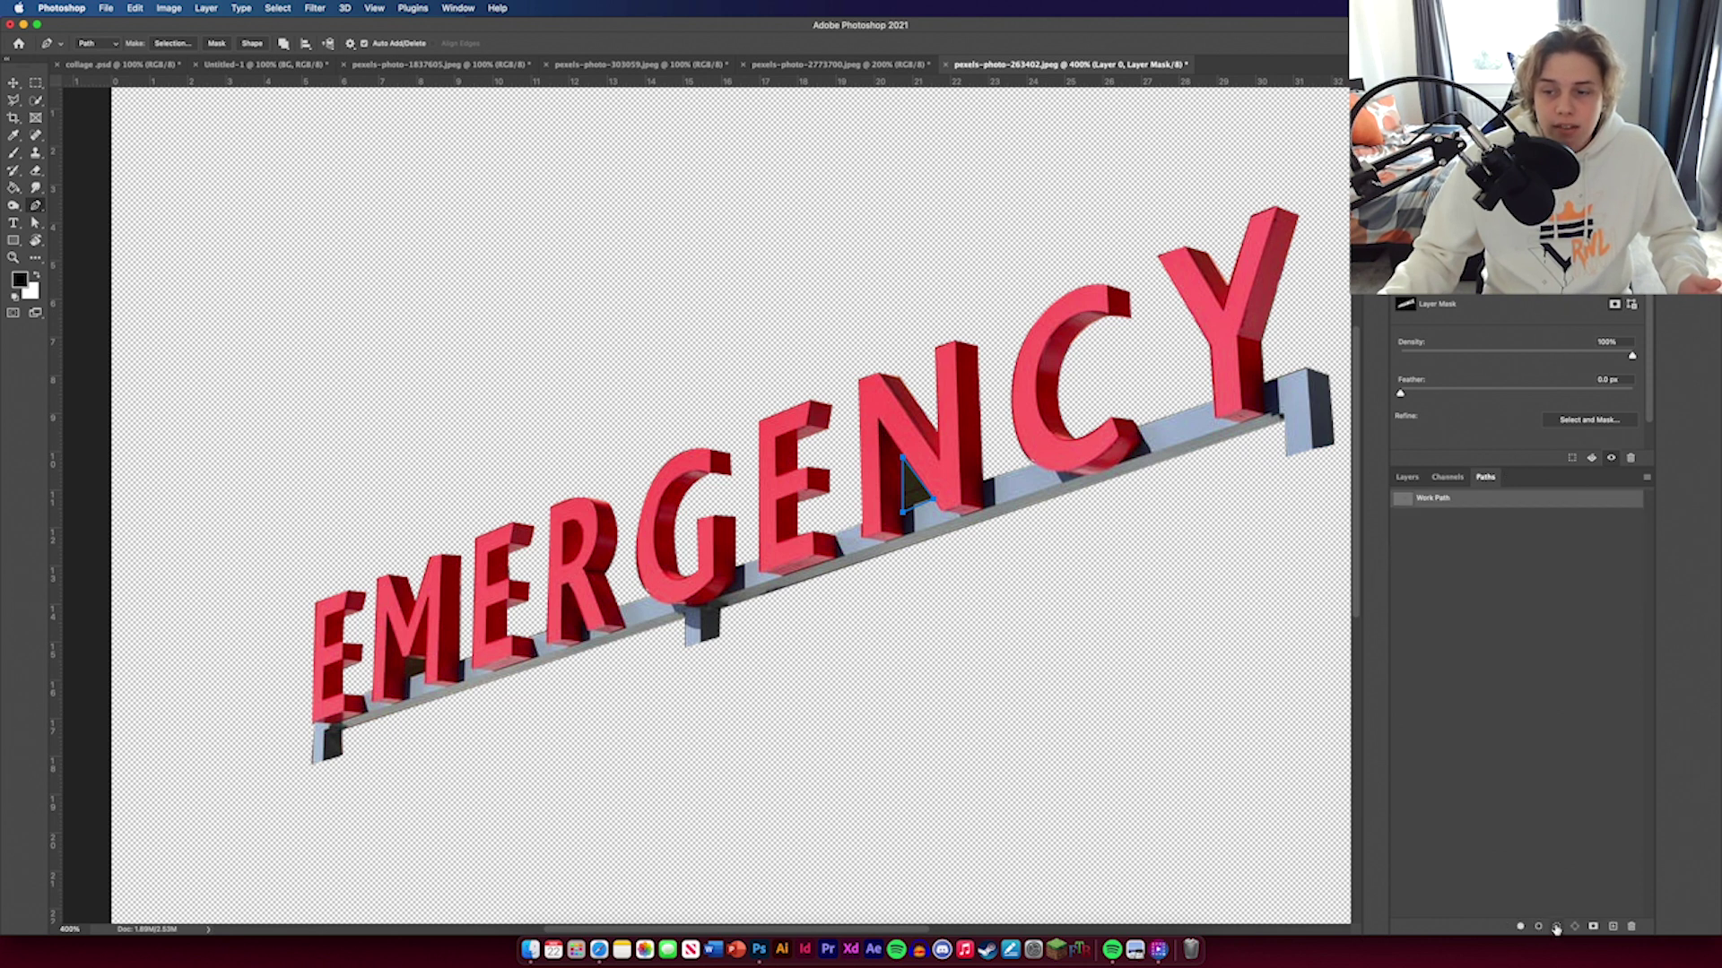
pyautogui.click(1555, 927)
pyautogui.press('b')
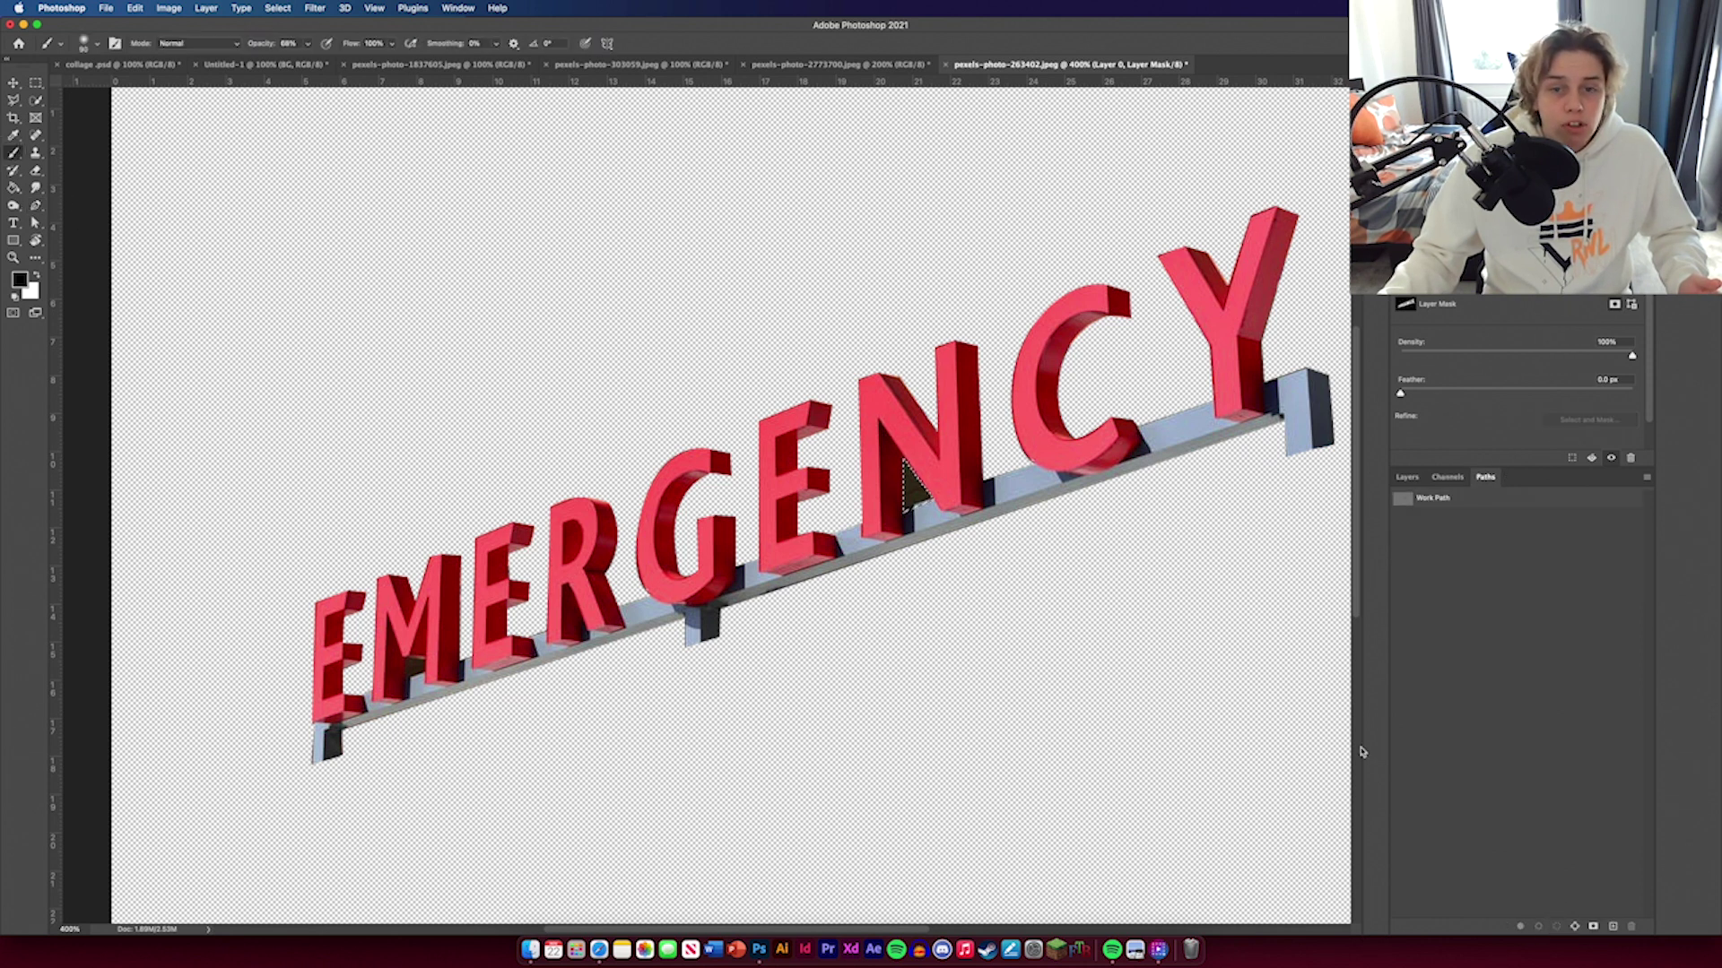
pyautogui.moveTo(981, 507)
pyautogui.mouseDown()
pyautogui.moveTo(921, 517)
pyautogui.moveTo(942, 473)
pyautogui.mouseUp()
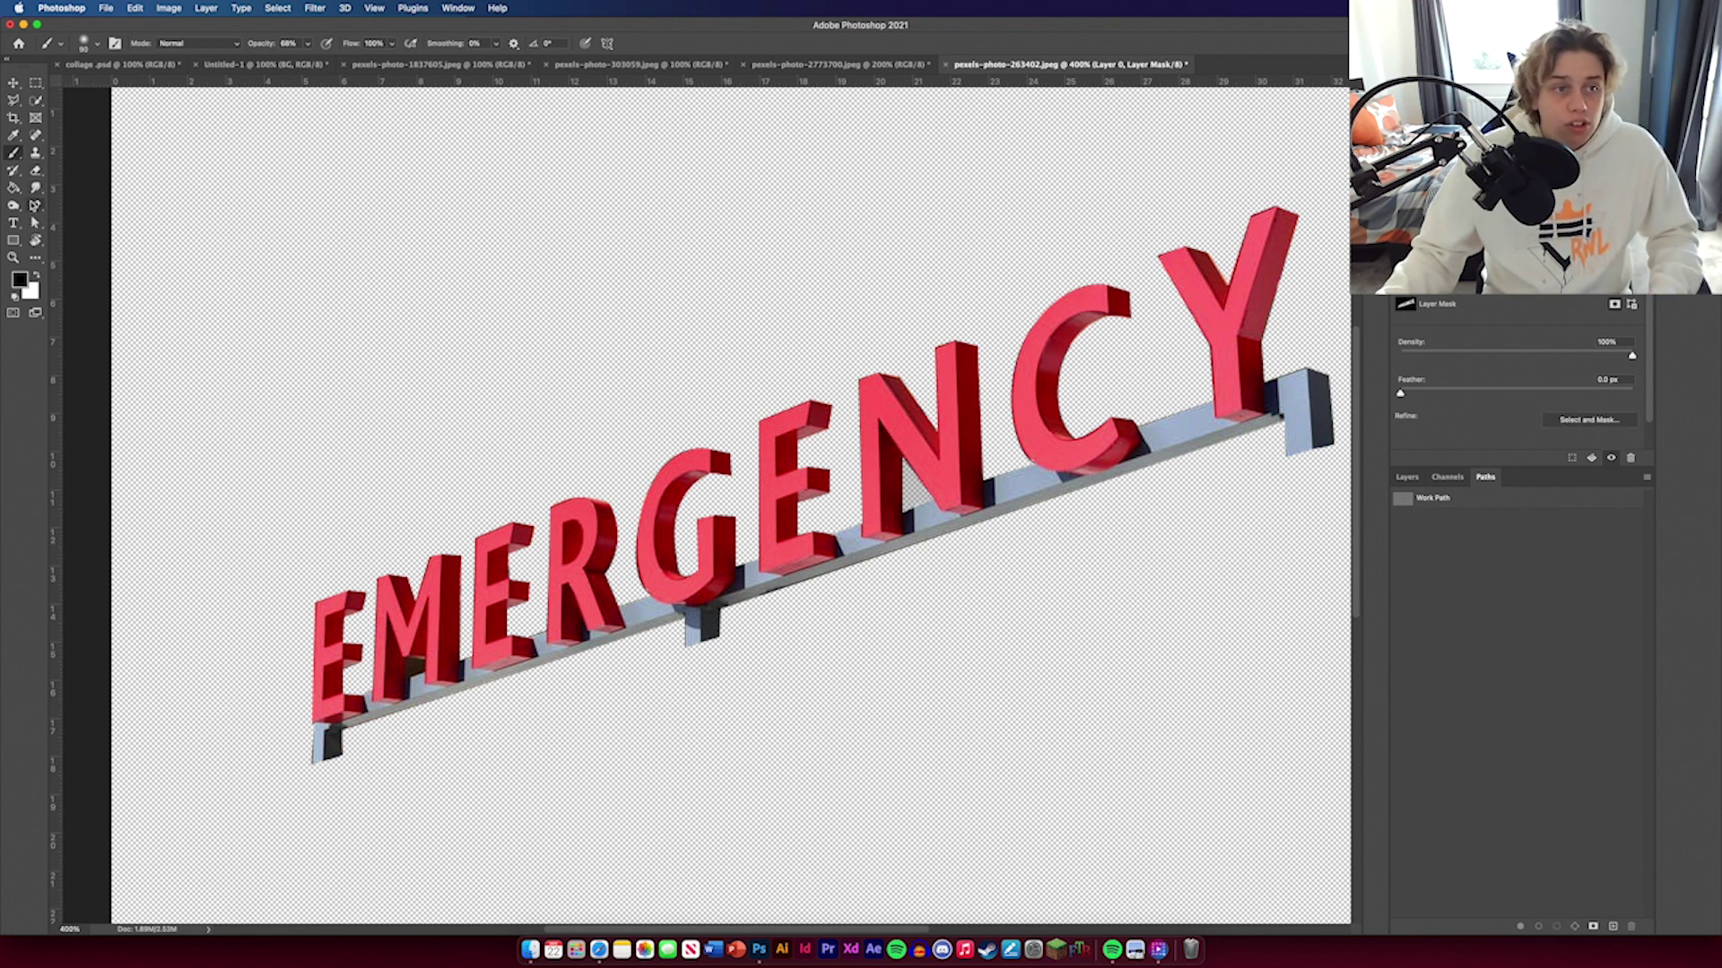
# Step: Trace the background gap inside the M and turn it into a selection for painting out
pyautogui.press('p')
pyautogui.hscroll(-5, 661, 587)
pyautogui.scroll(-3, 661, 587)
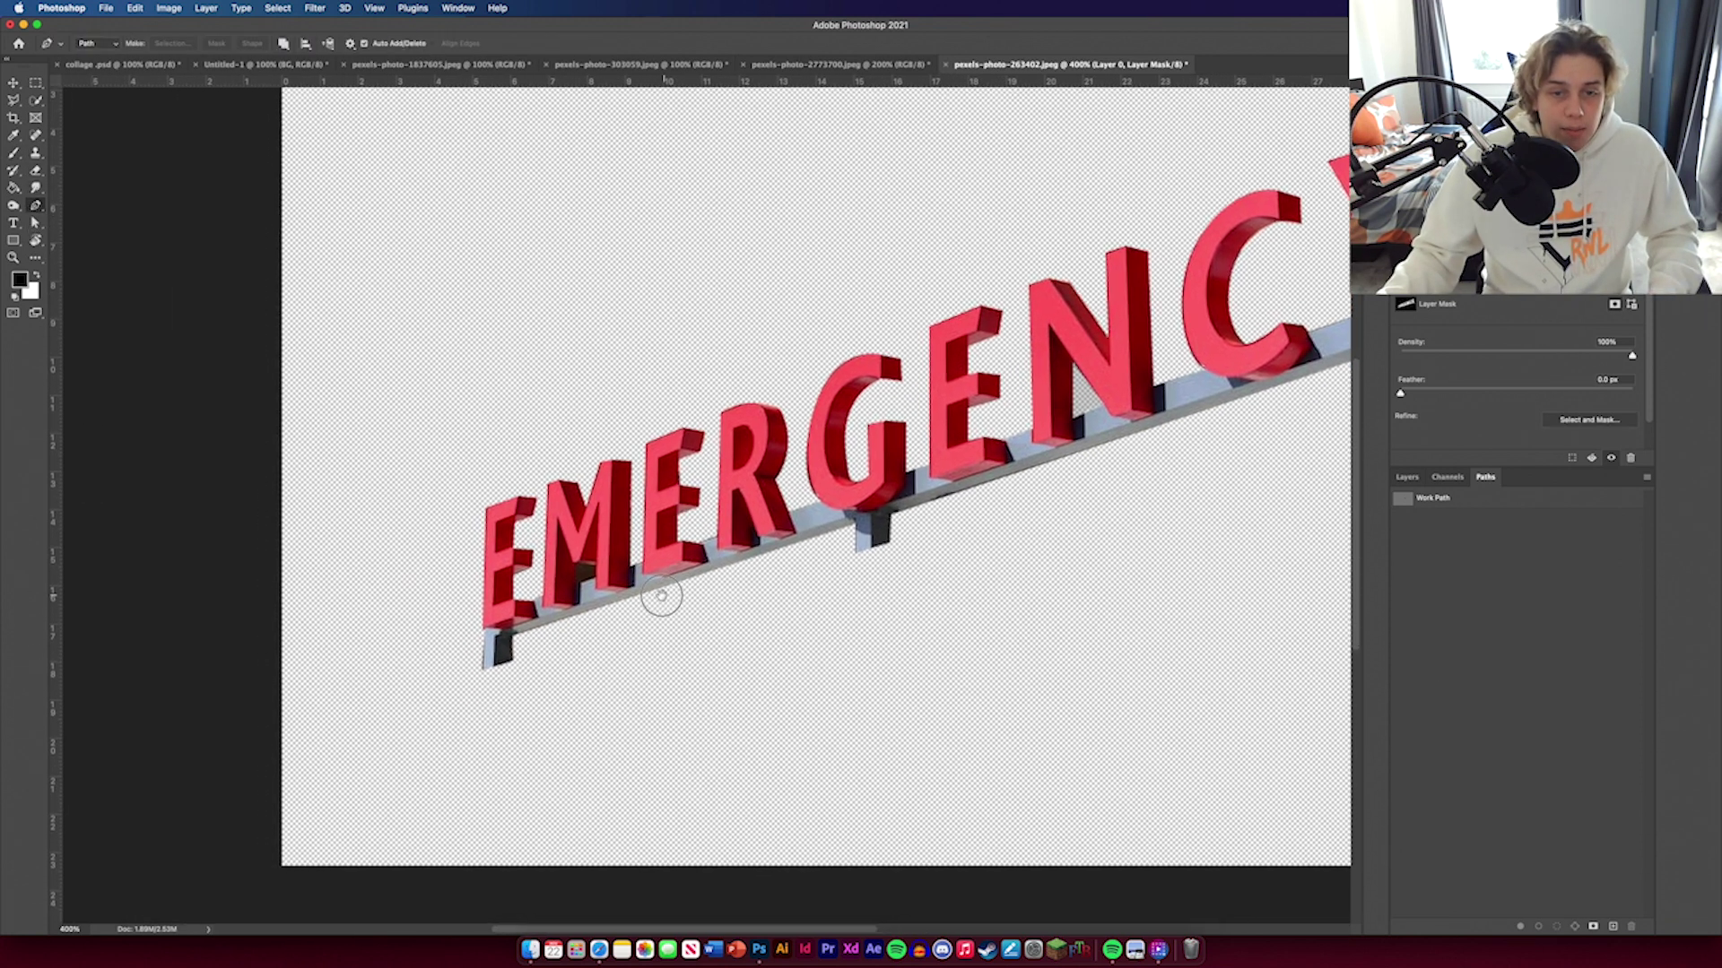
pyautogui.click(583, 563)
pyautogui.click(583, 581)
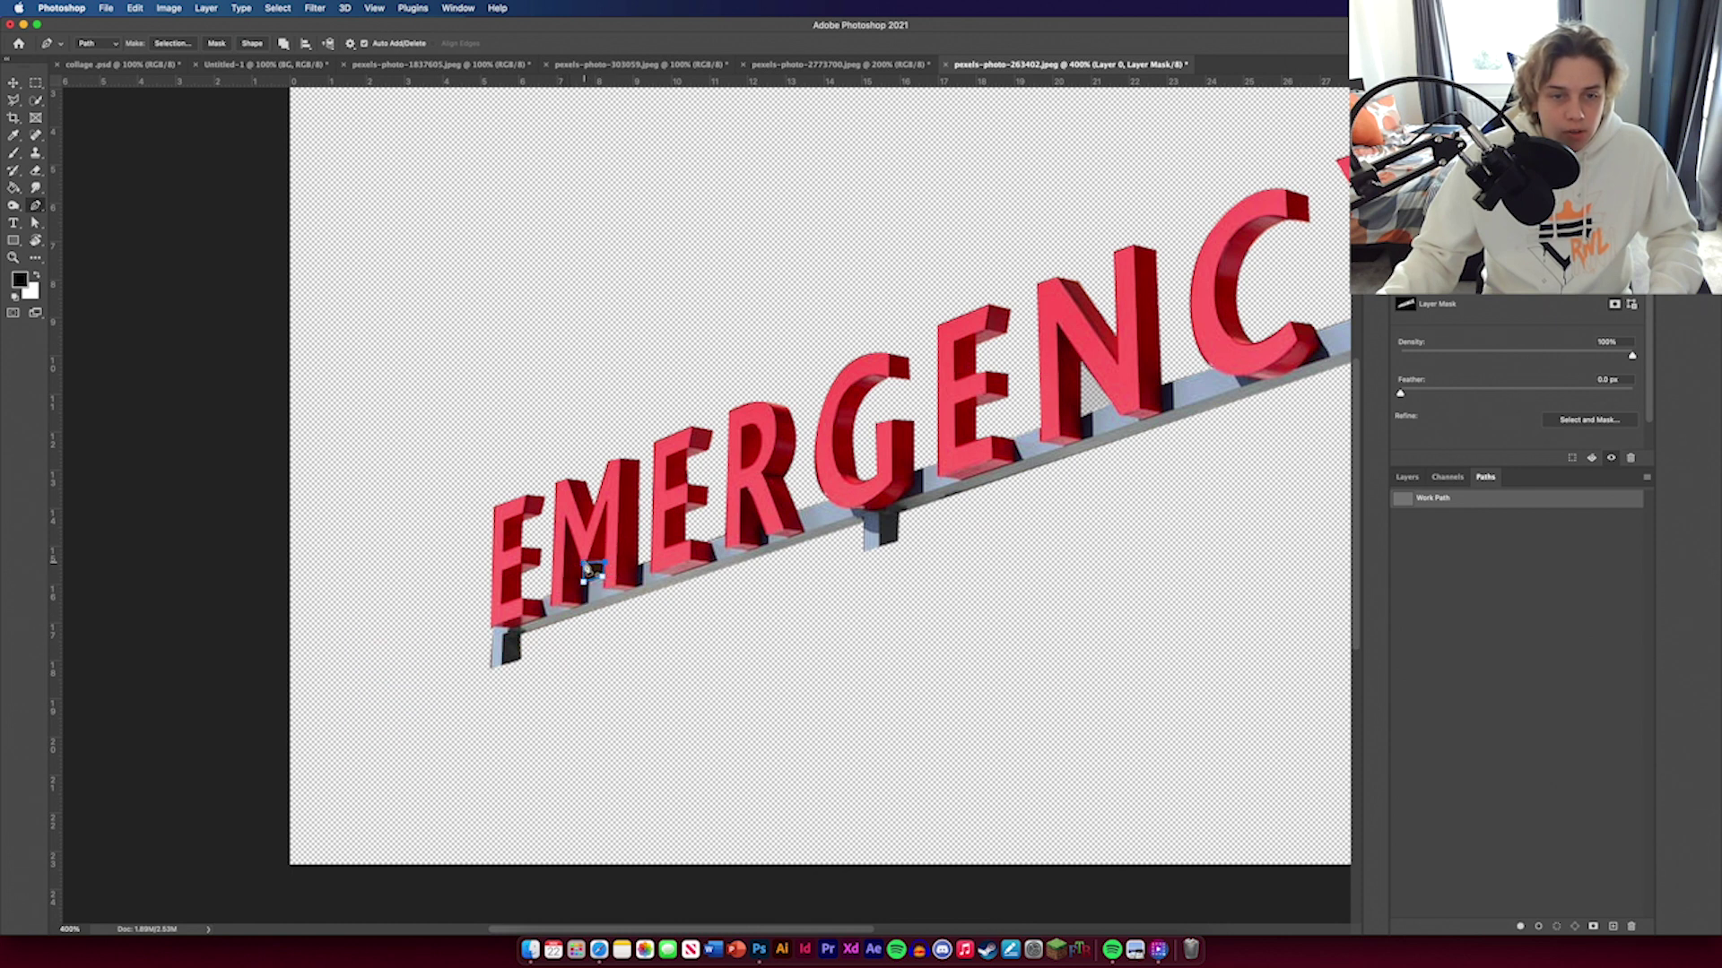
pyautogui.press('Escape')
pyautogui.click(18, 154)
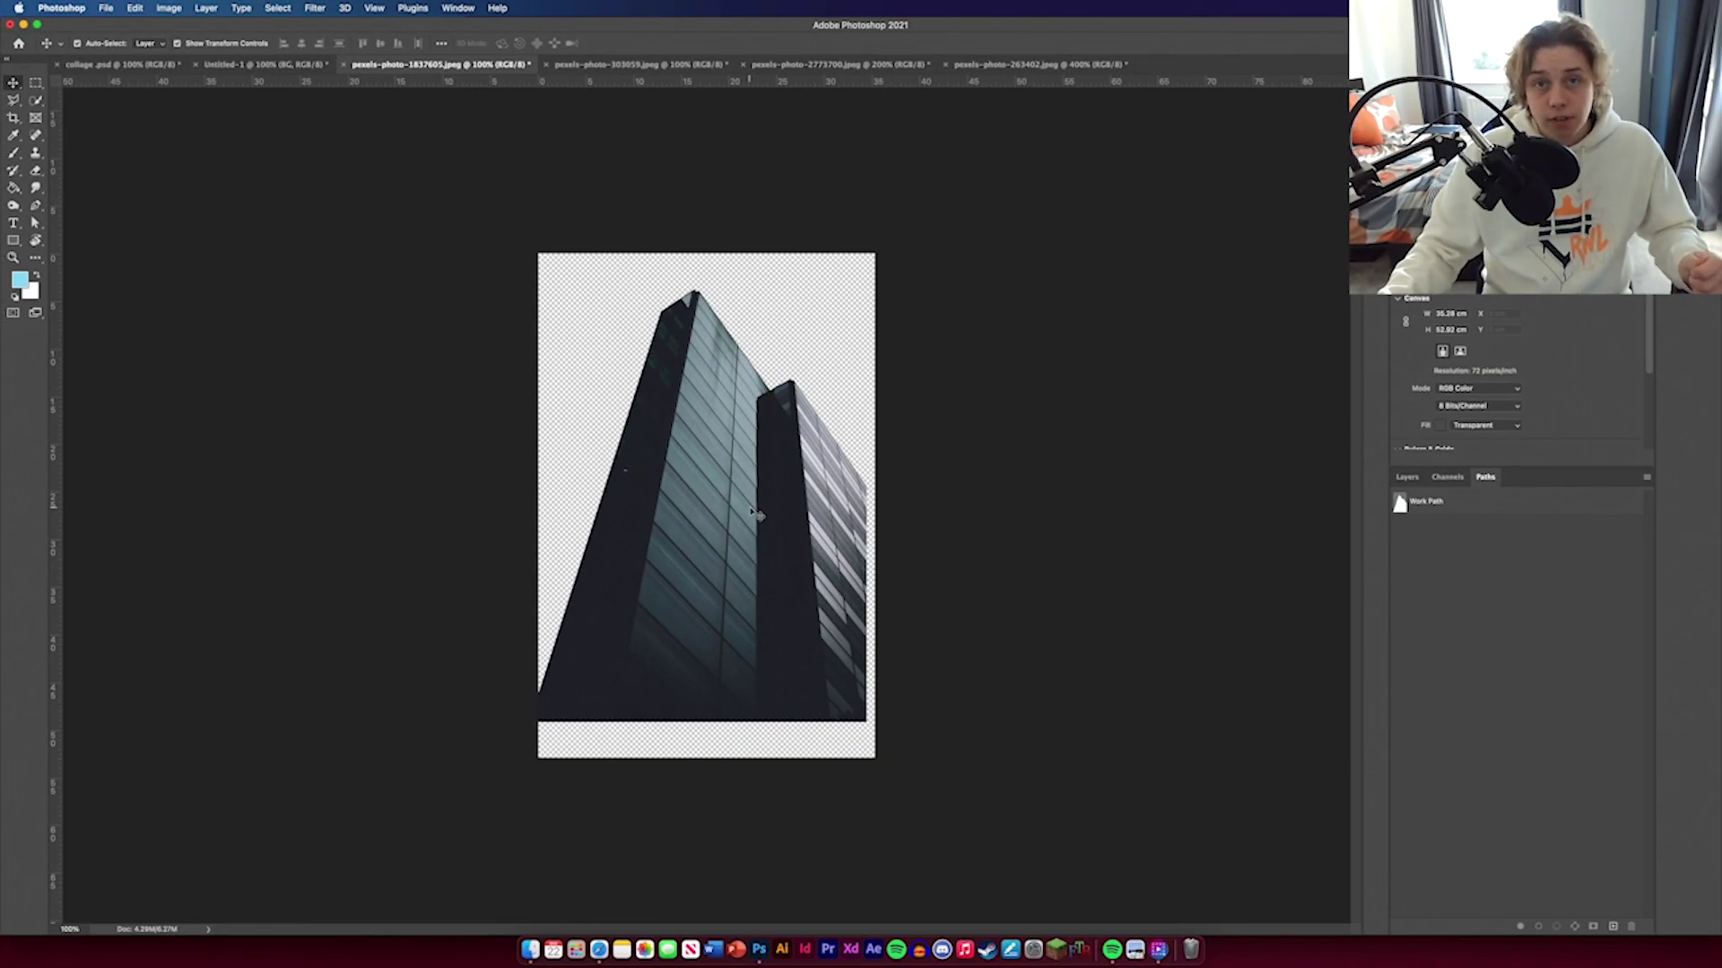
# Step: Drag the cut-out tower onto the poster, scale it down and shift it right
pyautogui.moveTo(756, 515); pyautogui.dragTo(783, 573)
pyautogui.press('super+t')
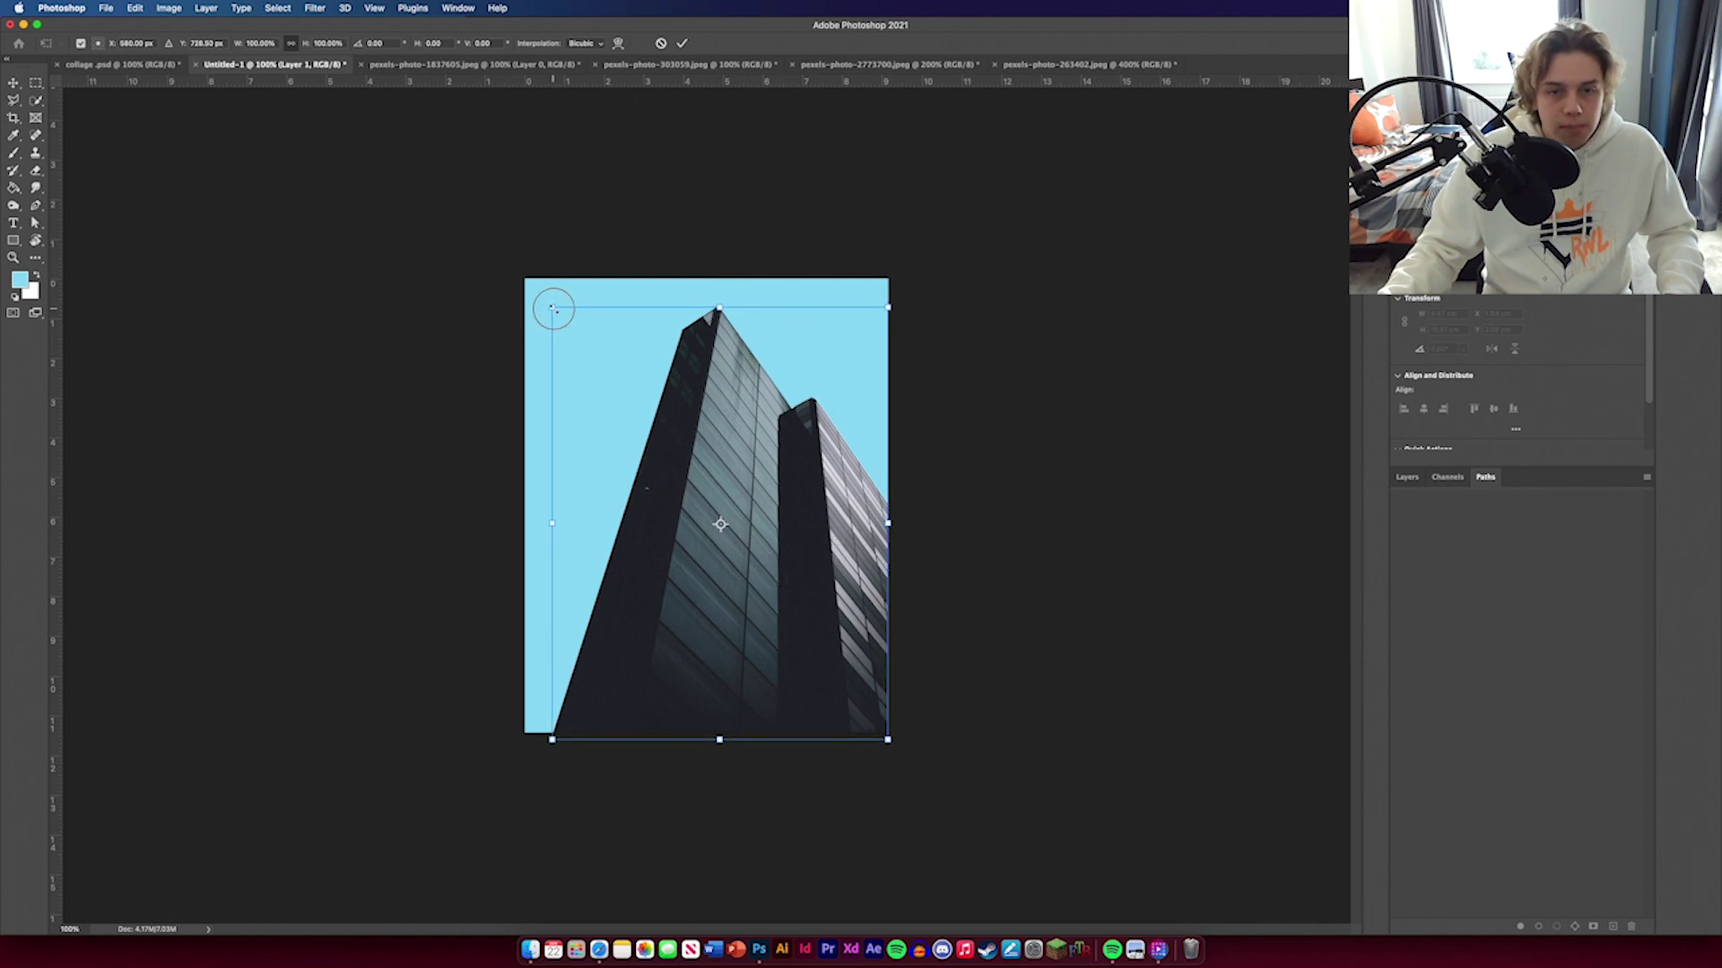
pyautogui.moveTo(553, 308); pyautogui.dragTo(600, 373)
pyautogui.moveTo(729, 449); pyautogui.dragTo(699, 449)
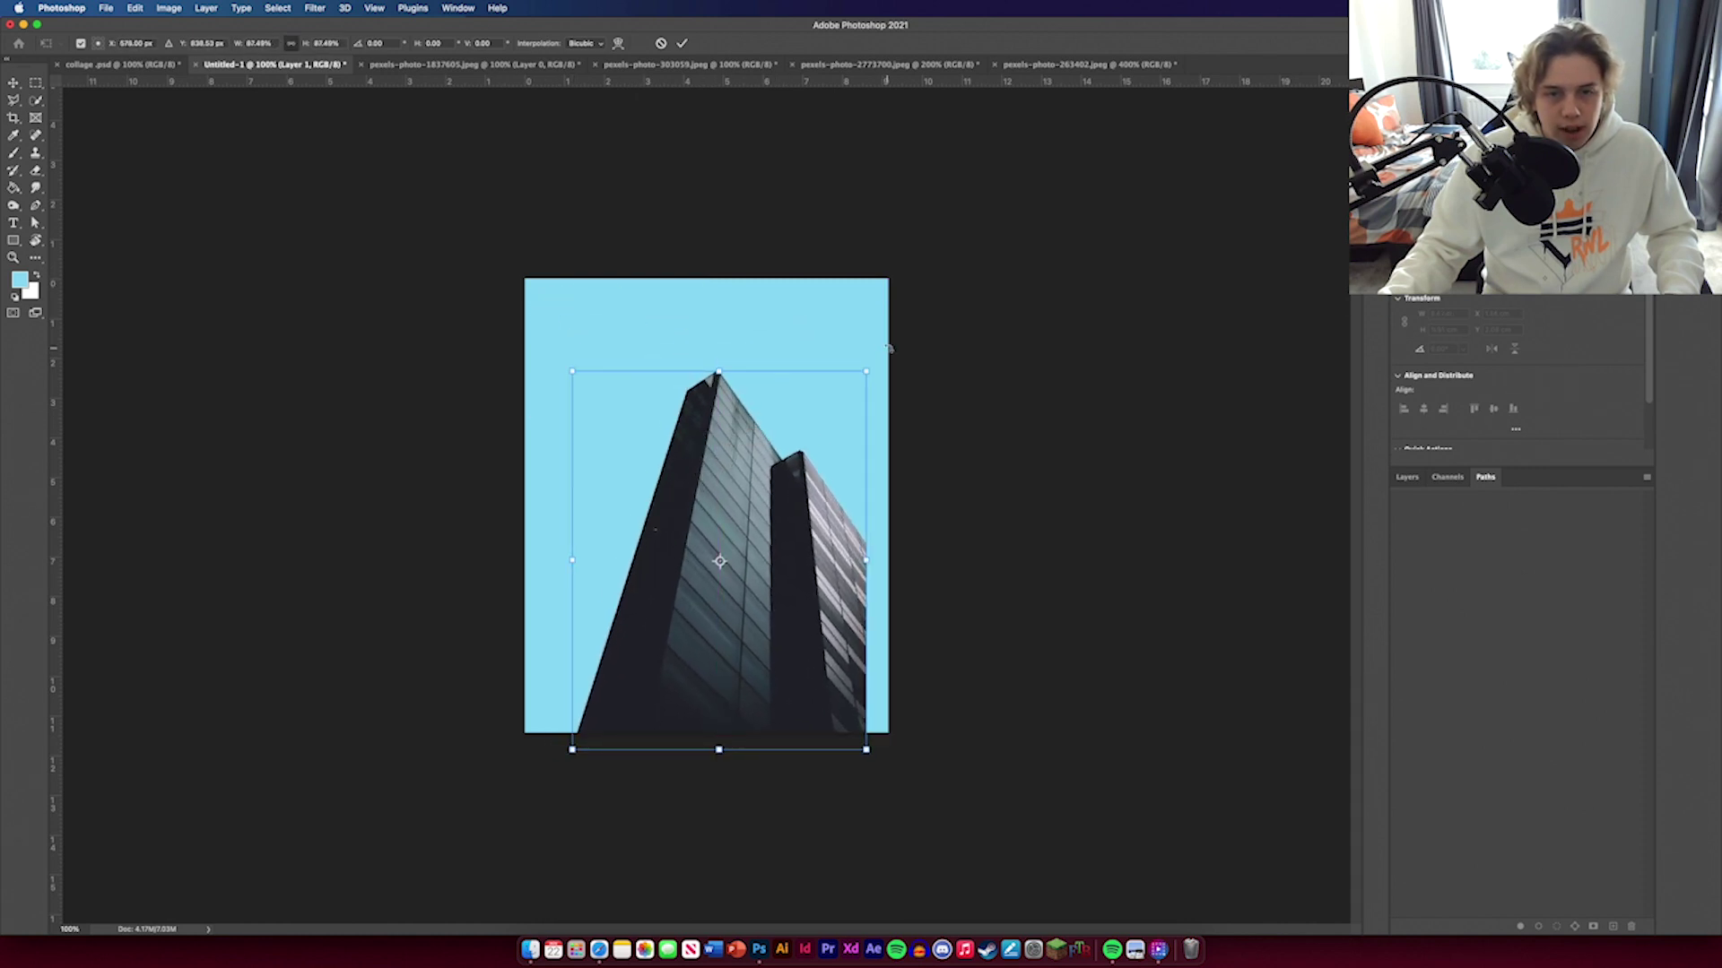
pyautogui.moveTo(888, 348); pyautogui.dragTo(822, 302)
pyautogui.moveTo(775, 476); pyautogui.dragTo(919, 445)
pyautogui.moveTo(688, 688); pyautogui.dragTo(715, 675)
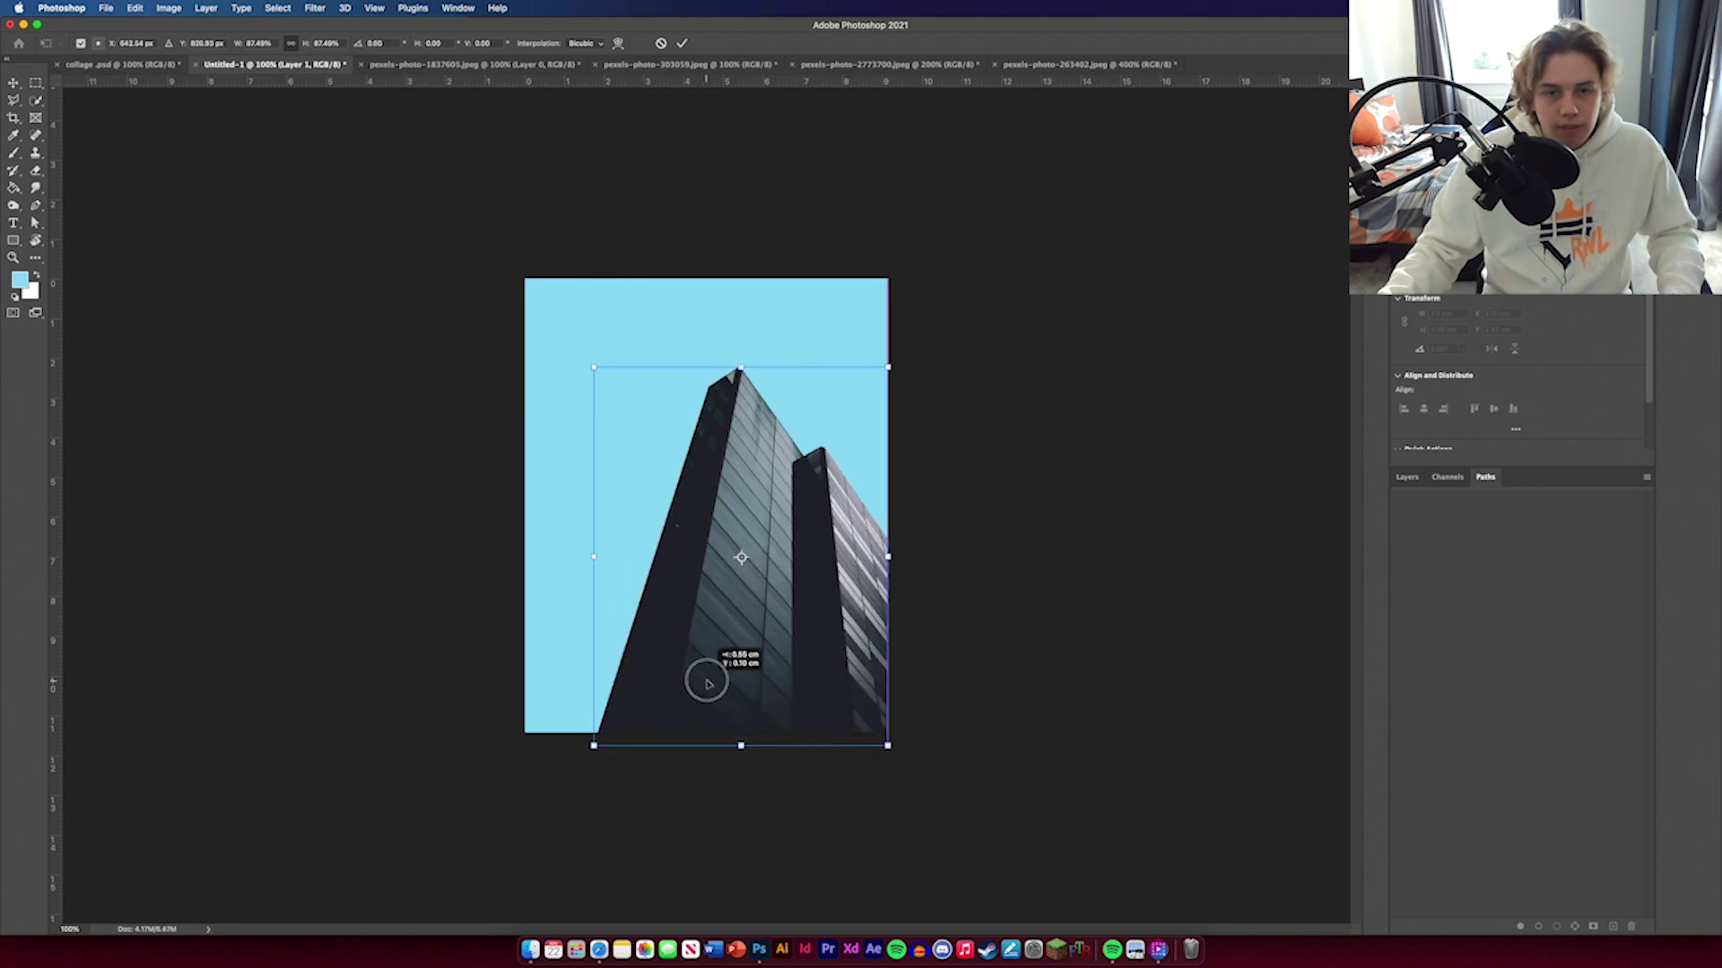
pyautogui.press('Return')
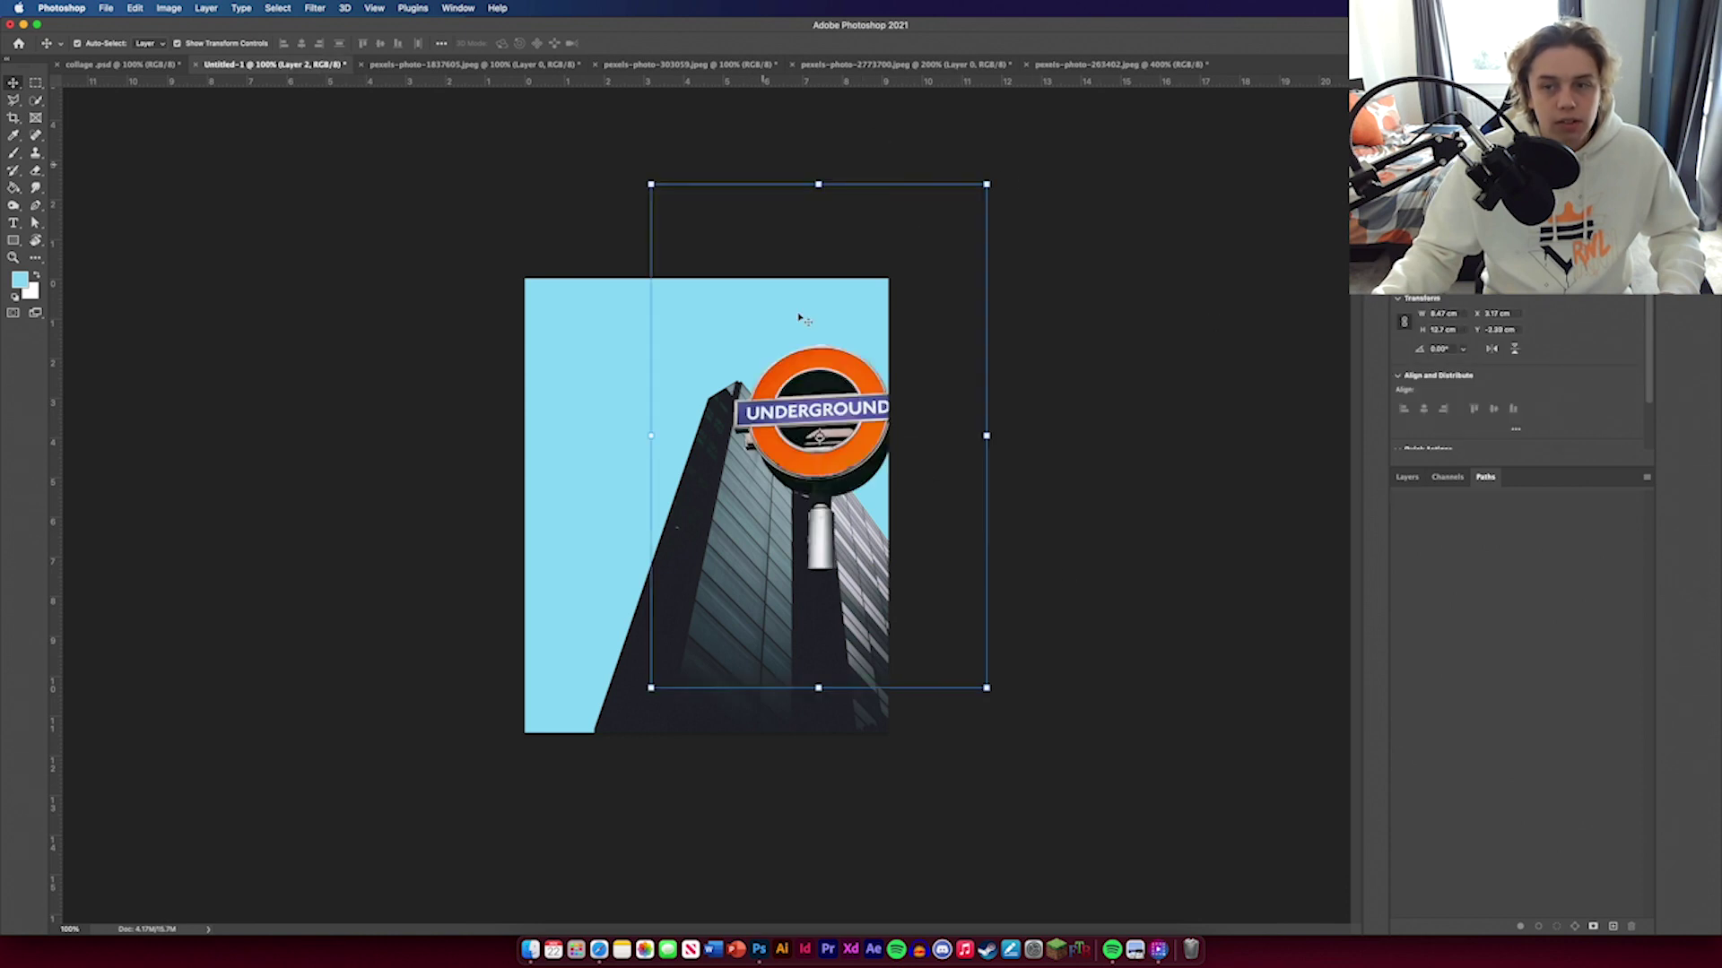
# Step: Apply the Underground sign's layer mask permanently
pyautogui.click(1407, 477)
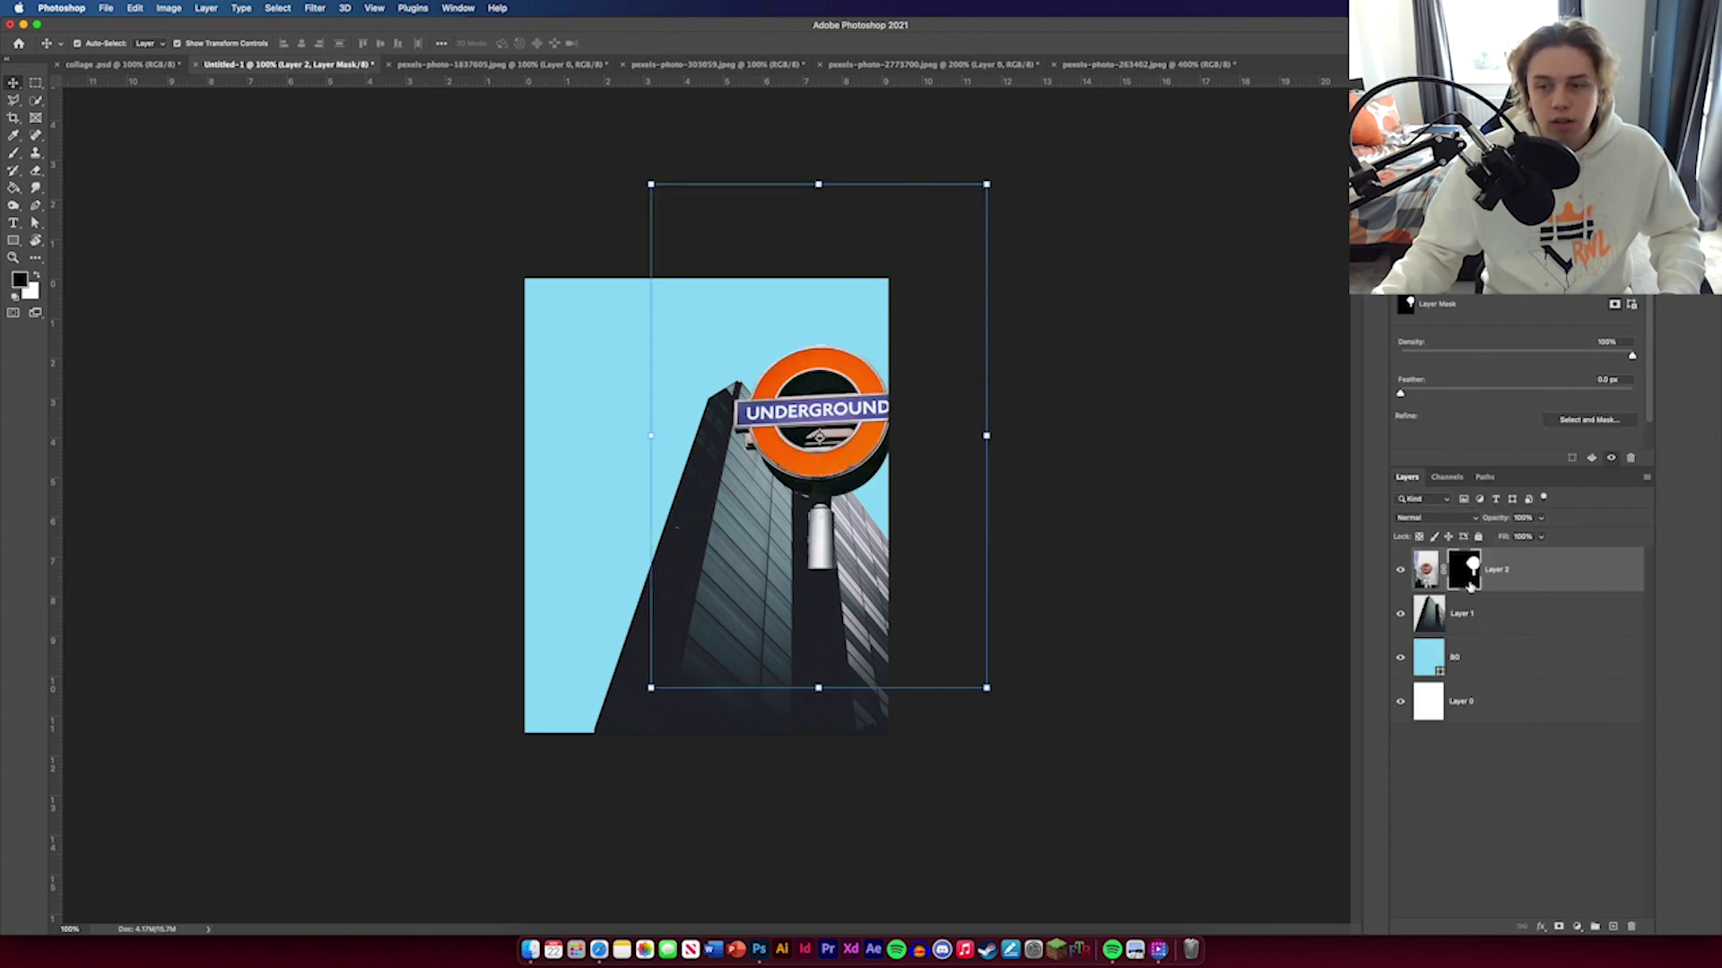
pyautogui.rightClick(1465, 575)
pyautogui.click(1502, 623)
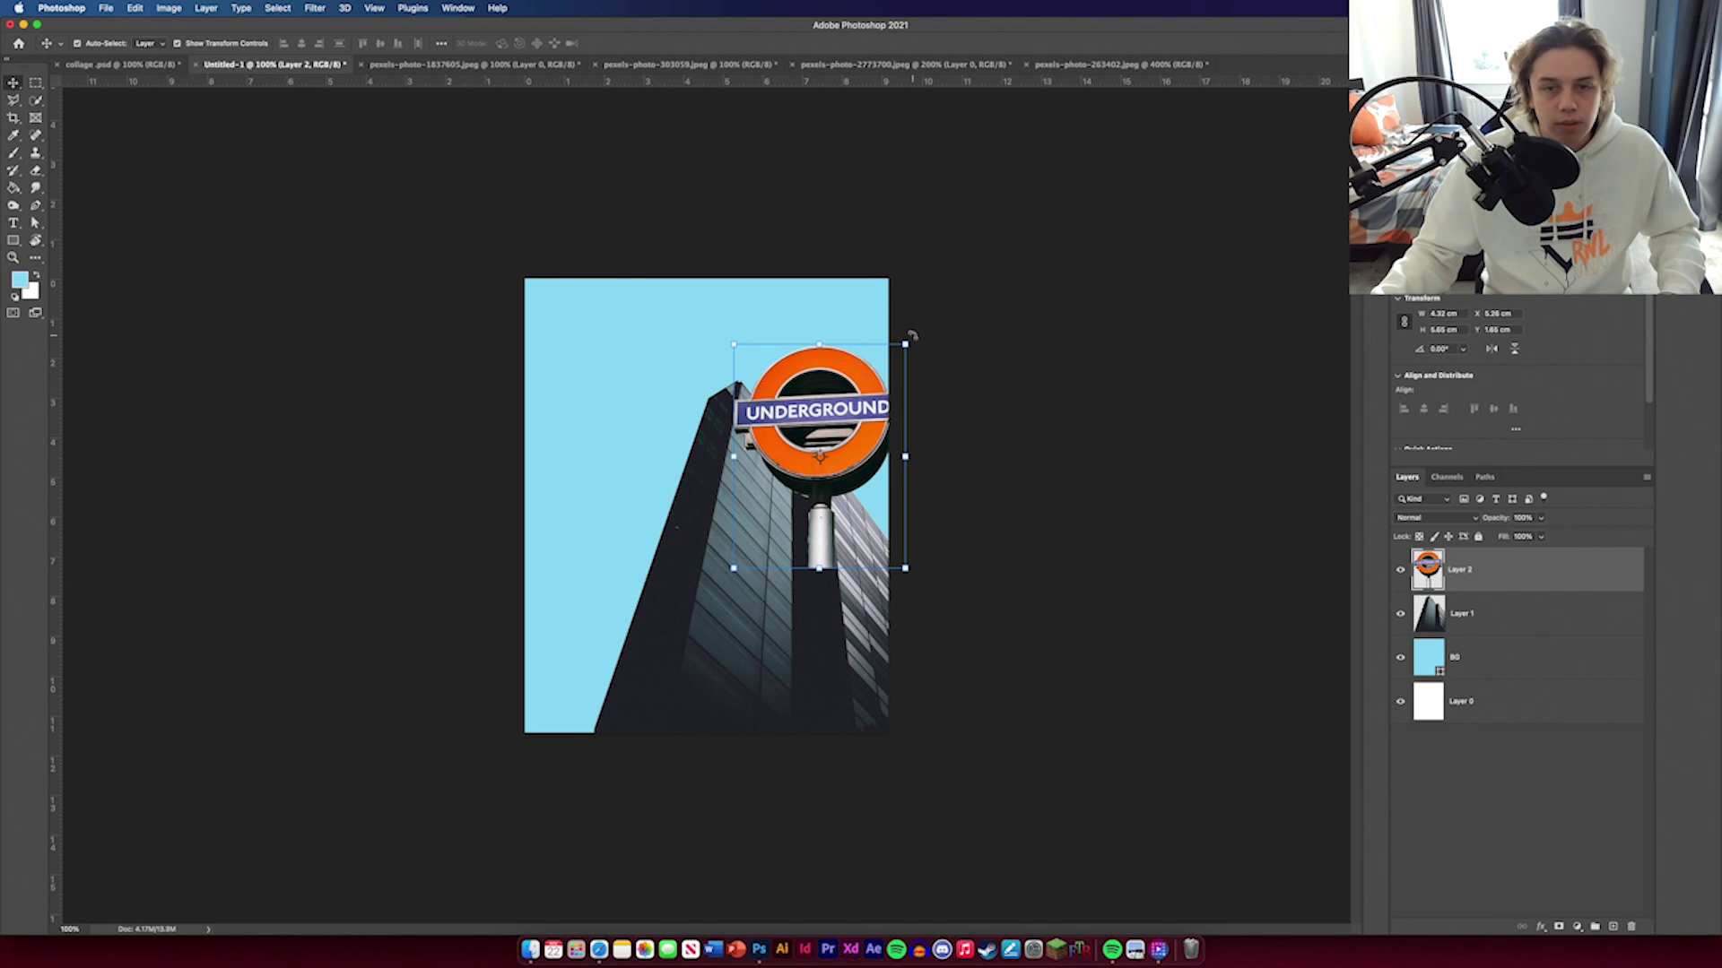
# Step: Tilt the Underground sign about 12.7° and move the tower lower
pyautogui.moveTo(912, 335); pyautogui.dragTo(657, 614)
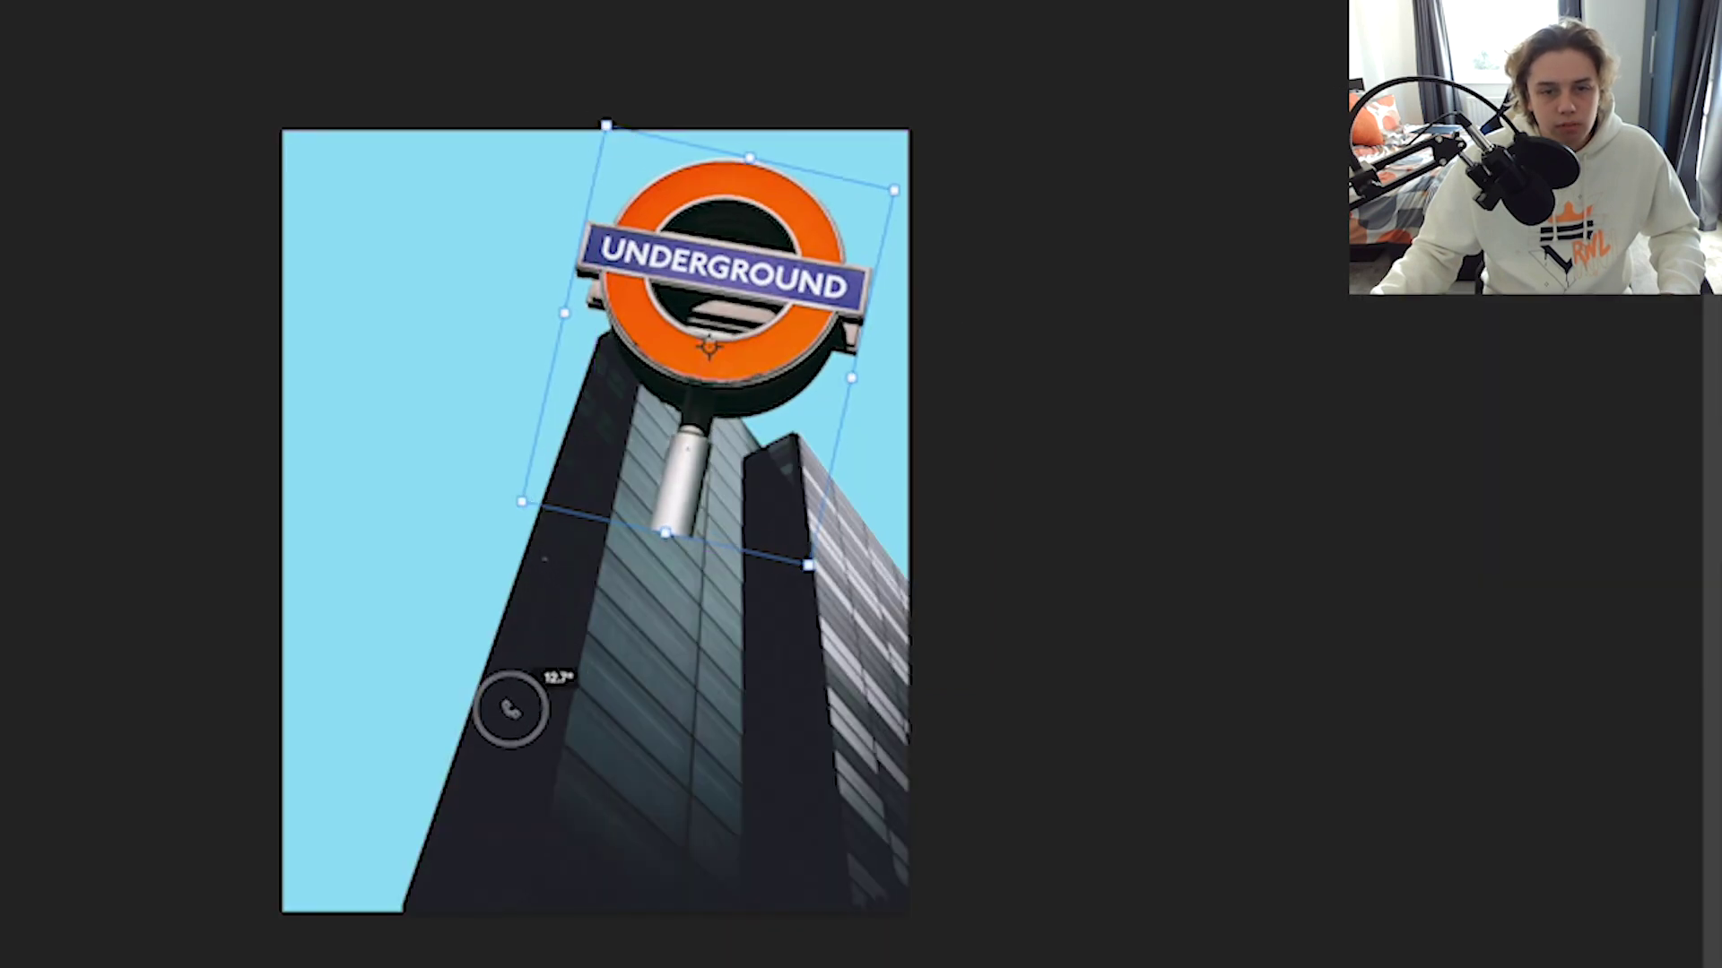
pyautogui.moveTo(511, 709); pyautogui.dragTo(522, 723)
pyautogui.press('Return')
pyautogui.moveTo(582, 628); pyautogui.dragTo(645, 717)
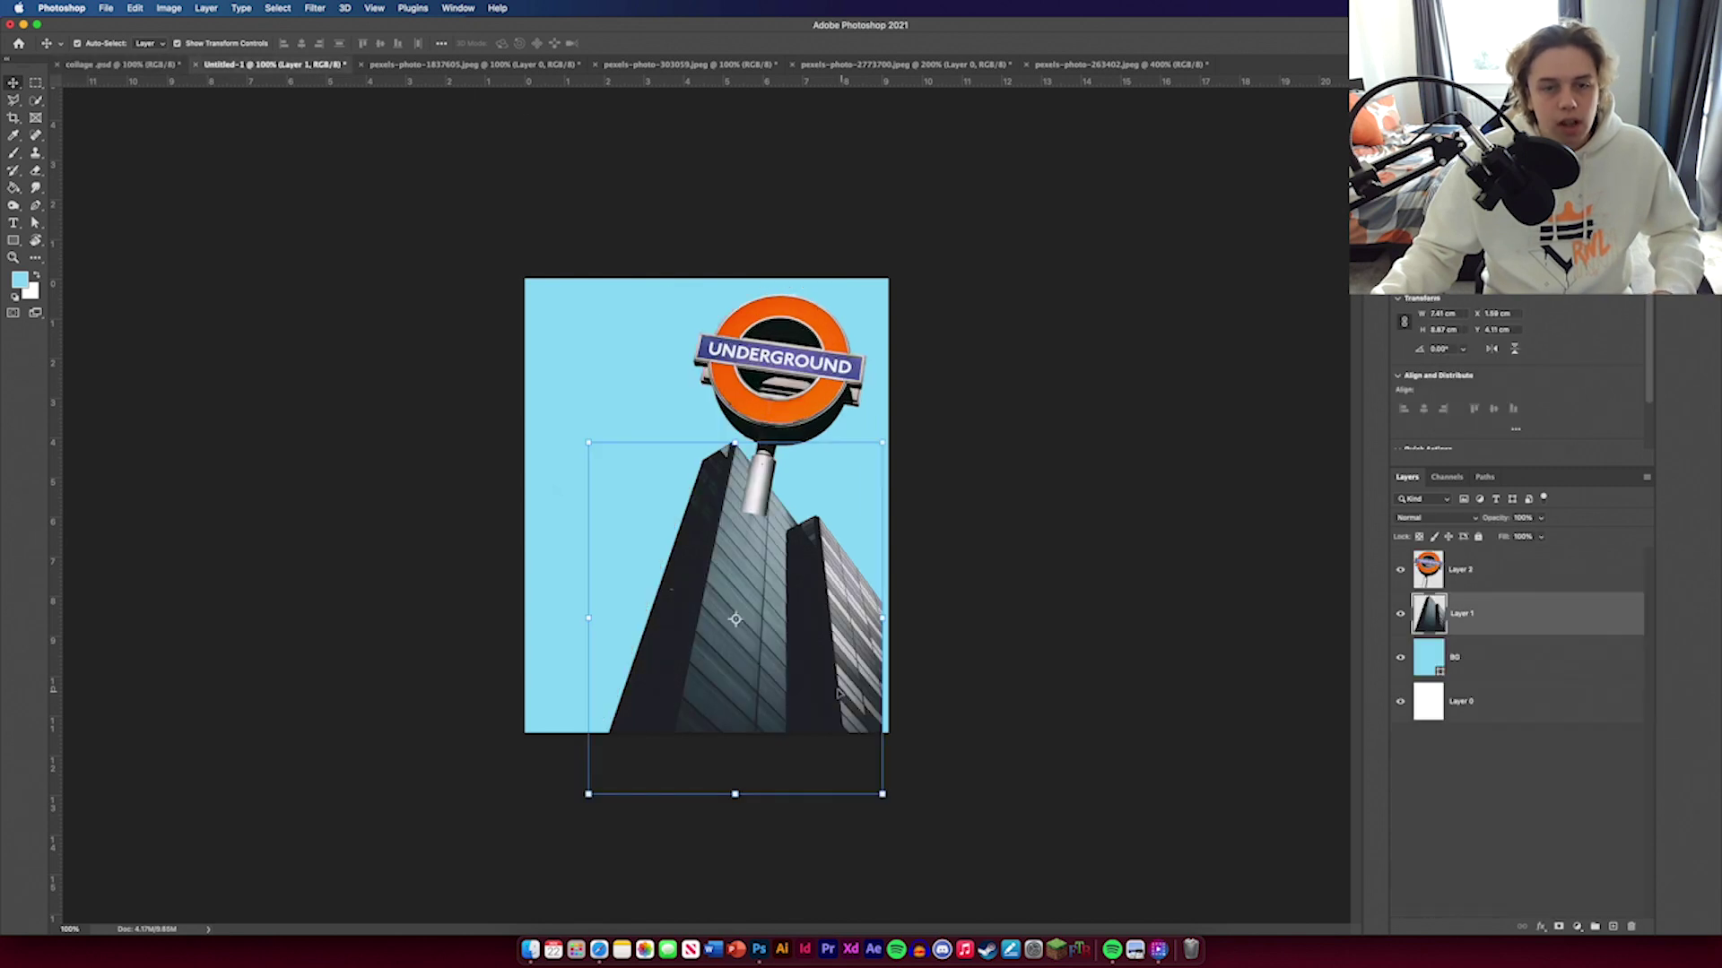
# Step: Reposition the tower on the poster, undoing an accidental stretch
pyautogui.moveTo(823, 683); pyautogui.dragTo(789, 659)
pyautogui.moveTo(854, 588); pyautogui.dragTo(897, 581)
pyautogui.press('super+z')
pyautogui.moveTo(665, 415); pyautogui.dragTo(691, 445)
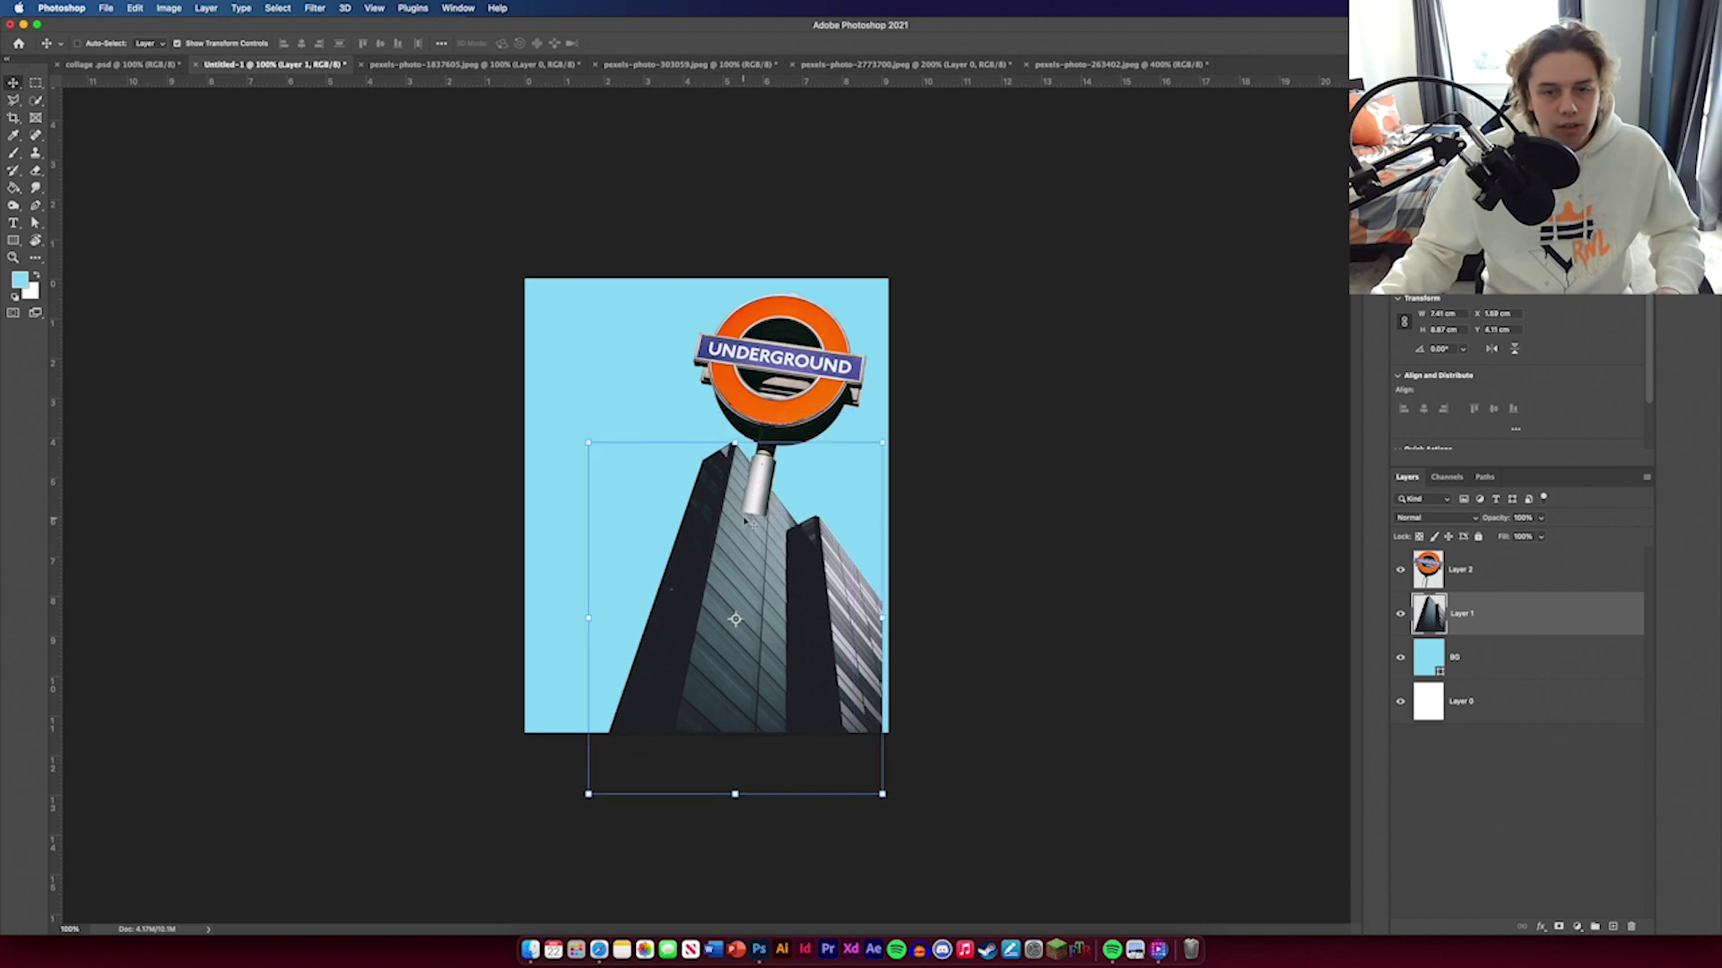
# Step: Move the sign layer beneath the tower and squash the sign vertically
pyautogui.moveTo(1457, 569); pyautogui.dragTo(1457, 632)
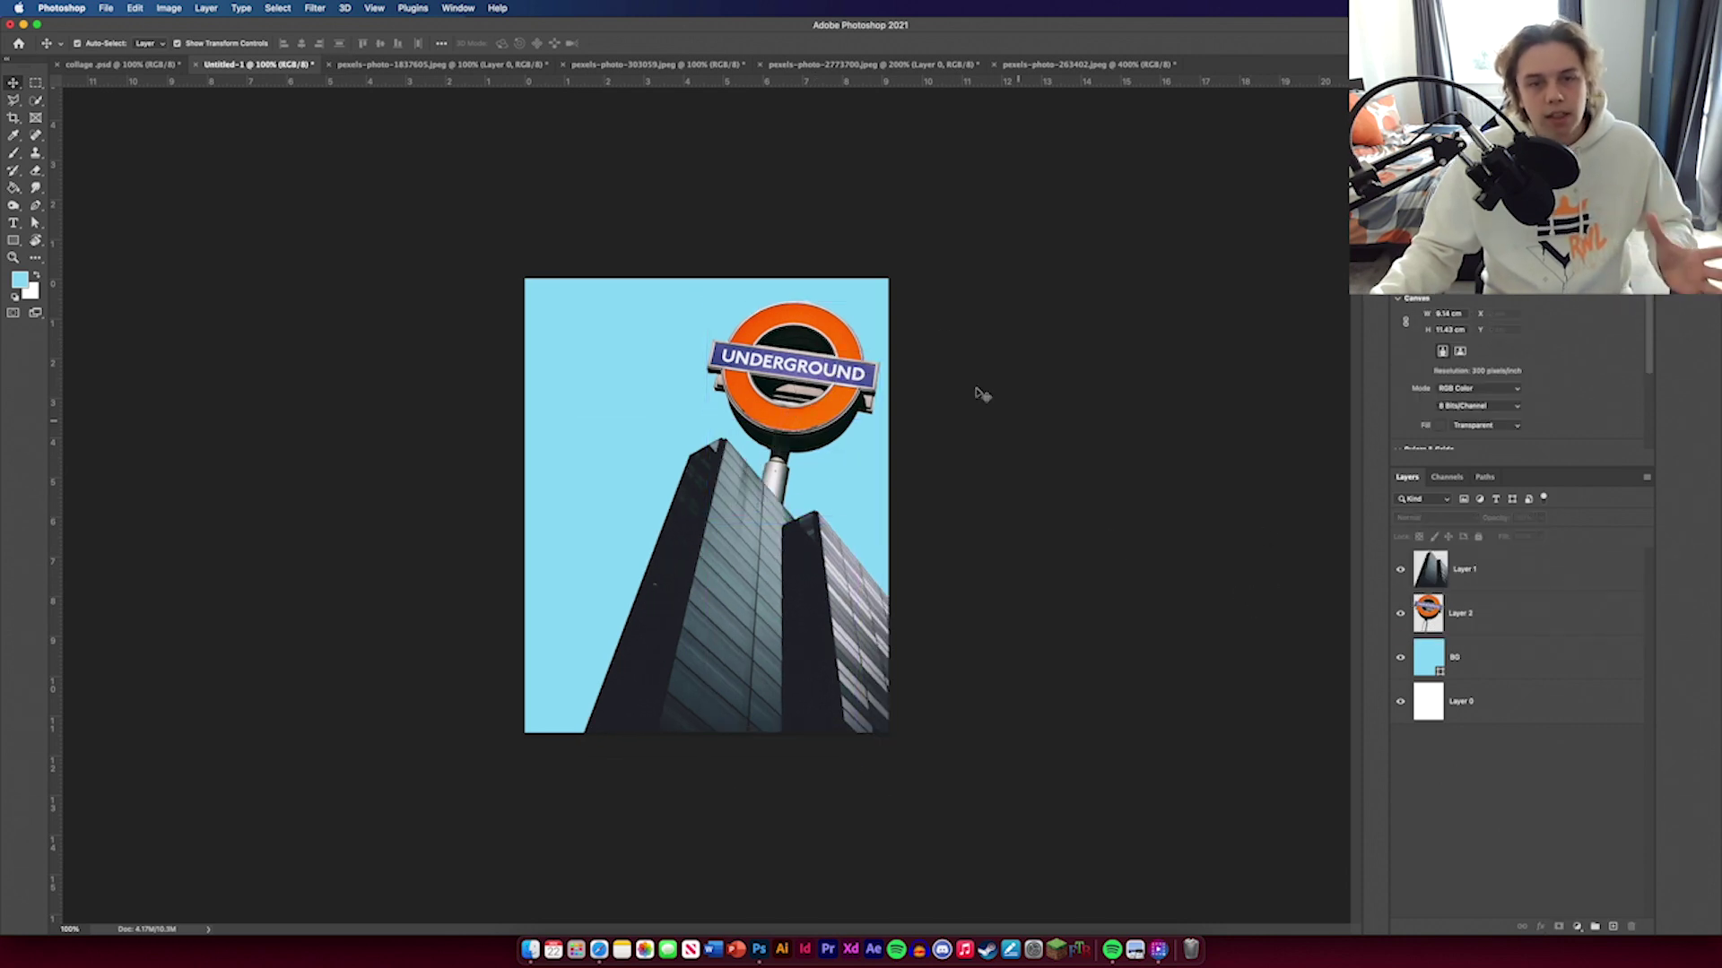
pyautogui.moveTo(793, 301); pyautogui.dragTo(802, 375)
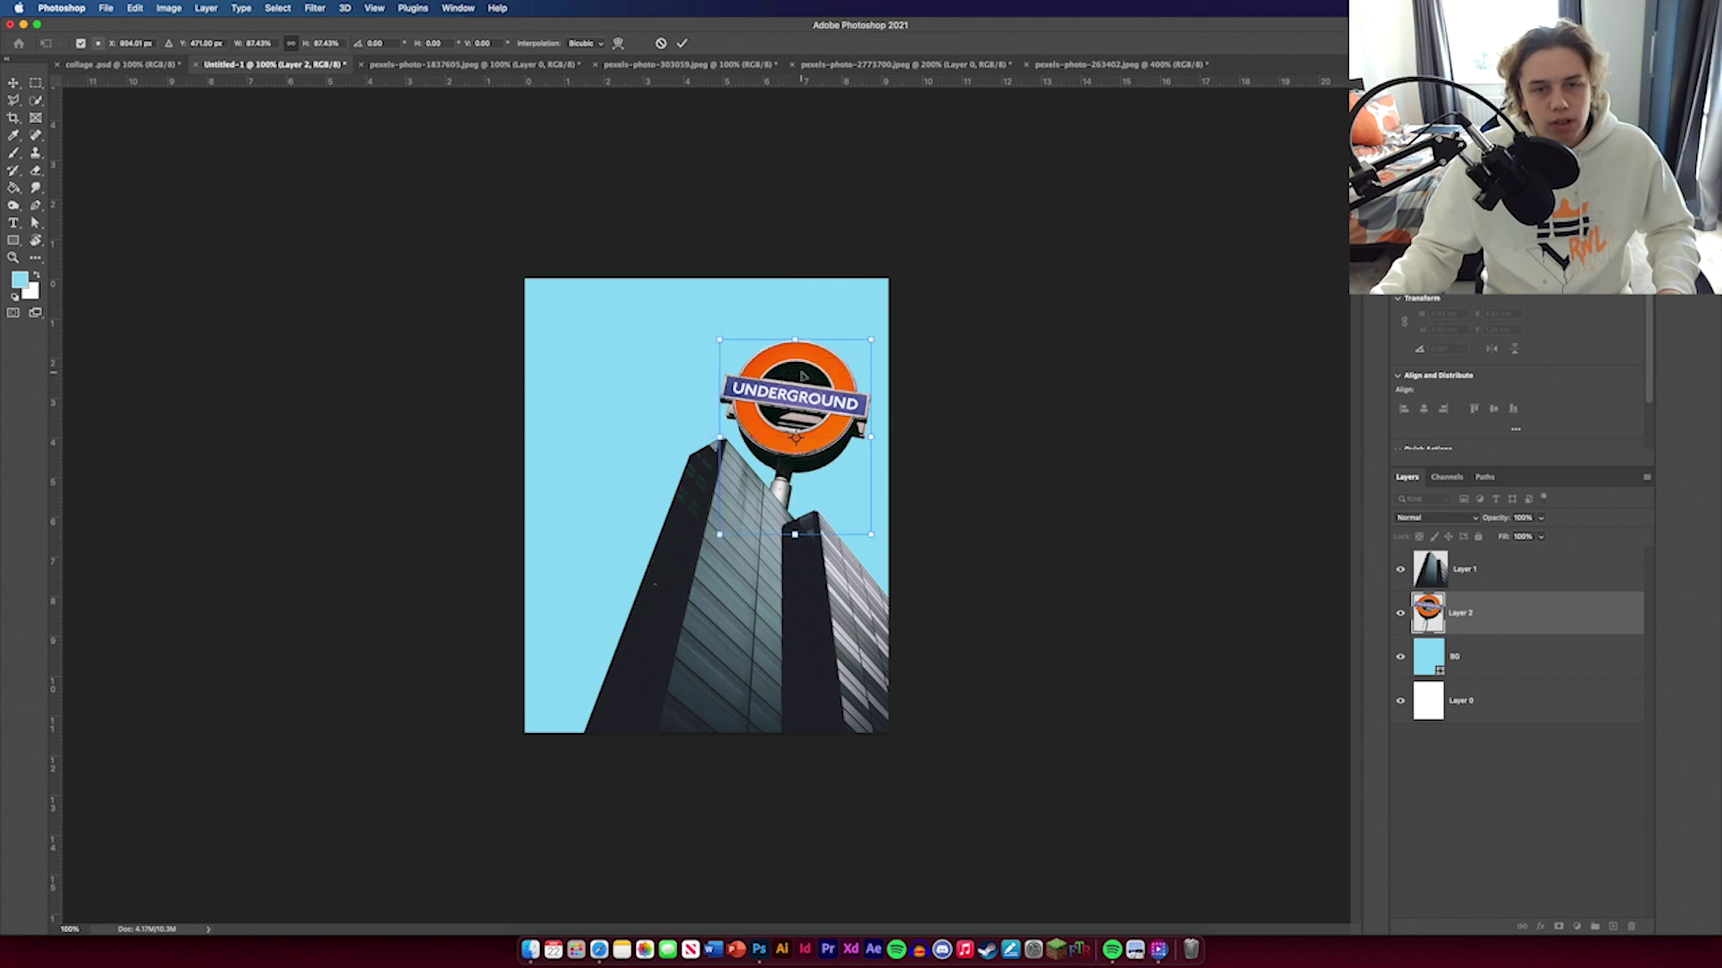
pyautogui.click(683, 43)
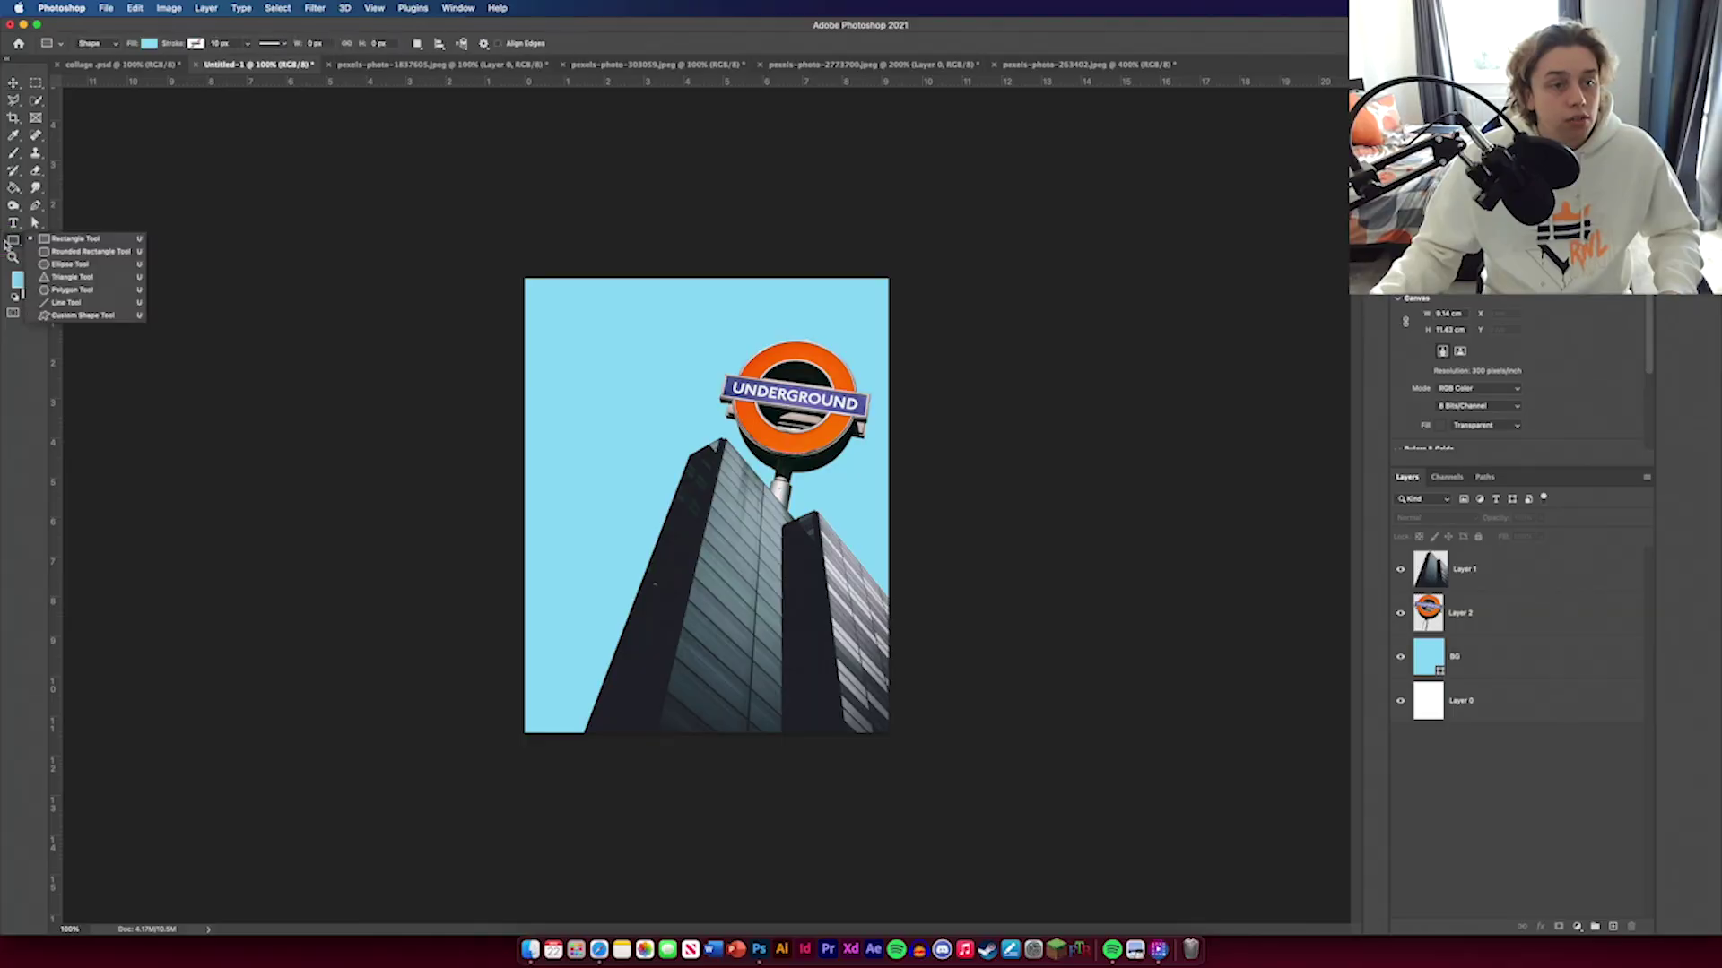
pyautogui.click(81, 265)
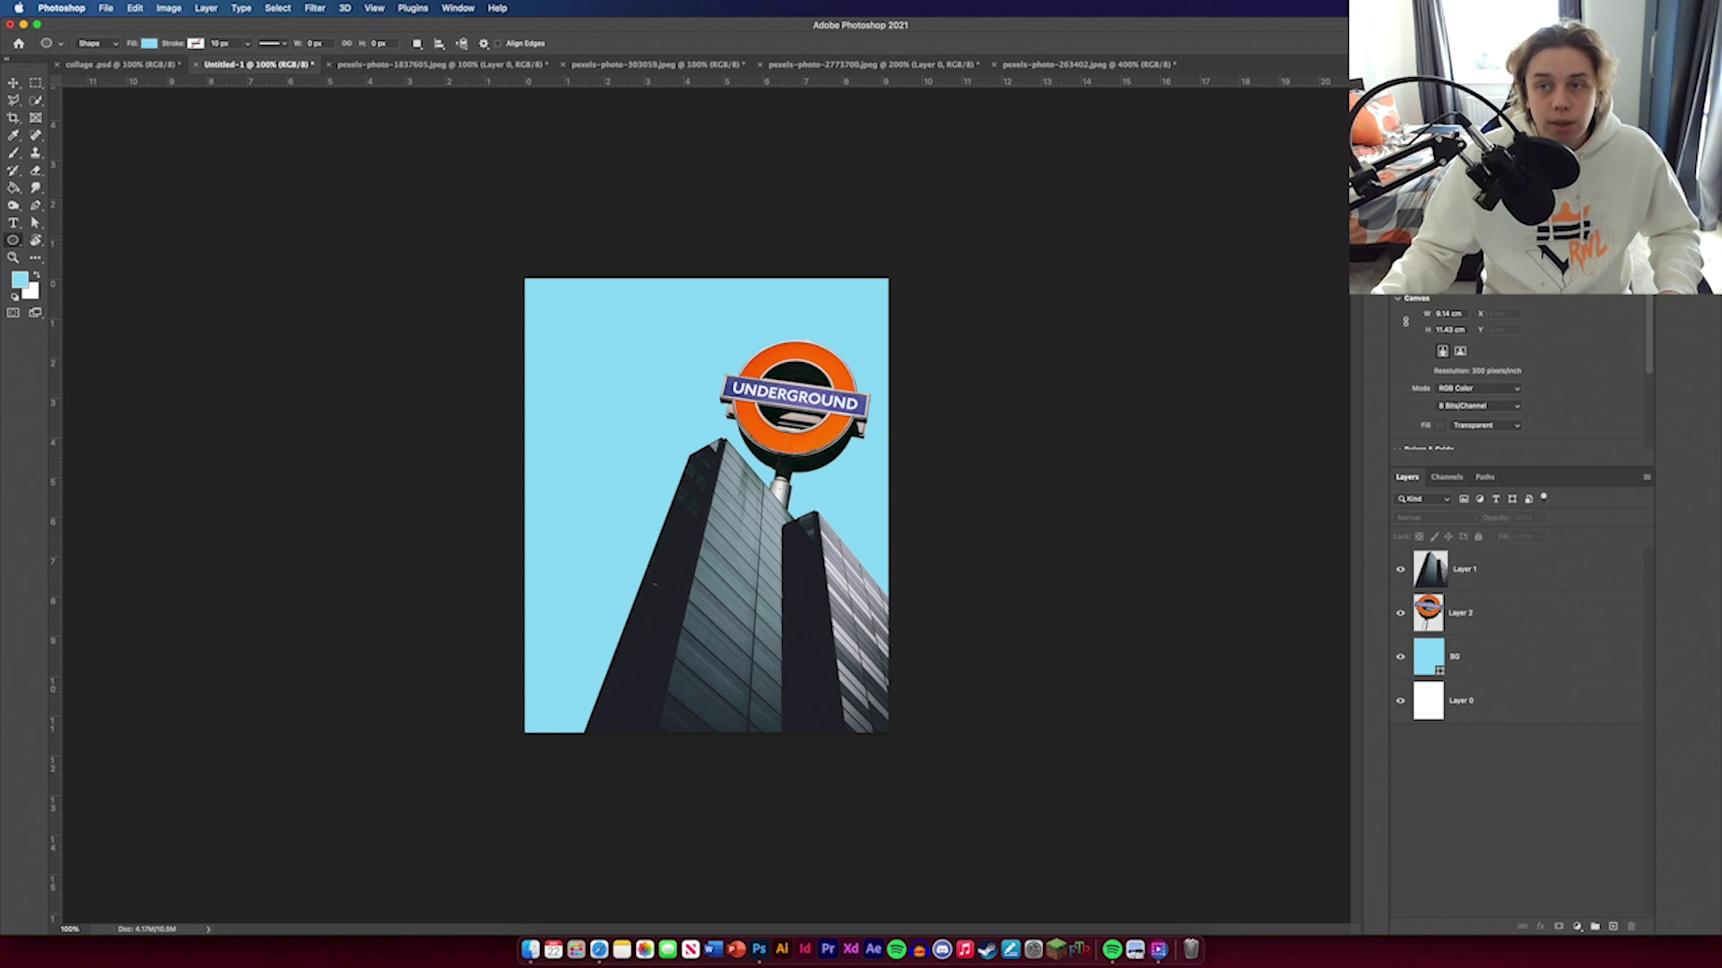
pyautogui.click(20, 279)
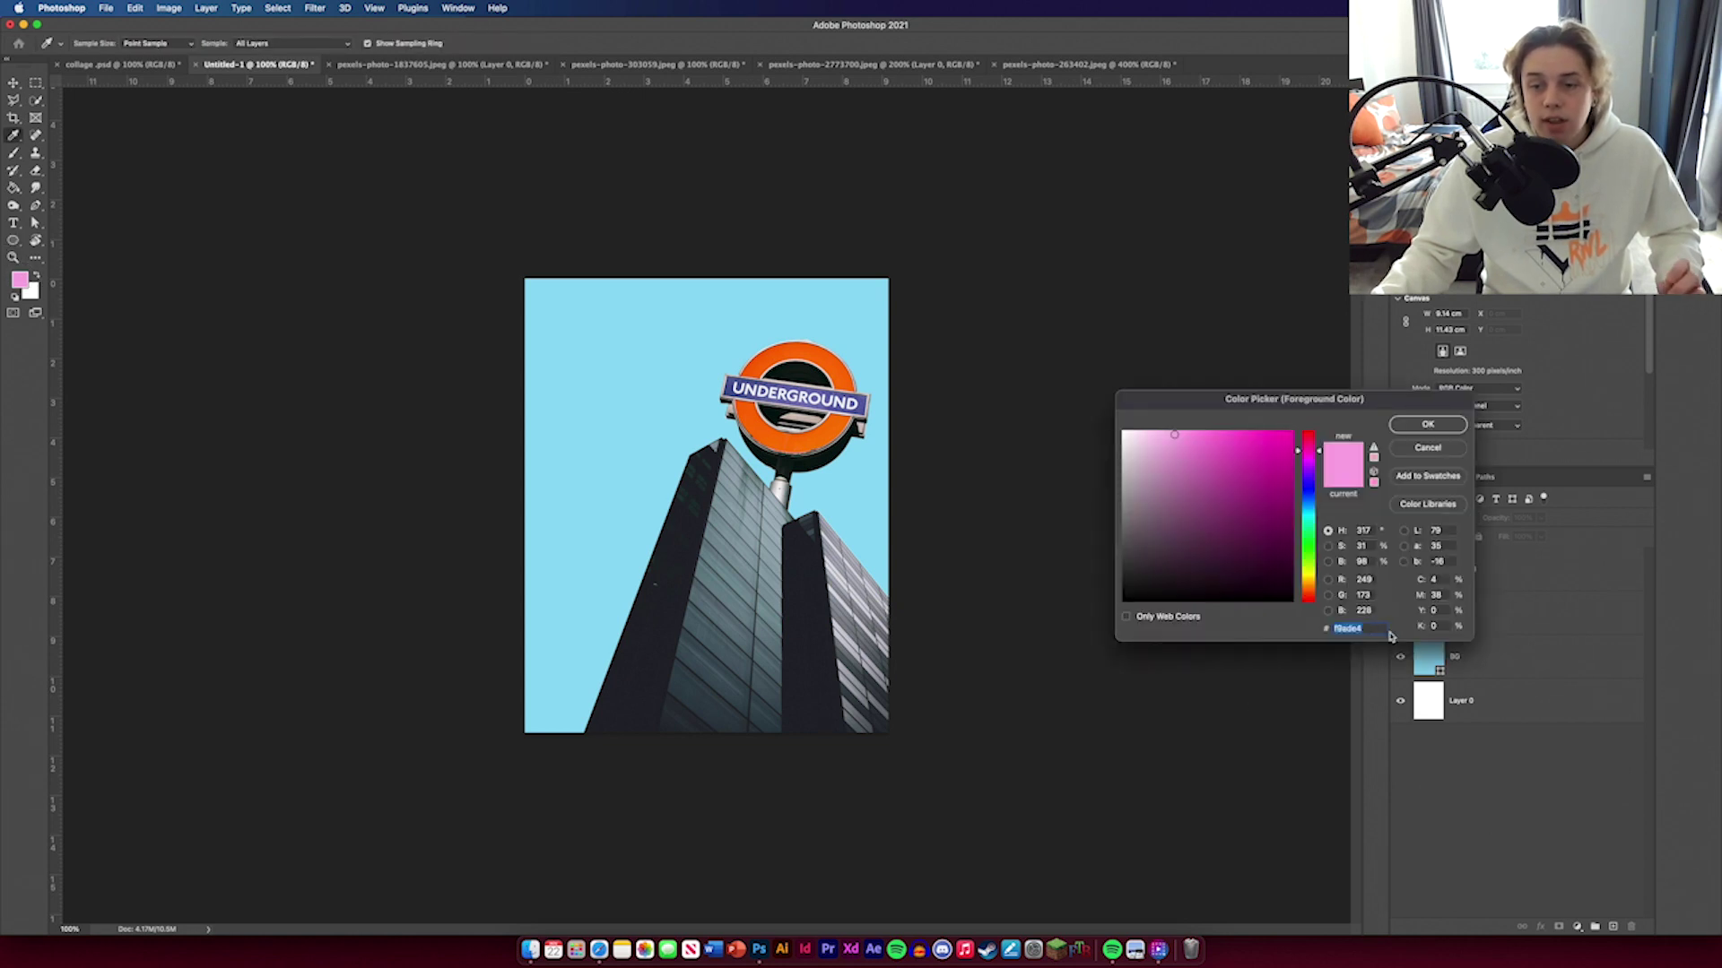
pyautogui.click(1427, 424)
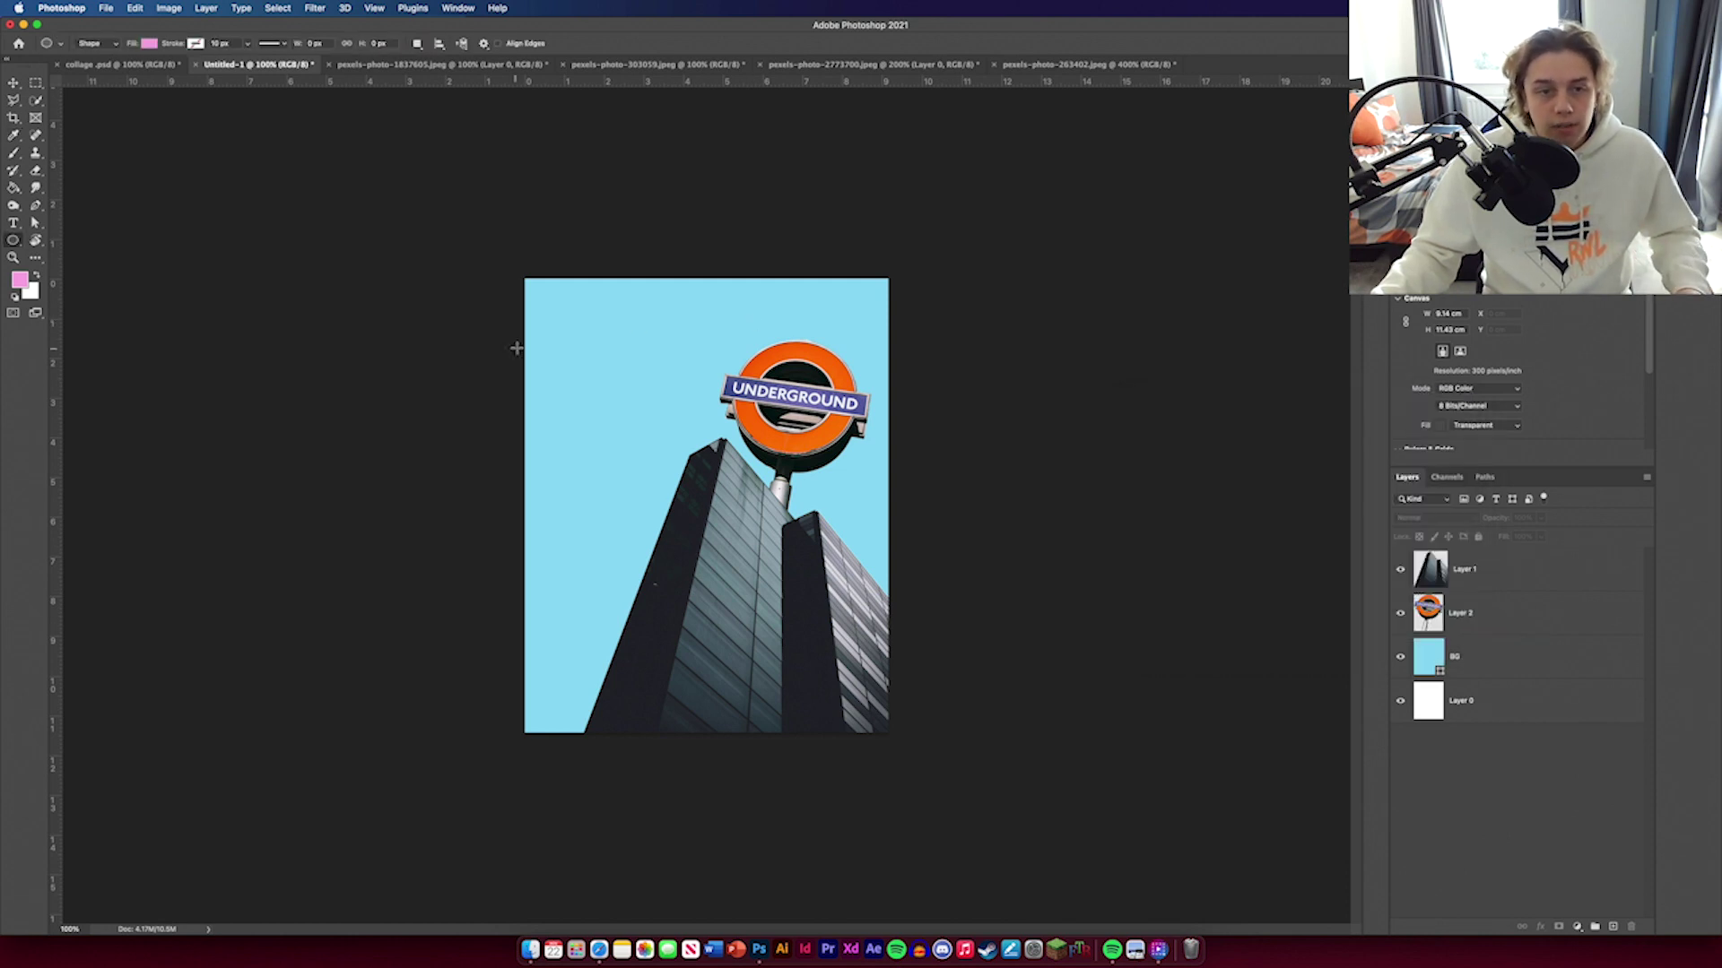
pyautogui.moveTo(546, 303); pyautogui.dragTo(756, 511)
pyautogui.click(14, 82)
pyautogui.click(242, 196)
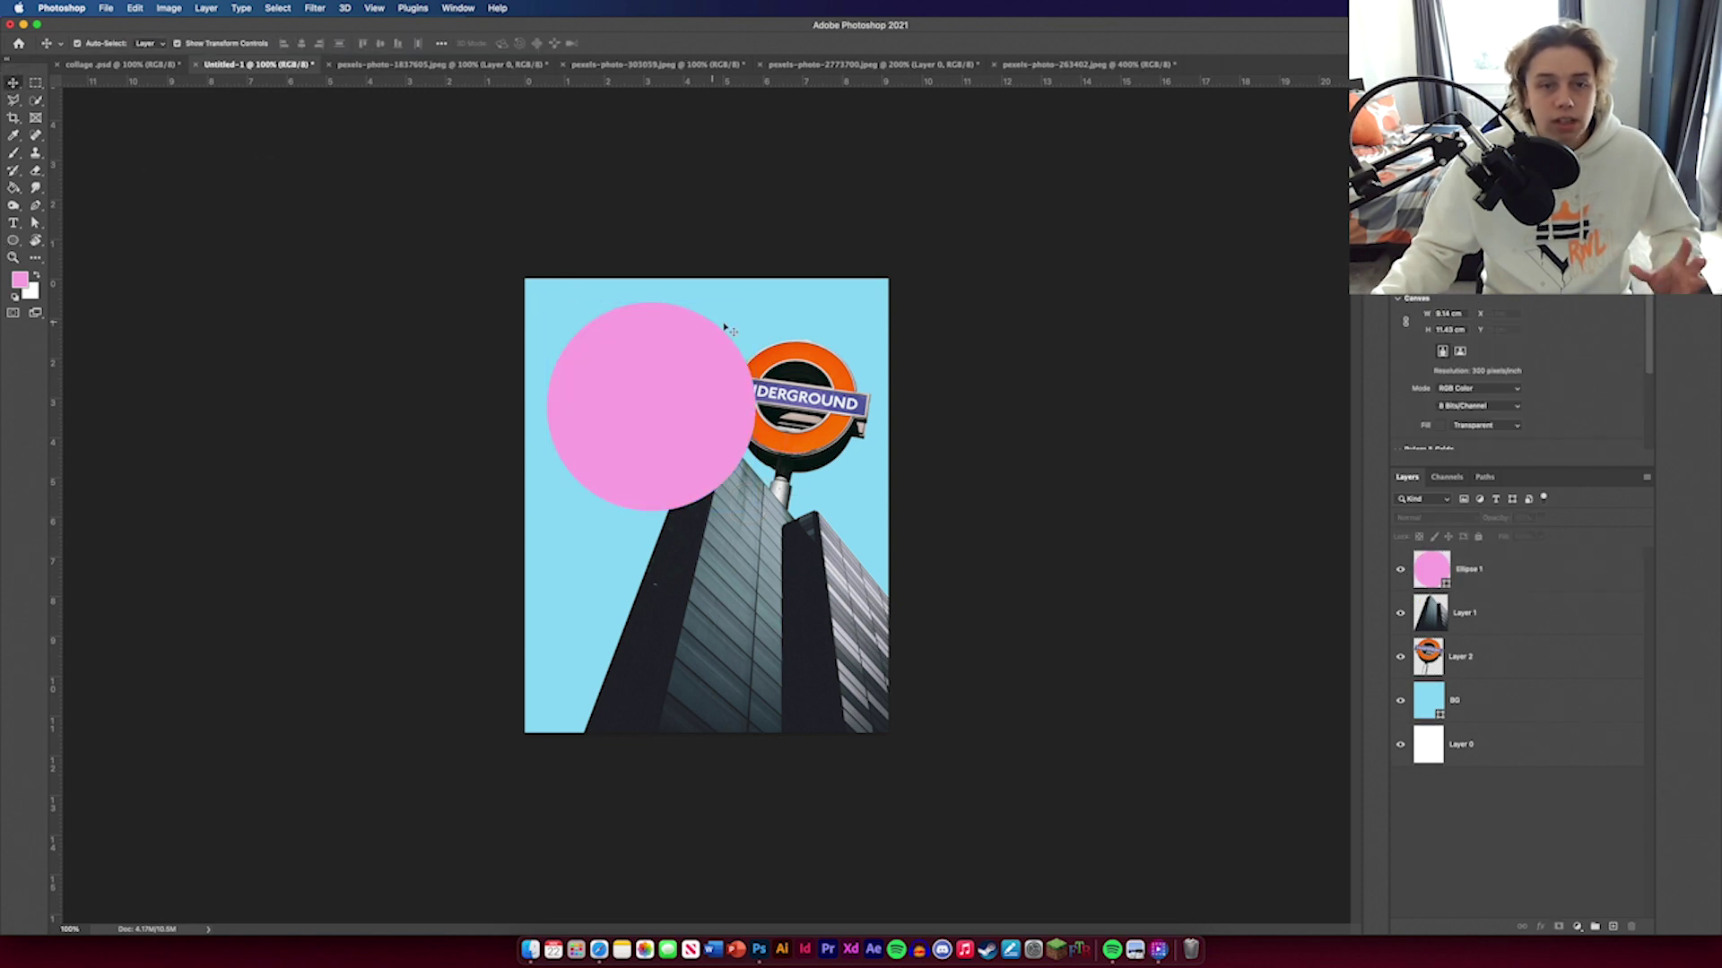
pyautogui.moveTo(1527, 578); pyautogui.dragTo(1522, 680)
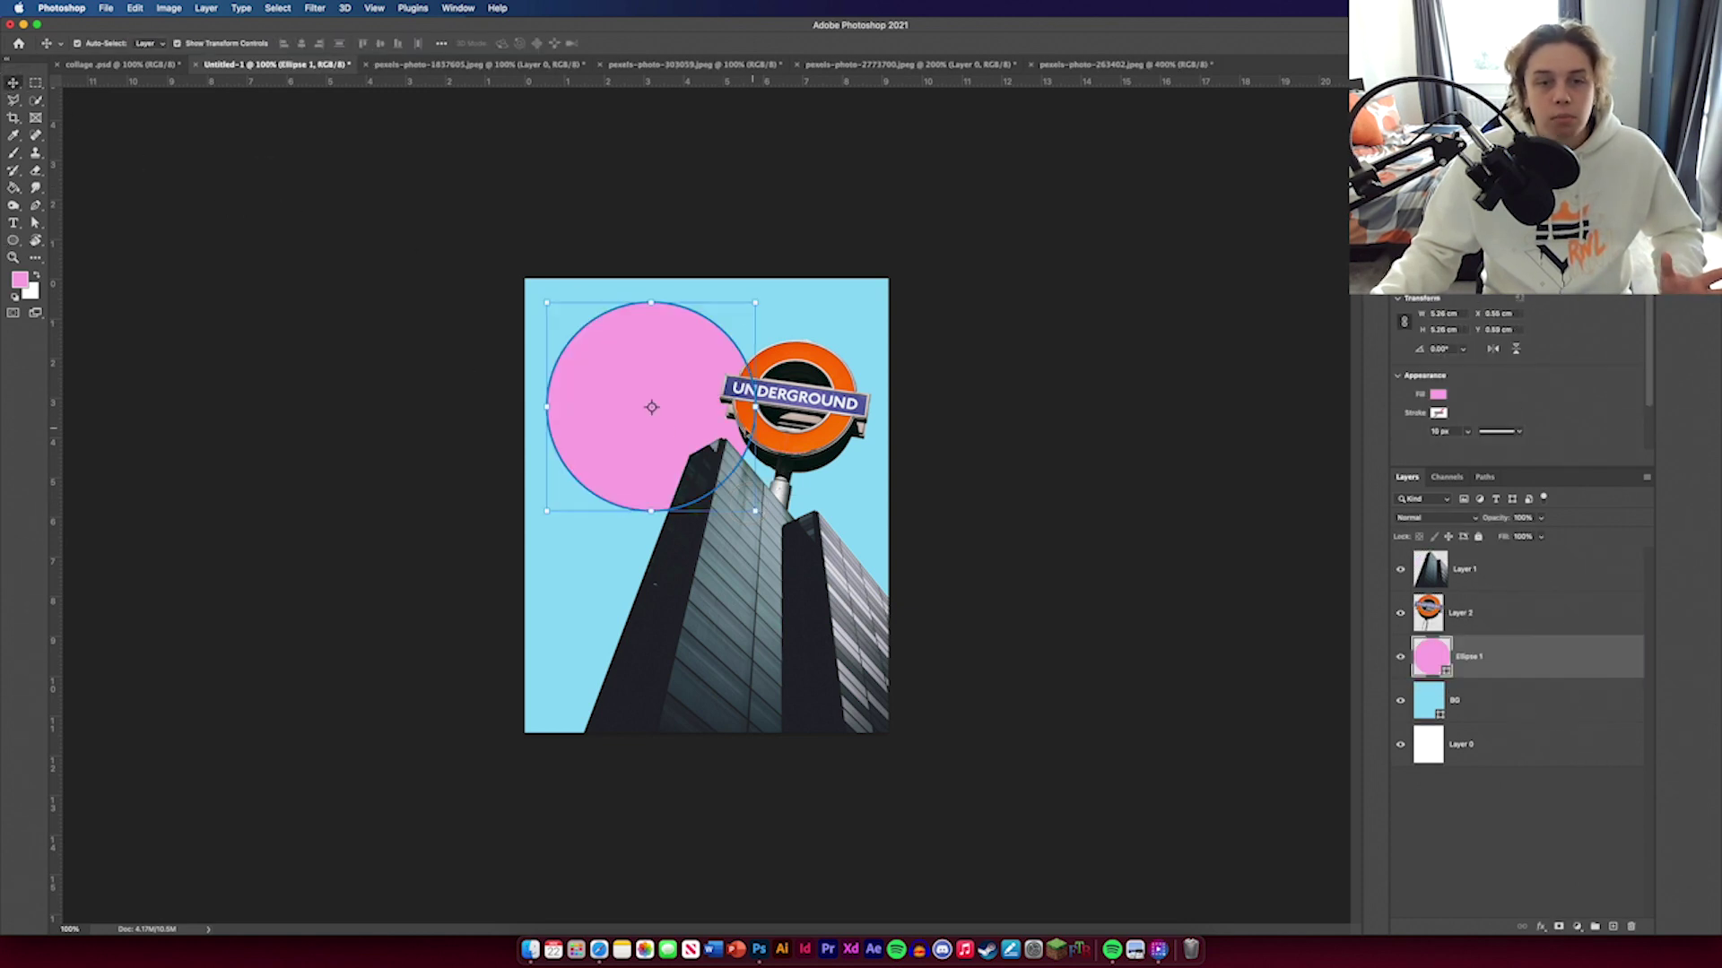
pyautogui.moveTo(653, 399); pyautogui.dragTo(684, 412)
pyautogui.moveTo(681, 410); pyautogui.dragTo(681, 414)
pyautogui.click(1202, 511)
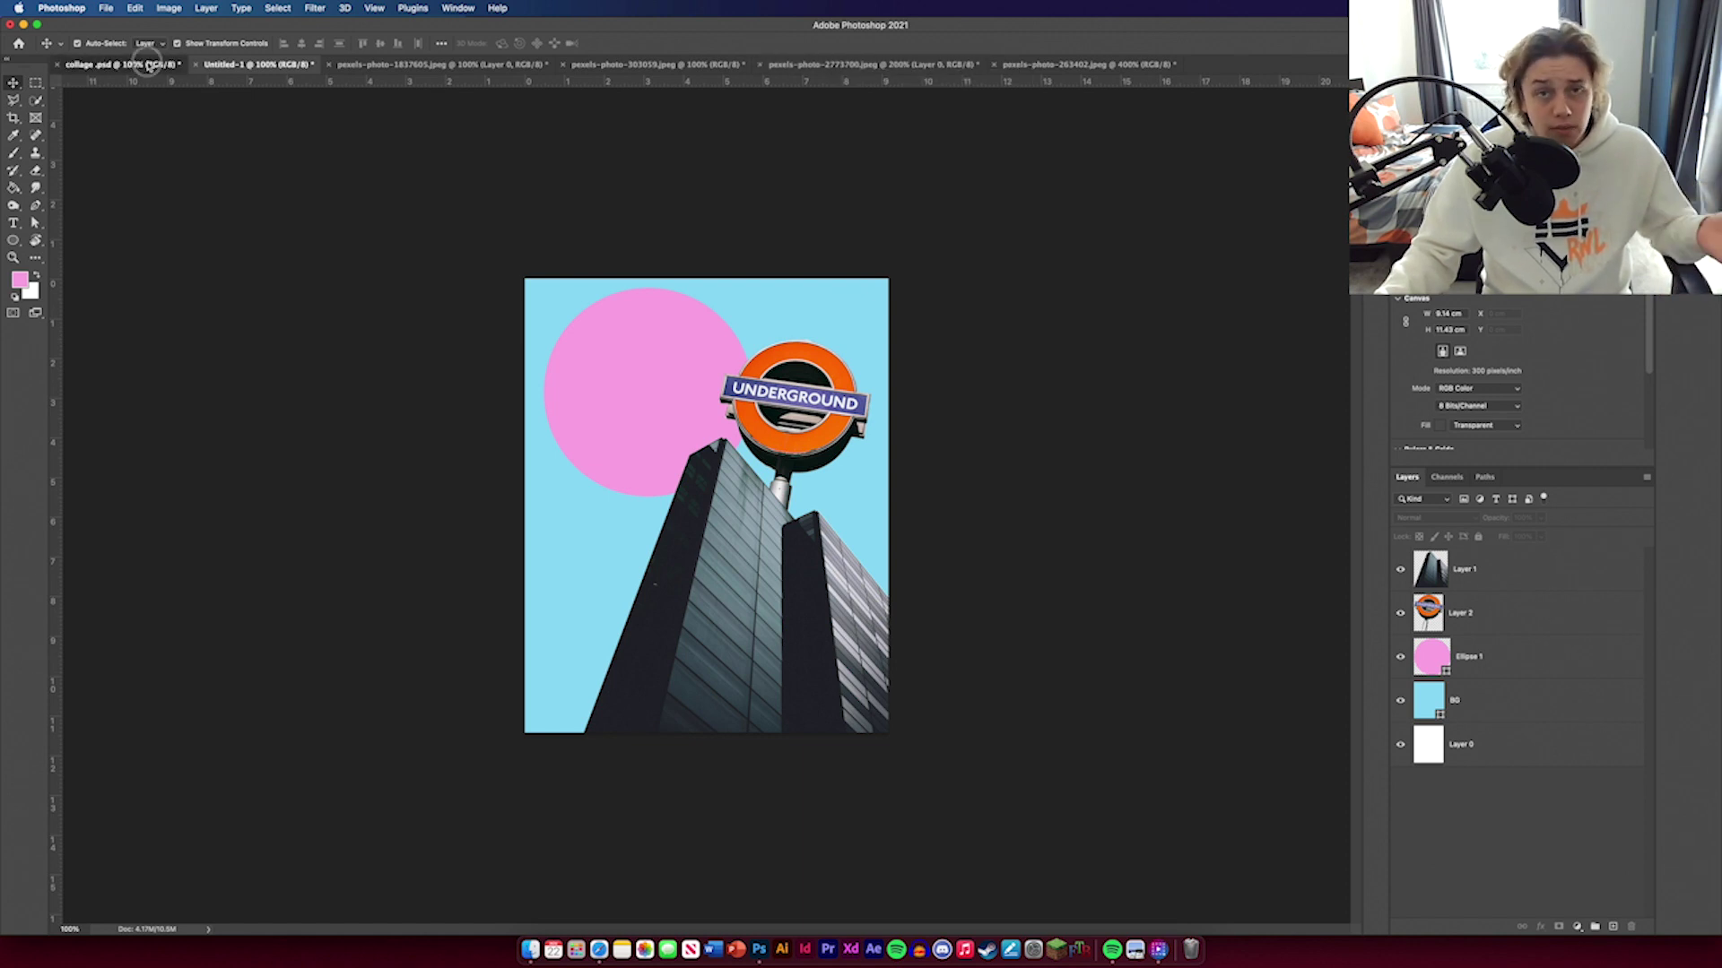
pyautogui.click(148, 64)
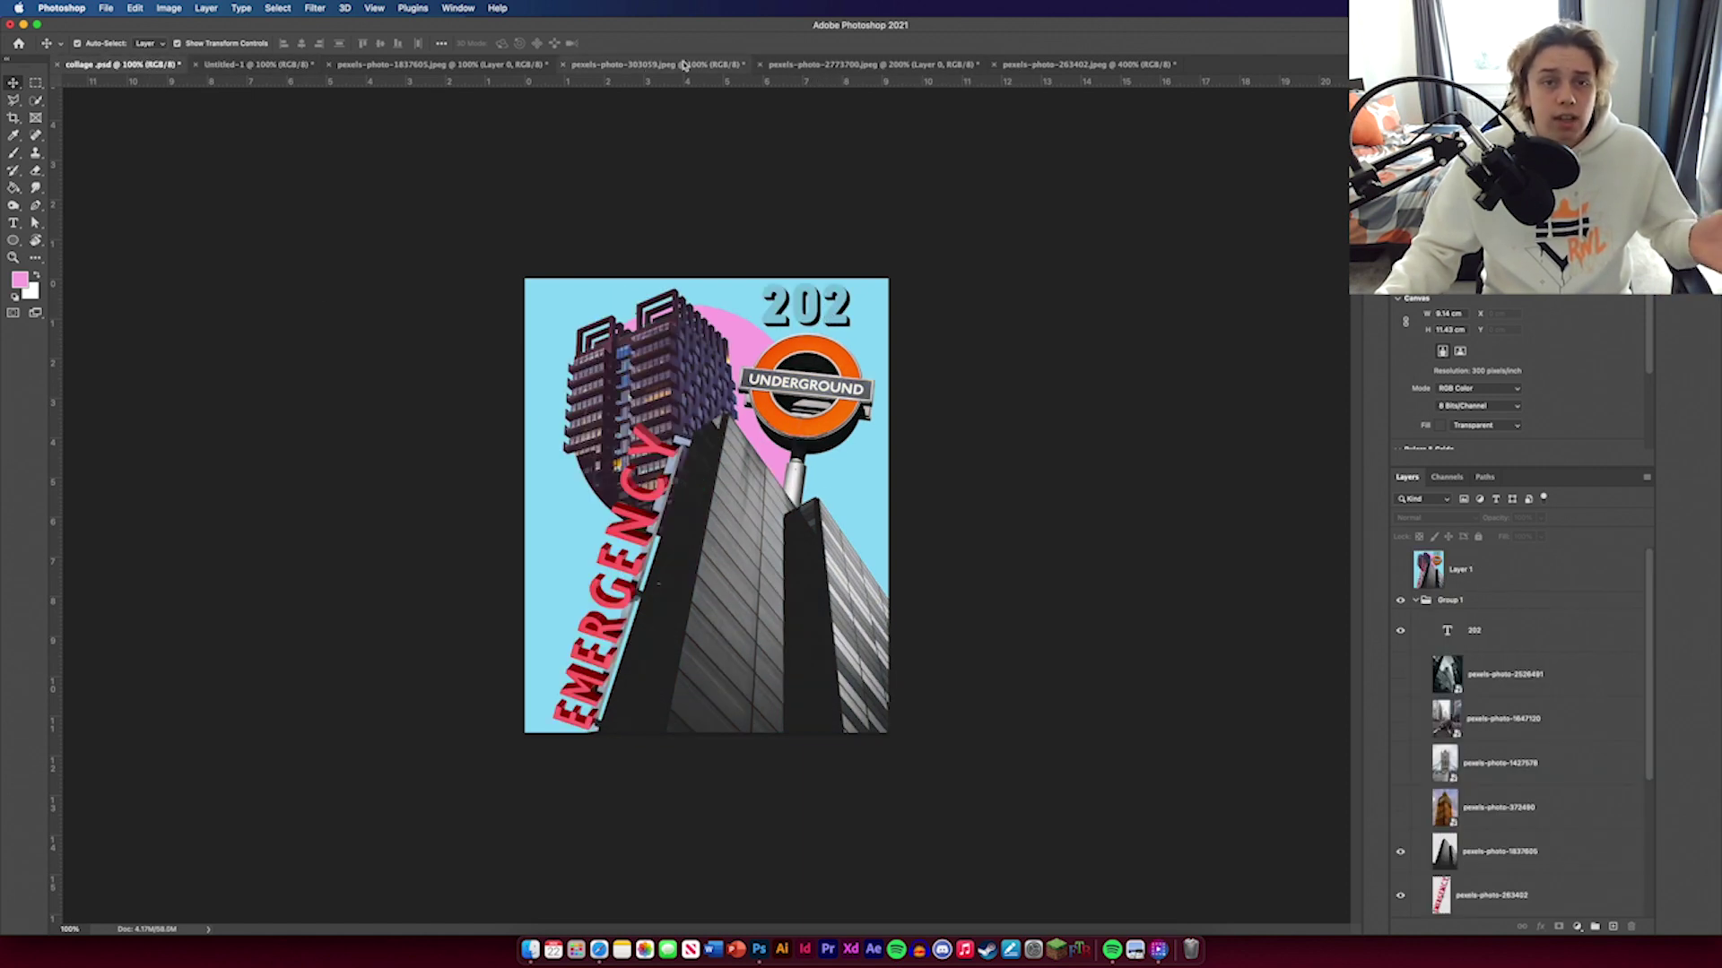
pyautogui.click(260, 65)
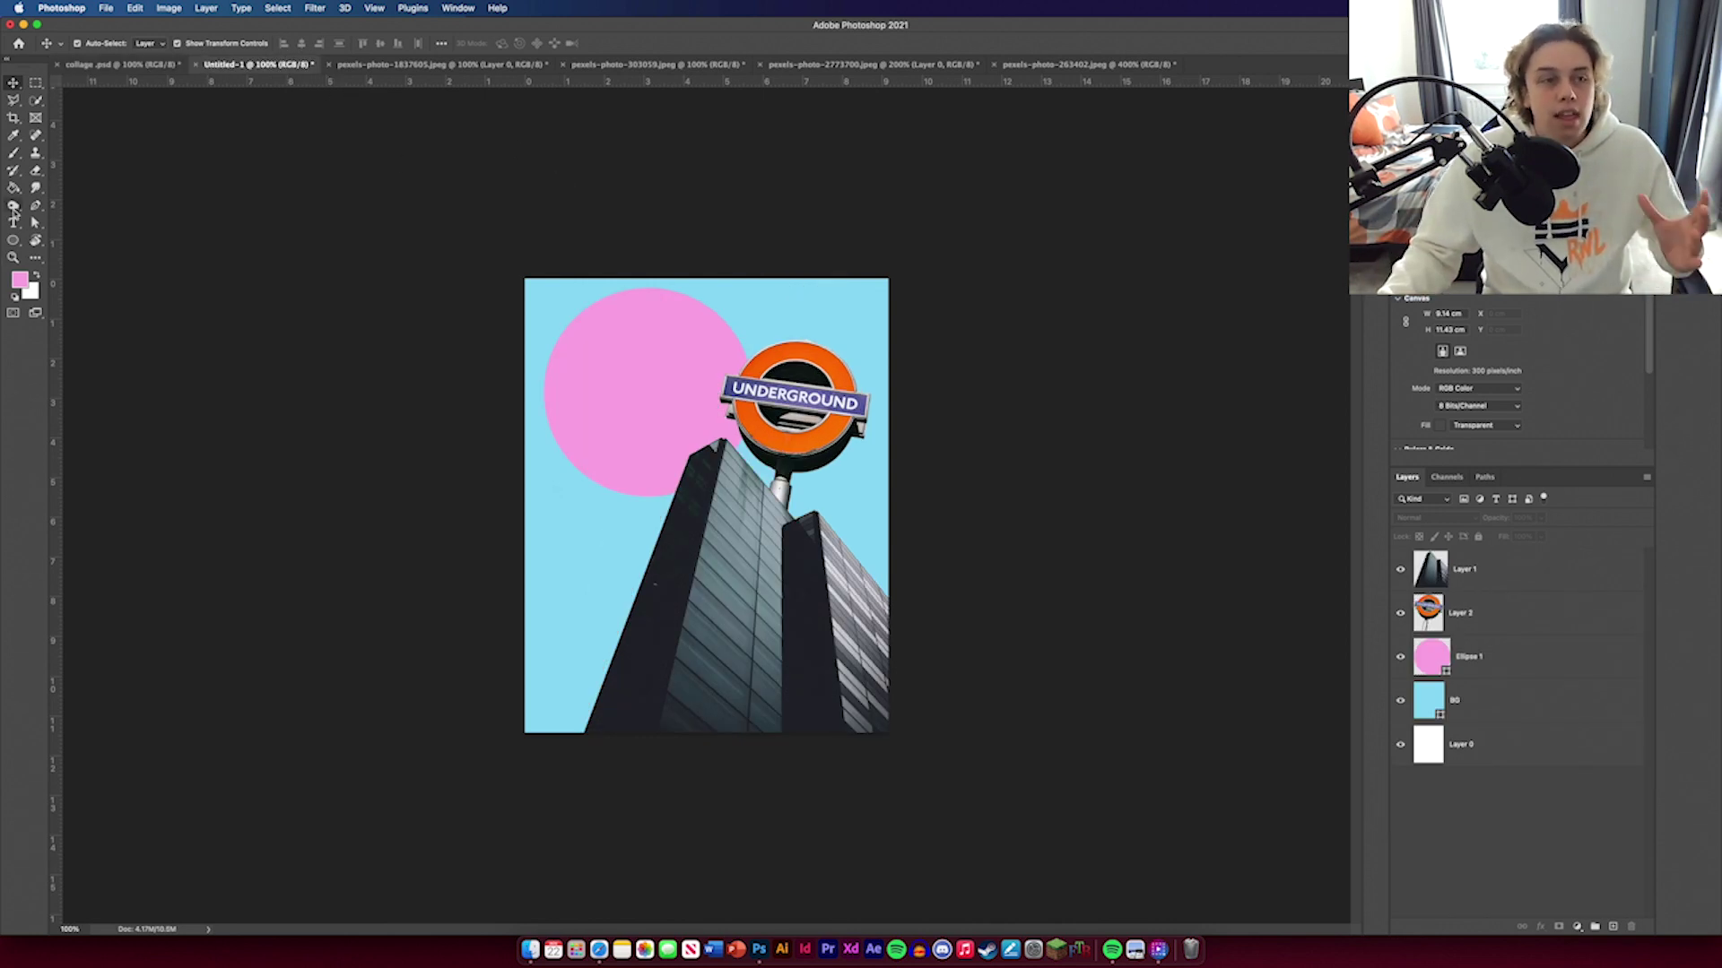
# Step: Add '202' text at the poster's top in black Red Hook font
pyautogui.press('t')
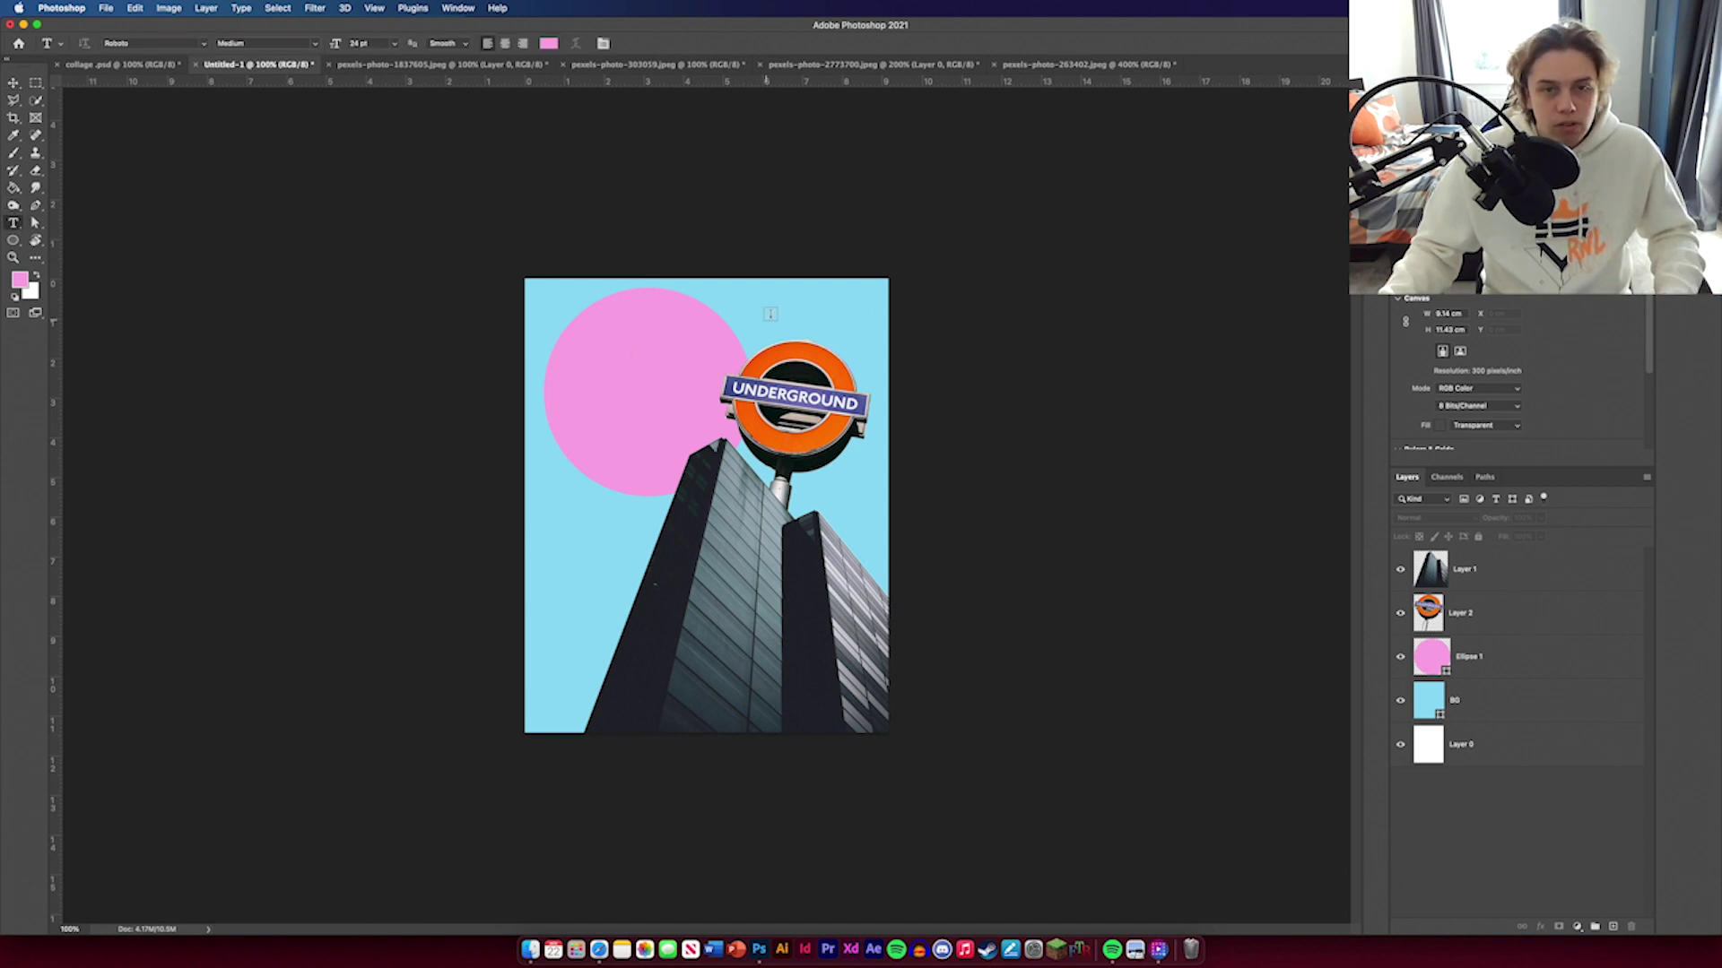
pyautogui.click(770, 313)
pyautogui.write('202')
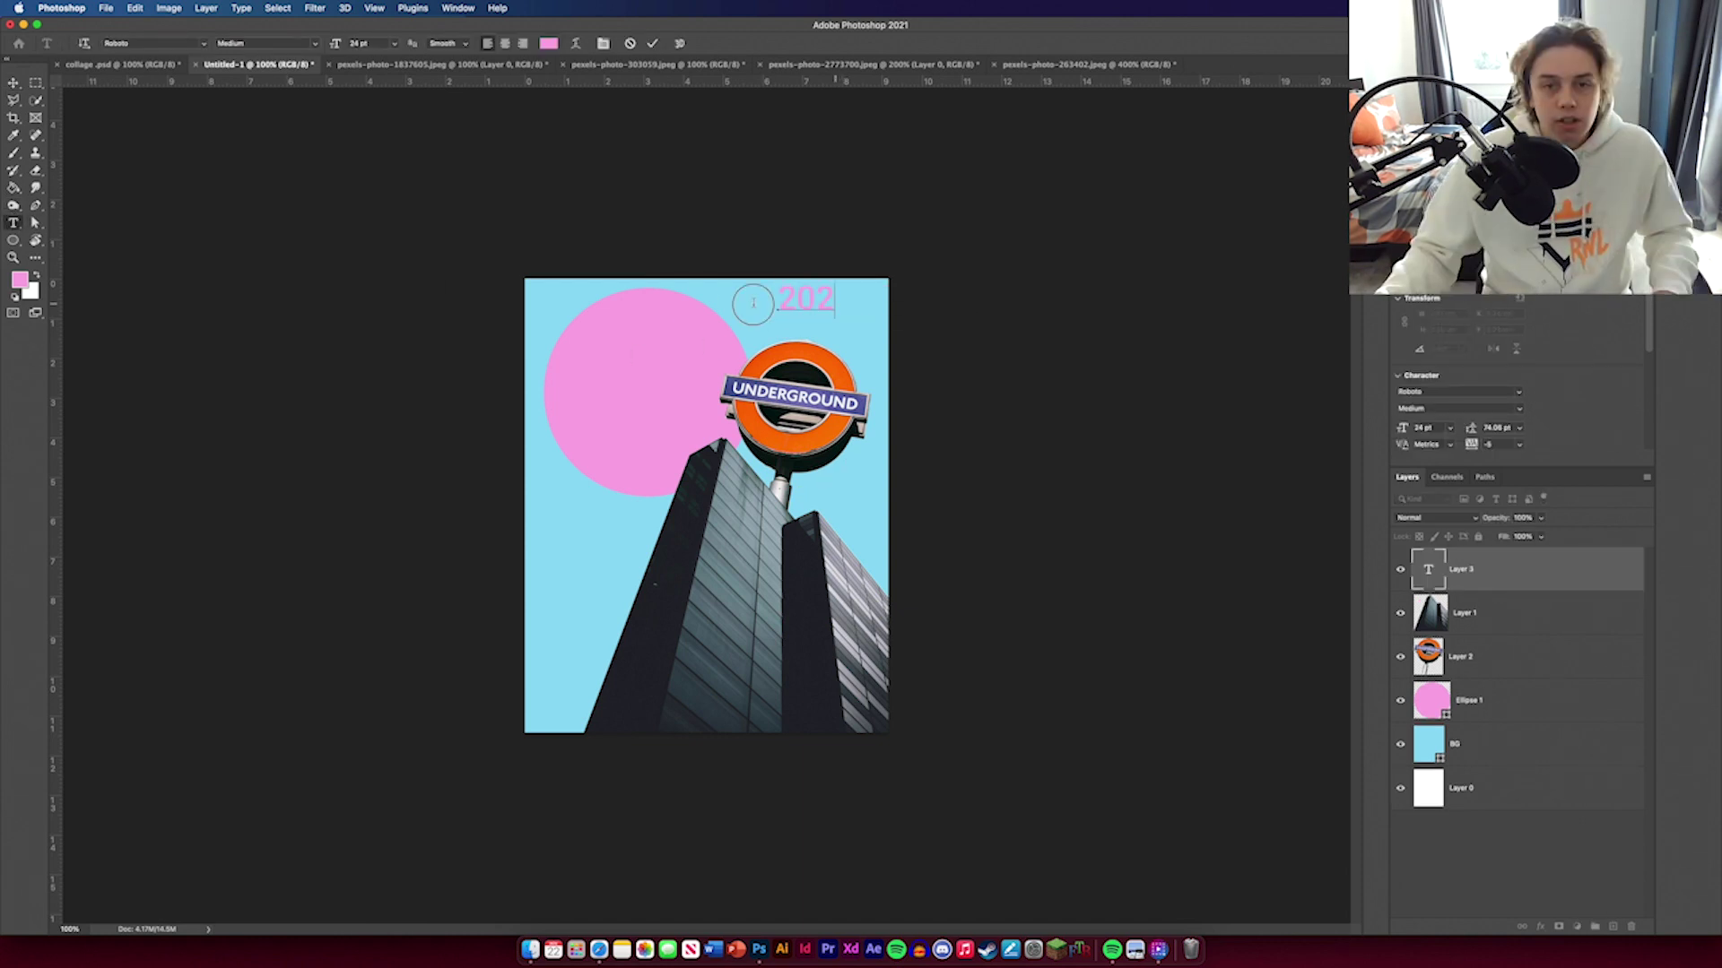
pyautogui.press('super+a')
pyautogui.scroll(-2, 1480, 422)
pyautogui.click(1503, 402)
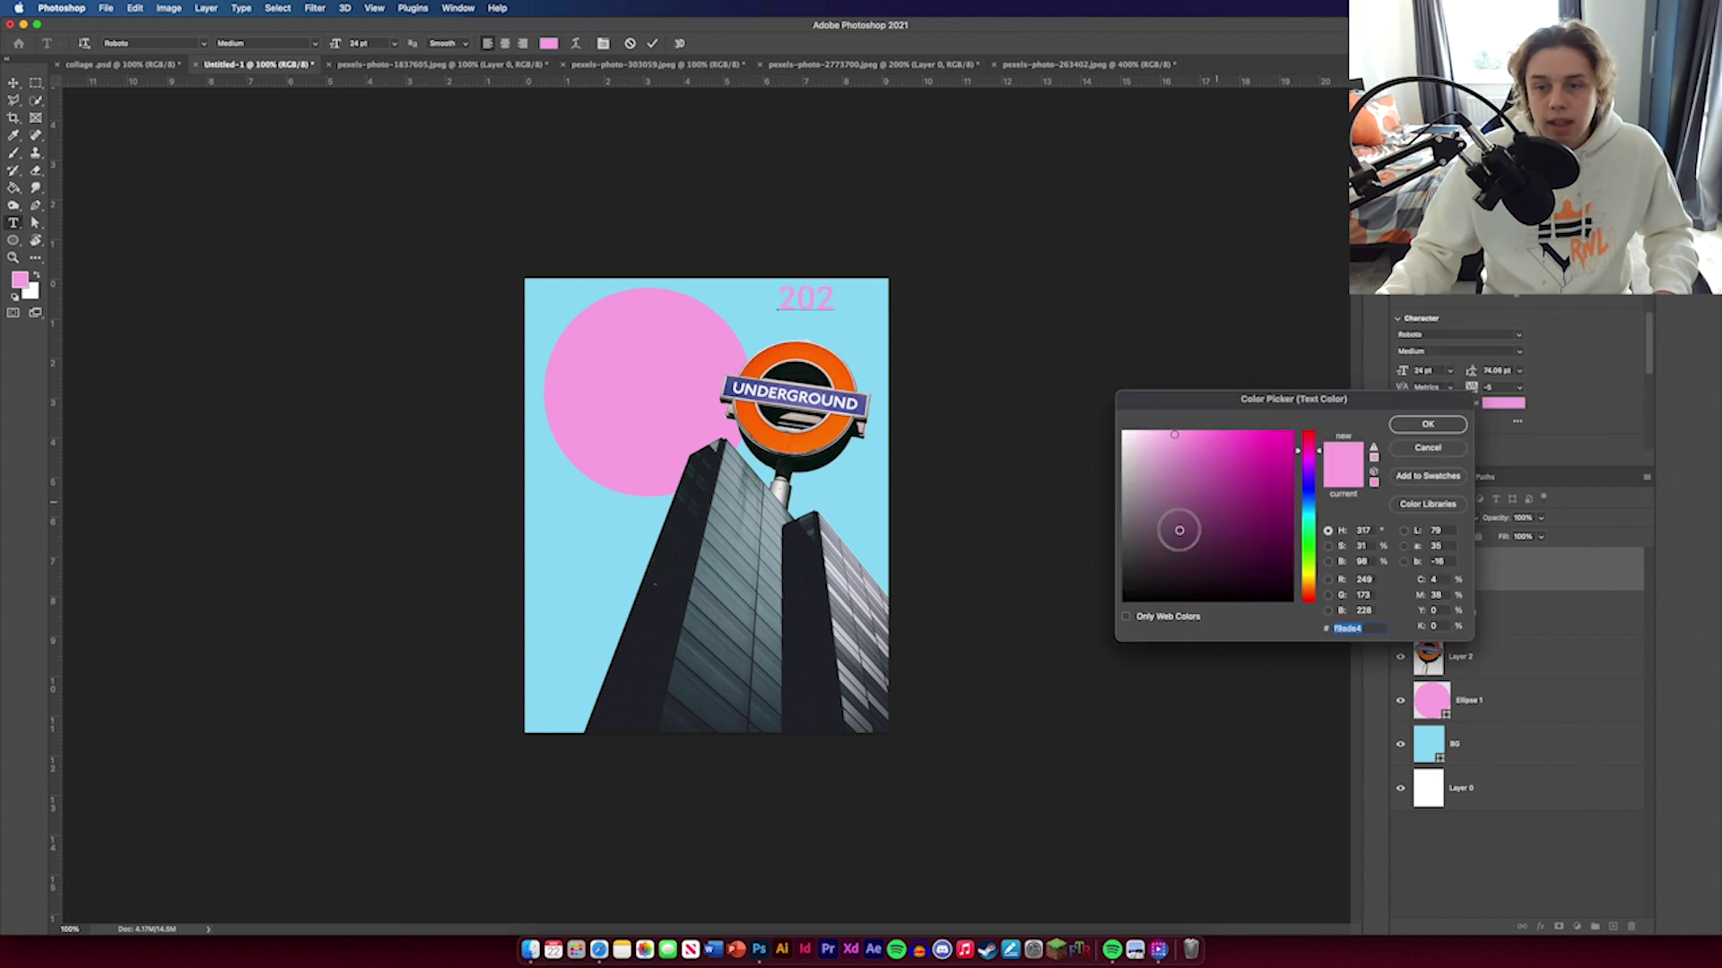
pyautogui.moveTo(1180, 519); pyautogui.dragTo(1076, 634)
pyautogui.click(1444, 425)
pyautogui.click(1518, 334)
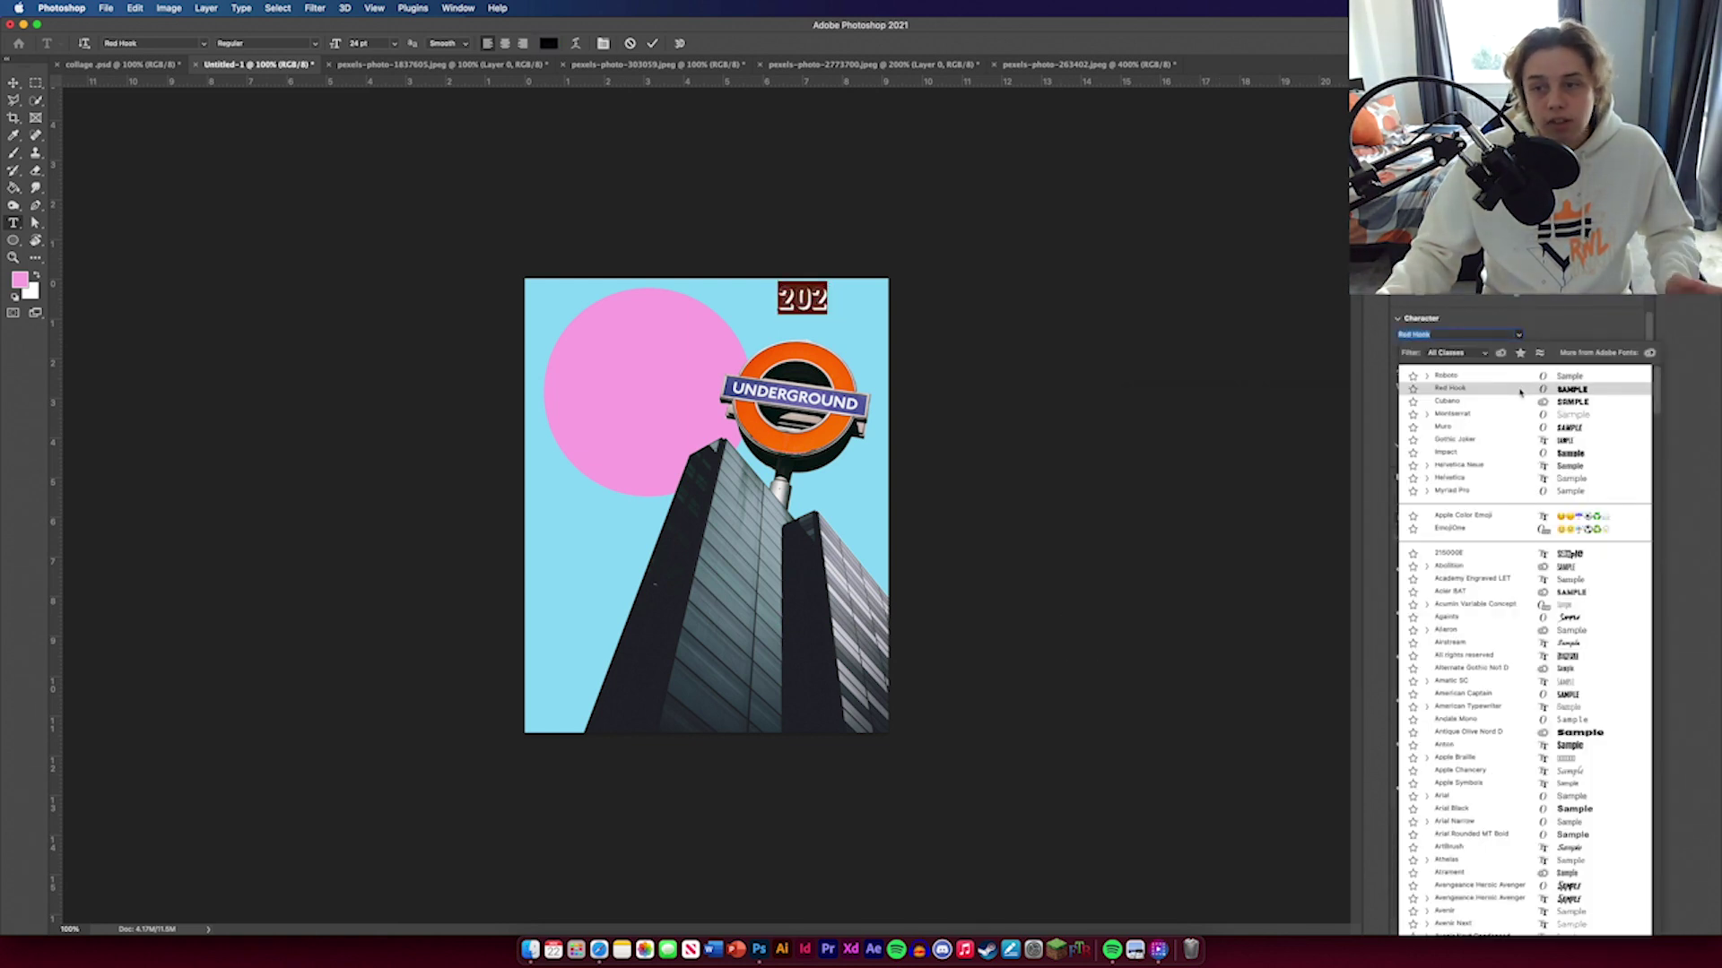
pyautogui.click(1520, 392)
pyautogui.click(15, 83)
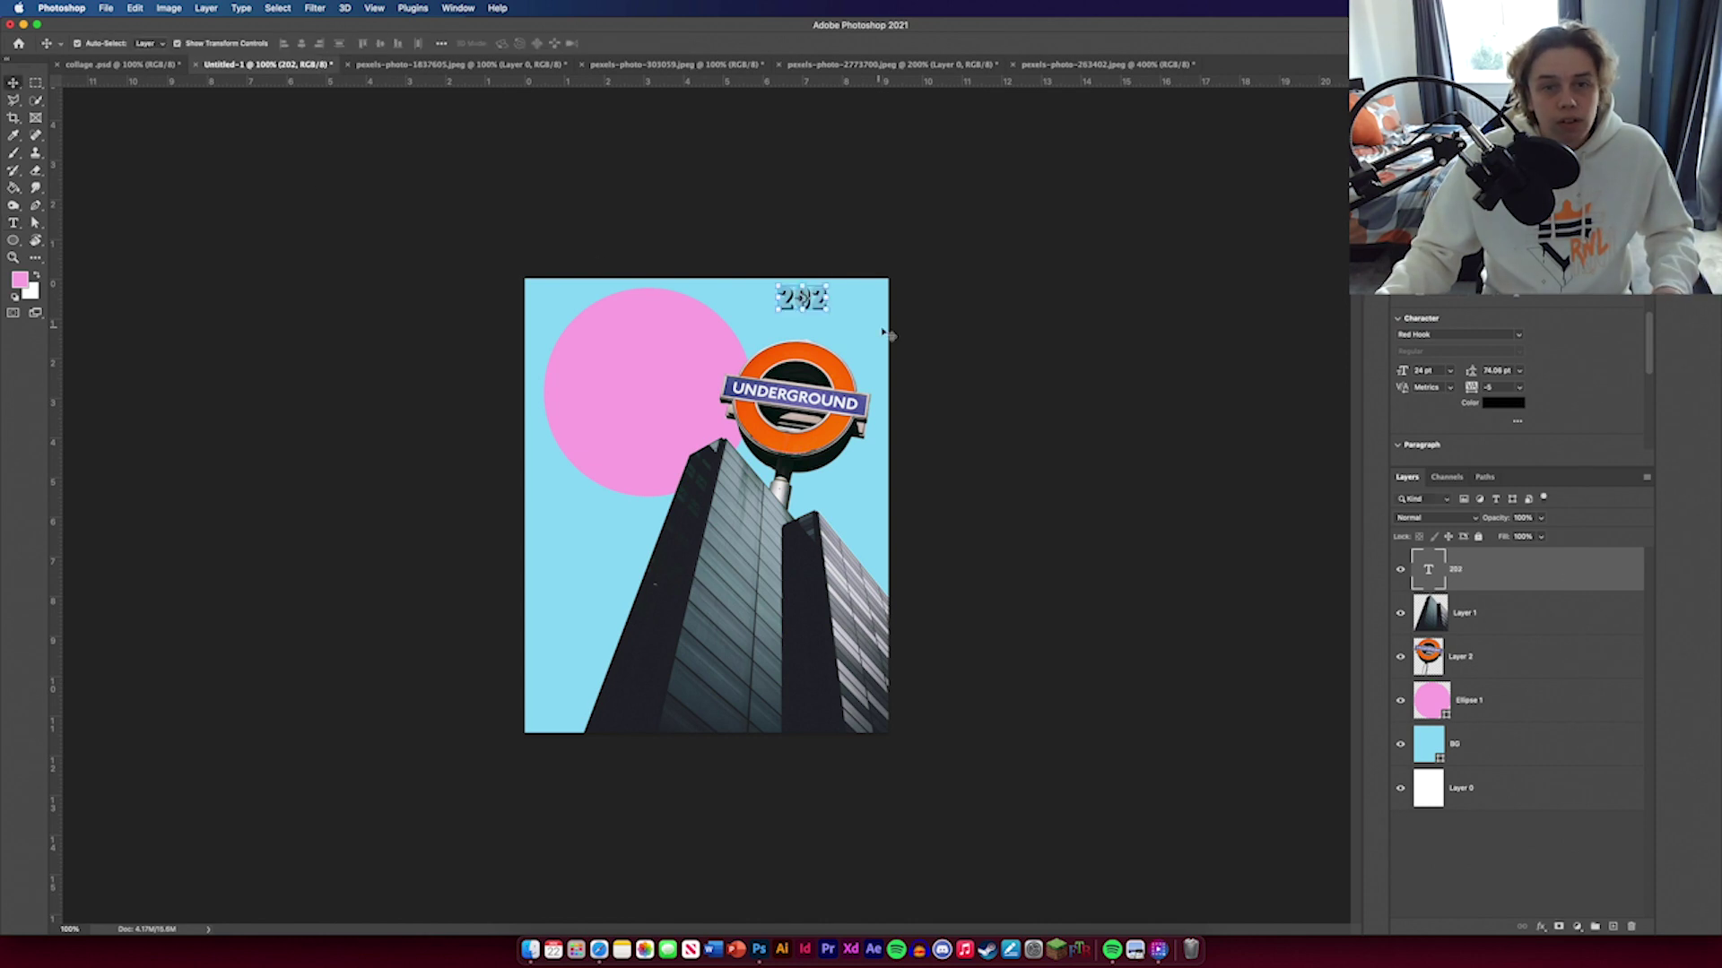
# Step: Enlarge the 202 text, lower the Underground sign, and nudge 202 upward
pyautogui.moveTo(835, 316); pyautogui.dragTo(871, 370)
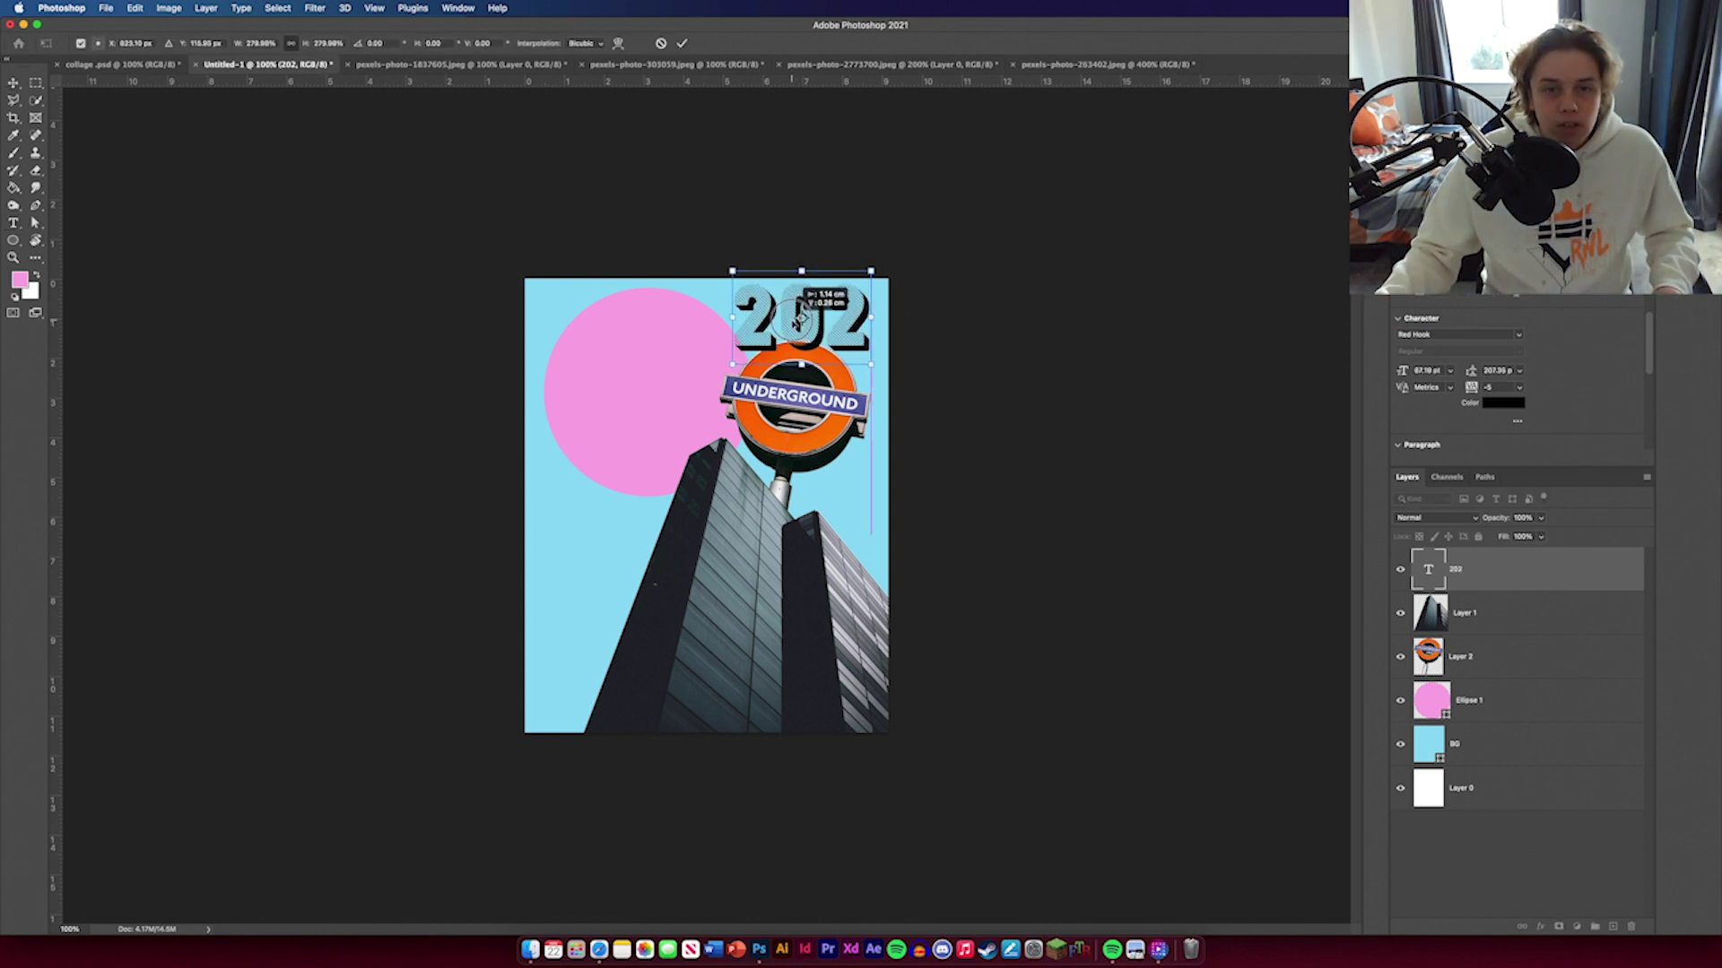
pyautogui.click(681, 43)
pyautogui.moveTo(813, 436); pyautogui.dragTo(832, 452)
pyautogui.click(1019, 454)
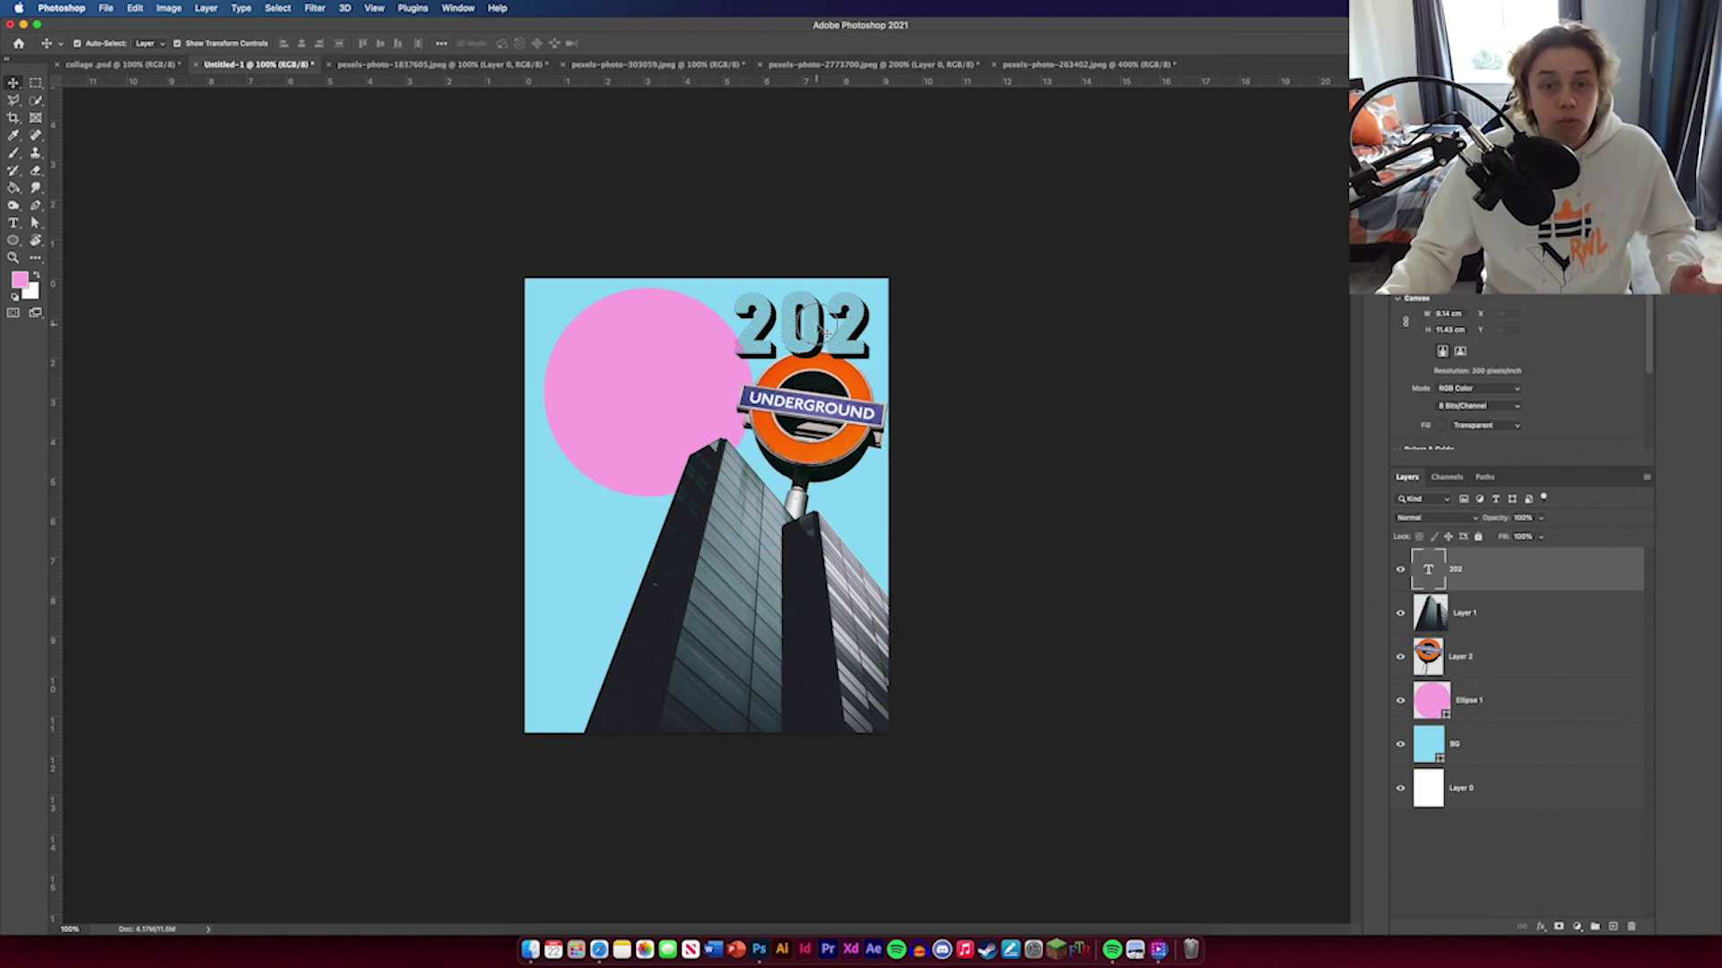
pyautogui.moveTo(824, 330); pyautogui.dragTo(824, 319)
pyautogui.click(993, 370)
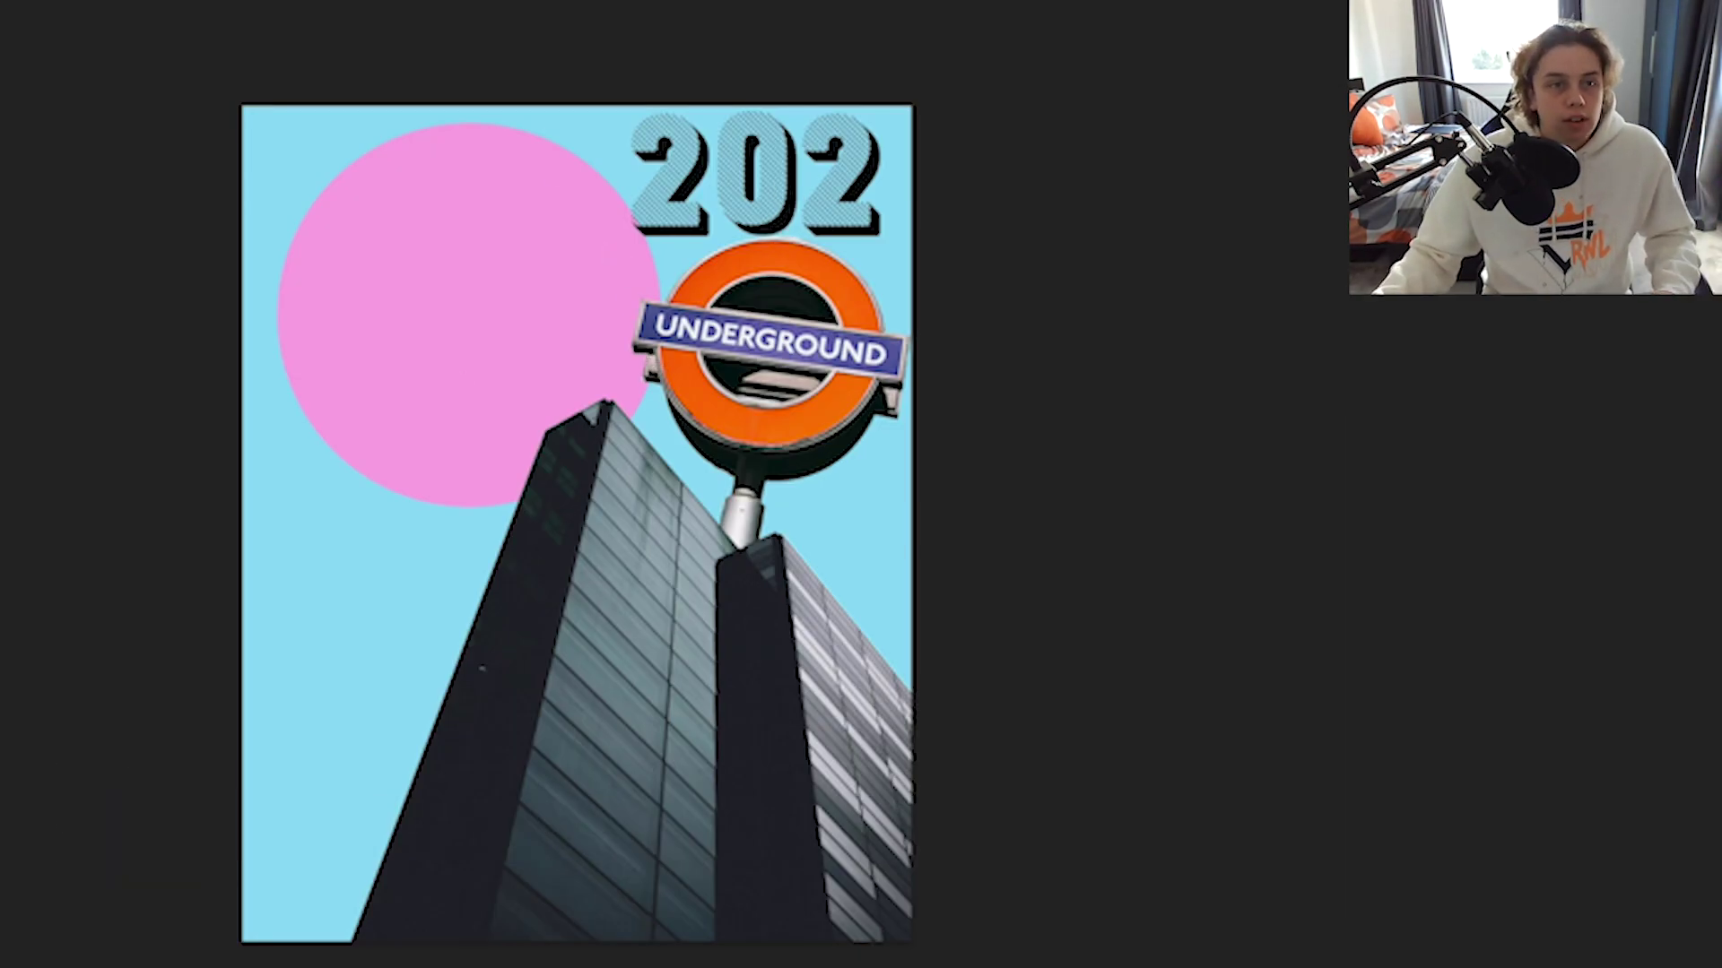
# Step: Close the building photo without saving changes
pyautogui.hotkey('ctrl', 'Tab')
pyautogui.press('super+w')
pyautogui.click(821, 239)
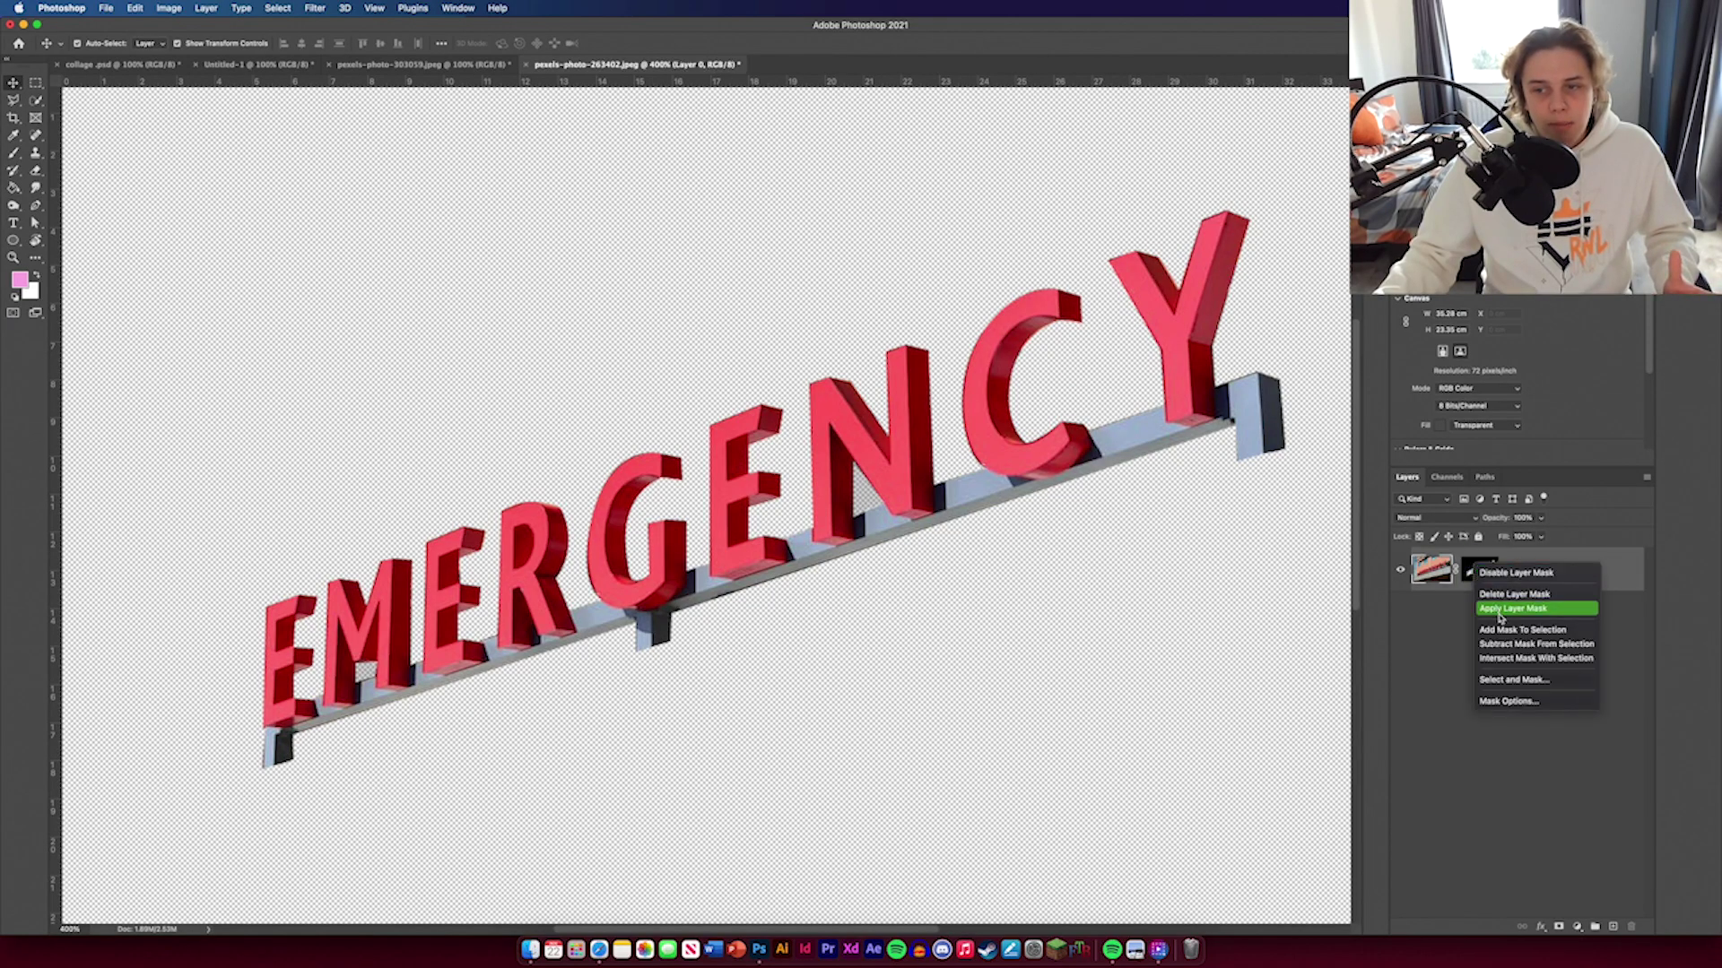
# Step: Drag the EMERGENCY lettering into the poster as the top layer
pyautogui.click(1497, 614)
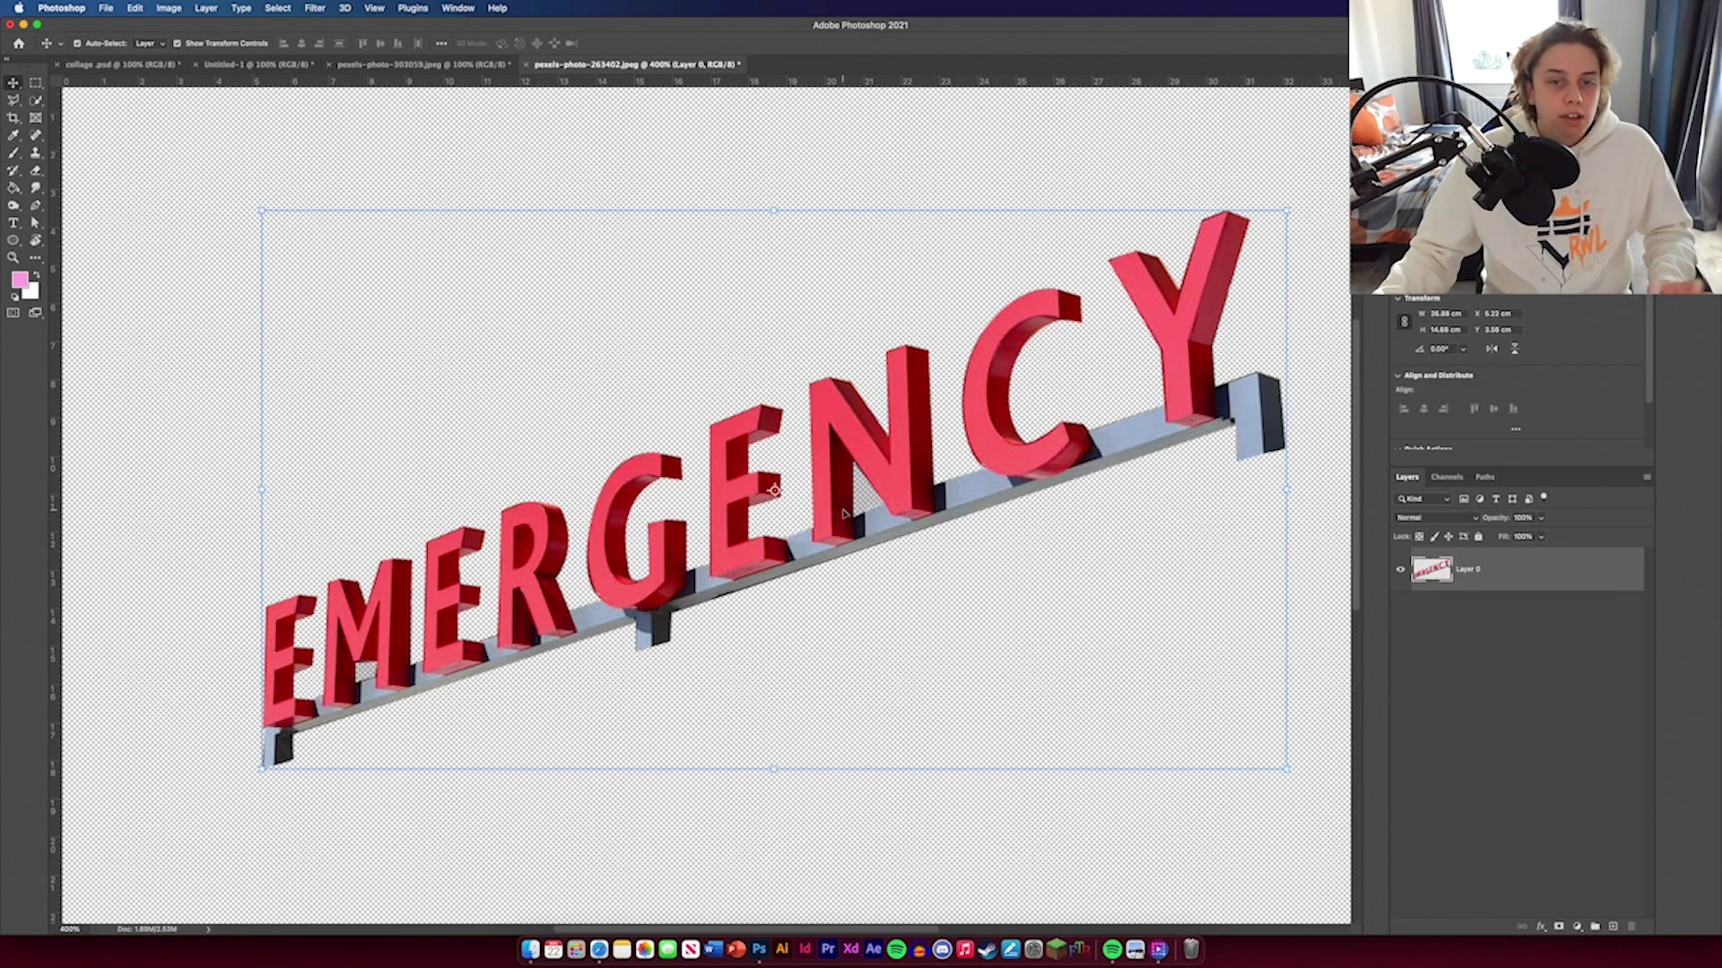
pyautogui.moveTo(849, 513); pyautogui.dragTo(646, 476)
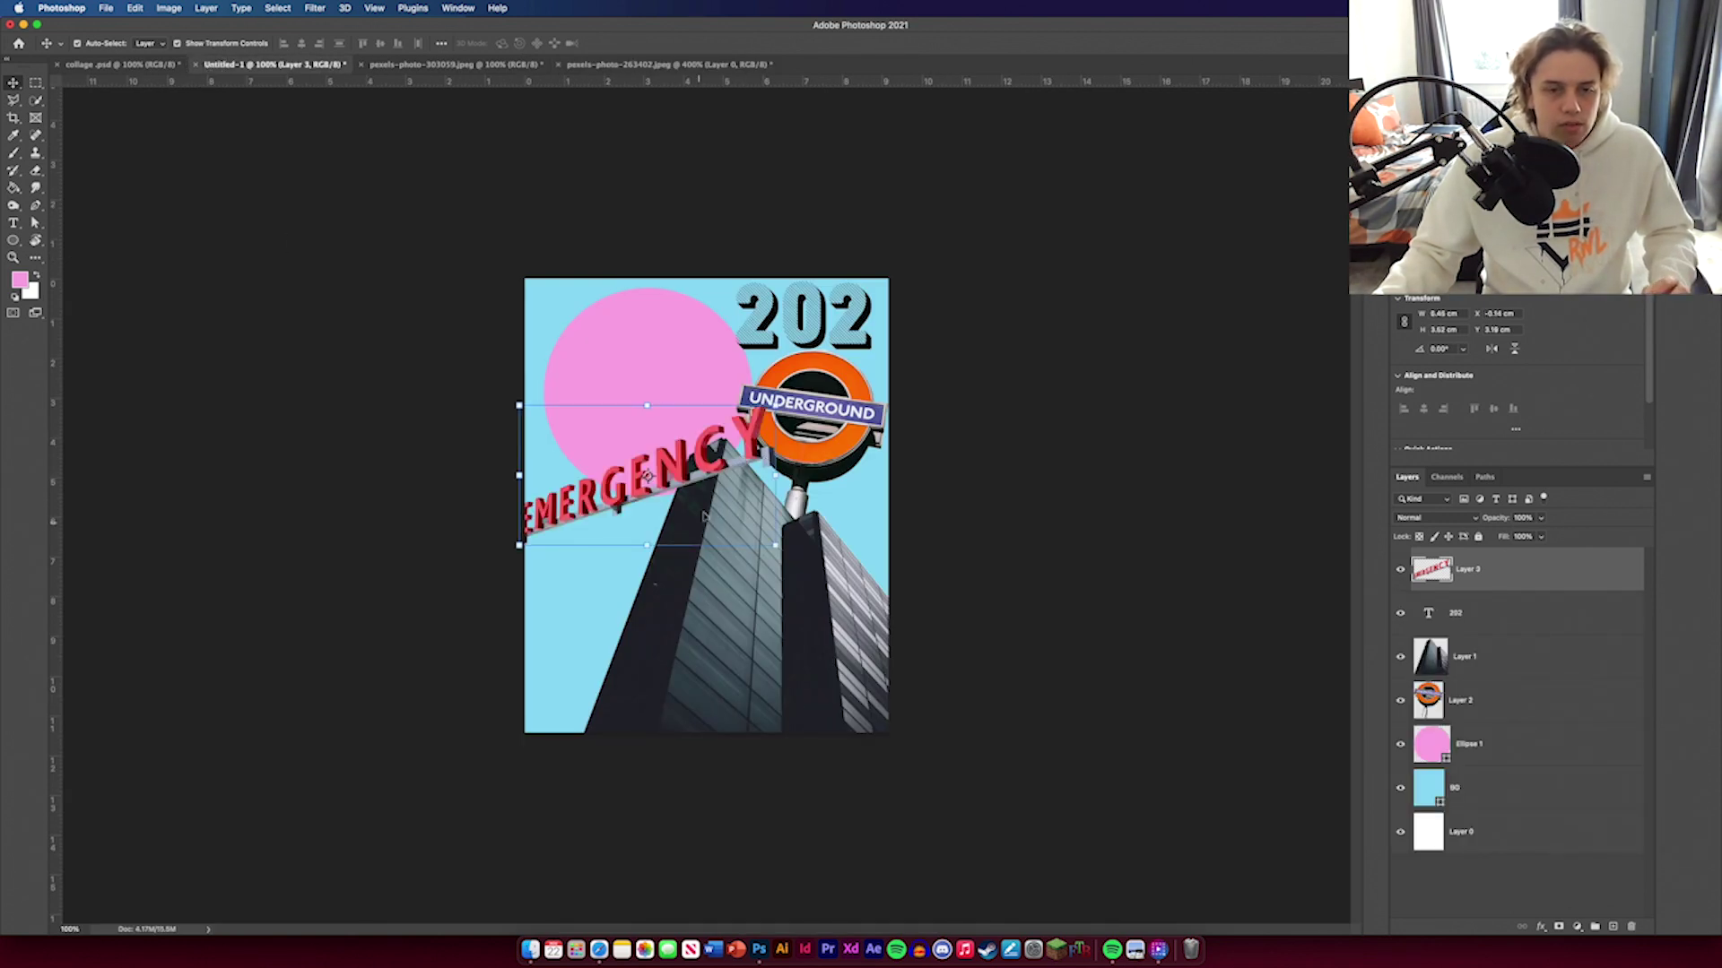
pyautogui.press('super+bracketleft')
pyautogui.press('super+bracketleft')
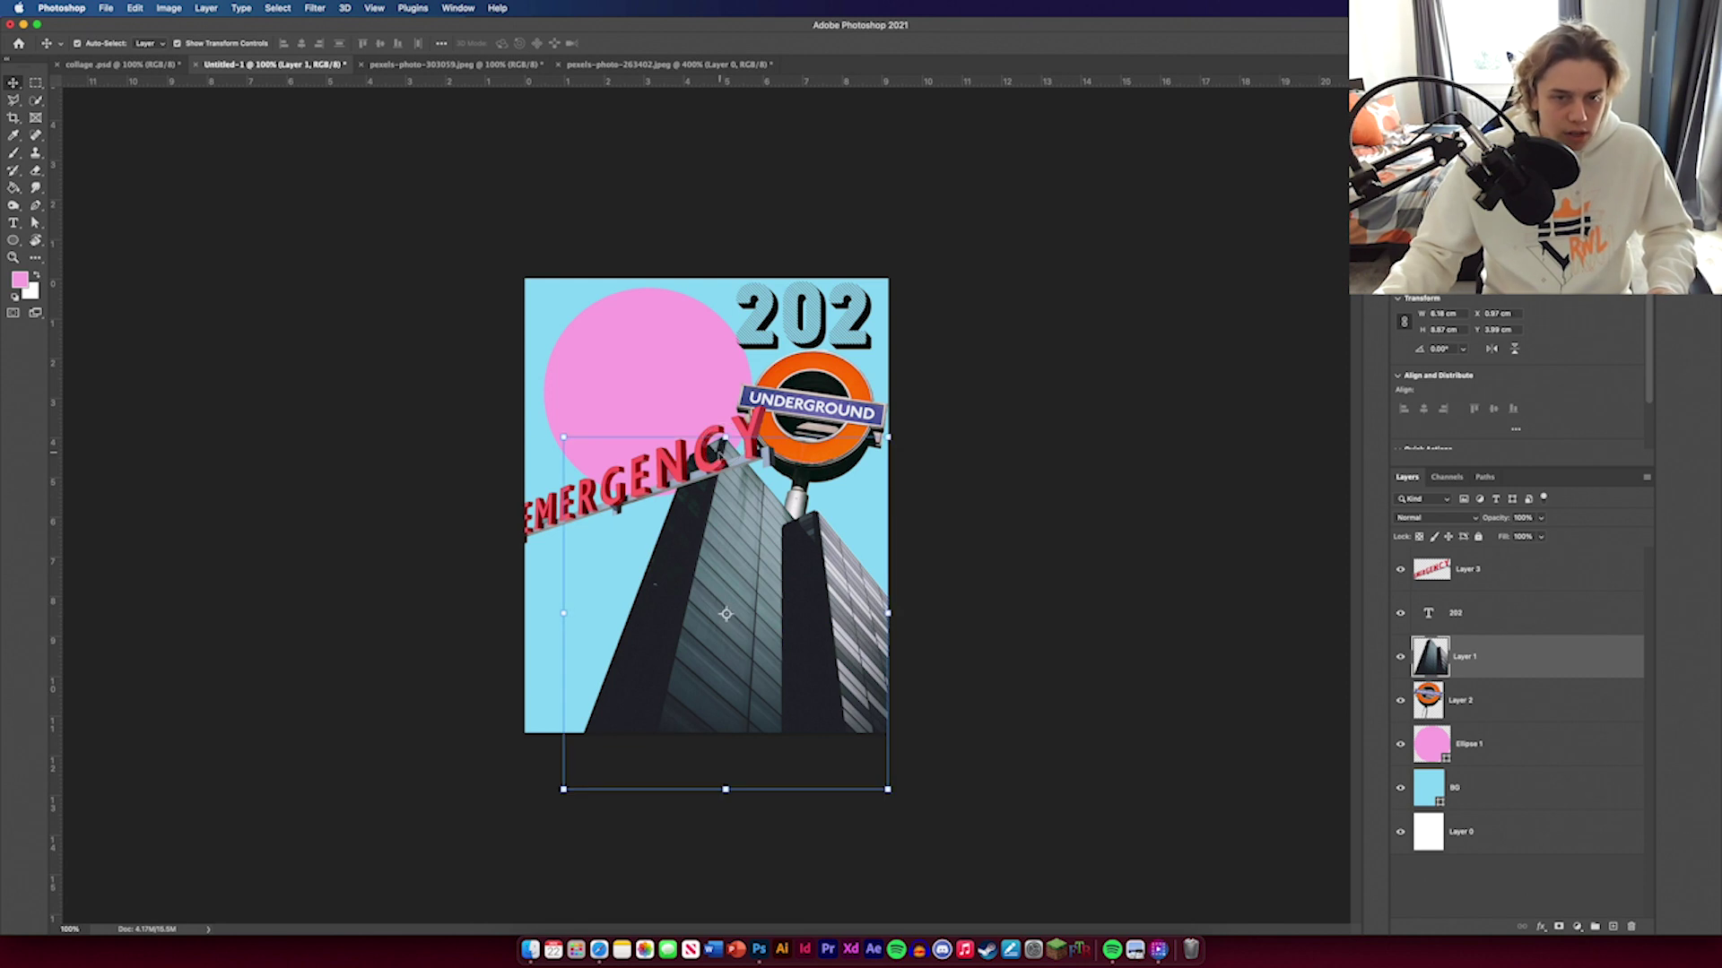
pyautogui.press('super+bracketright')
pyautogui.press('super+bracketright')
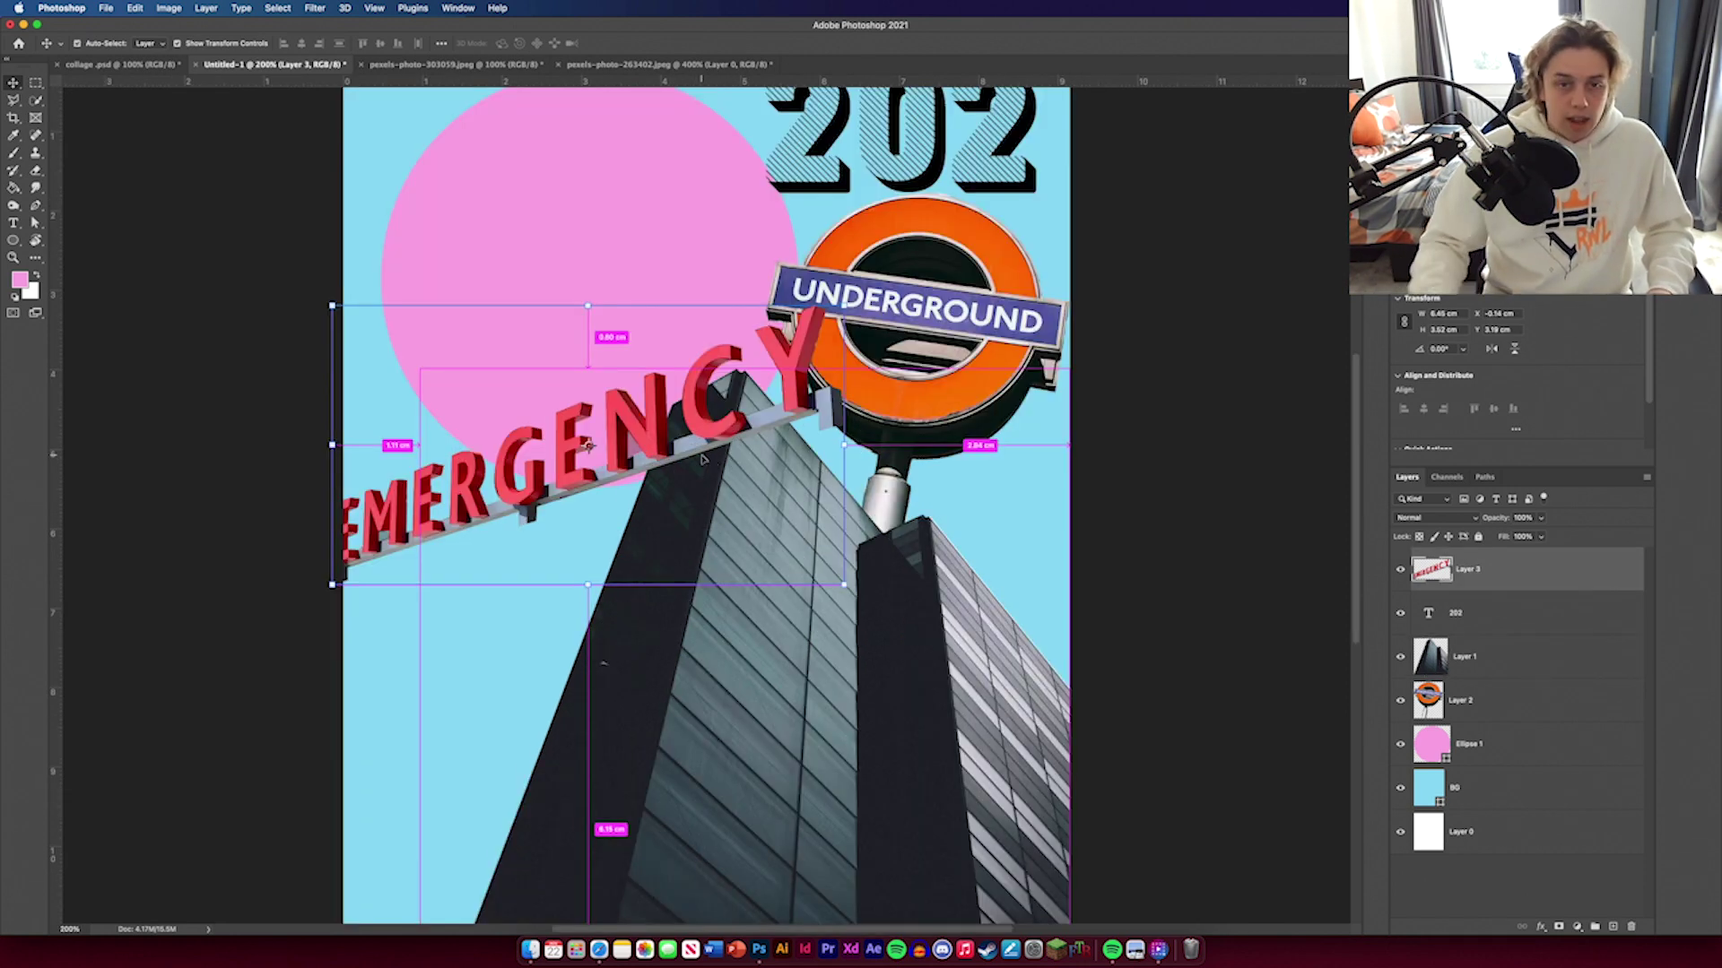
# Step: Apply a perspective transform to EMERGENCY and shift it up-left
pyautogui.press('super+t')
pyautogui.press('super+equal')
pyautogui.rightClick(689, 406)
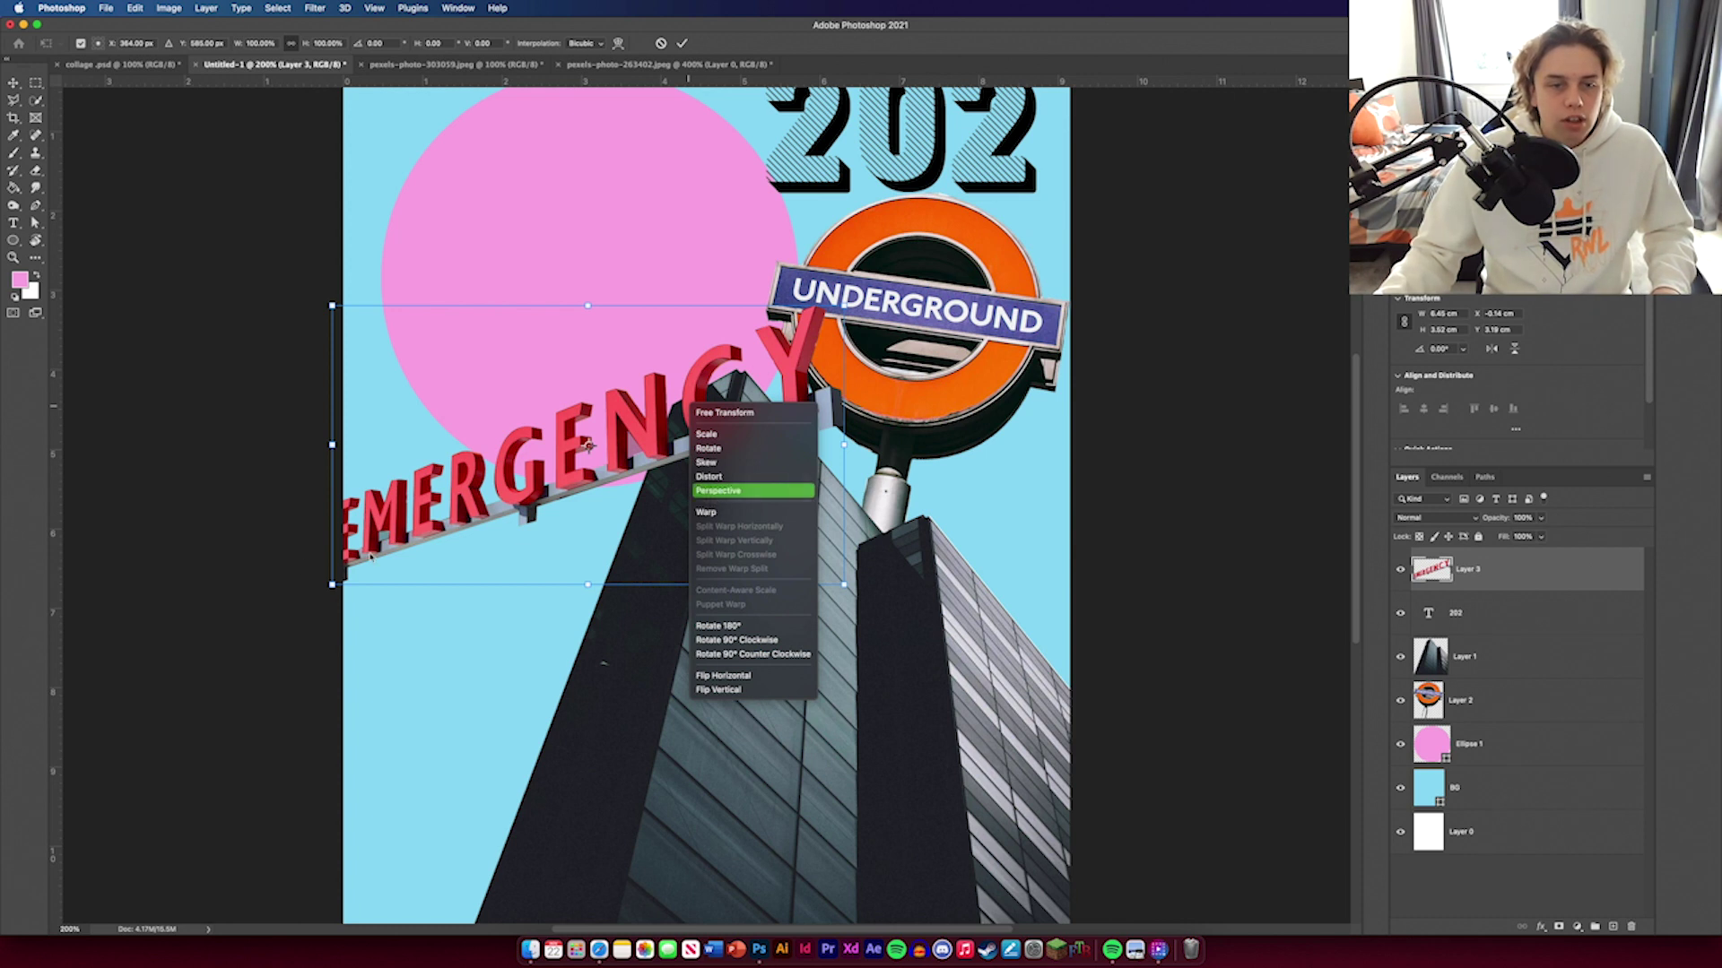
pyautogui.moveTo(333, 584); pyautogui.dragTo(425, 808)
pyautogui.moveTo(843, 442); pyautogui.dragTo(721, 366)
pyautogui.moveTo(473, 134); pyautogui.dragTo(425, 118)
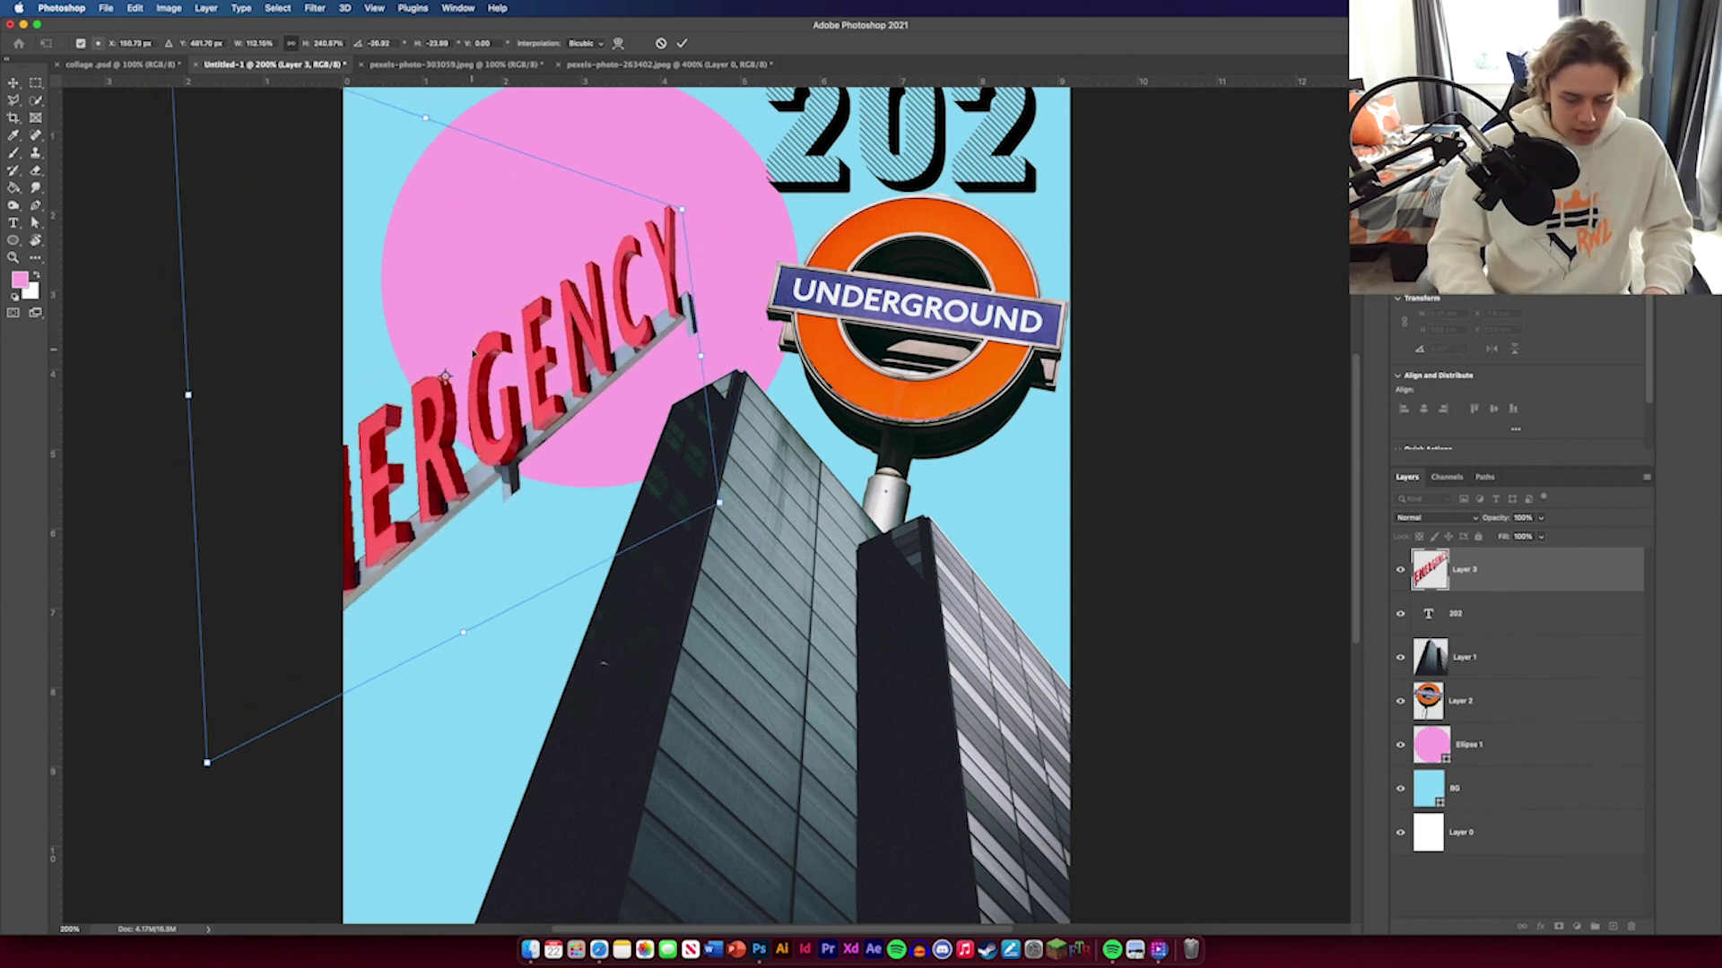
# Step: Rotate and reposition EMERGENCY so it tilts over the building
pyautogui.press('super+minus')
pyautogui.moveTo(461, 338); pyautogui.dragTo(407, 320)
pyautogui.moveTo(574, 530); pyautogui.dragTo(691, 618)
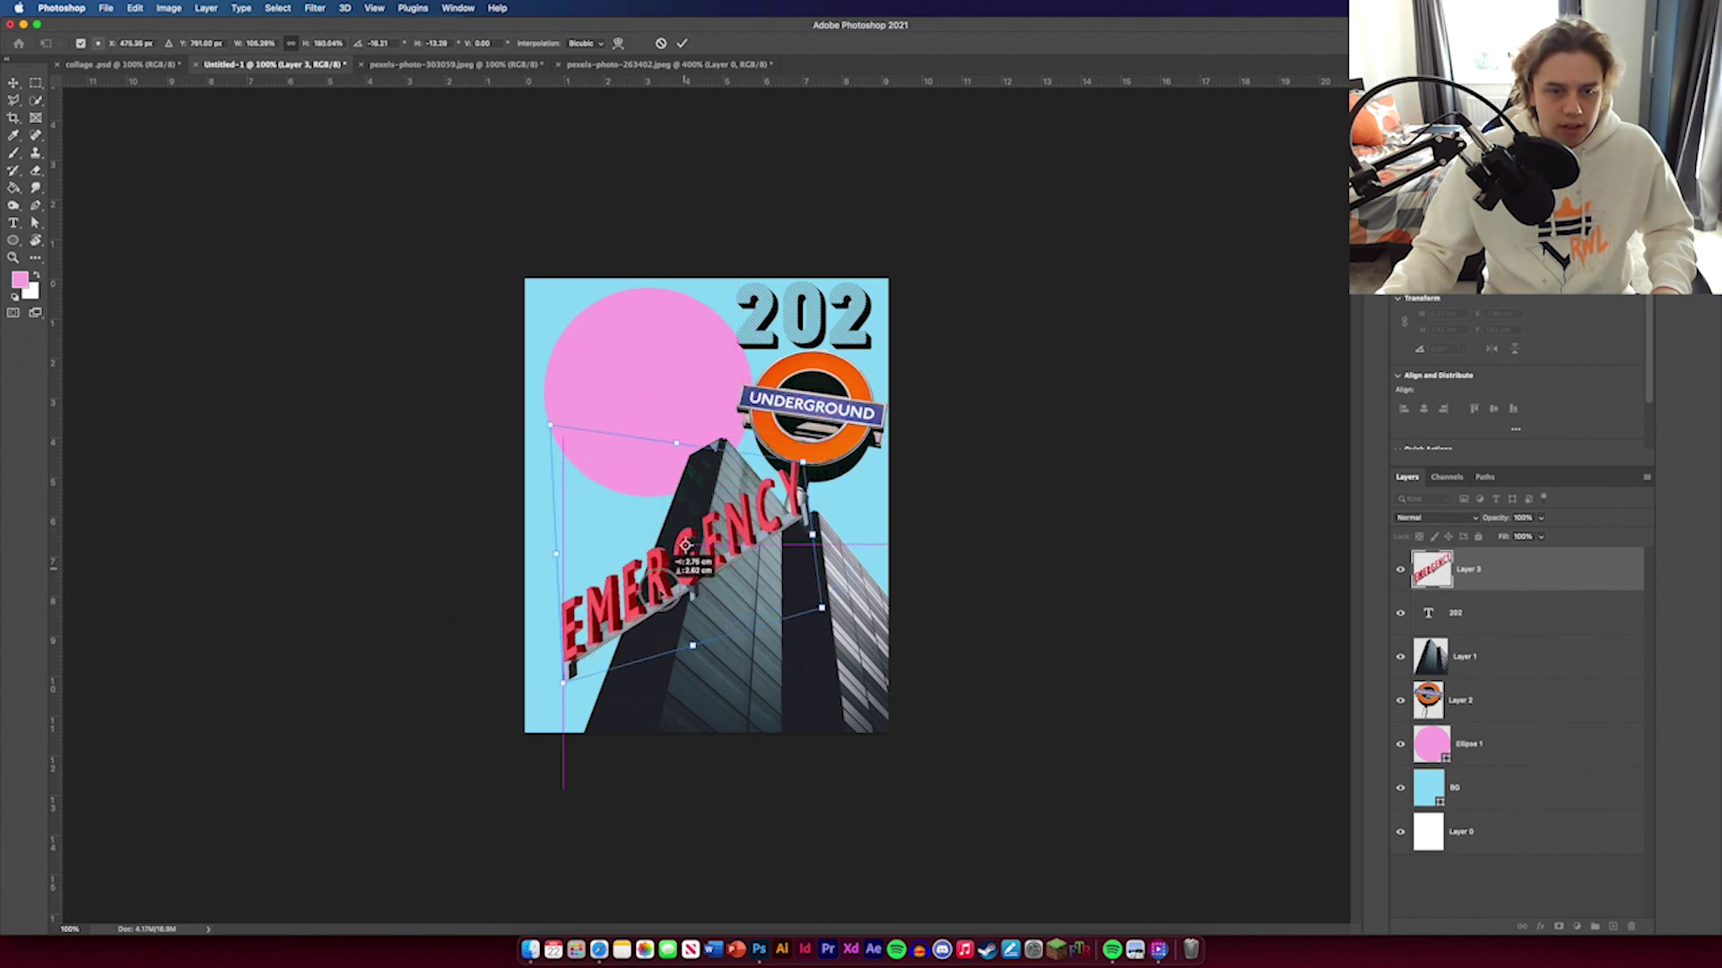
pyautogui.moveTo(790, 489); pyautogui.dragTo(812, 462)
pyautogui.moveTo(696, 575); pyautogui.dragTo(600, 511)
# Step: Skew EMERGENCY from its bottom-left corner and move it right
pyautogui.rightClick(674, 478)
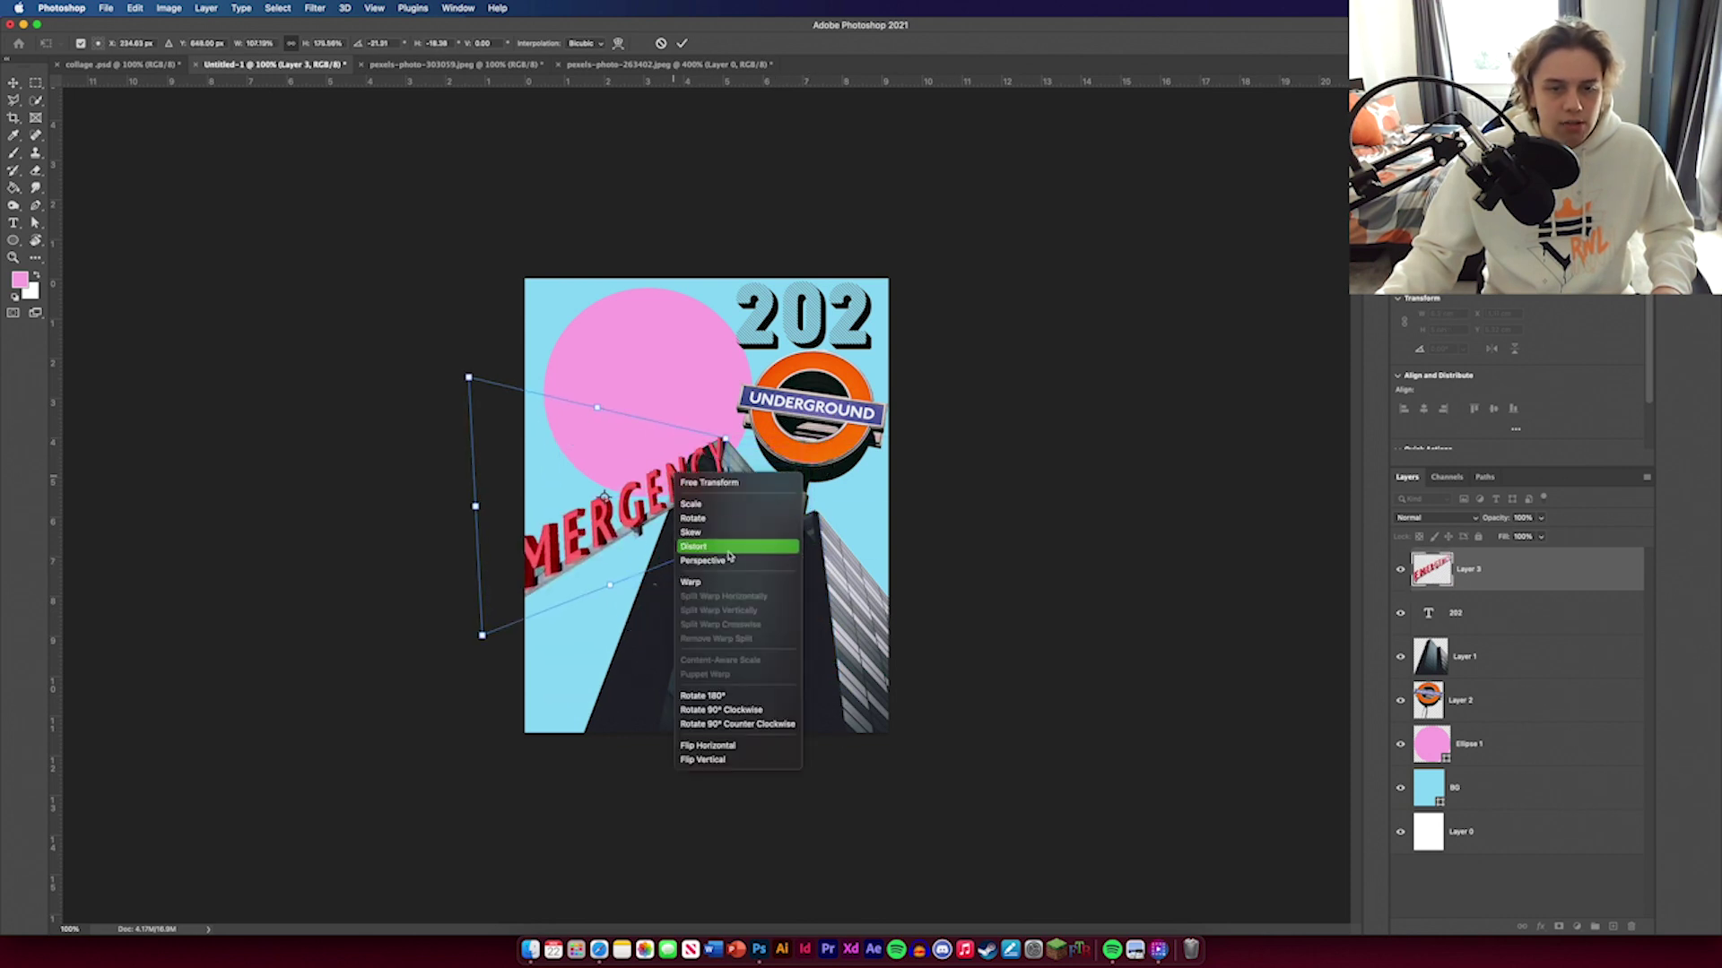
pyautogui.click(691, 531)
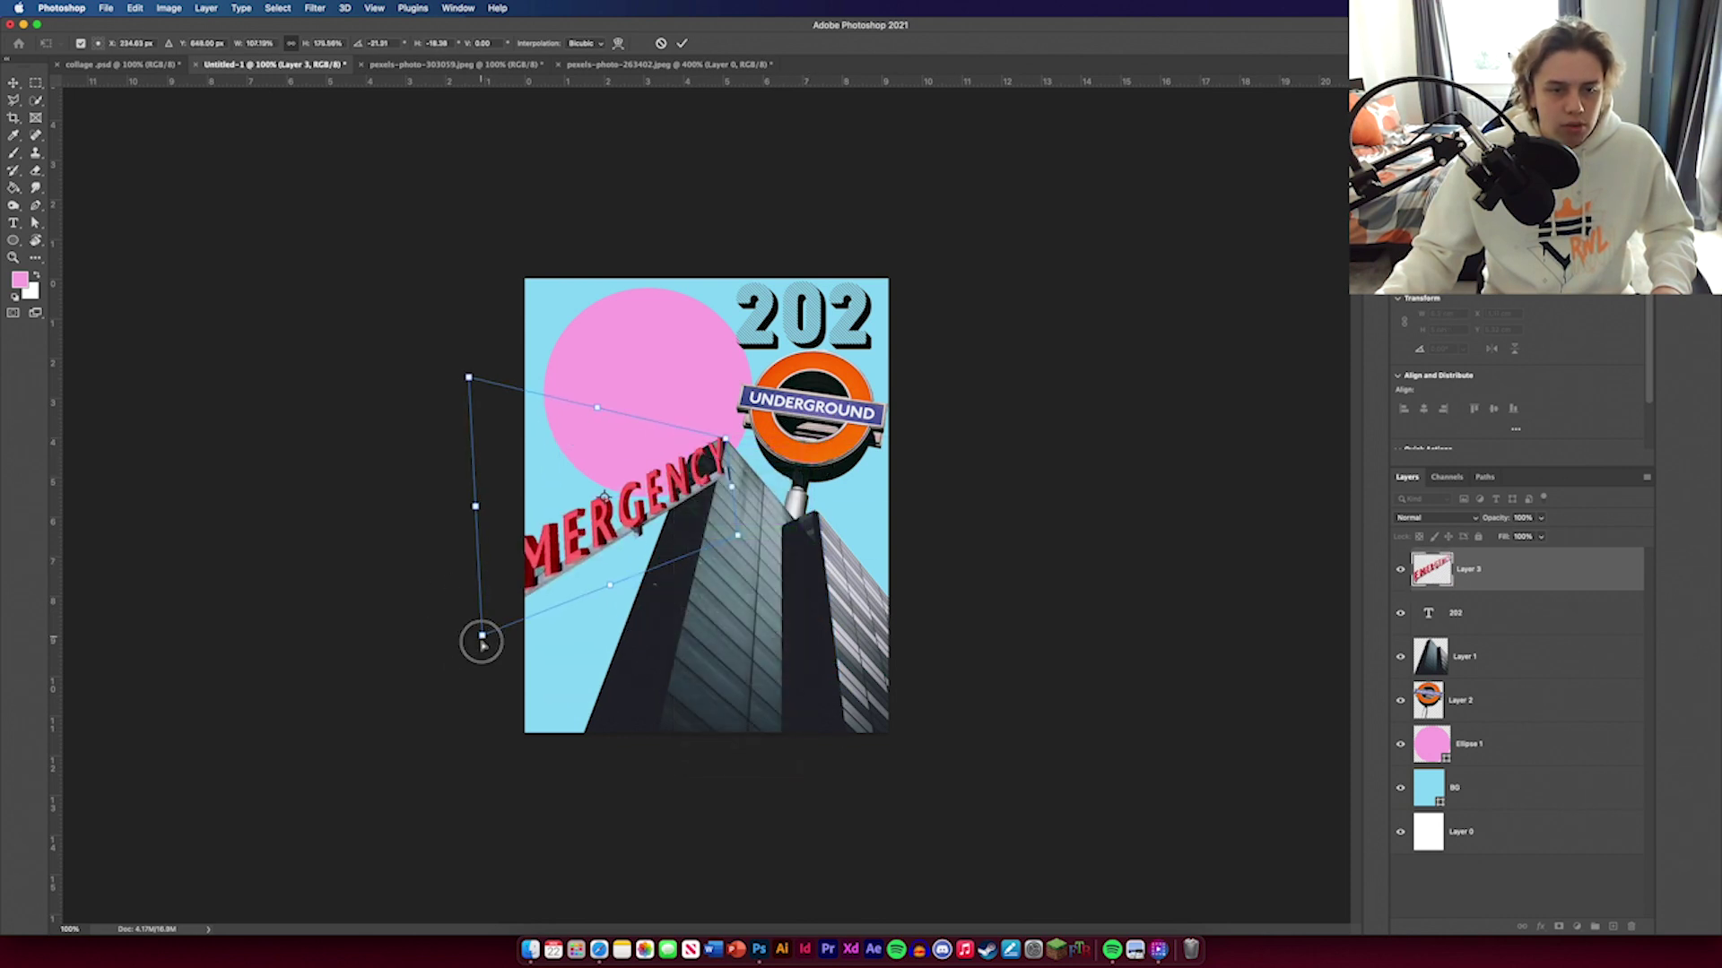
pyautogui.moveTo(482, 641); pyautogui.dragTo(488, 784)
pyautogui.moveTo(621, 448); pyautogui.dragTo(760, 420)
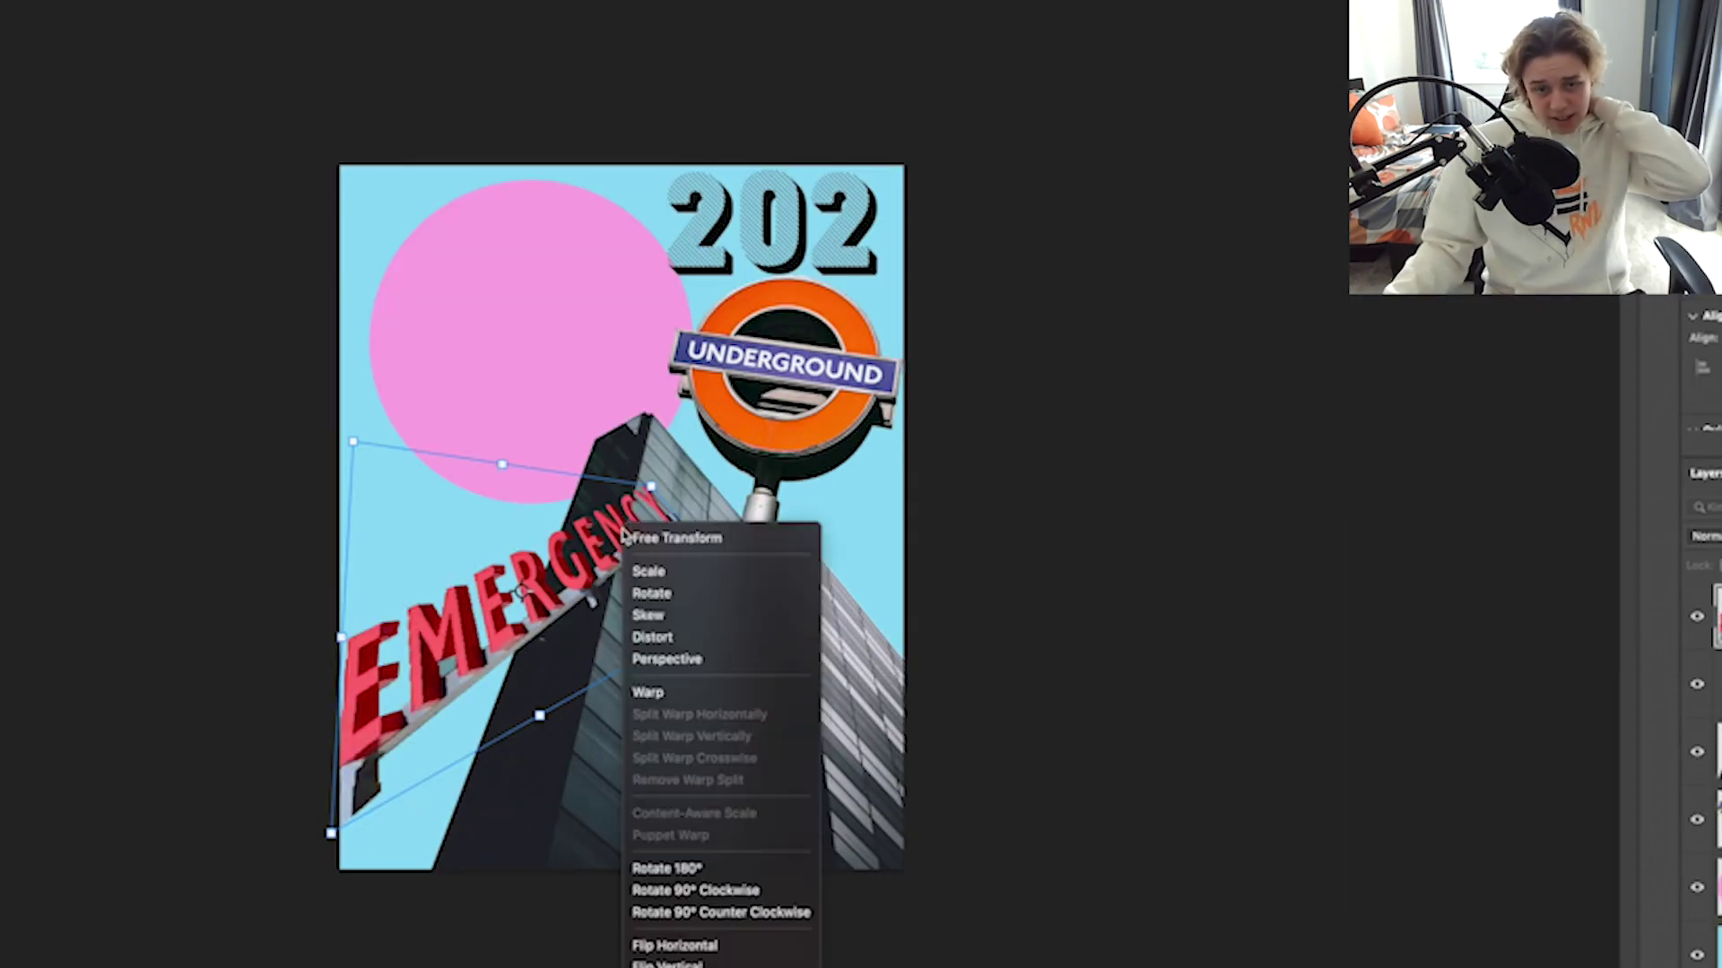
# Step: Distort EMERGENCY's corners so it runs steeply up the tower's left edge
pyautogui.rightClick(709, 512)
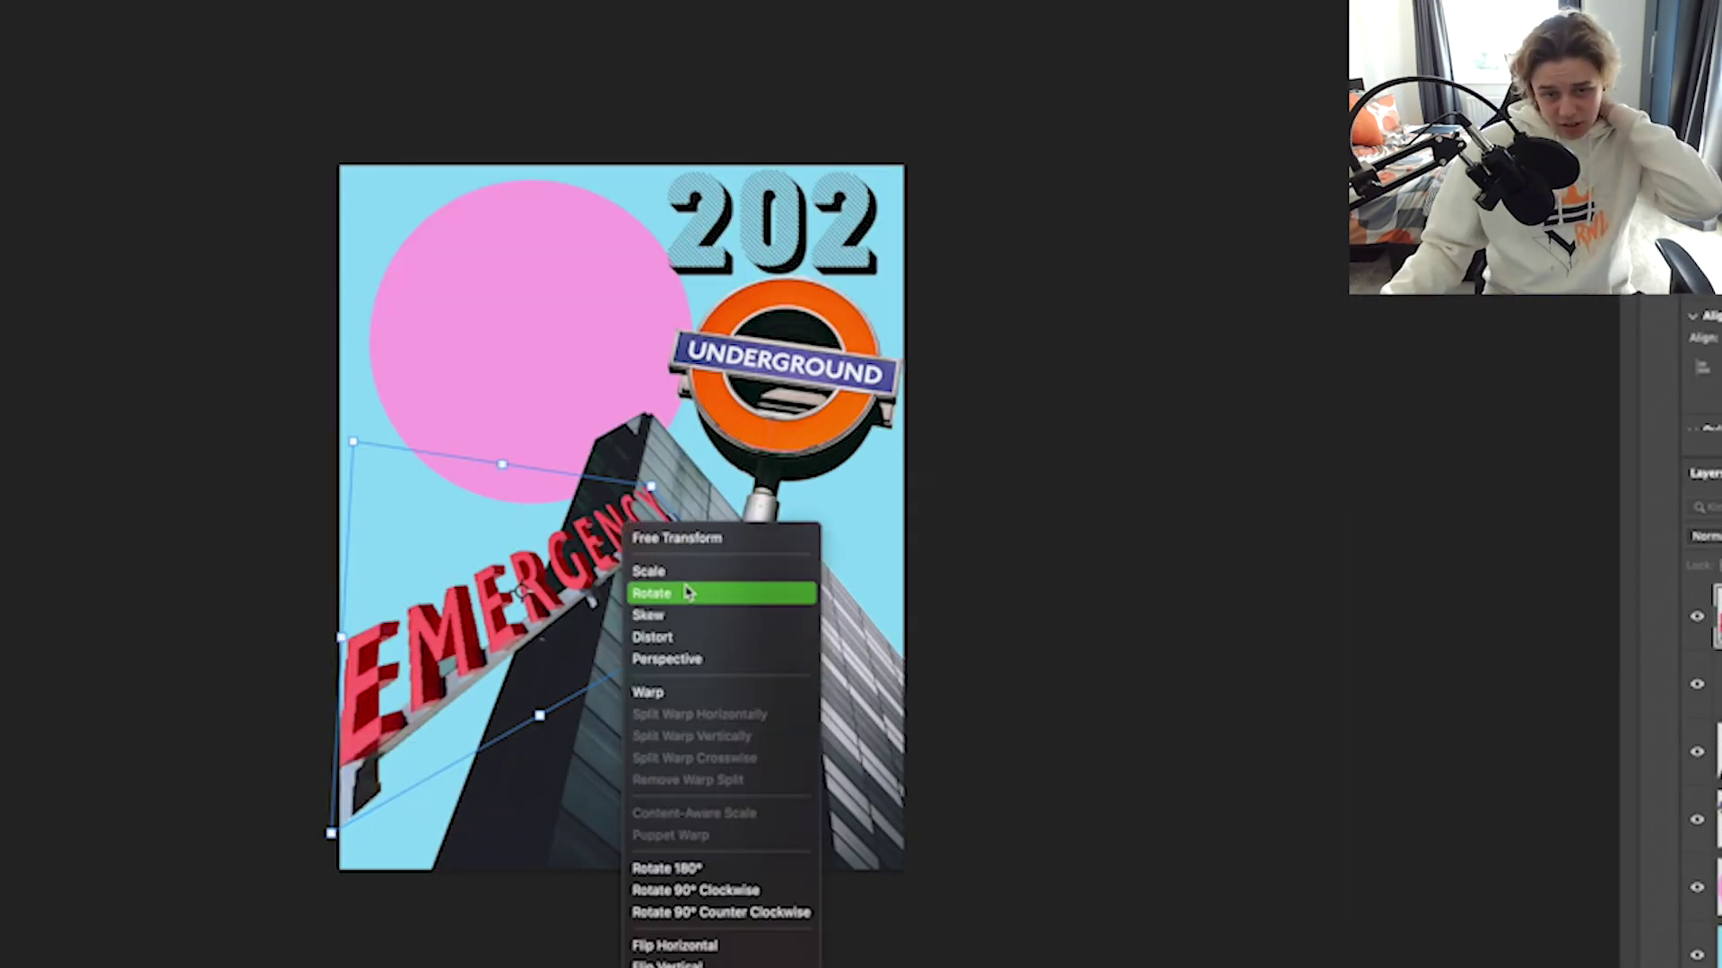
pyautogui.click(684, 637)
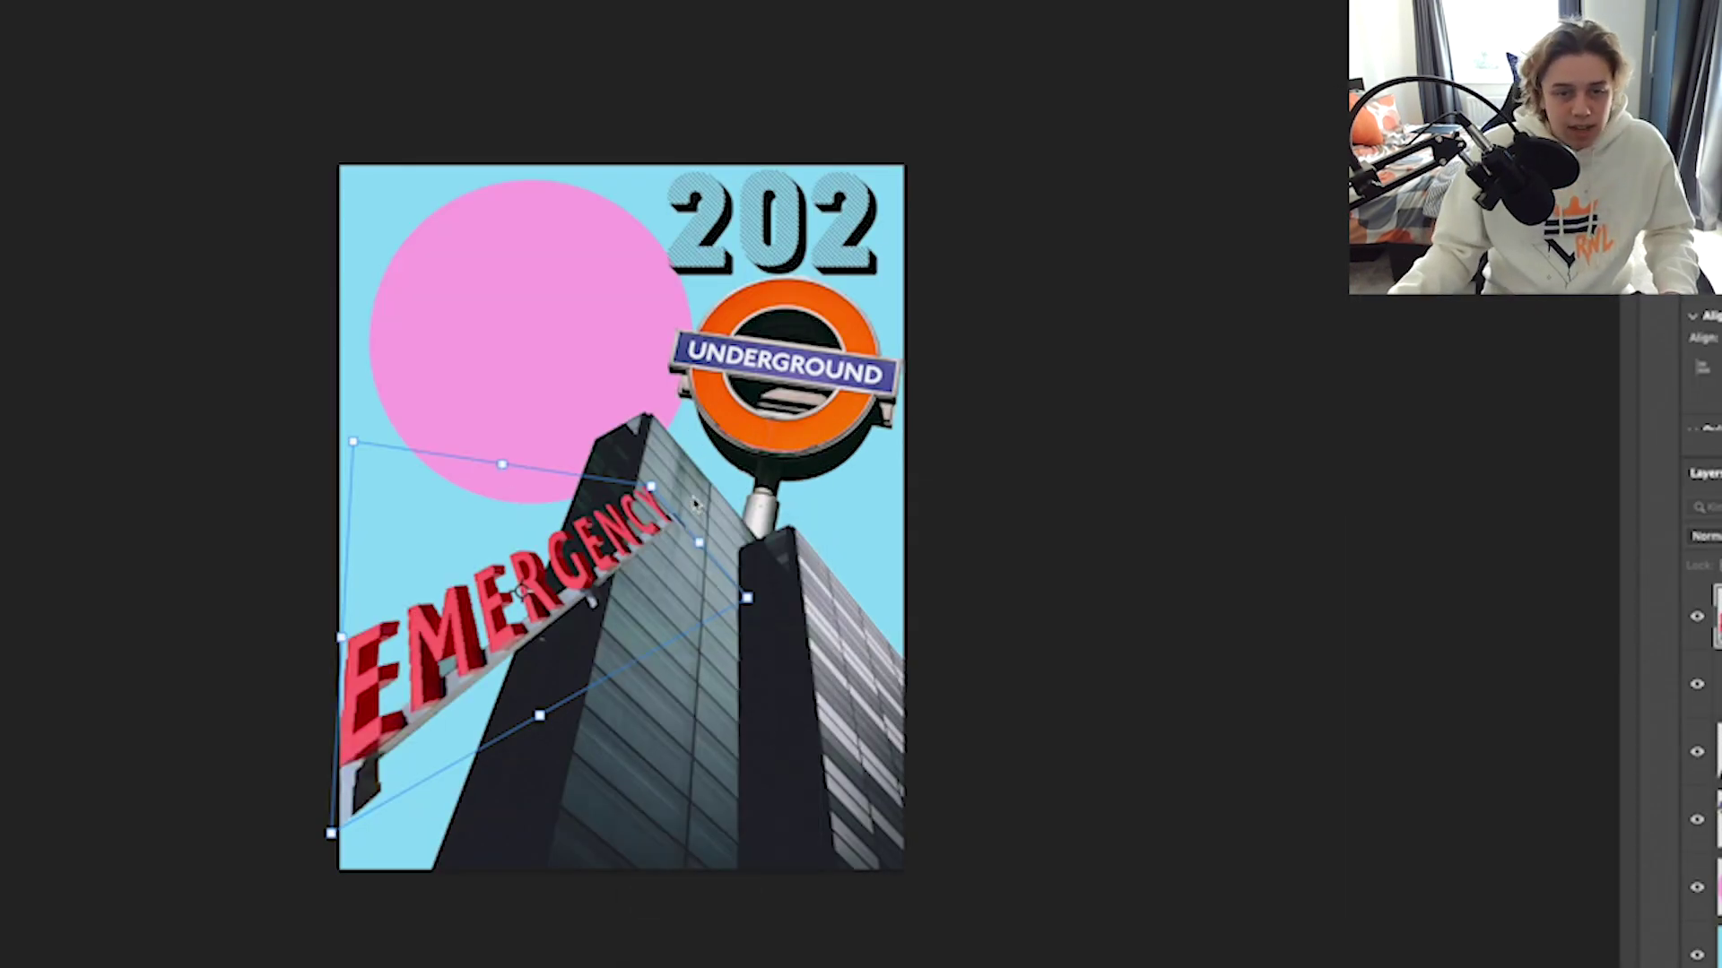
pyautogui.moveTo(695, 505); pyautogui.dragTo(657, 428)
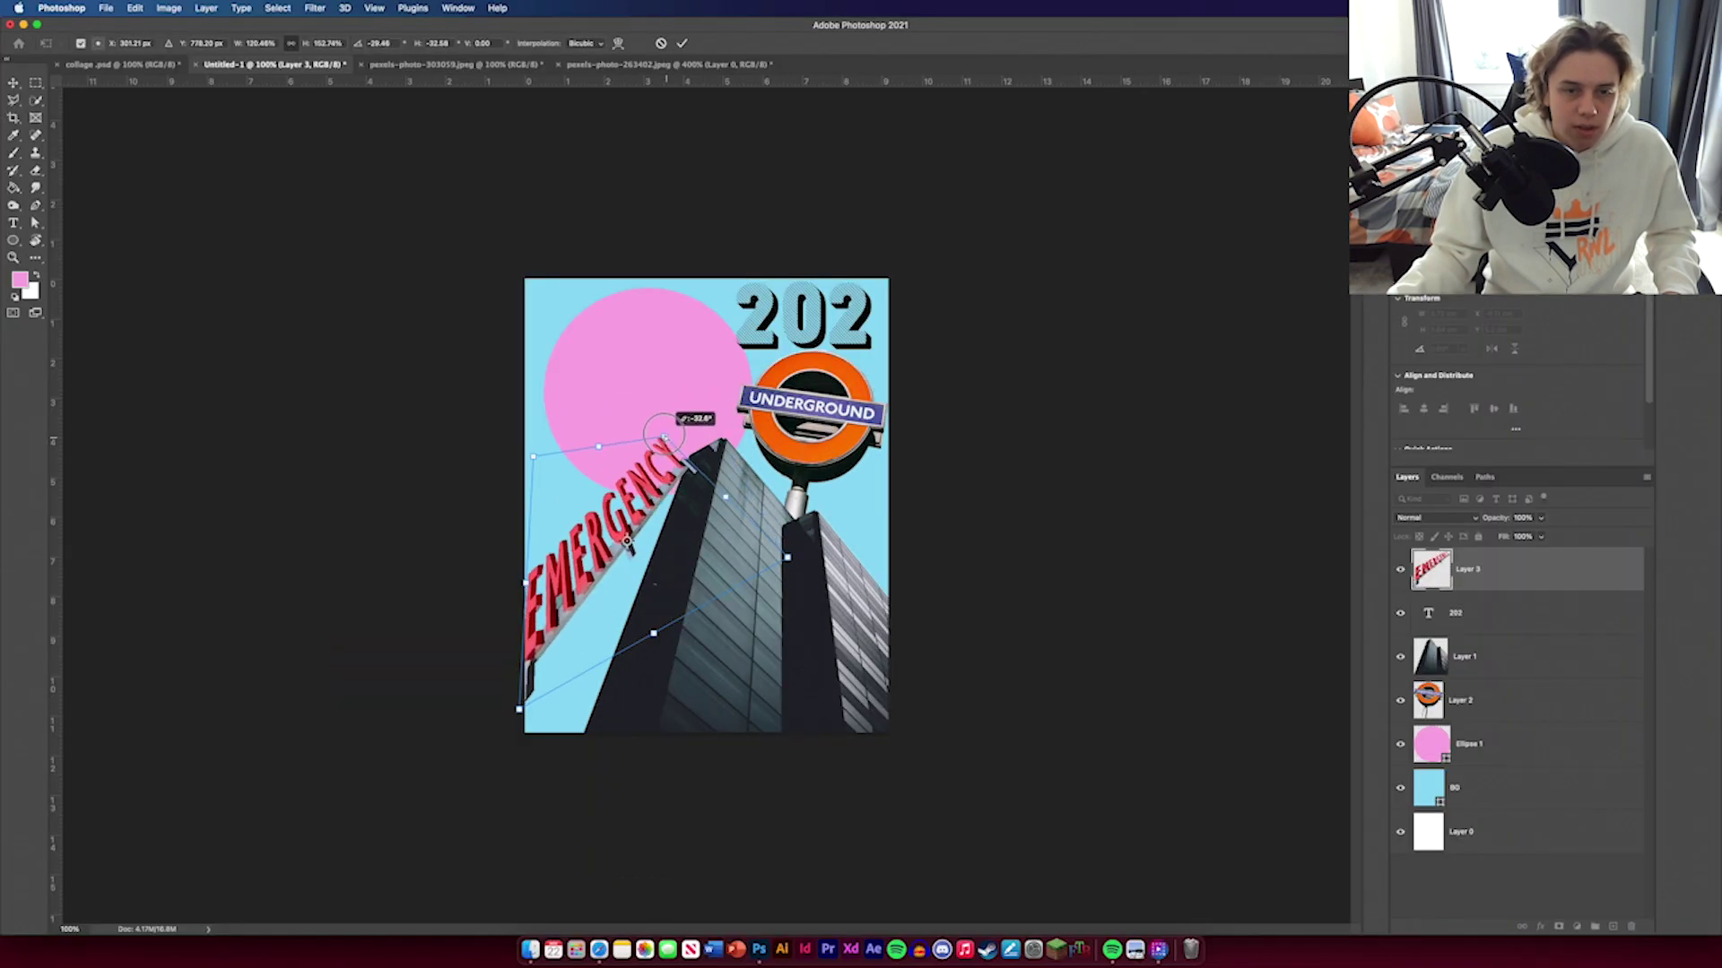
pyautogui.moveTo(519, 709); pyautogui.dragTo(578, 735)
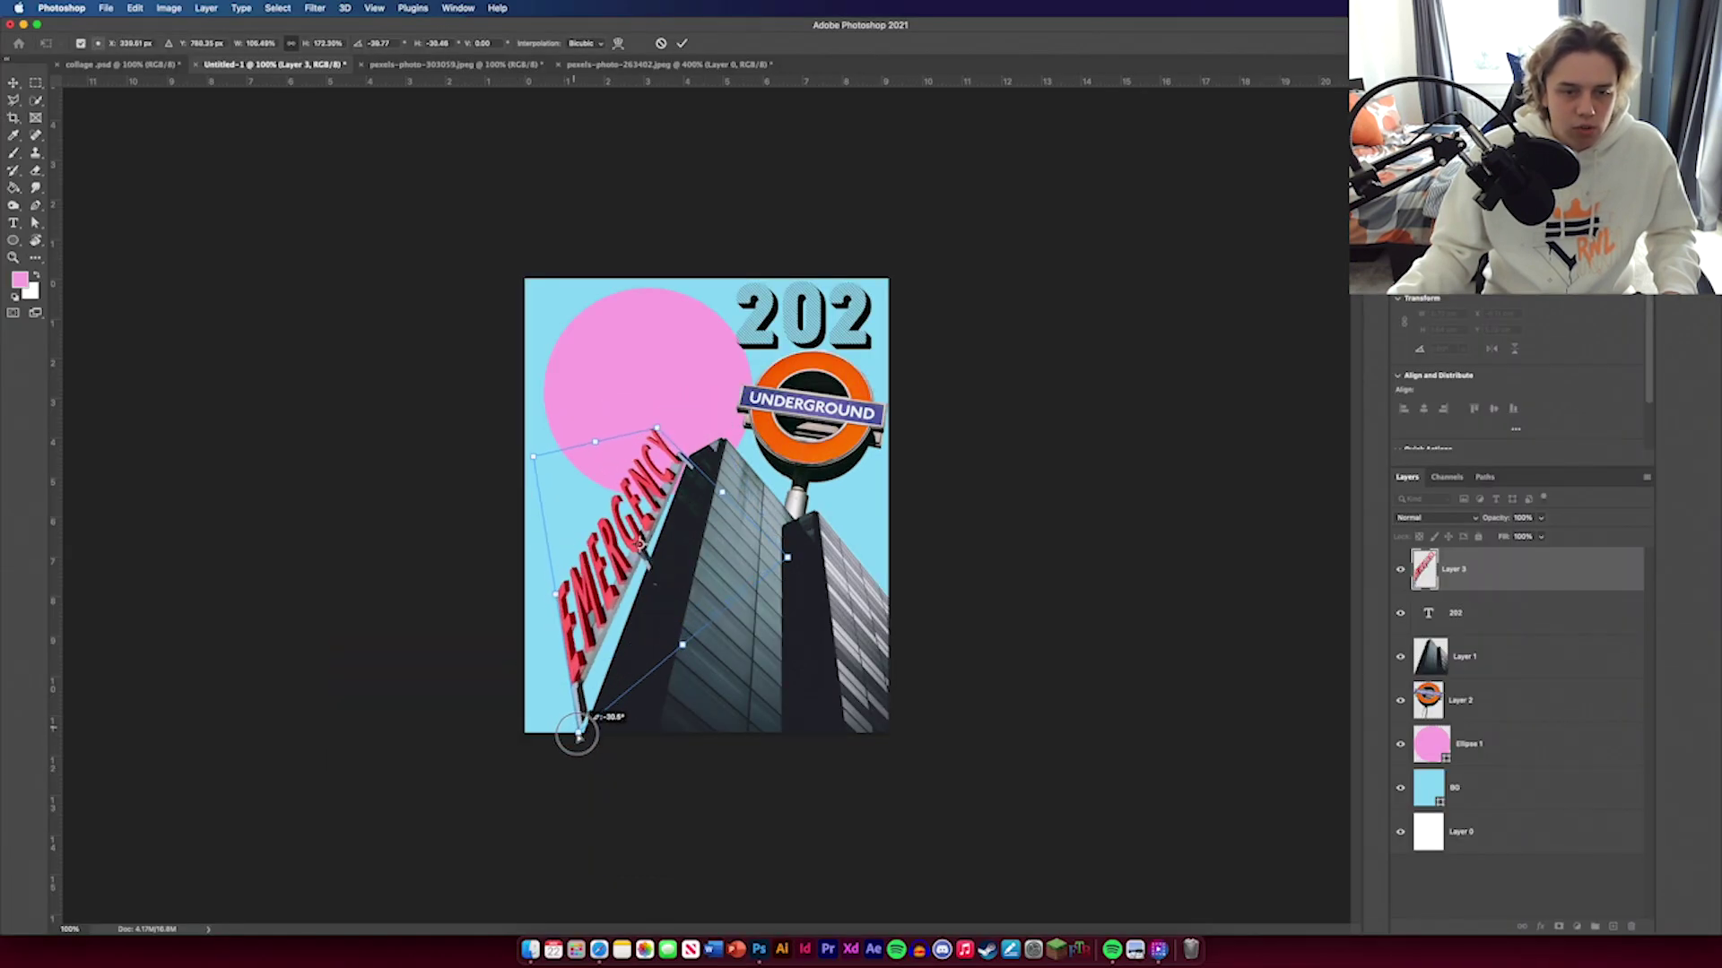
pyautogui.moveTo(533, 456); pyautogui.dragTo(436, 520)
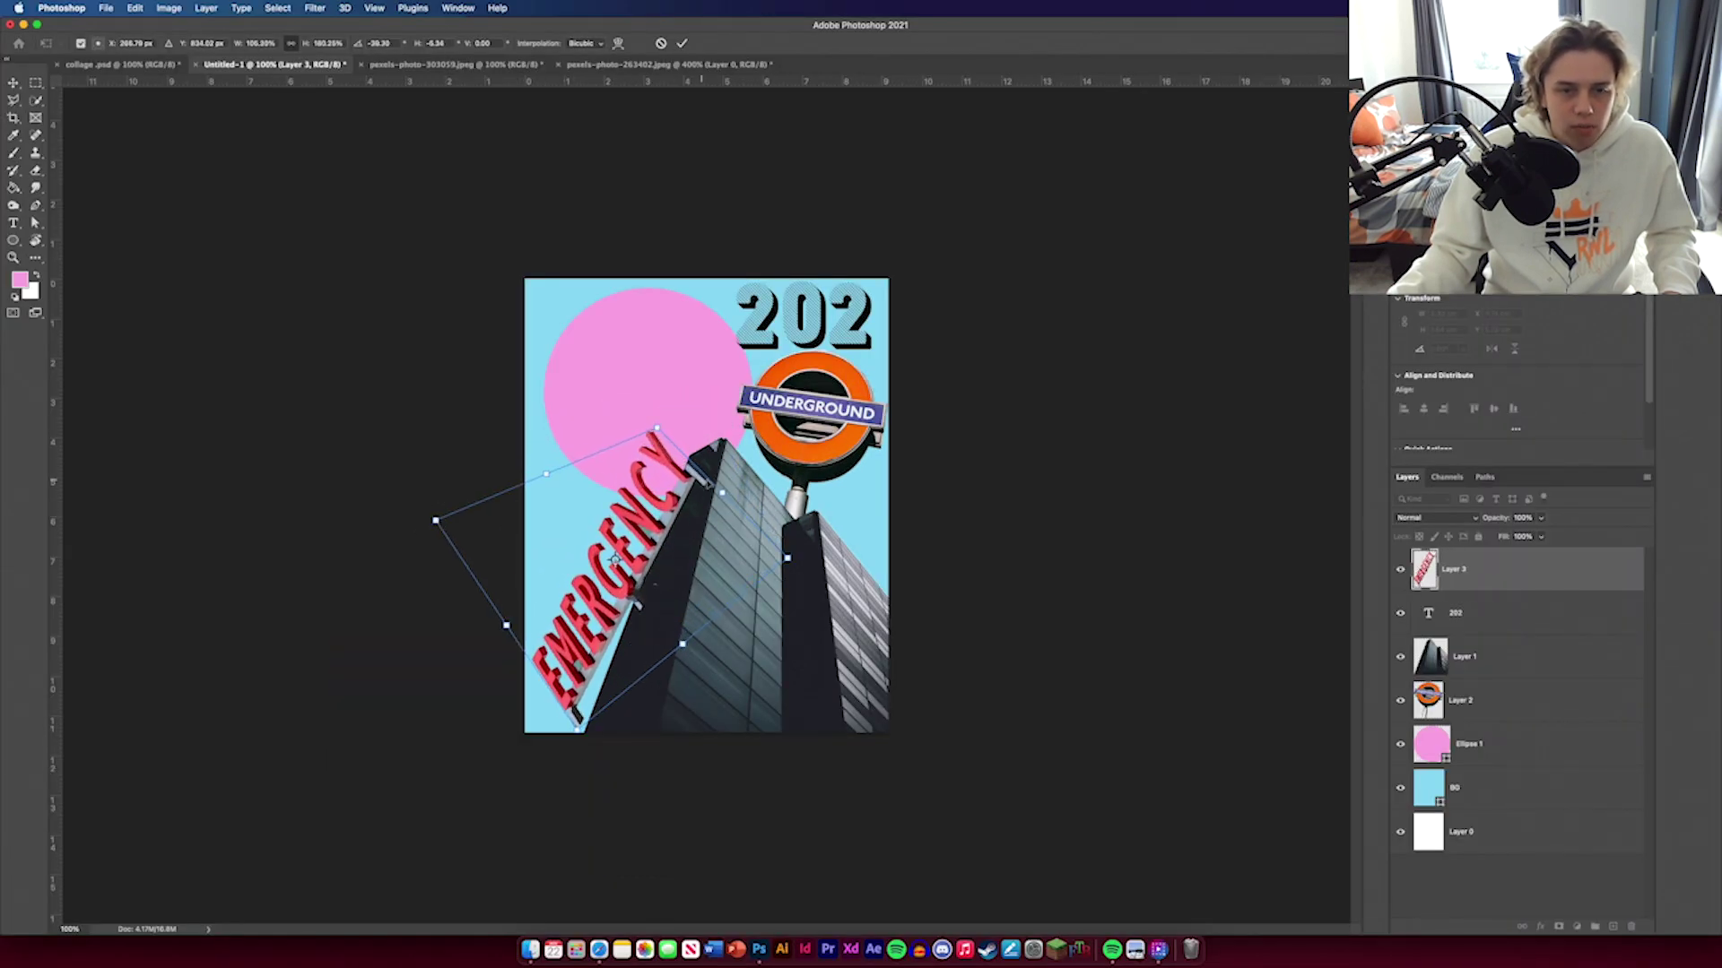
pyautogui.moveTo(795, 569); pyautogui.dragTo(747, 519)
pyautogui.moveTo(435, 520)
pyautogui.mouseDown()
pyautogui.moveTo(412, 545)
pyautogui.moveTo(426, 546)
pyautogui.mouseUp()
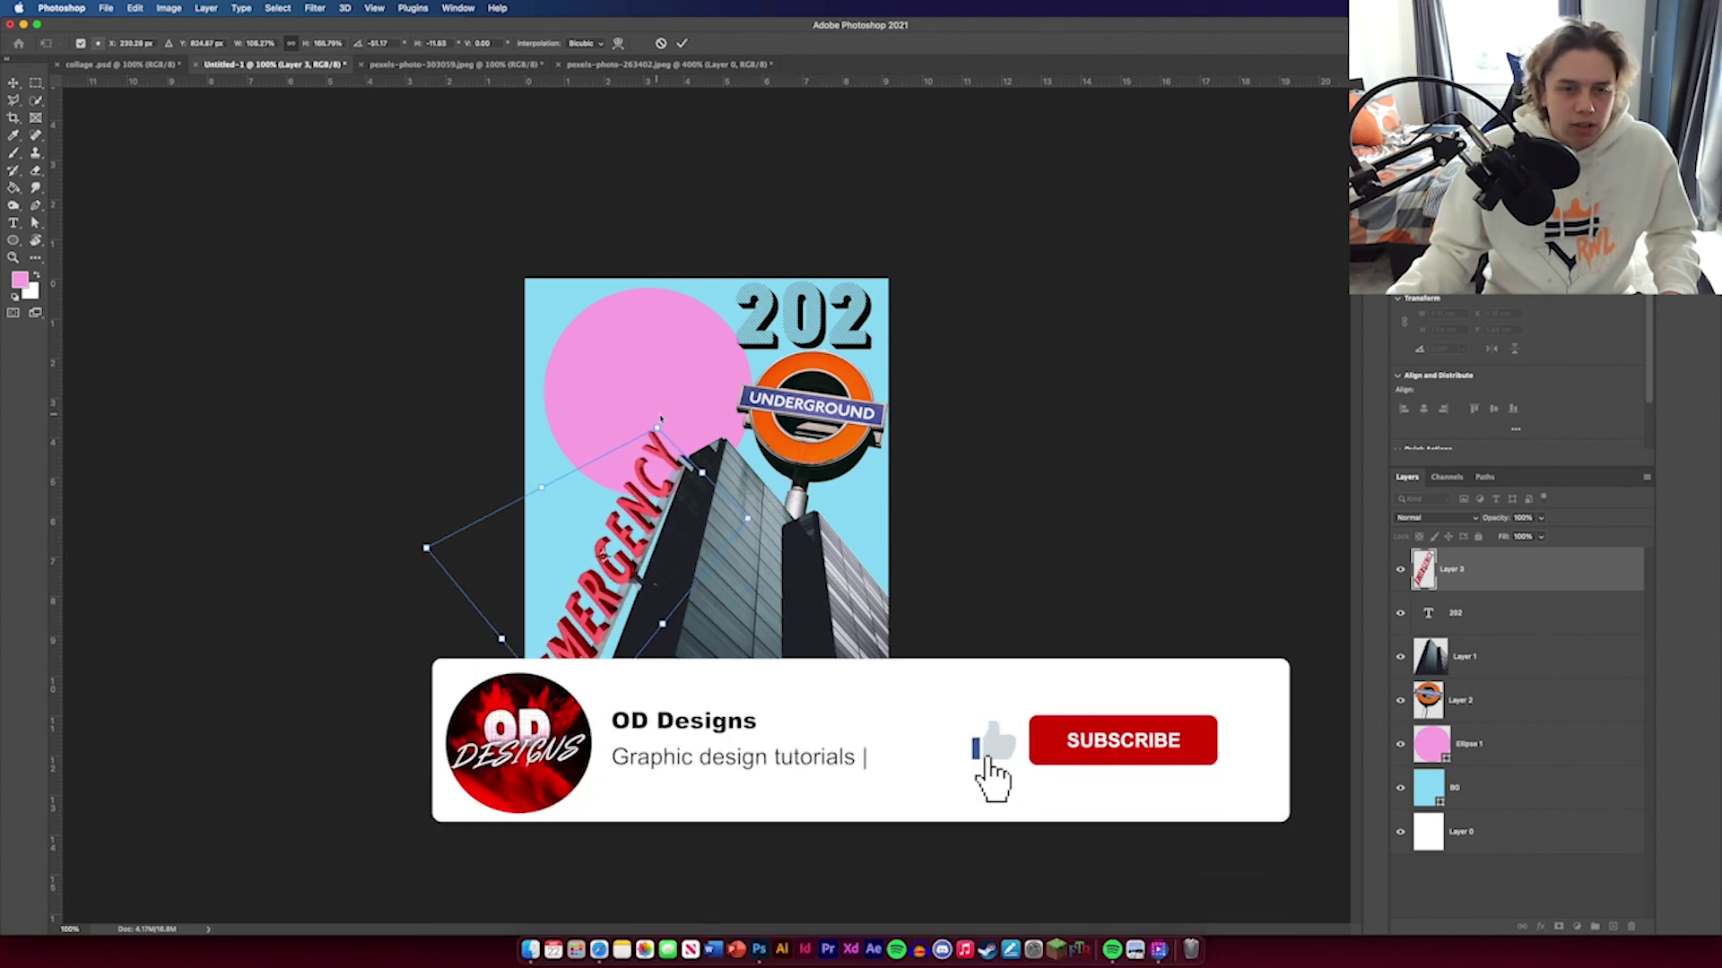
pyautogui.moveTo(657, 429)
pyautogui.mouseDown()
pyautogui.moveTo(655, 392)
pyautogui.moveTo(649, 438)
pyautogui.mouseUp()
pyautogui.moveTo(576, 730); pyautogui.dragTo(591, 743)
pyautogui.moveTo(747, 518); pyautogui.dragTo(737, 500)
pyautogui.moveTo(426, 547); pyautogui.dragTo(404, 556)
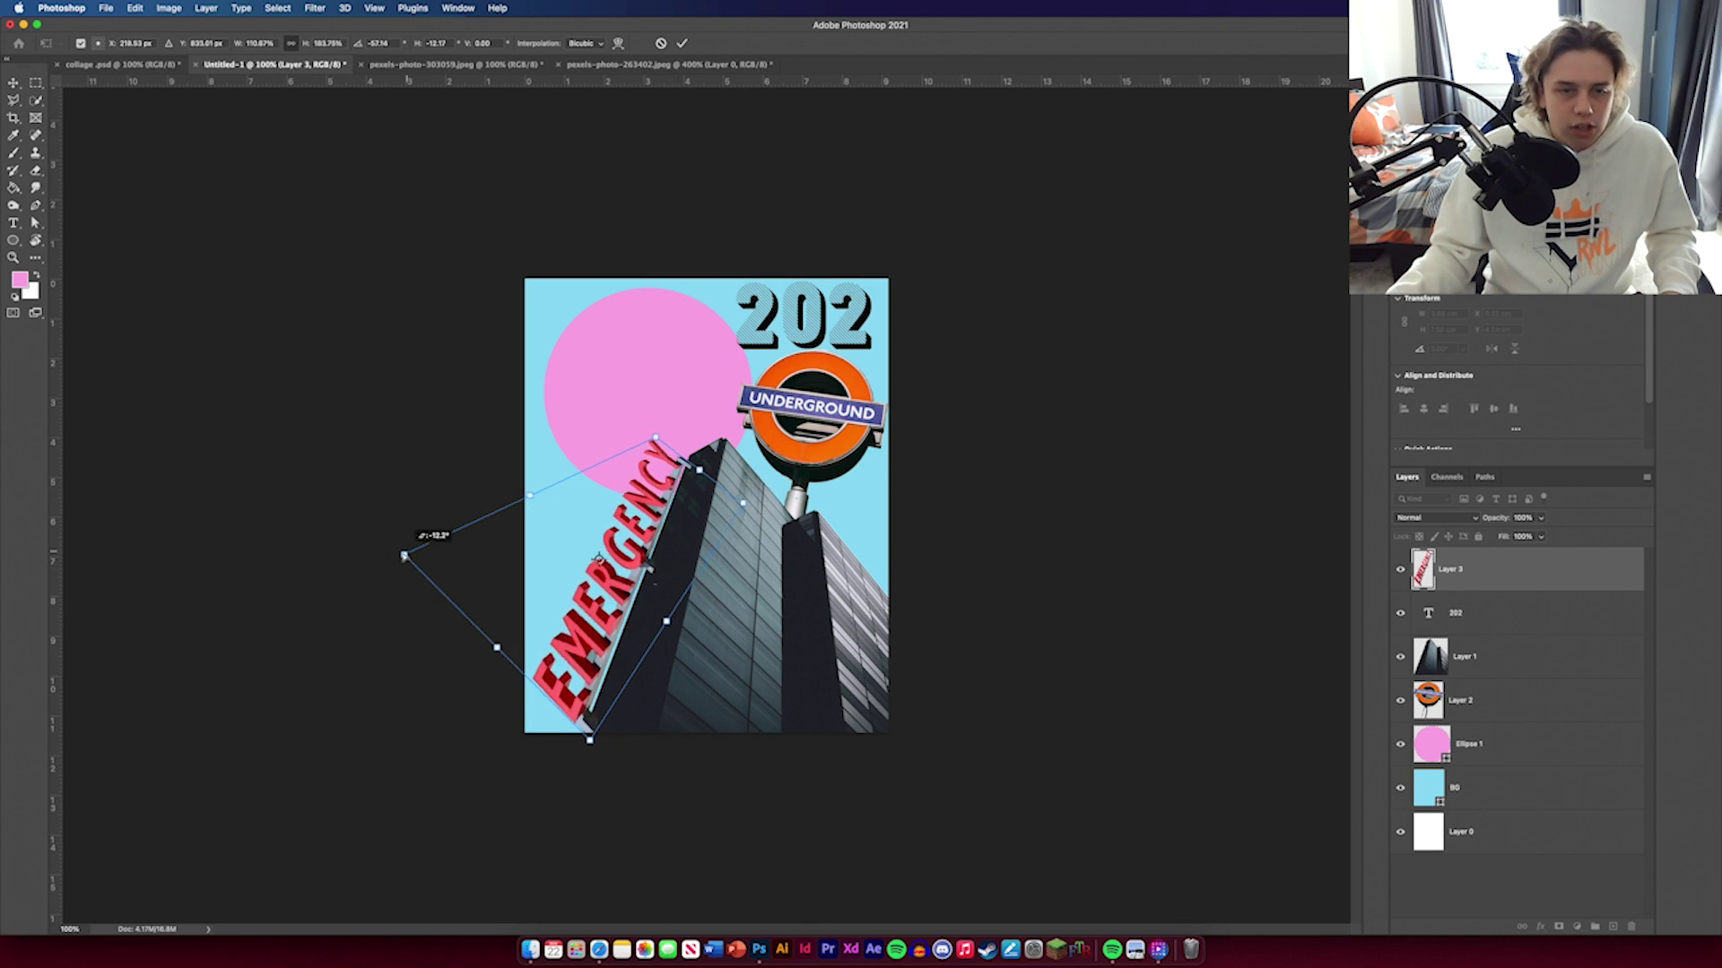
# Step: Commit the EMERGENCY transform and move its layer behind the building
pyautogui.click(682, 45)
pyautogui.click(1115, 523)
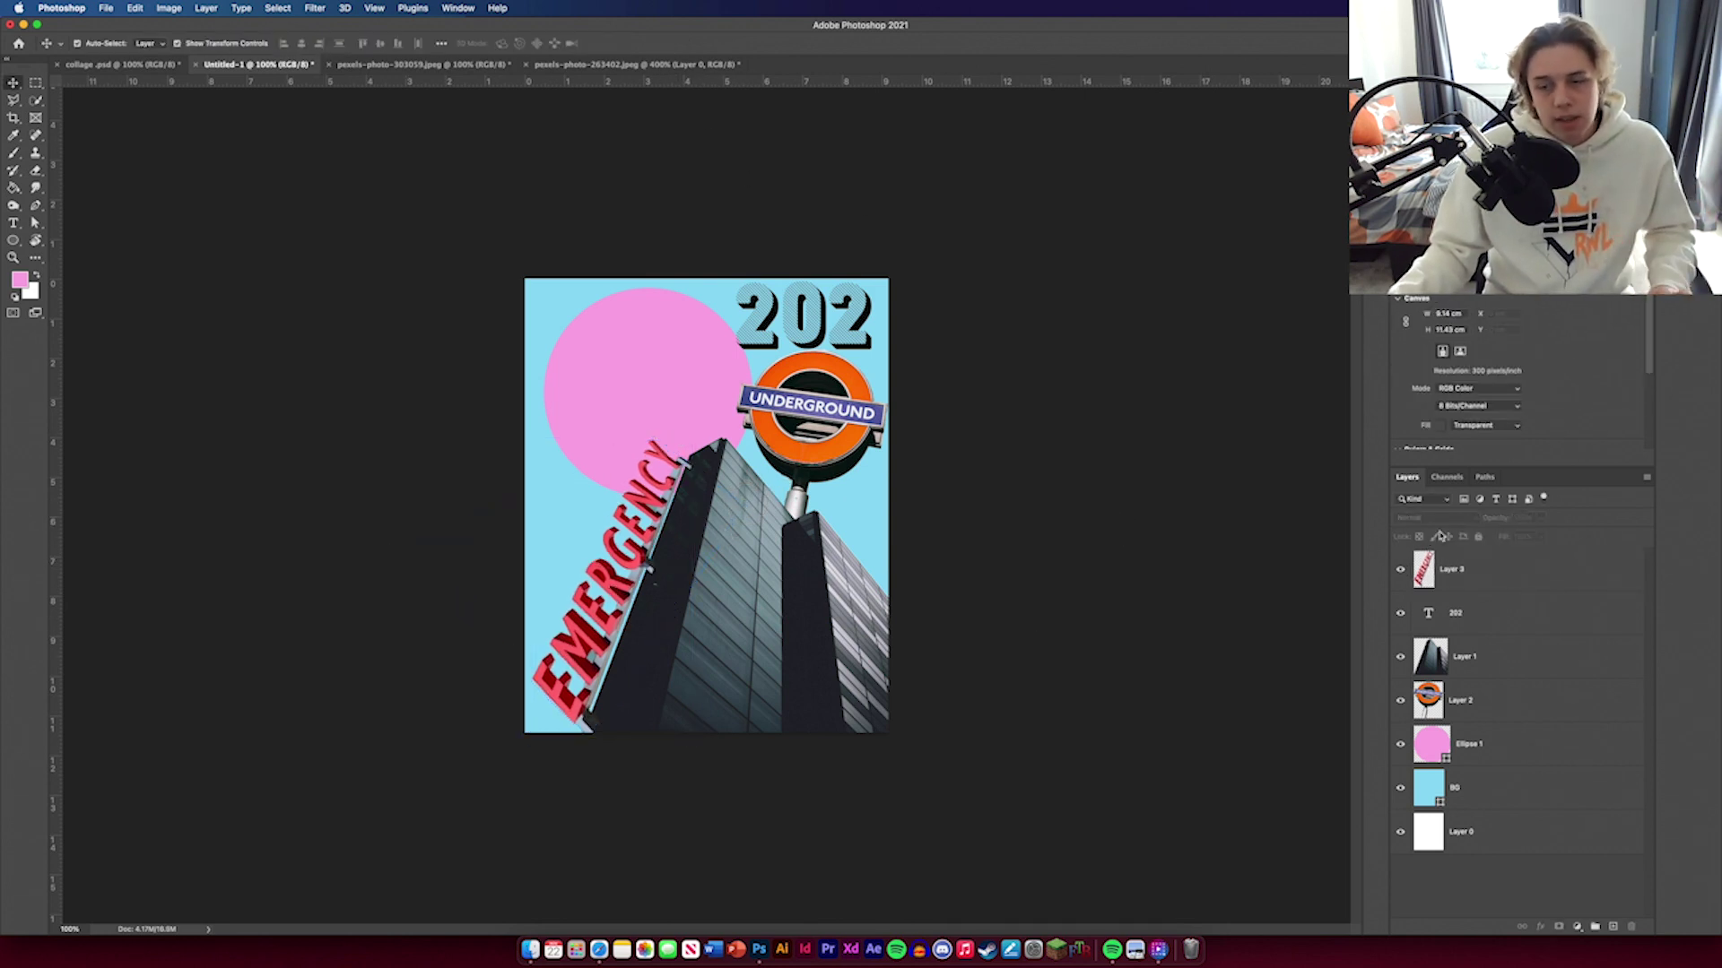
pyautogui.moveTo(1541, 572); pyautogui.dragTo(1537, 678)
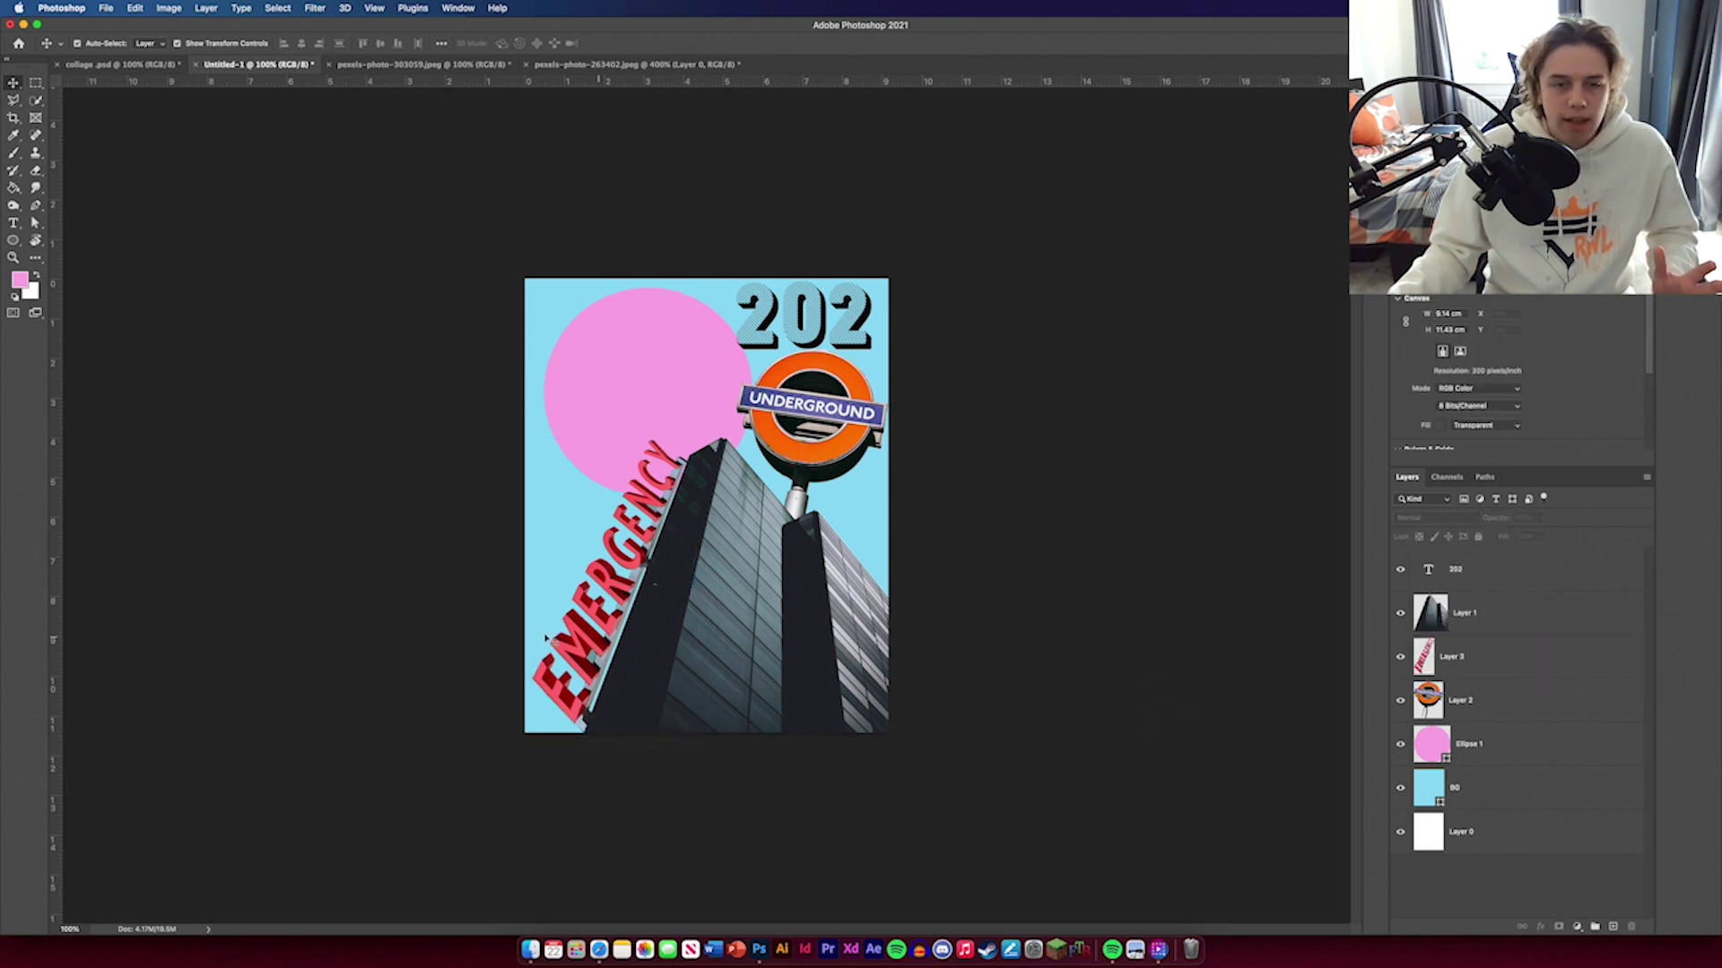
# Step: Bring the purple tower cutout into the poster and shrink it to fit
pyautogui.click(618, 556)
pyautogui.click(1069, 628)
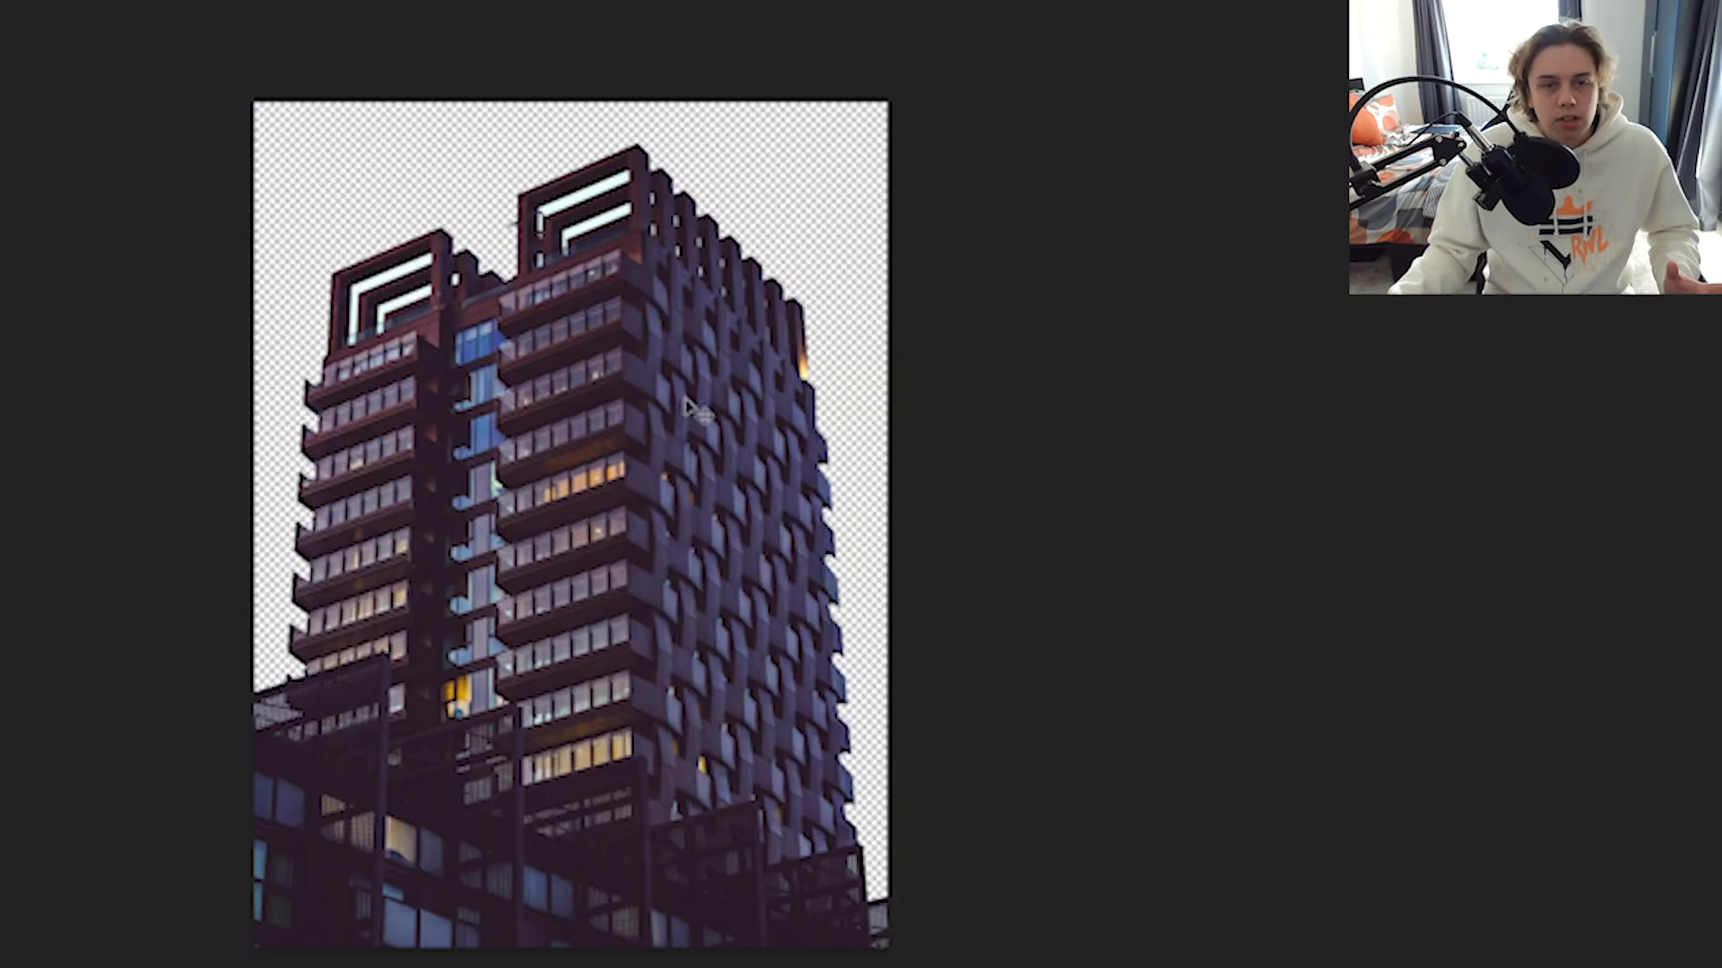
pyautogui.moveTo(626, 628); pyautogui.dragTo(477, 358)
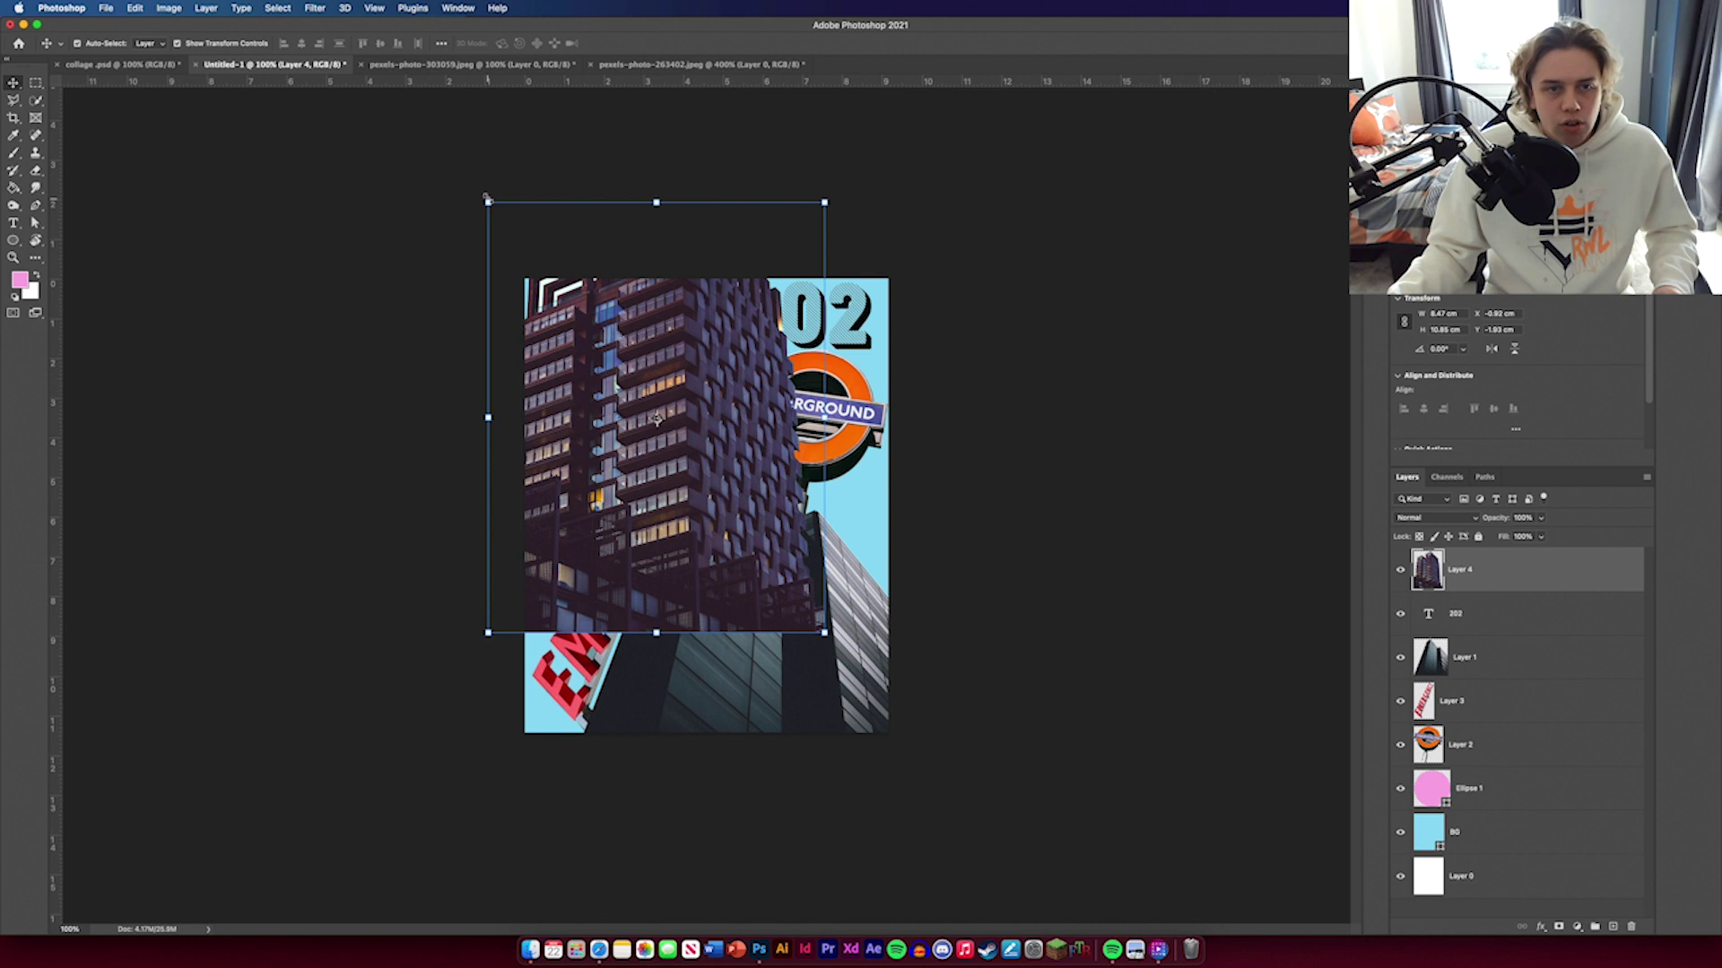
pyautogui.moveTo(486, 199); pyautogui.dragTo(613, 385)
pyautogui.click(681, 43)
# Step: Move the tower to the poster's top-left edge over the pink circle
pyautogui.moveTo(599, 404); pyautogui.dragTo(540, 303)
pyautogui.hotkey('ctrl', 't')
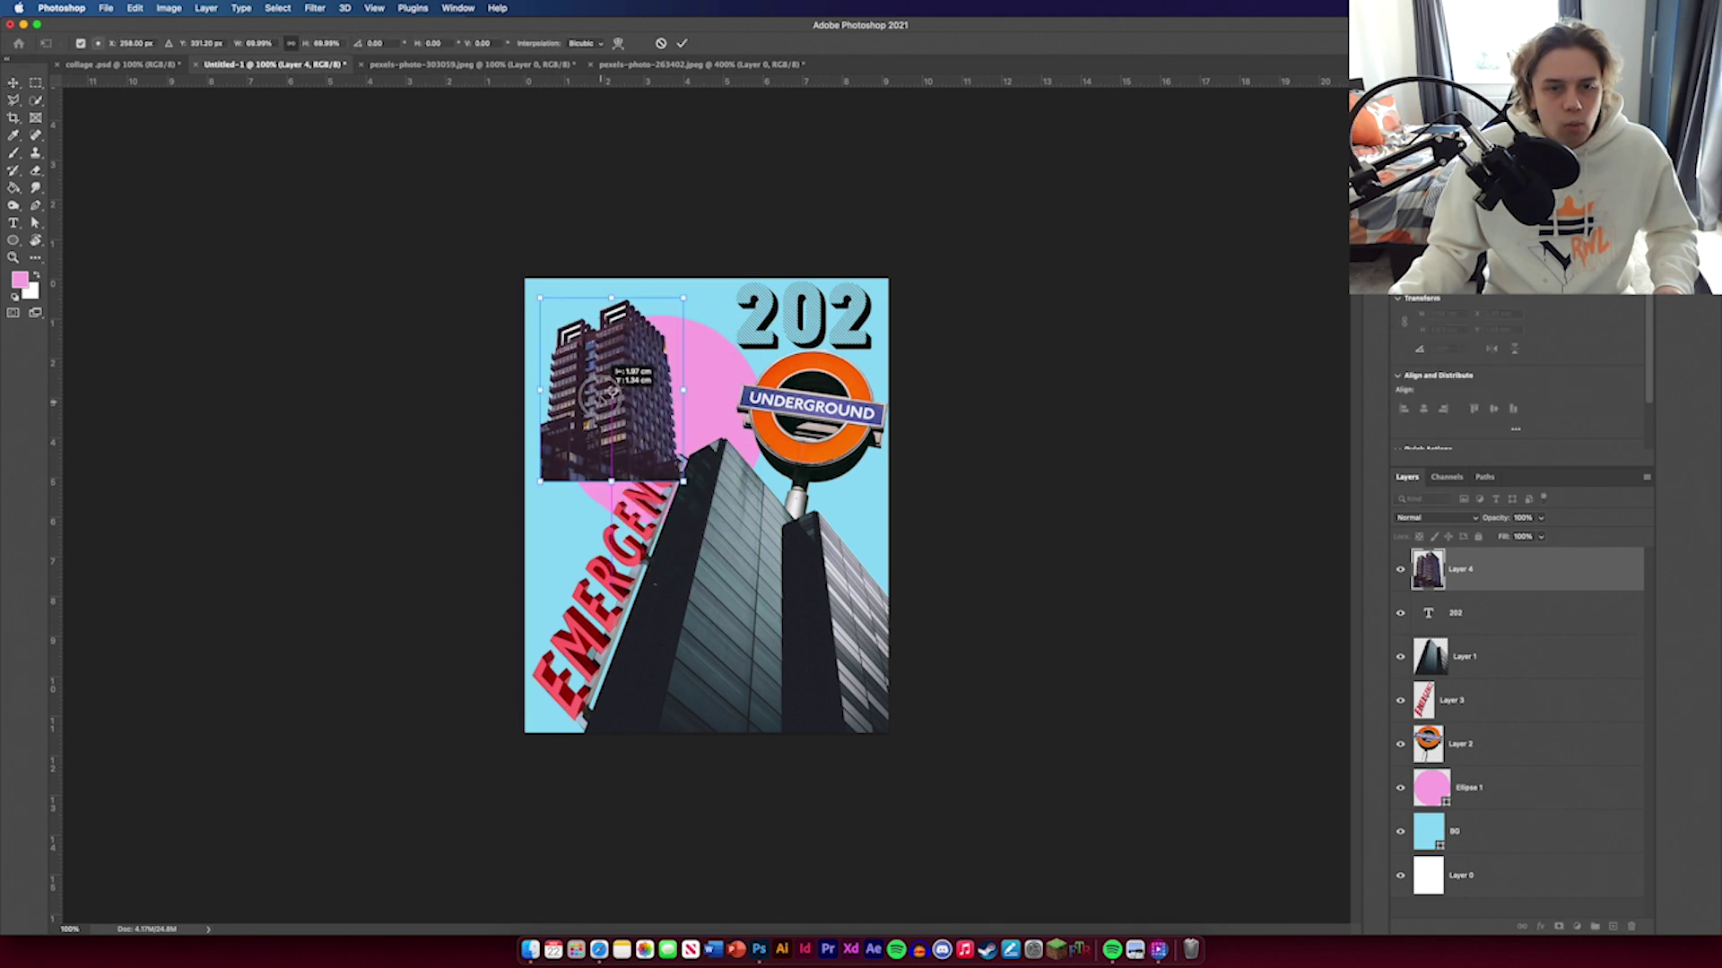
pyautogui.moveTo(646, 417)
pyautogui.mouseDown()
pyautogui.moveTo(621, 417)
pyautogui.moveTo(644, 404)
pyautogui.mouseUp()
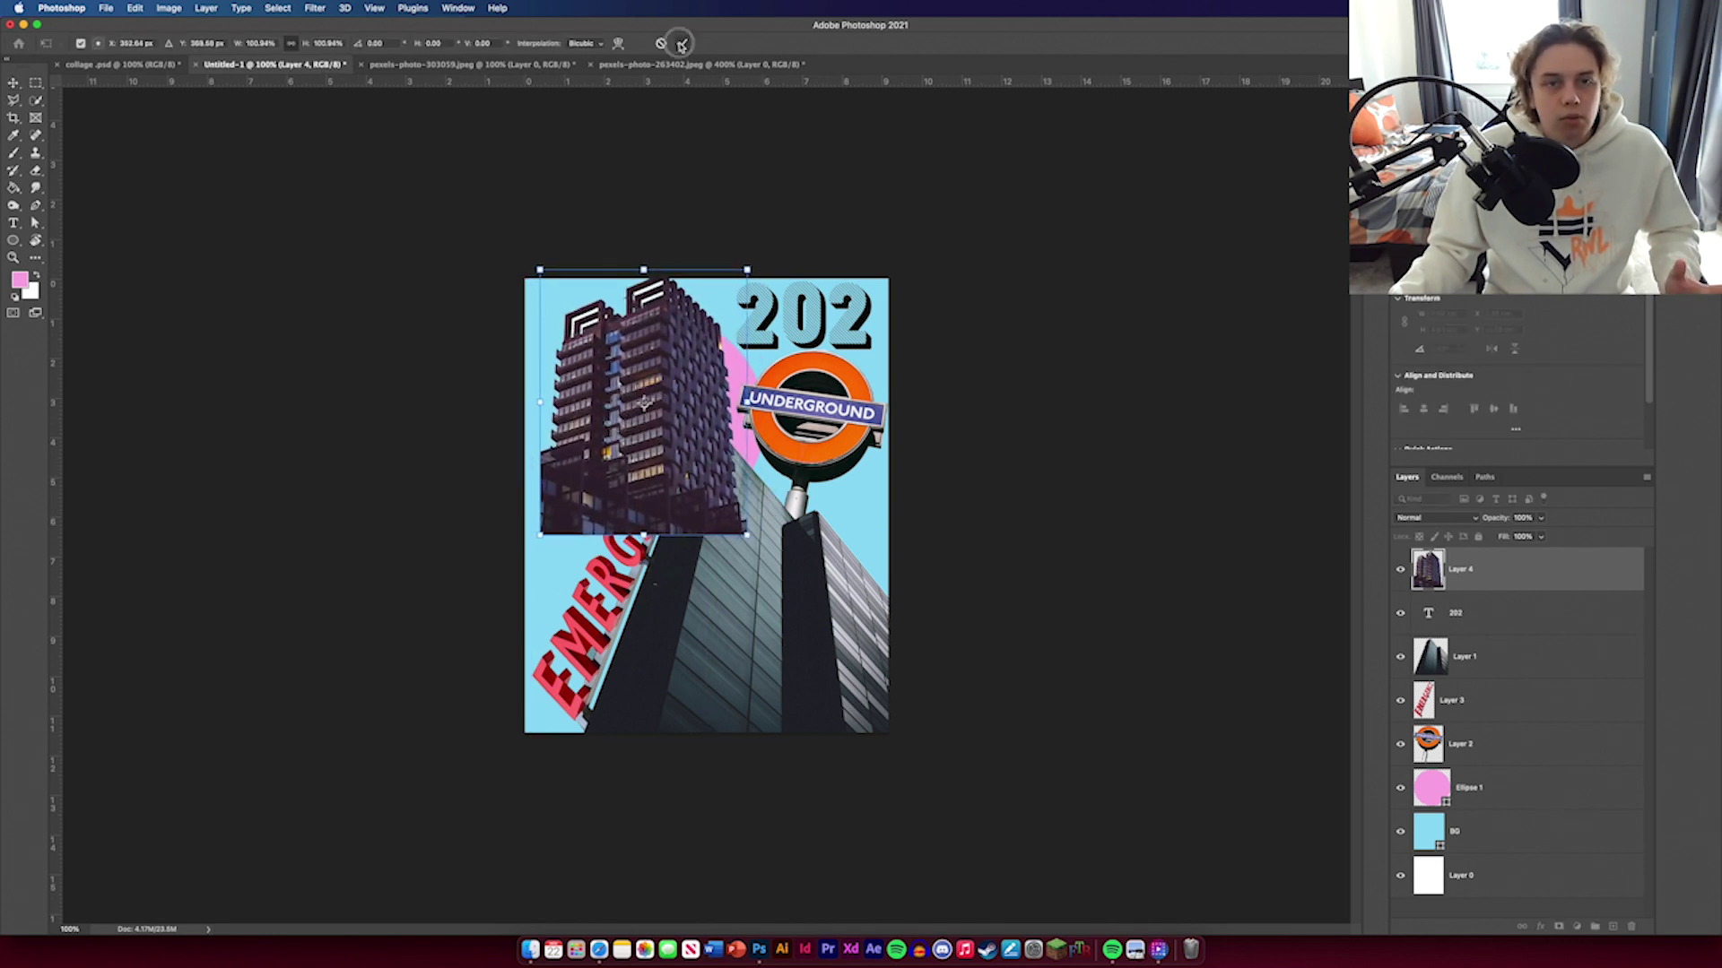
pyautogui.press('Return')
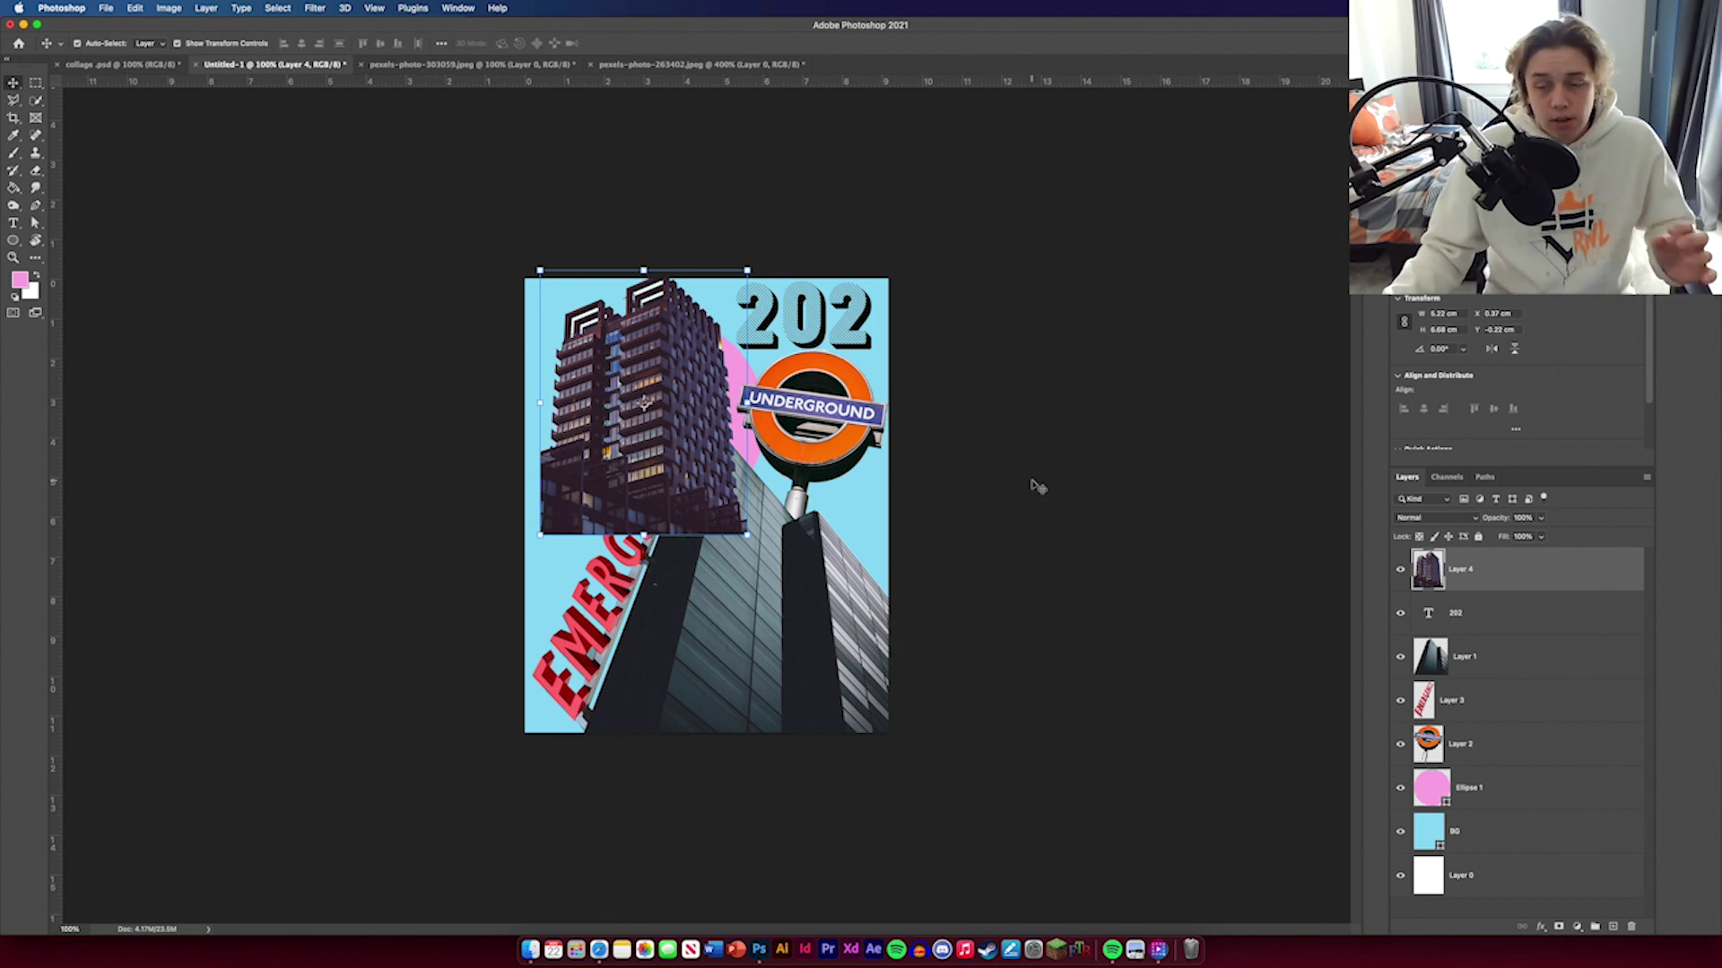
# Step: Rasterize the Ellipse 1 pink circle layer
pyautogui.rightClick(1527, 795)
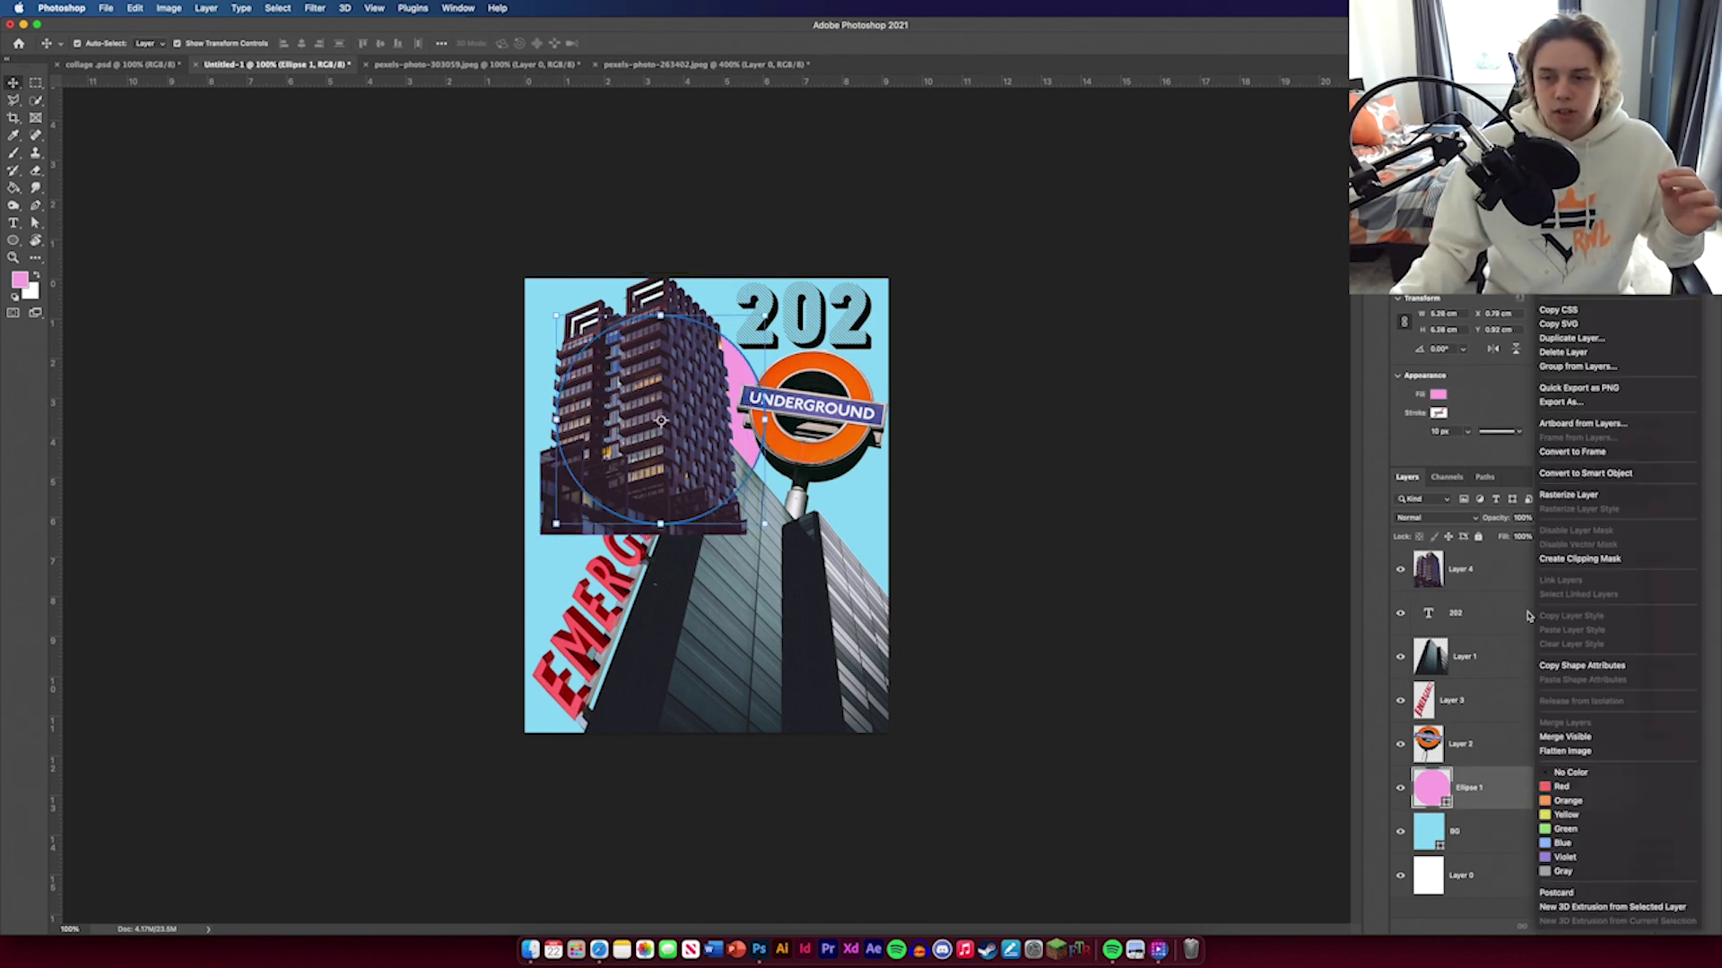
pyautogui.rightClick(1499, 800)
pyautogui.rightClick(1496, 797)
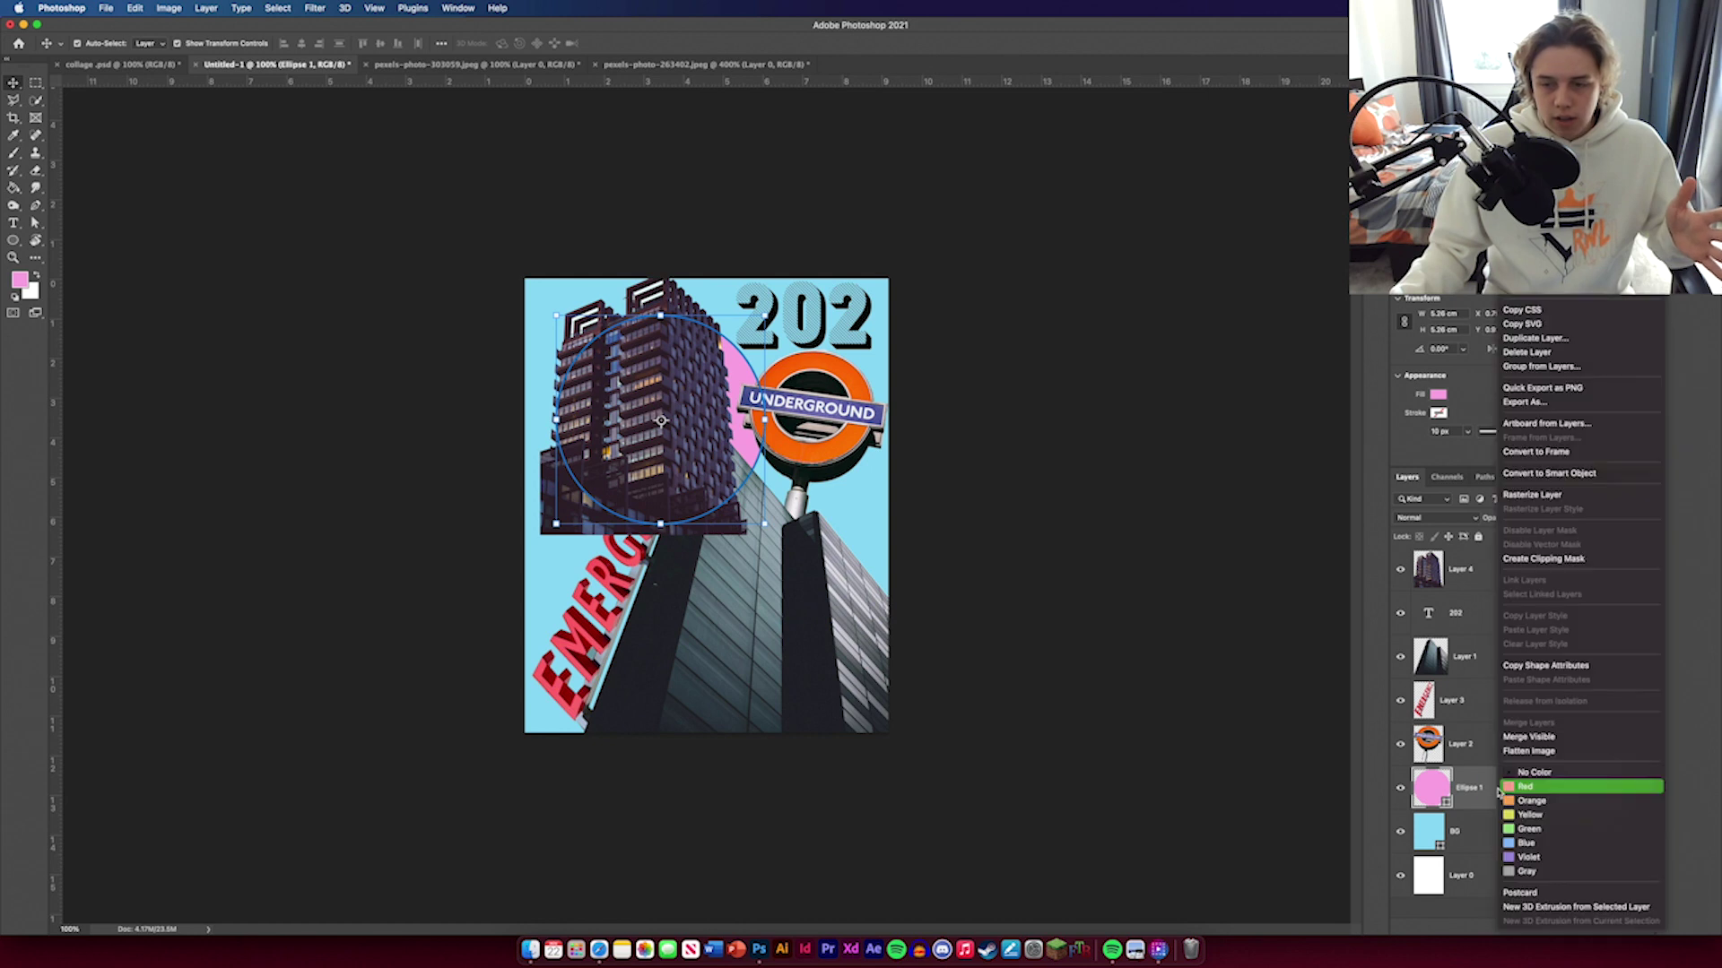
pyautogui.click(1597, 498)
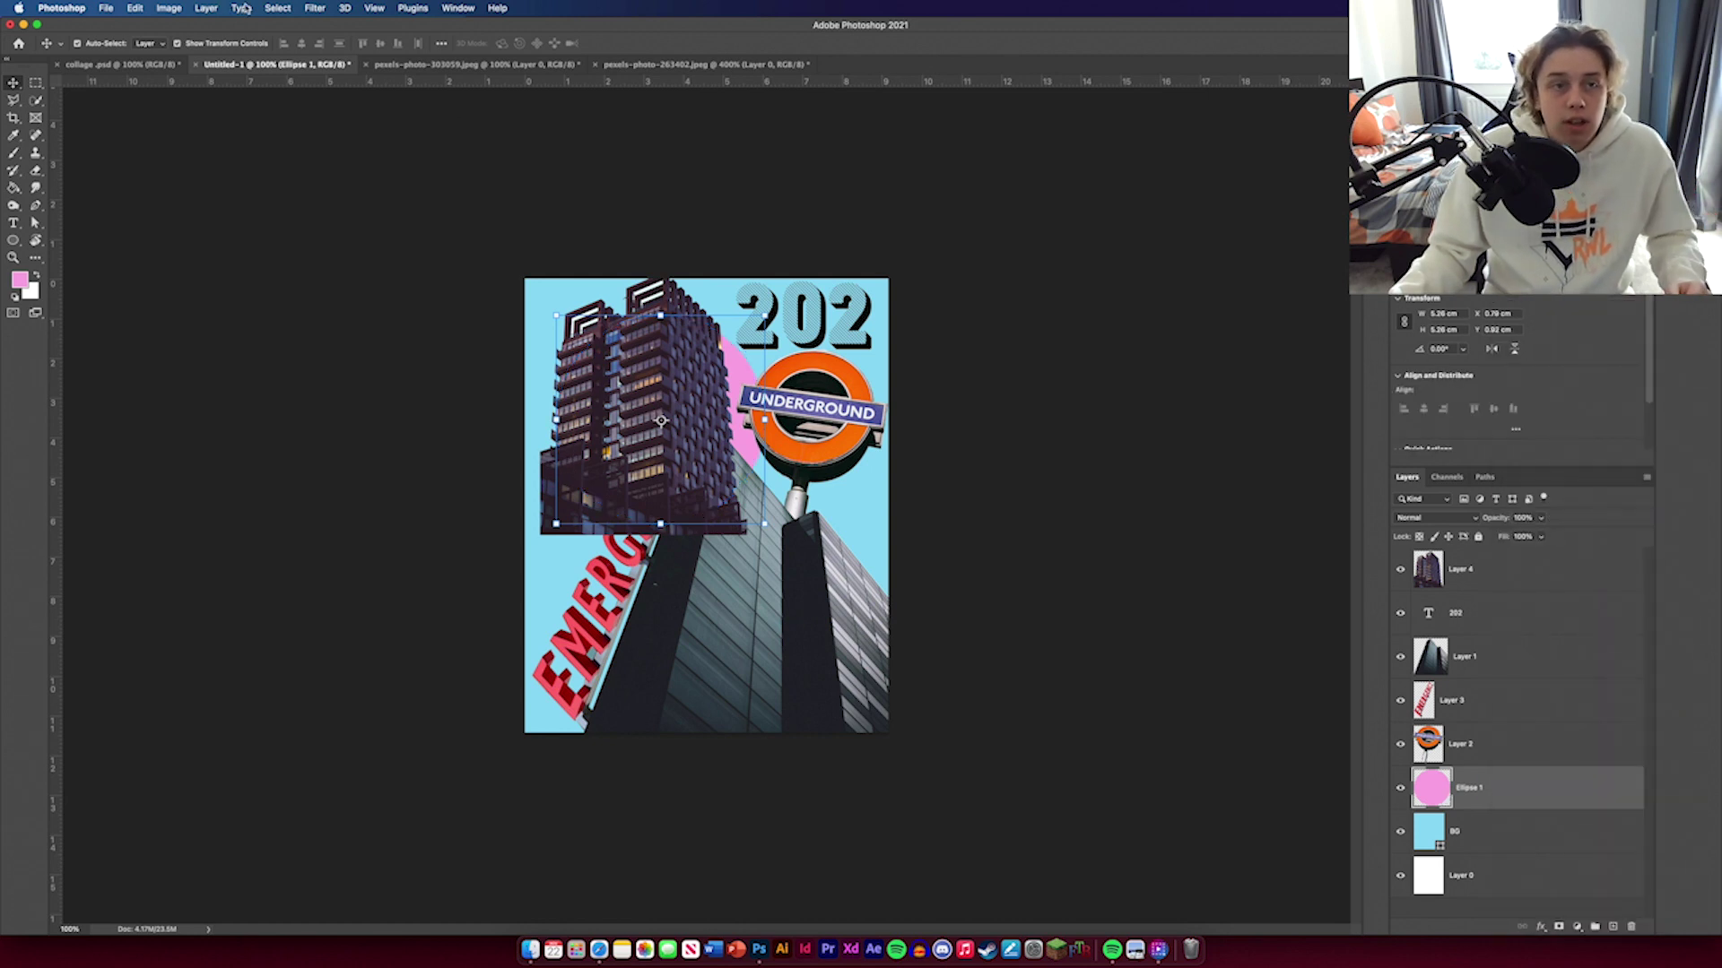
# Step: Load the circle as a selection and add it as Layer 4's mask
pyautogui.click(278, 8)
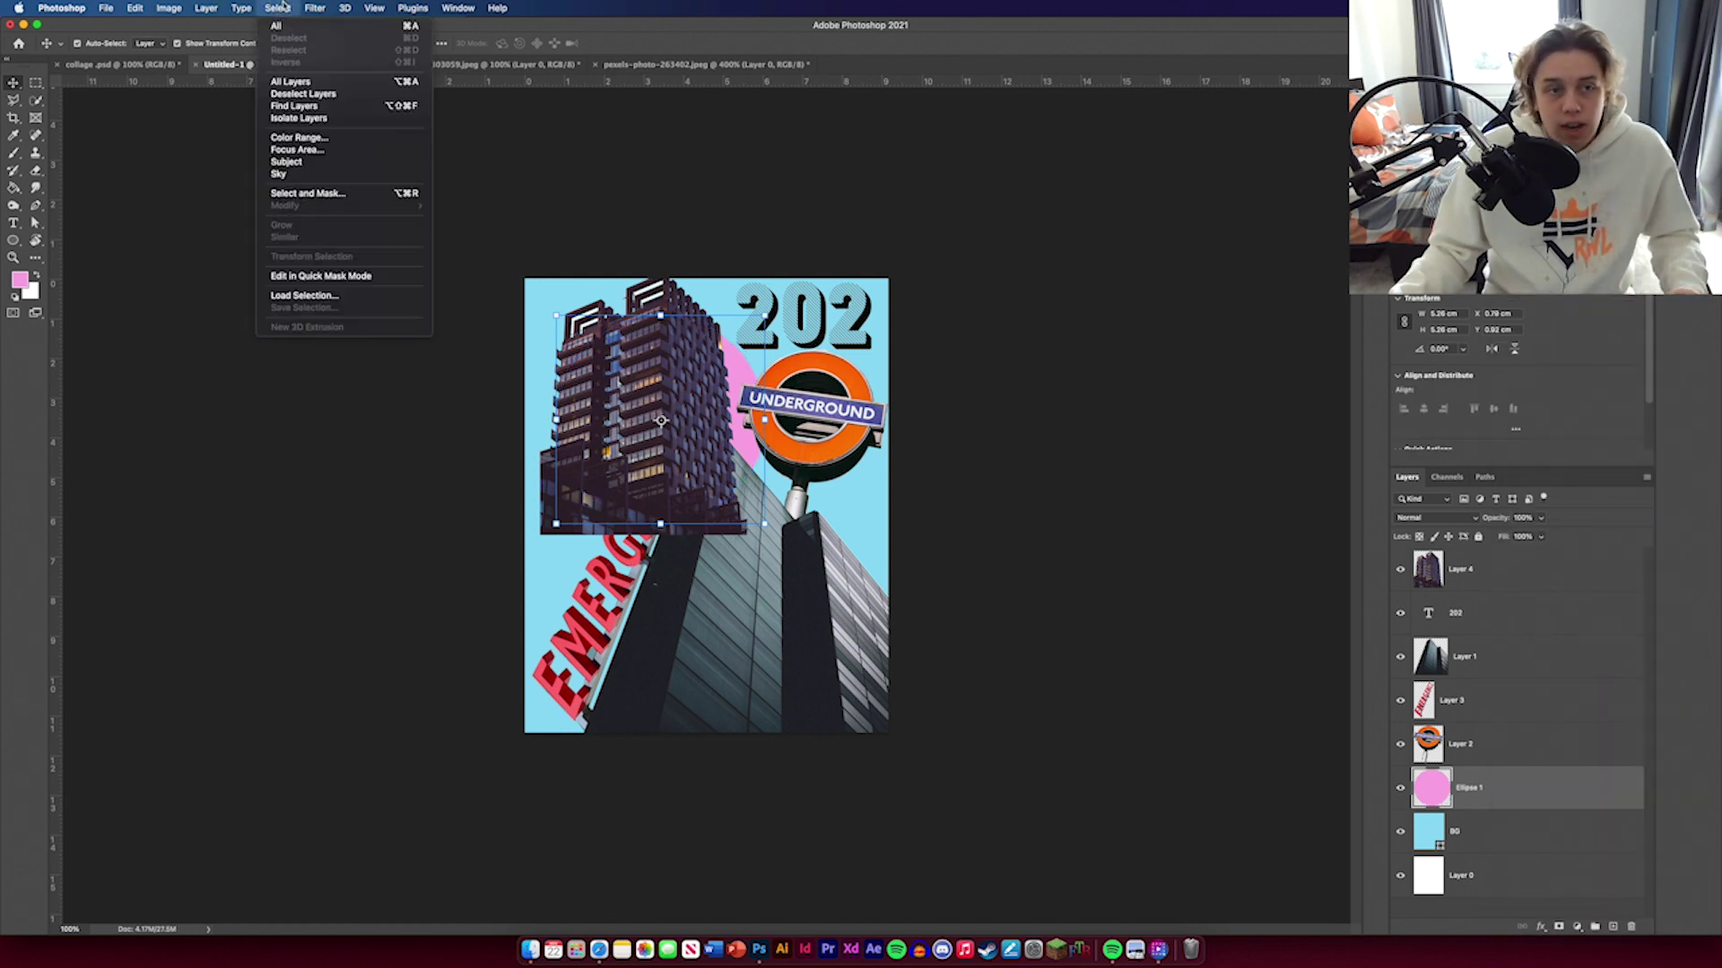
pyautogui.click(304, 295)
pyautogui.click(976, 409)
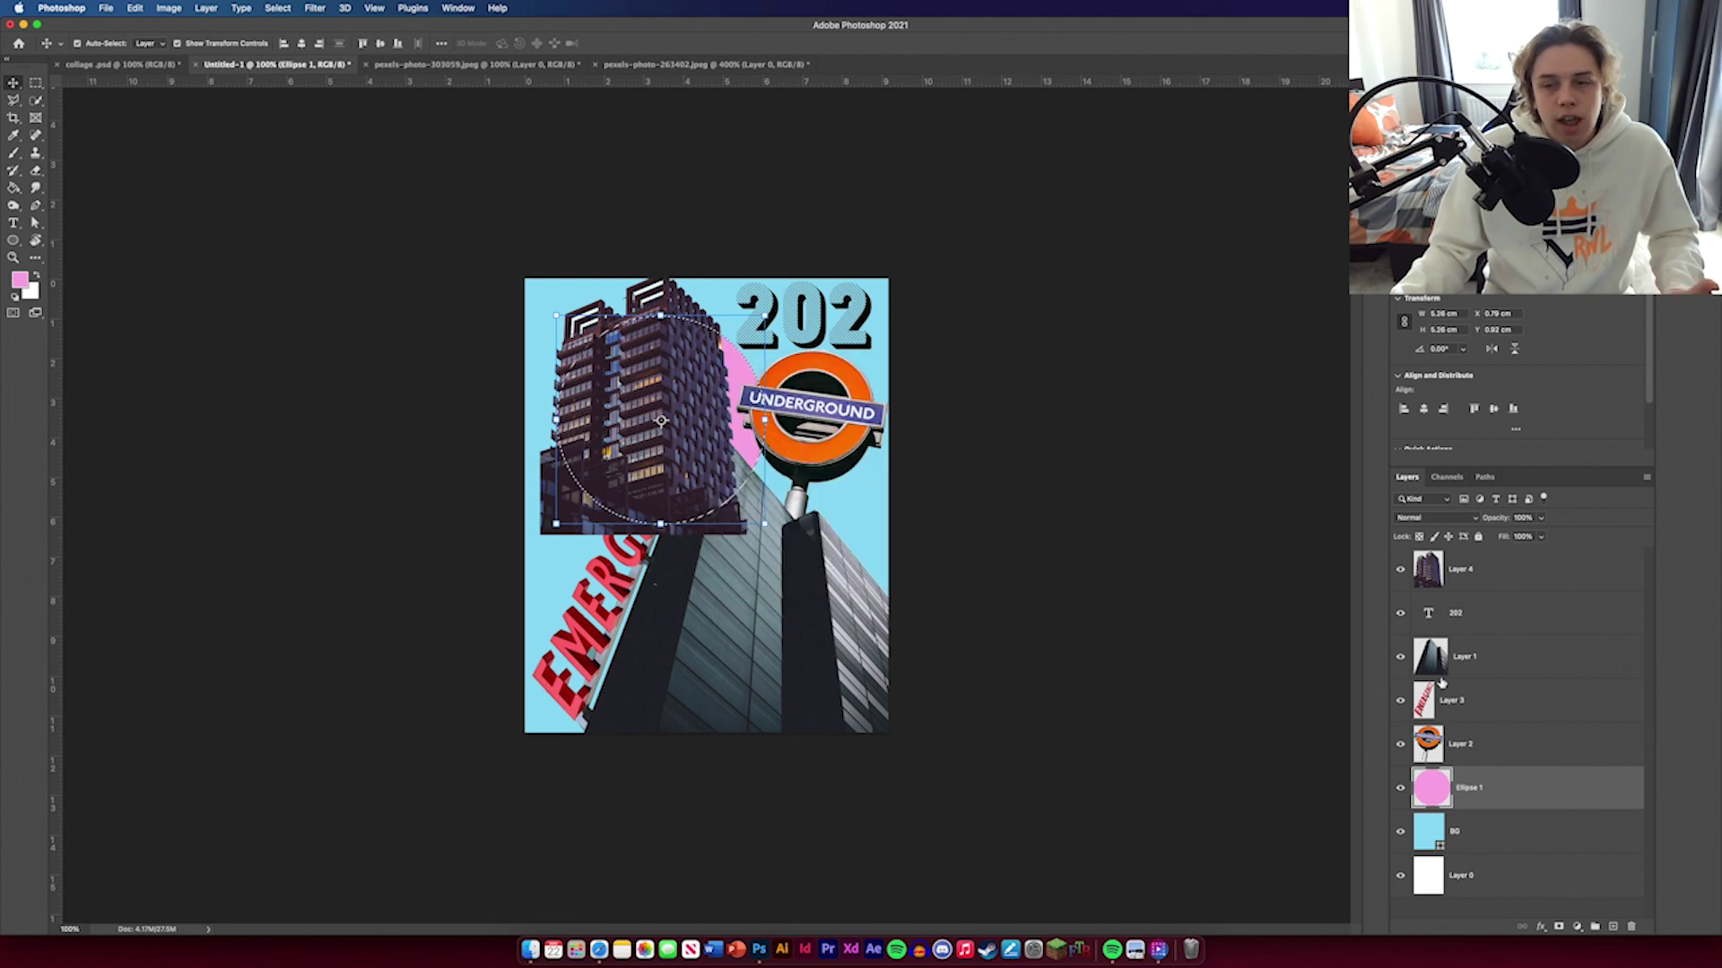
pyautogui.click(1587, 571)
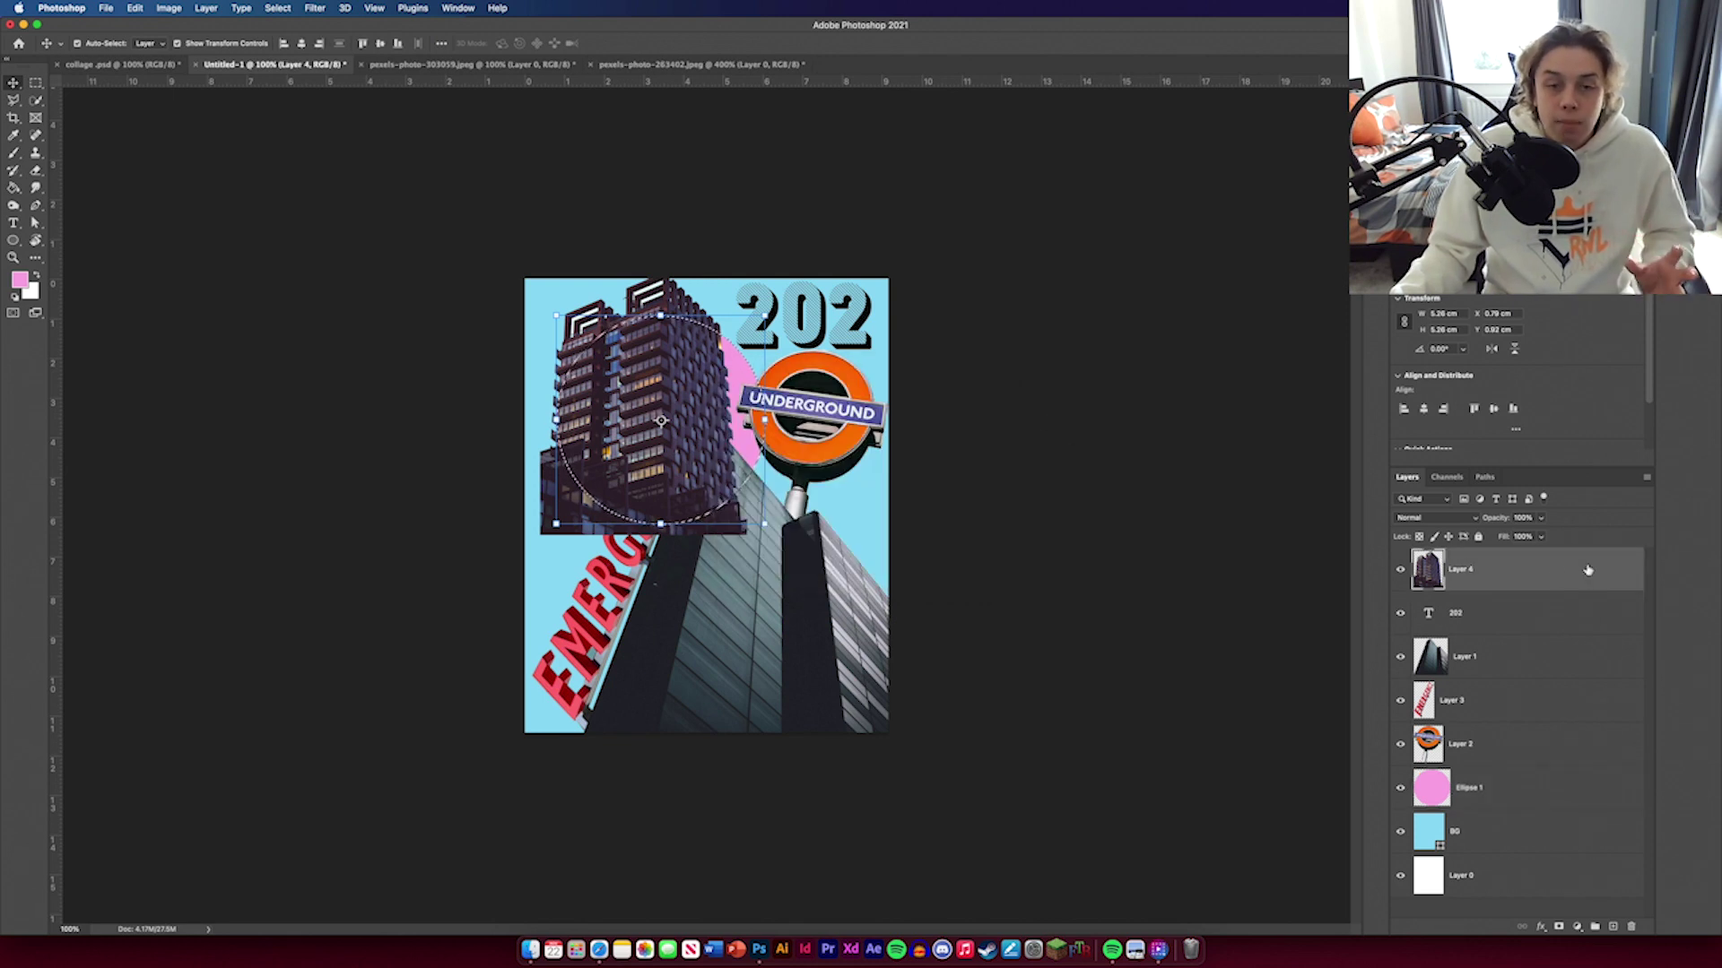
pyautogui.click(1562, 928)
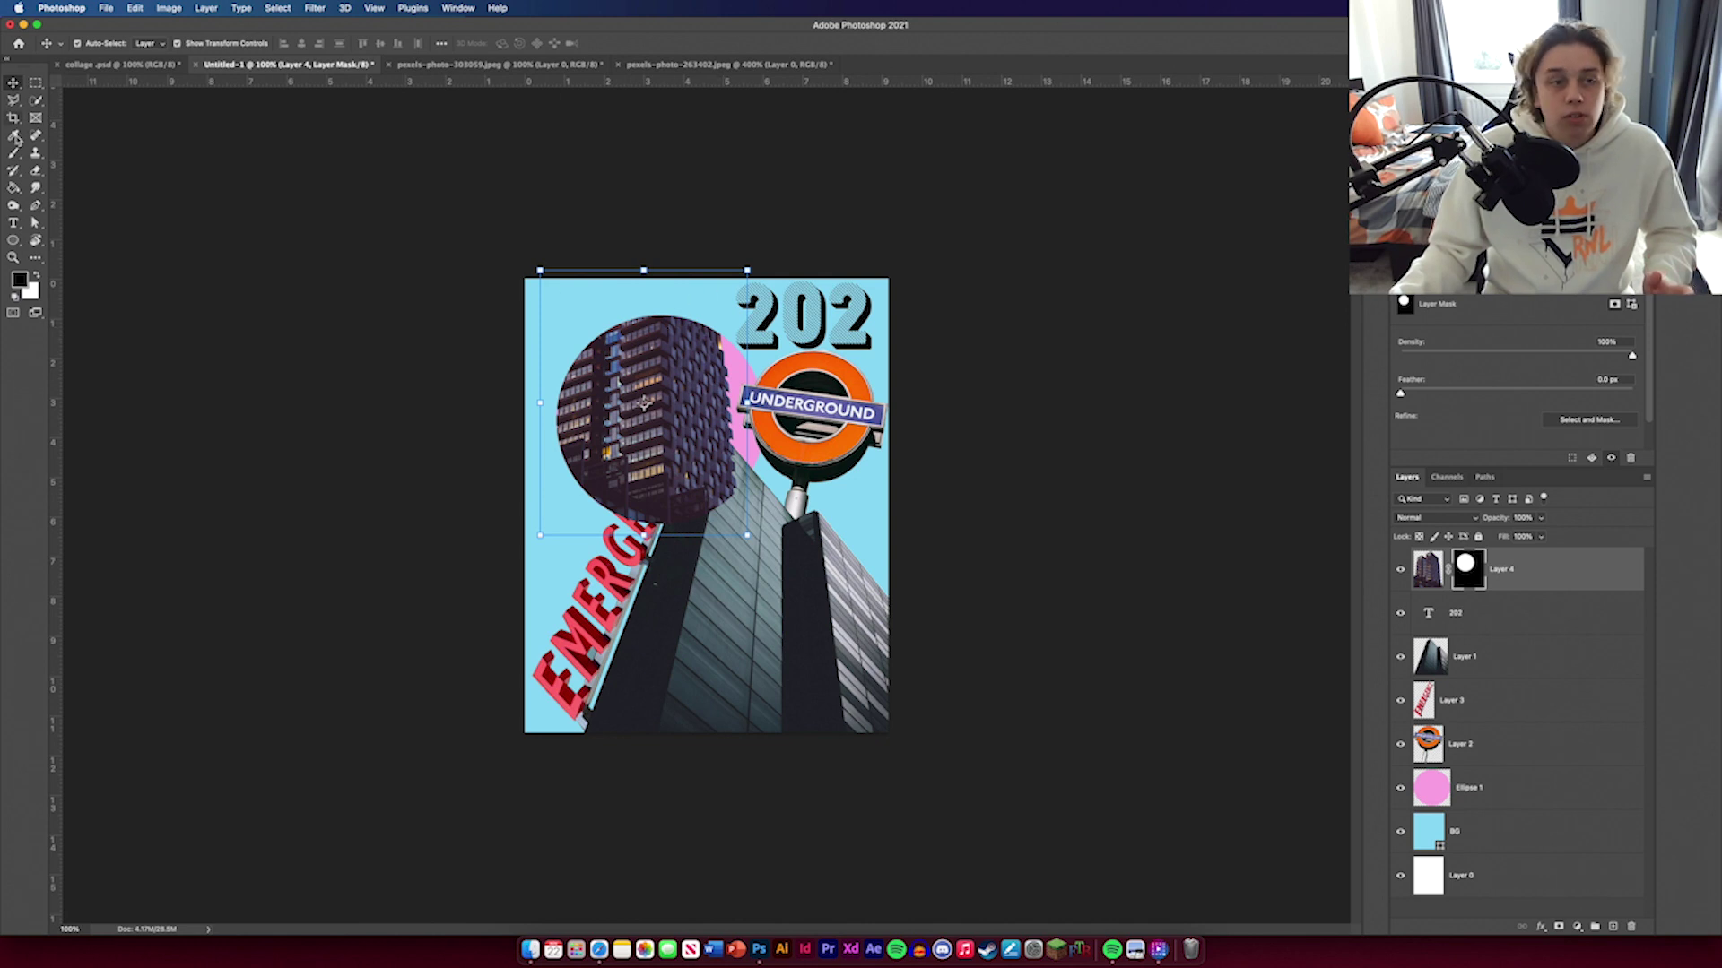
# Step: Pick the Brush tool with white foreground and a larger size
pyautogui.press('b')
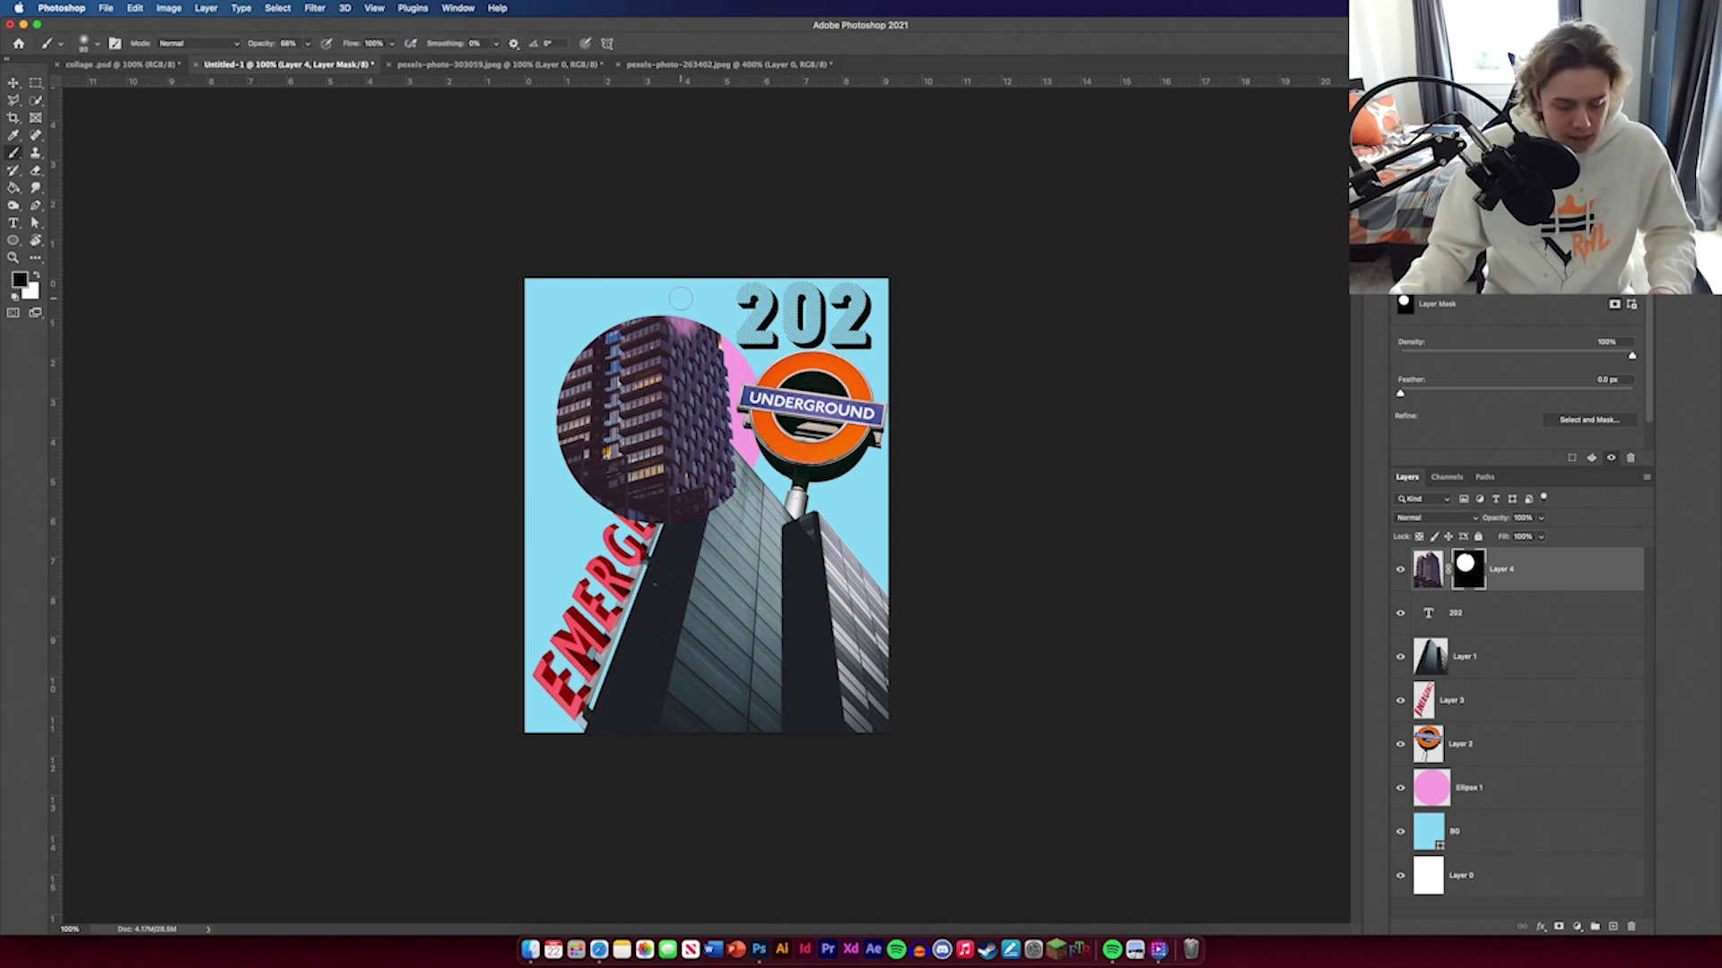
pyautogui.press('x')
pyautogui.press(']')
pyautogui.press(']')
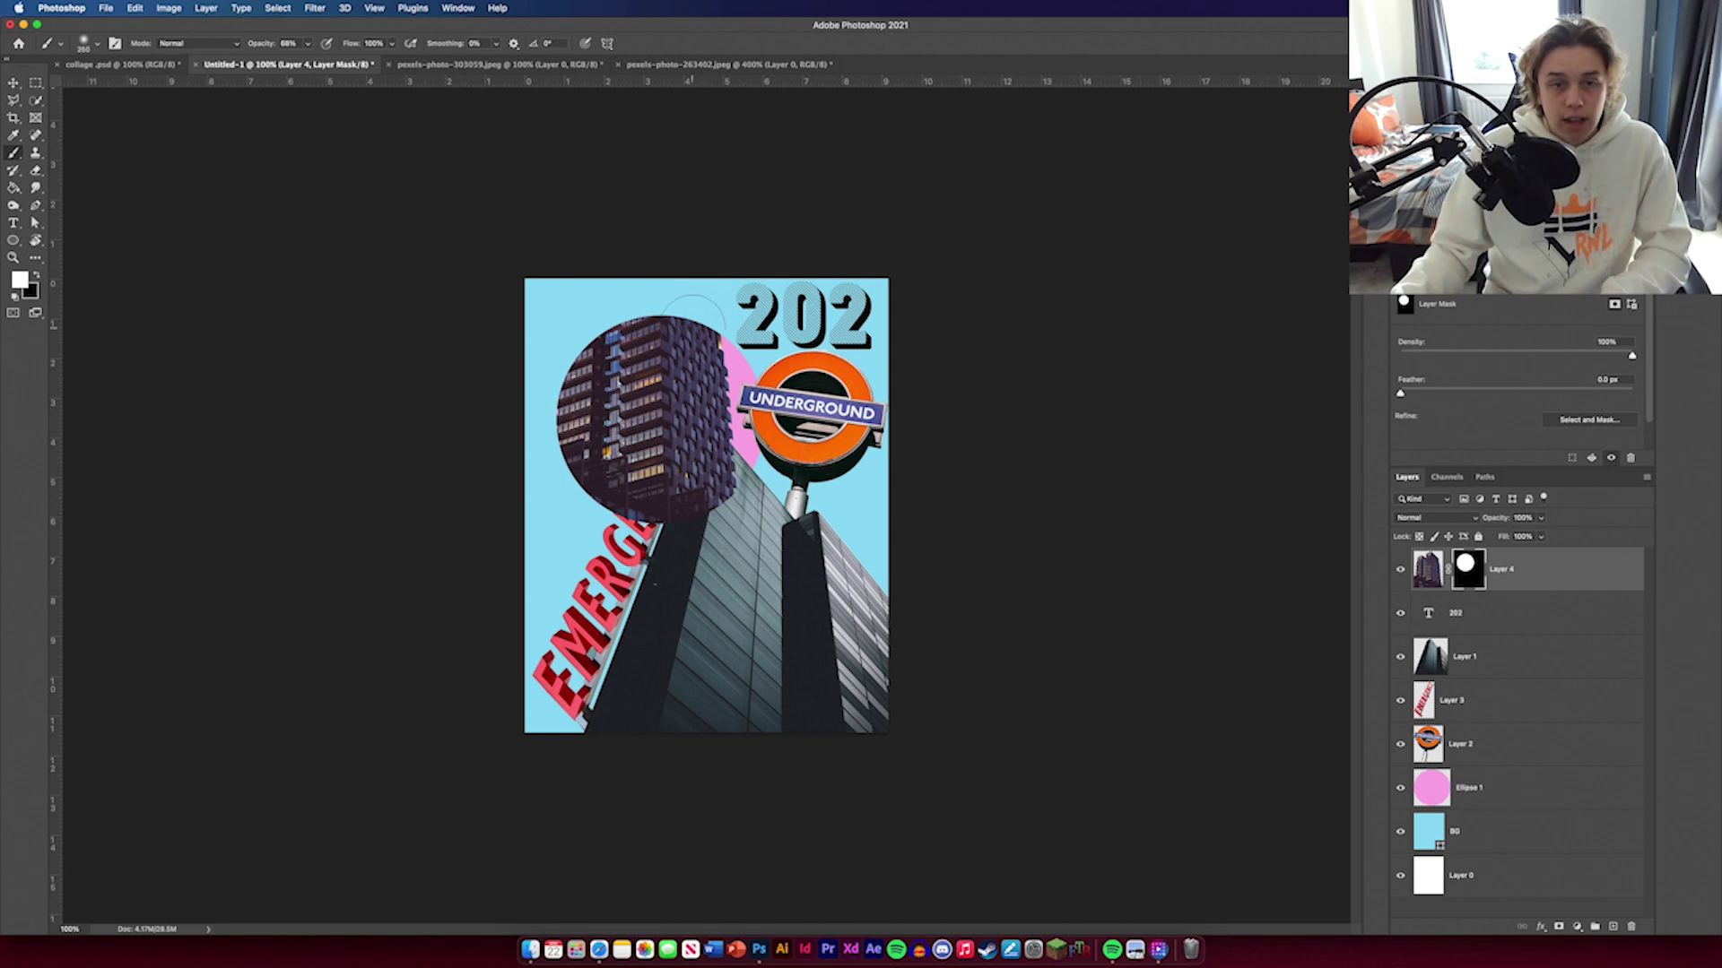
# Step: Paint the tower's top back in on the mask at 100% opacity, zoomed to 300%
pyautogui.moveTo(693, 325)
pyautogui.mouseDown()
pyautogui.moveTo(642, 238)
pyautogui.moveTo(574, 364)
pyautogui.moveTo(640, 334)
pyautogui.moveTo(628, 296)
pyautogui.moveTo(590, 315)
pyautogui.mouseUp()
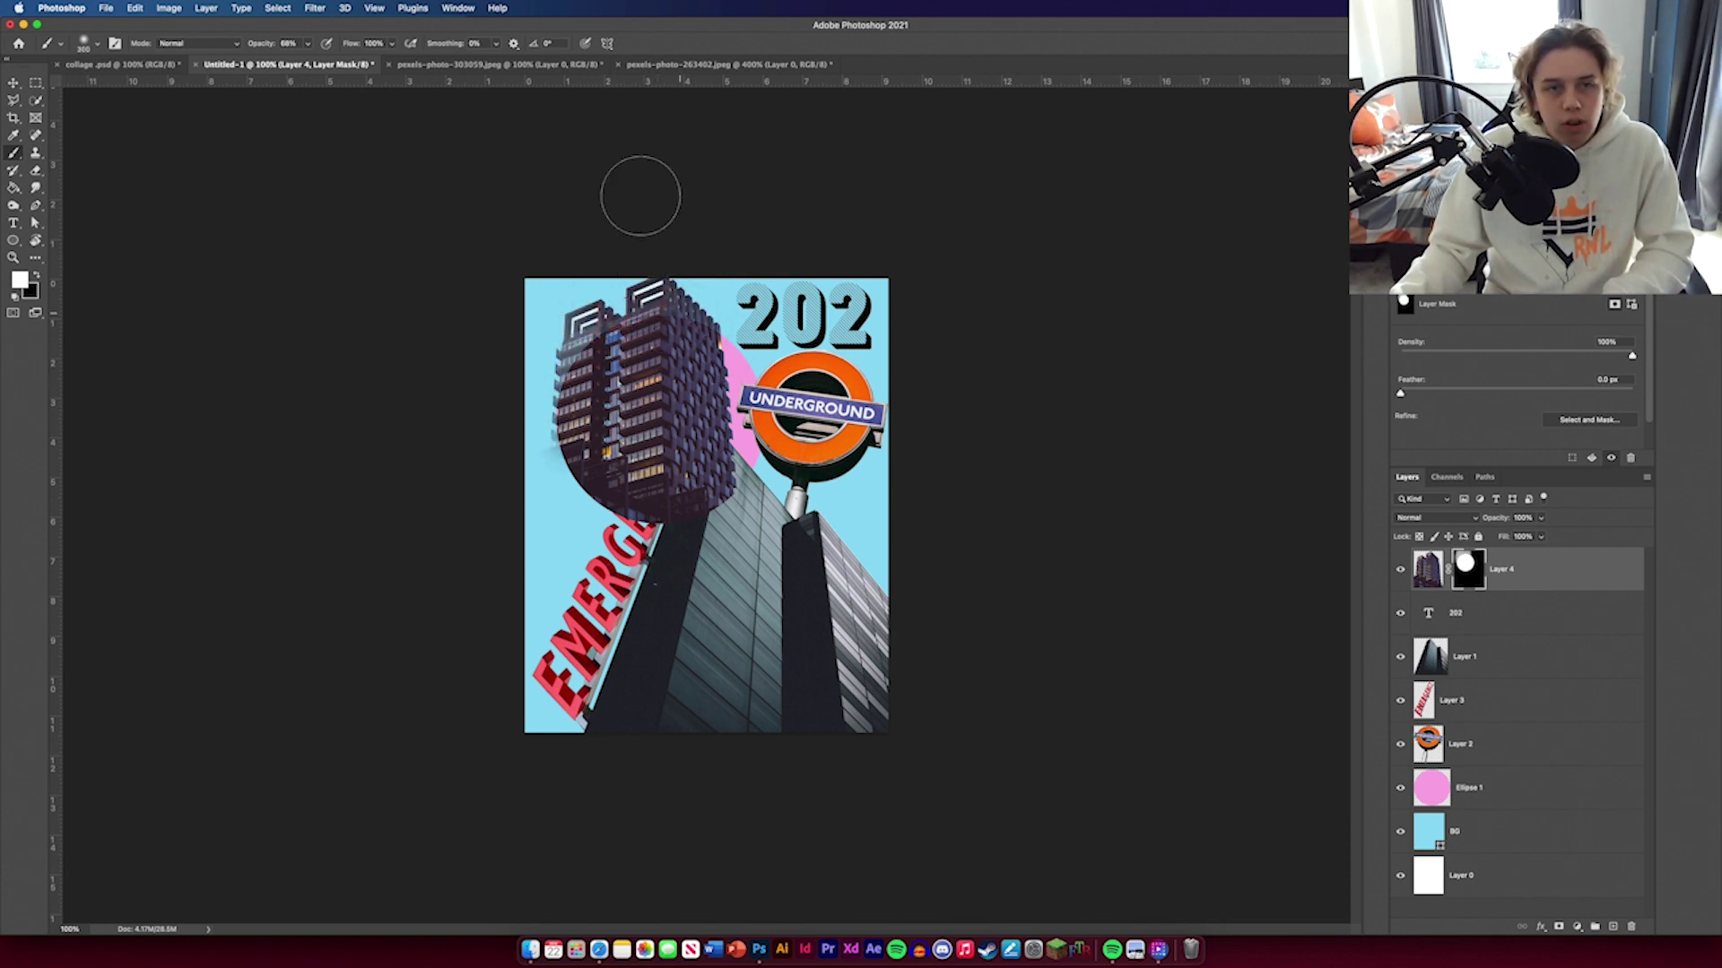
pyautogui.moveTo(257, 38); pyautogui.dragTo(274, 38)
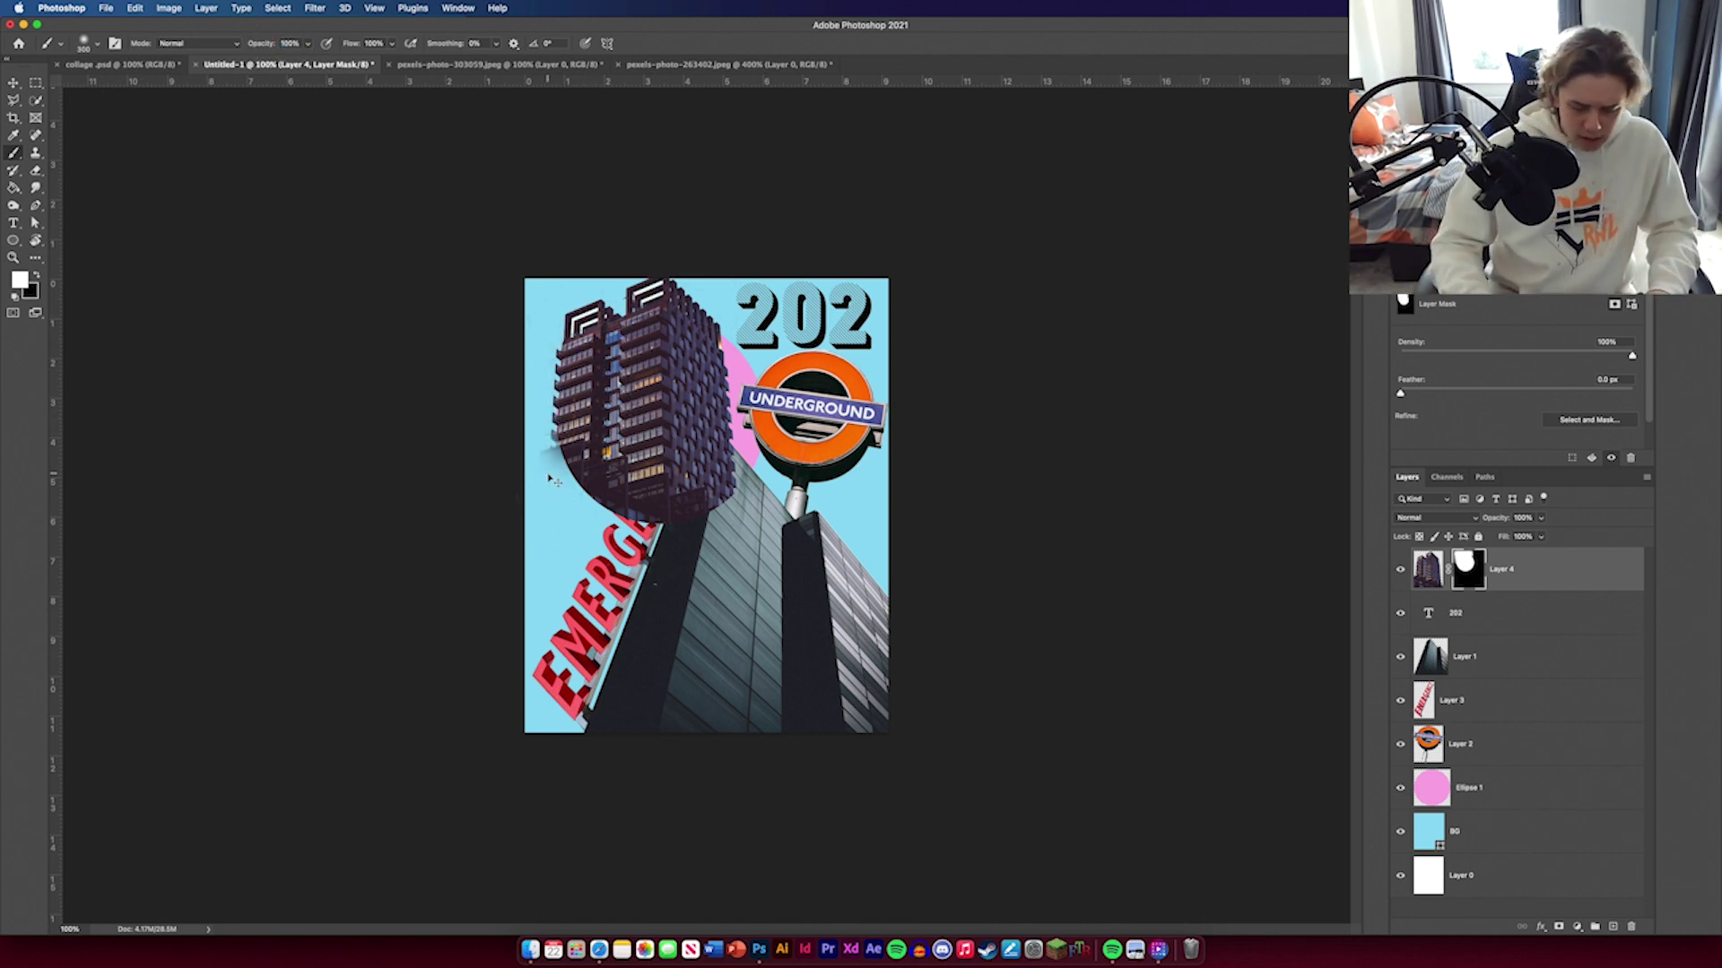
pyautogui.press('super+equal')
pyautogui.press('super+equal')
pyautogui.moveTo(547, 472); pyautogui.dragTo(822, 502)
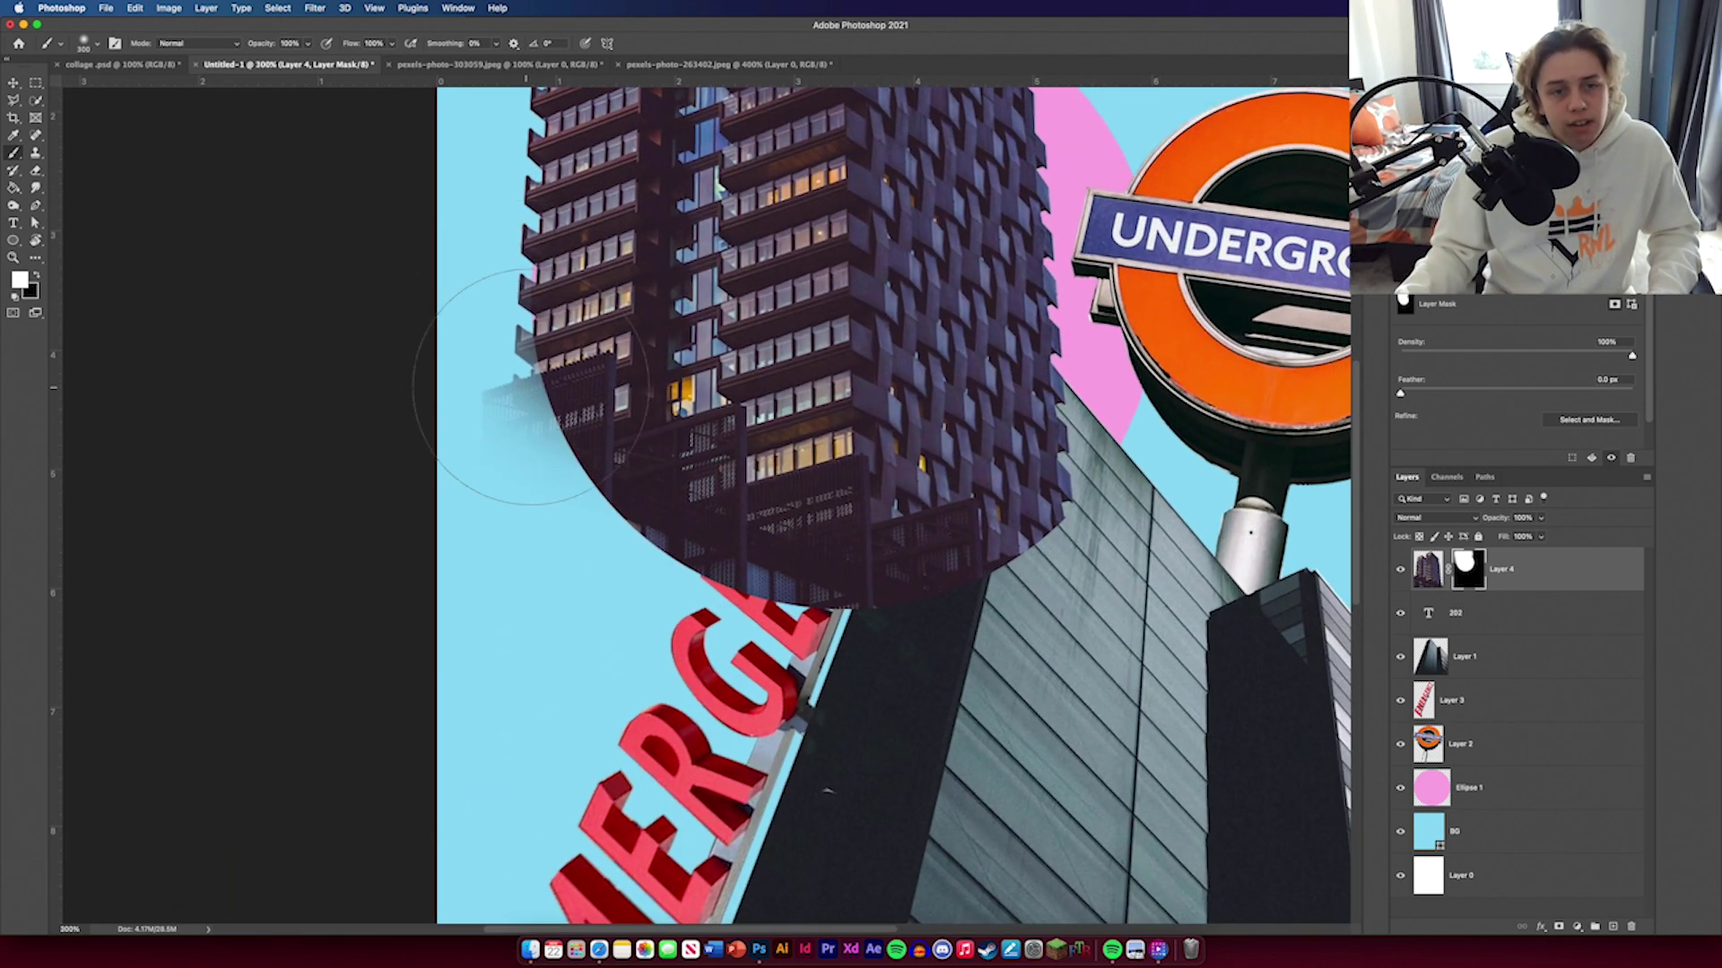
# Step: Switch to a Hard Round brush and refine the mask, toggling black and white
pyautogui.click(94, 43)
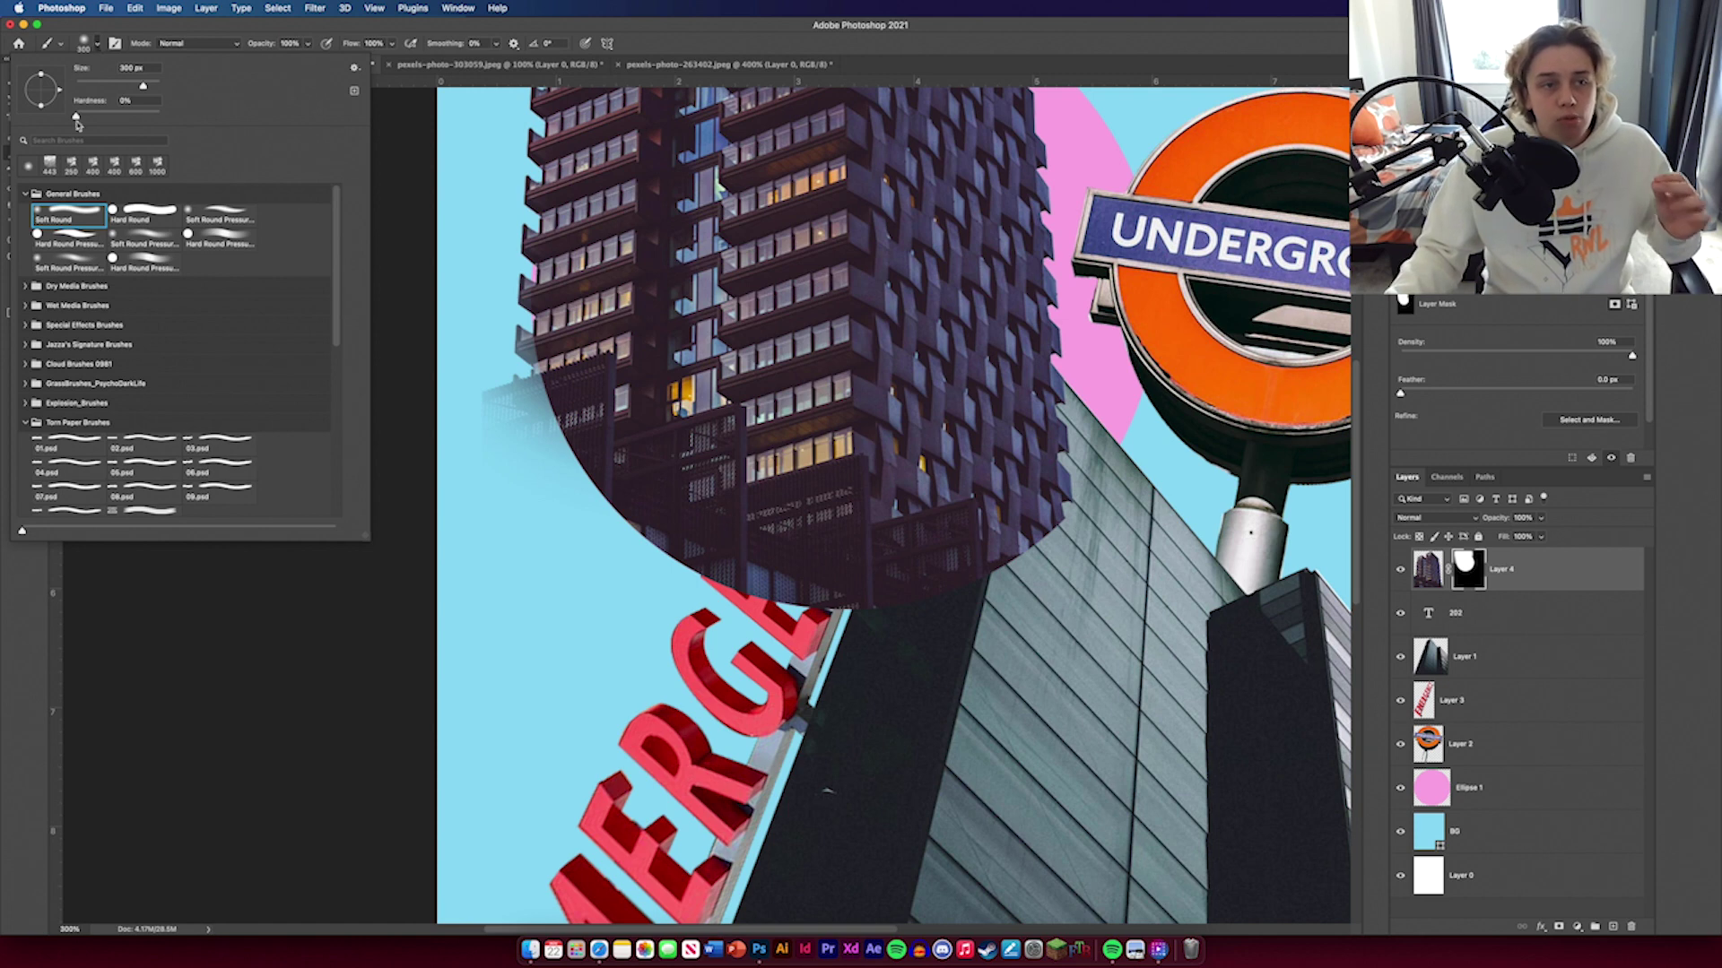
pyautogui.click(144, 215)
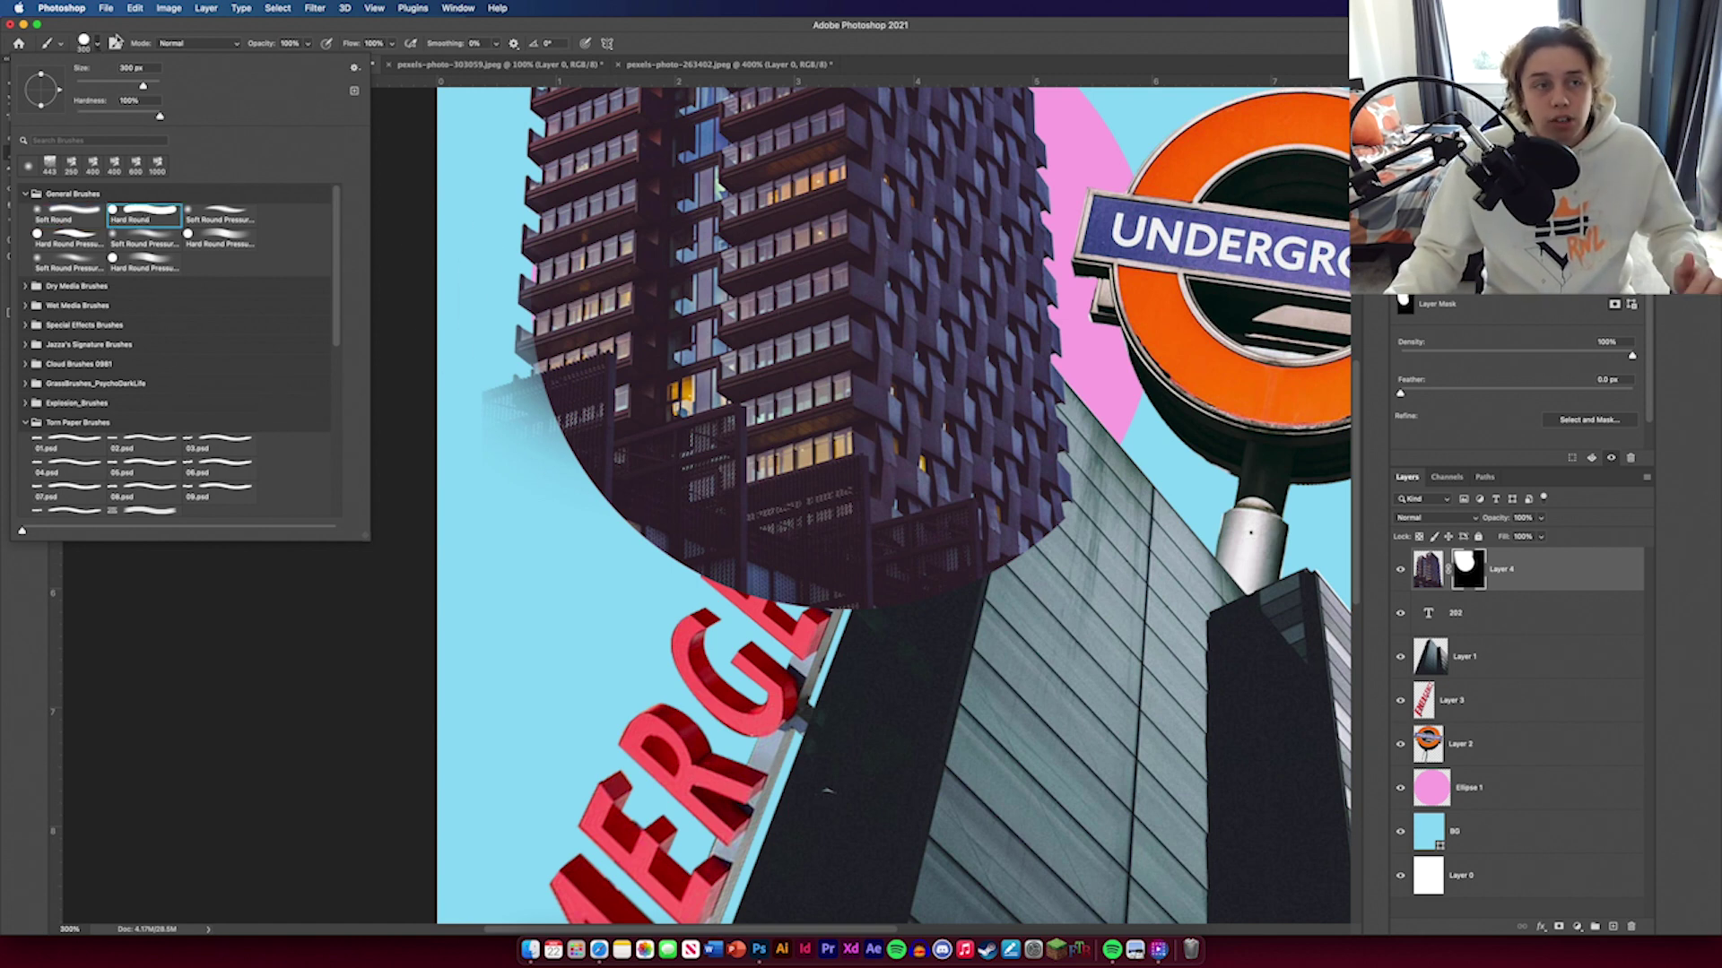
pyautogui.press('Return')
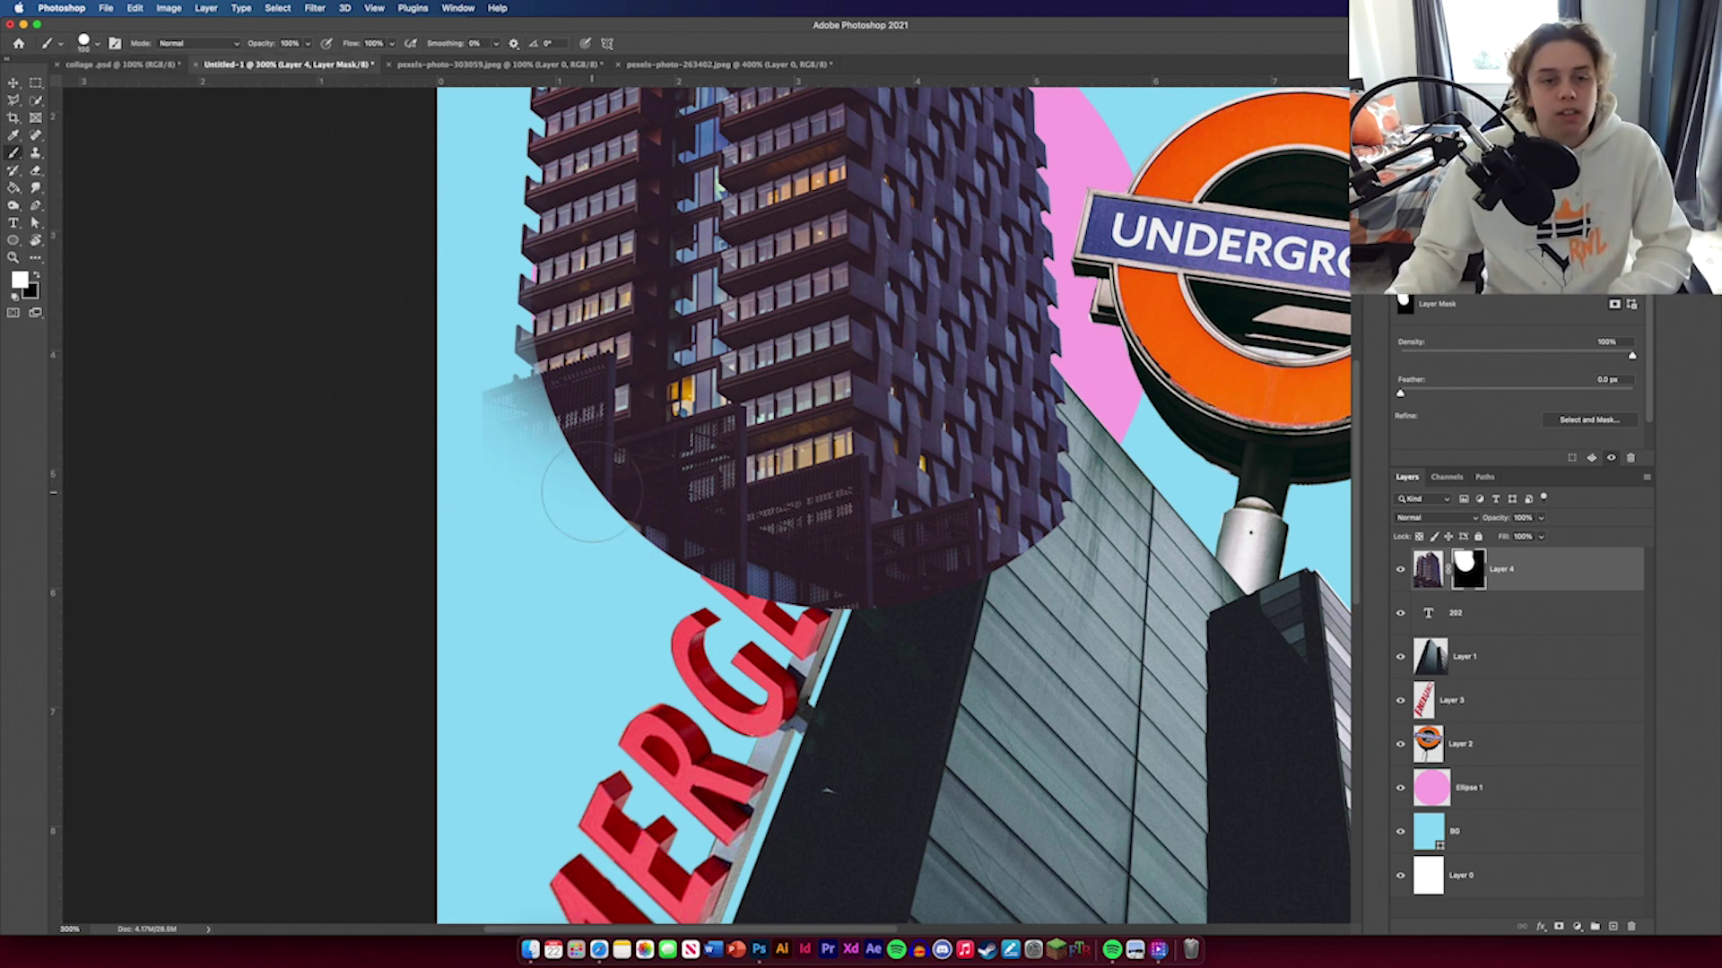
pyautogui.press('x')
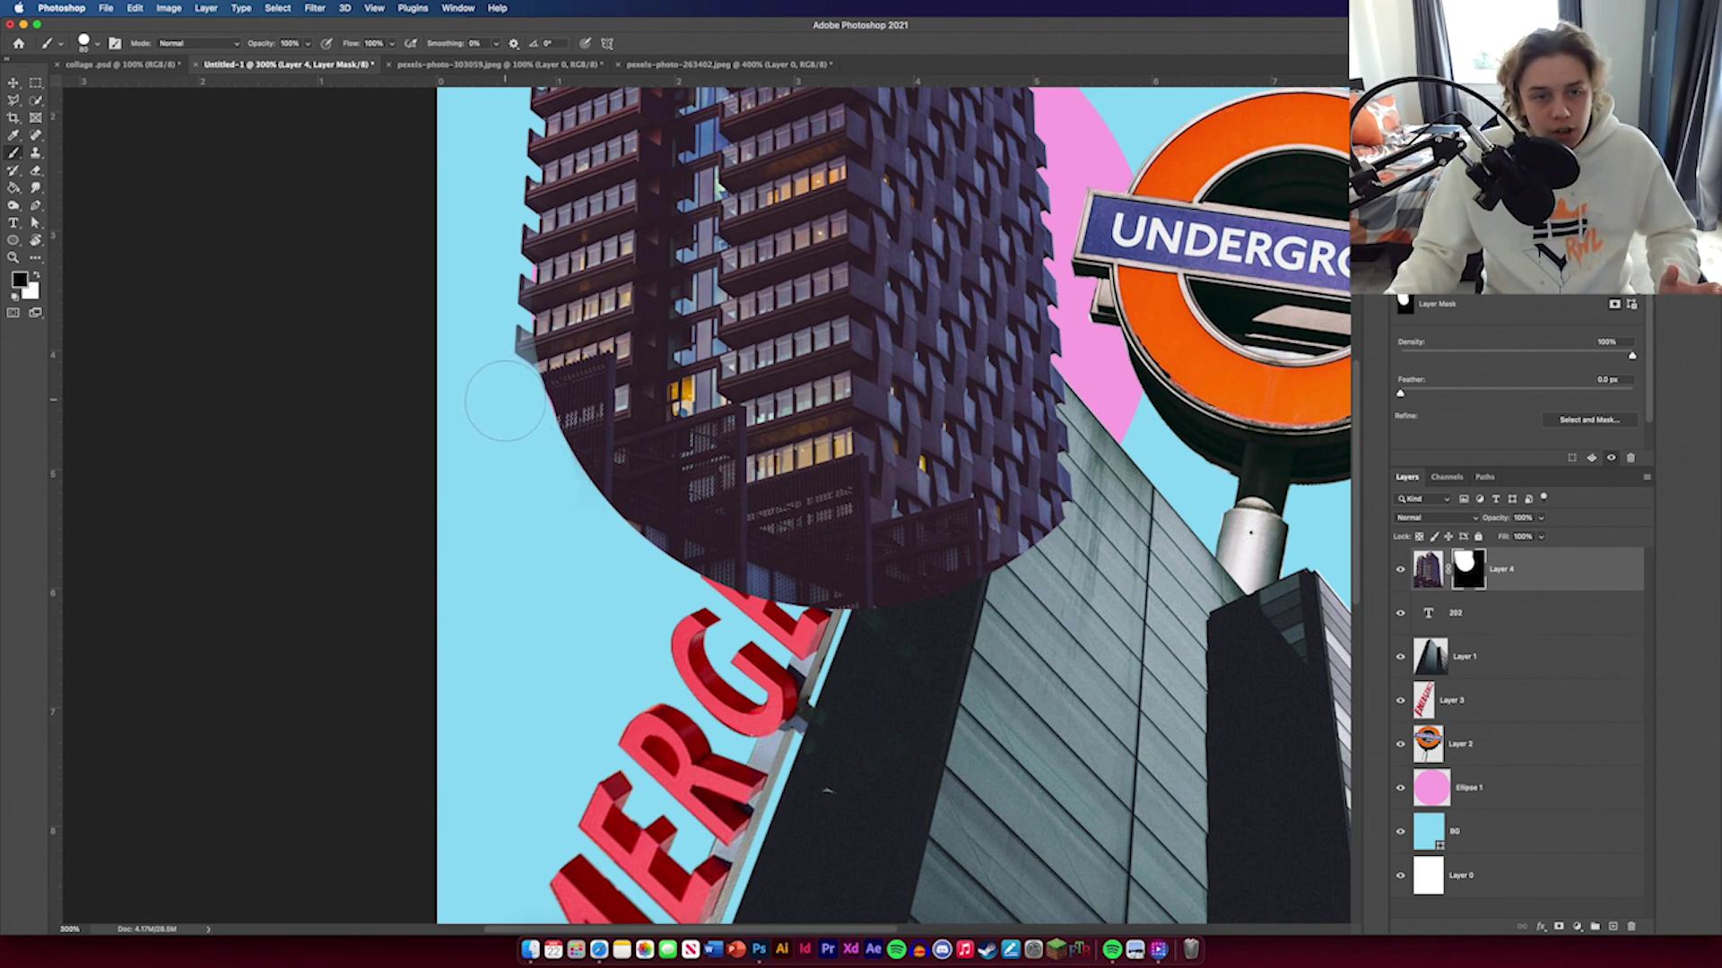
pyautogui.press('x')
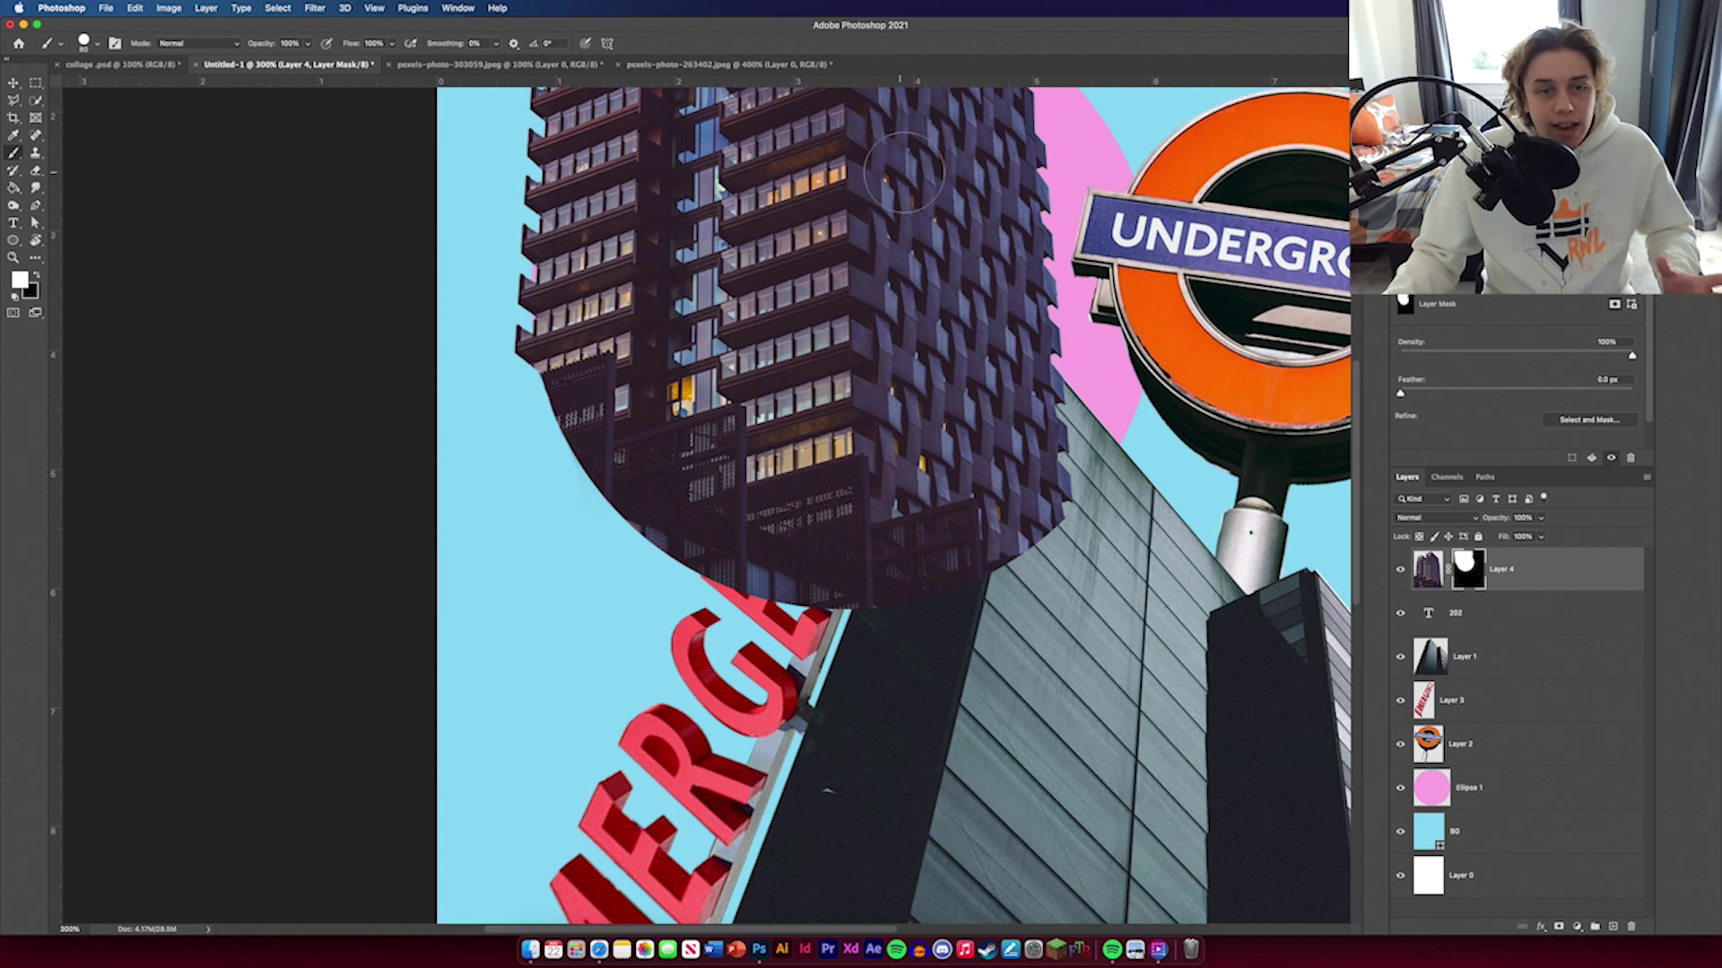
# Step: Move the purple tower's Layer 4 below the grey tower's Layer 1
pyautogui.click(13, 83)
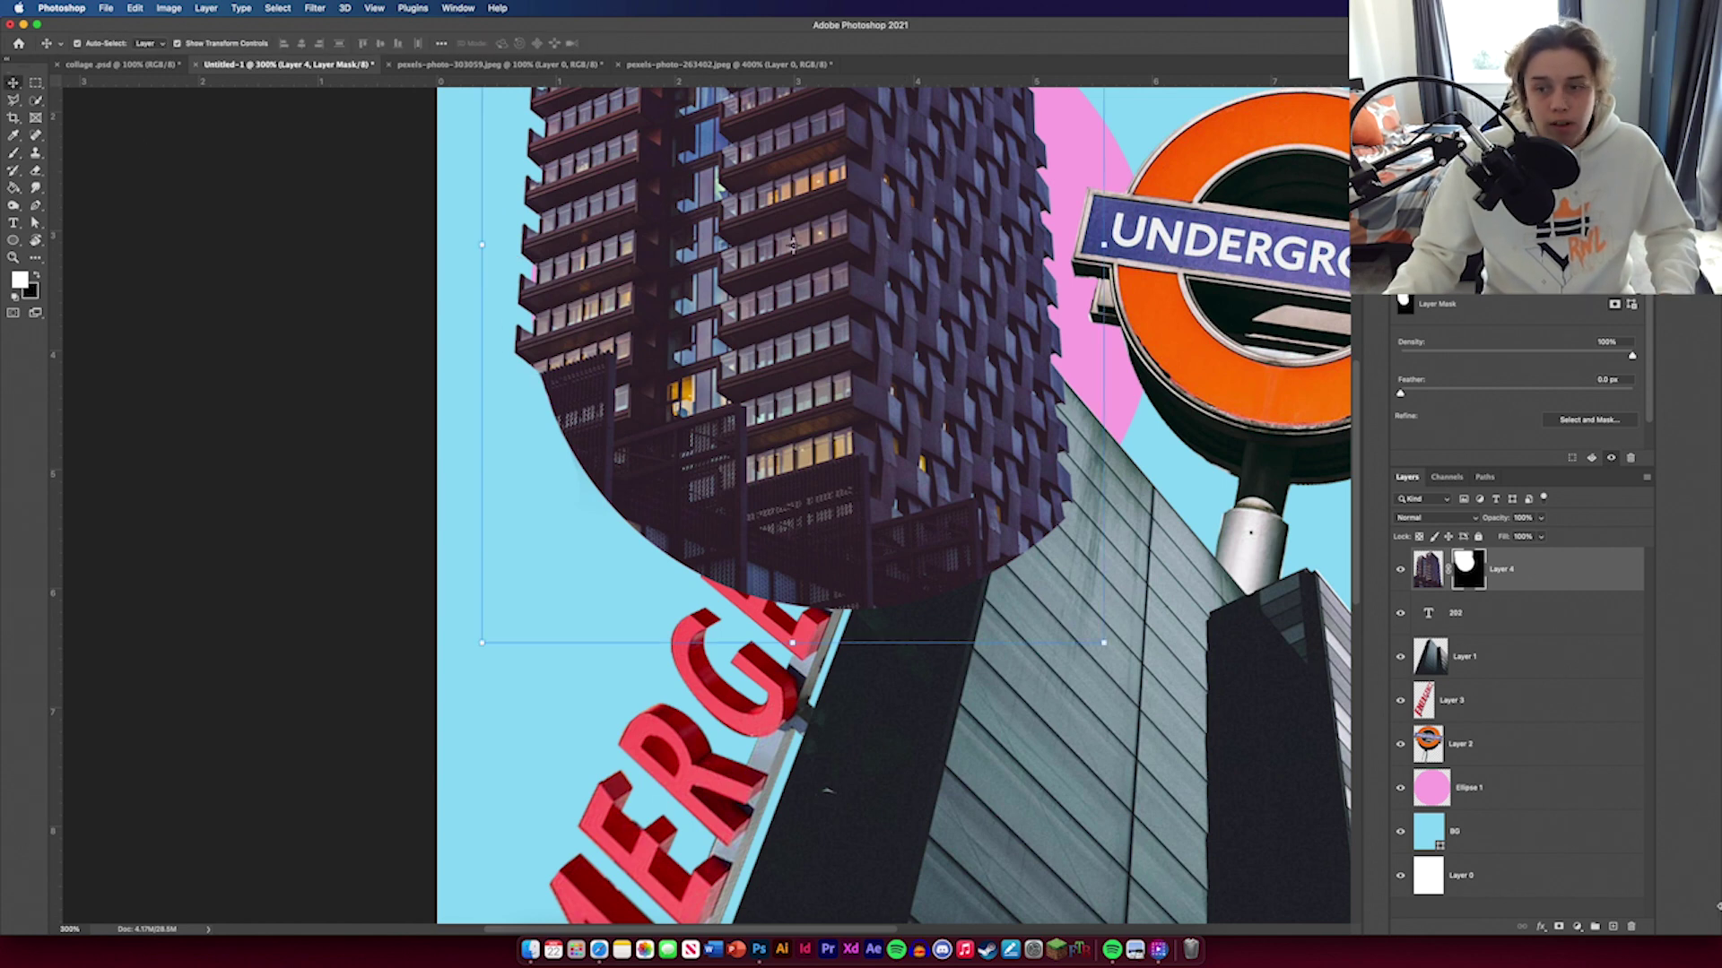
pyautogui.moveTo(1563, 595); pyautogui.dragTo(1548, 675)
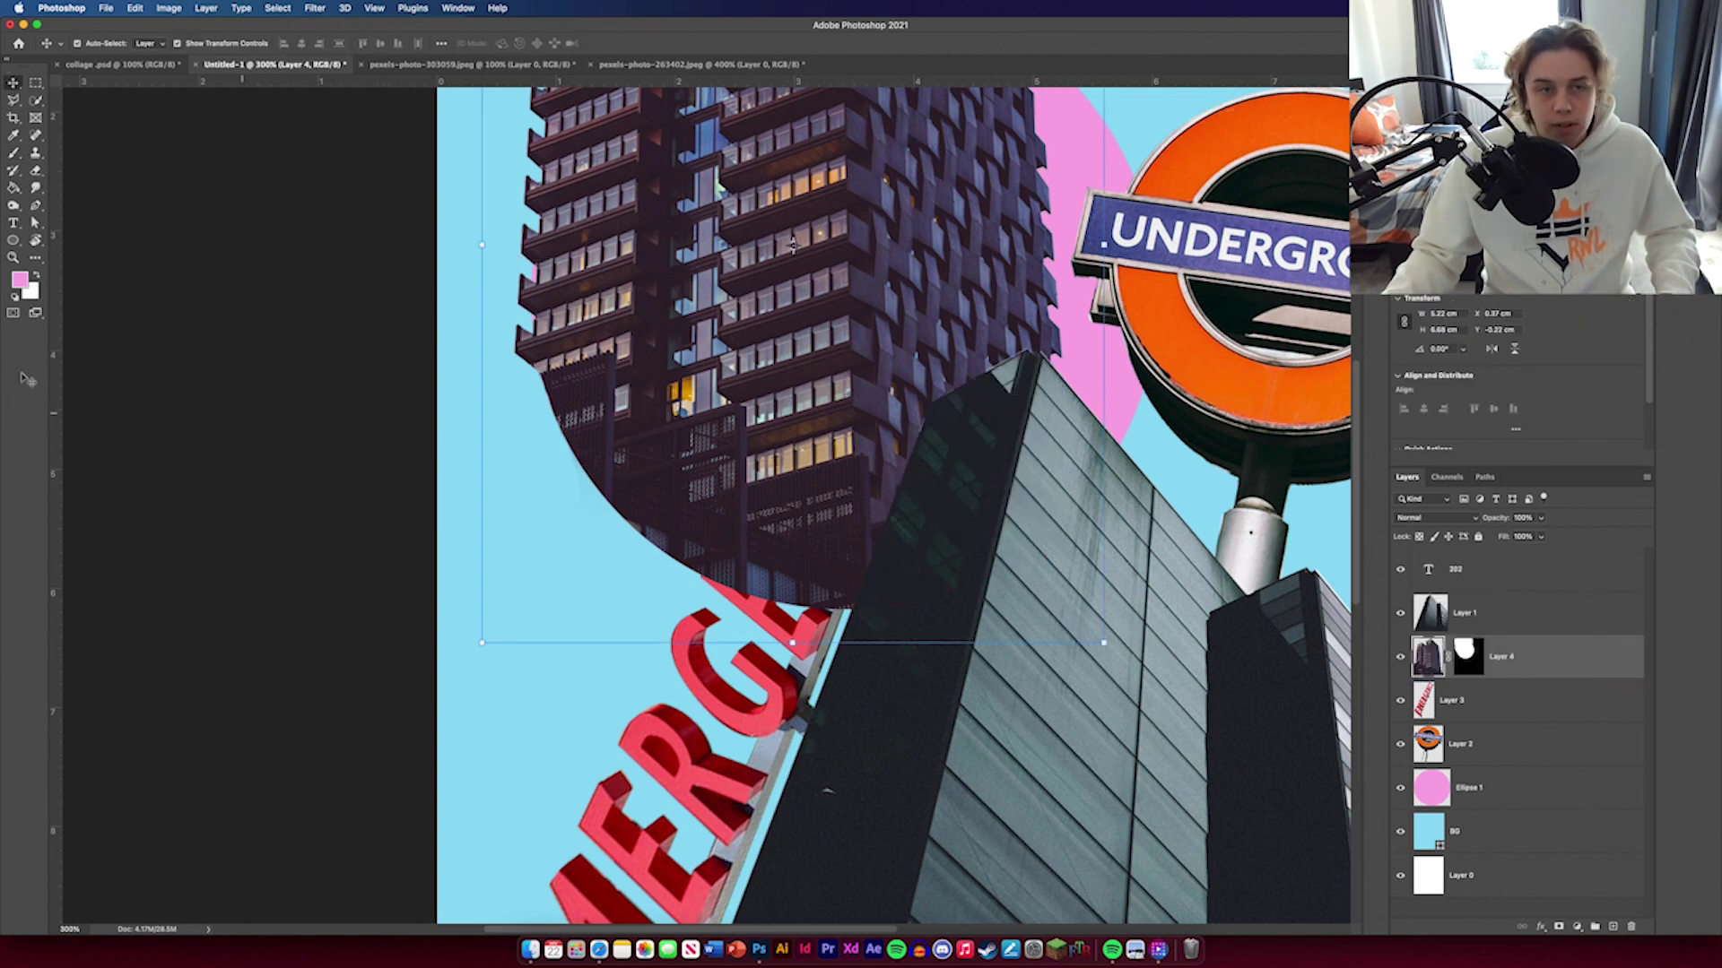
pyautogui.click(238, 339)
# Step: Try placing EMERGENCY in front of the grey tower, then undo it
pyautogui.press('super+1')
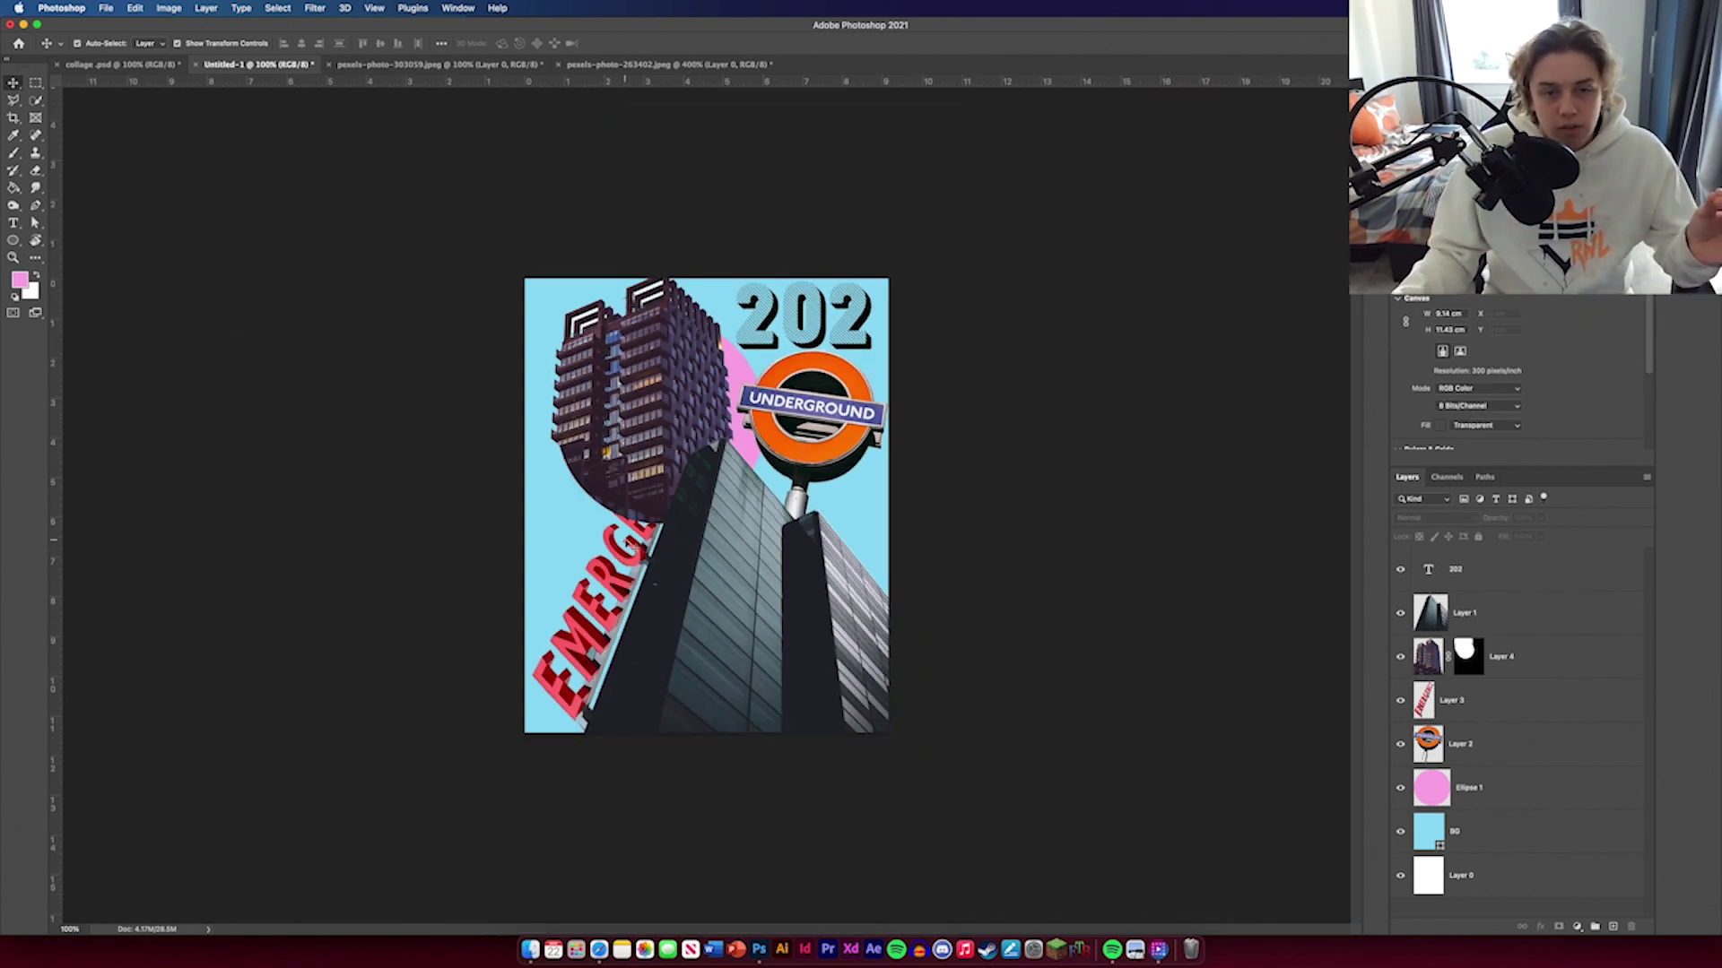
pyautogui.moveTo(1434, 700); pyautogui.dragTo(1475, 592)
pyautogui.press('super+z')
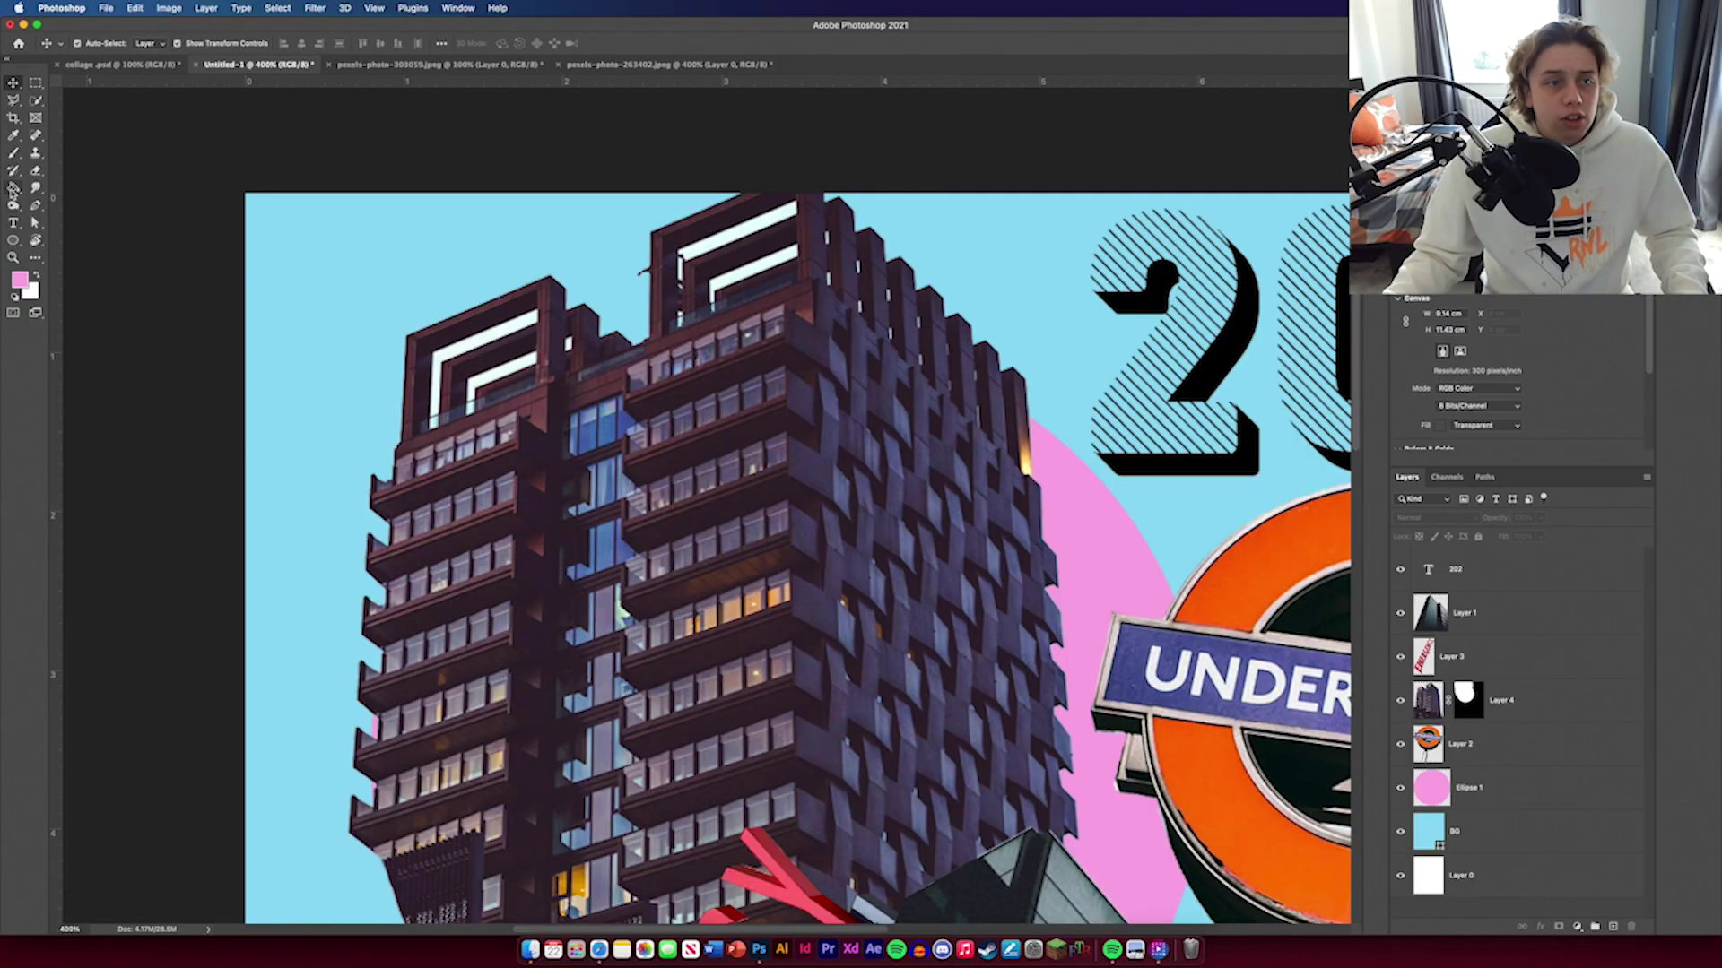
# Step: Trace a pen path around the tower's rooftop frame and balcony corner
pyautogui.click(35, 205)
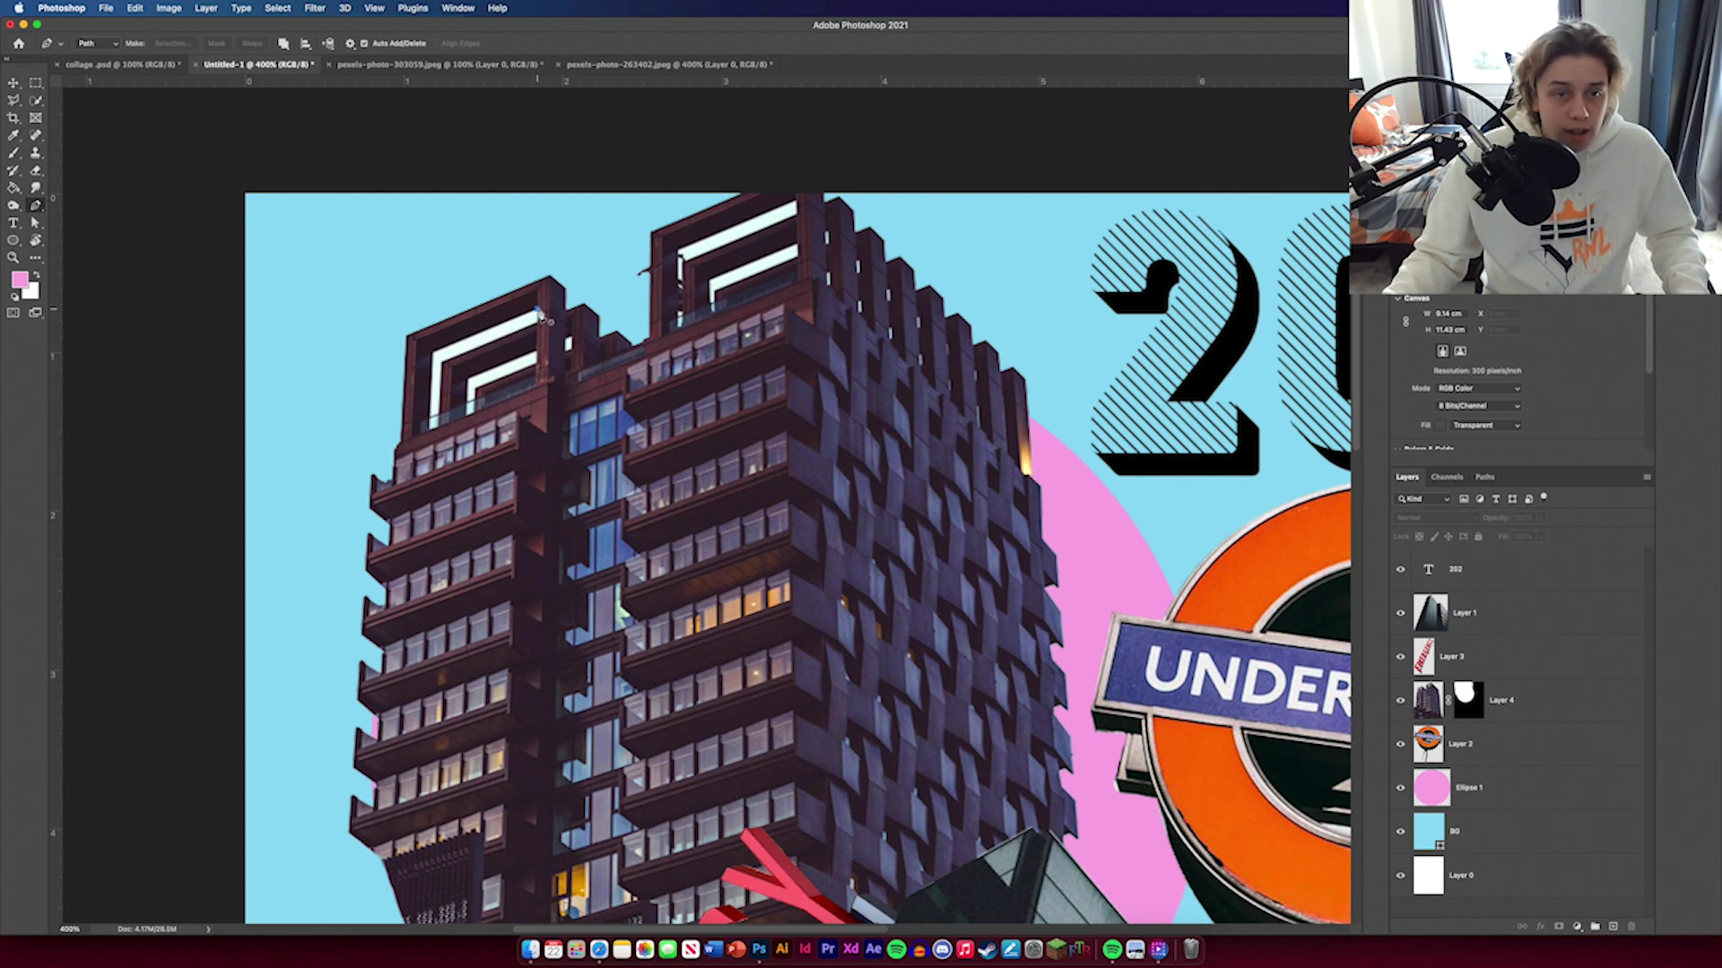
pyautogui.click(538, 314)
pyautogui.click(439, 361)
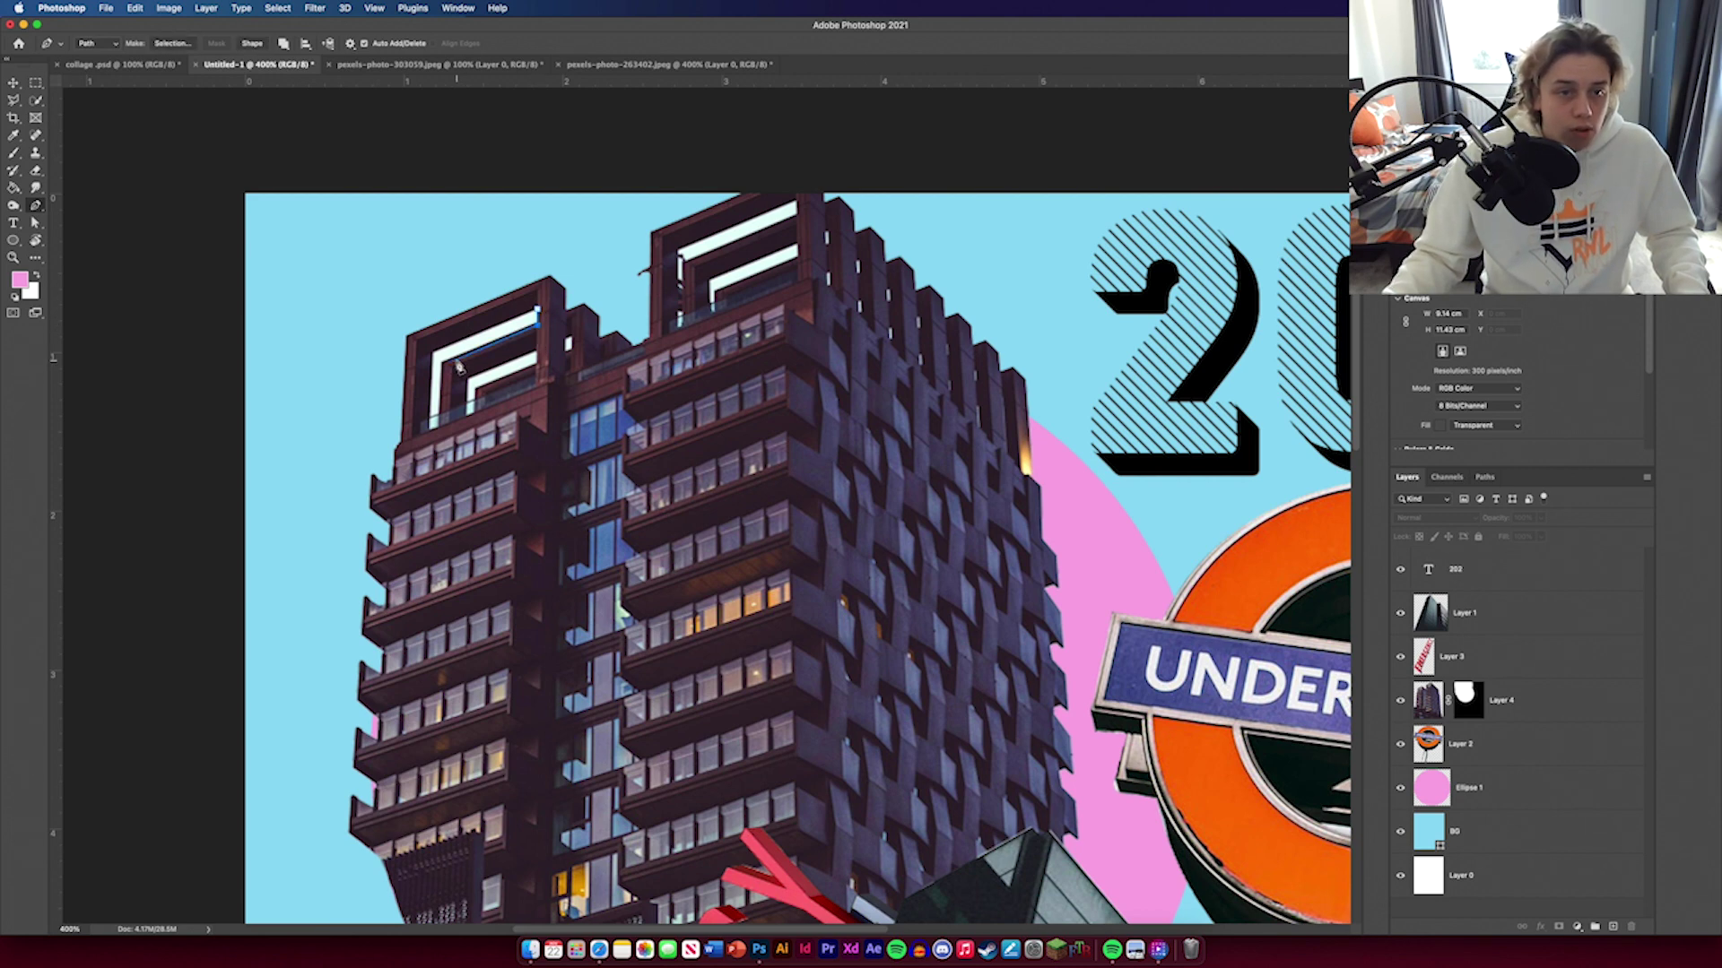
pyautogui.click(431, 428)
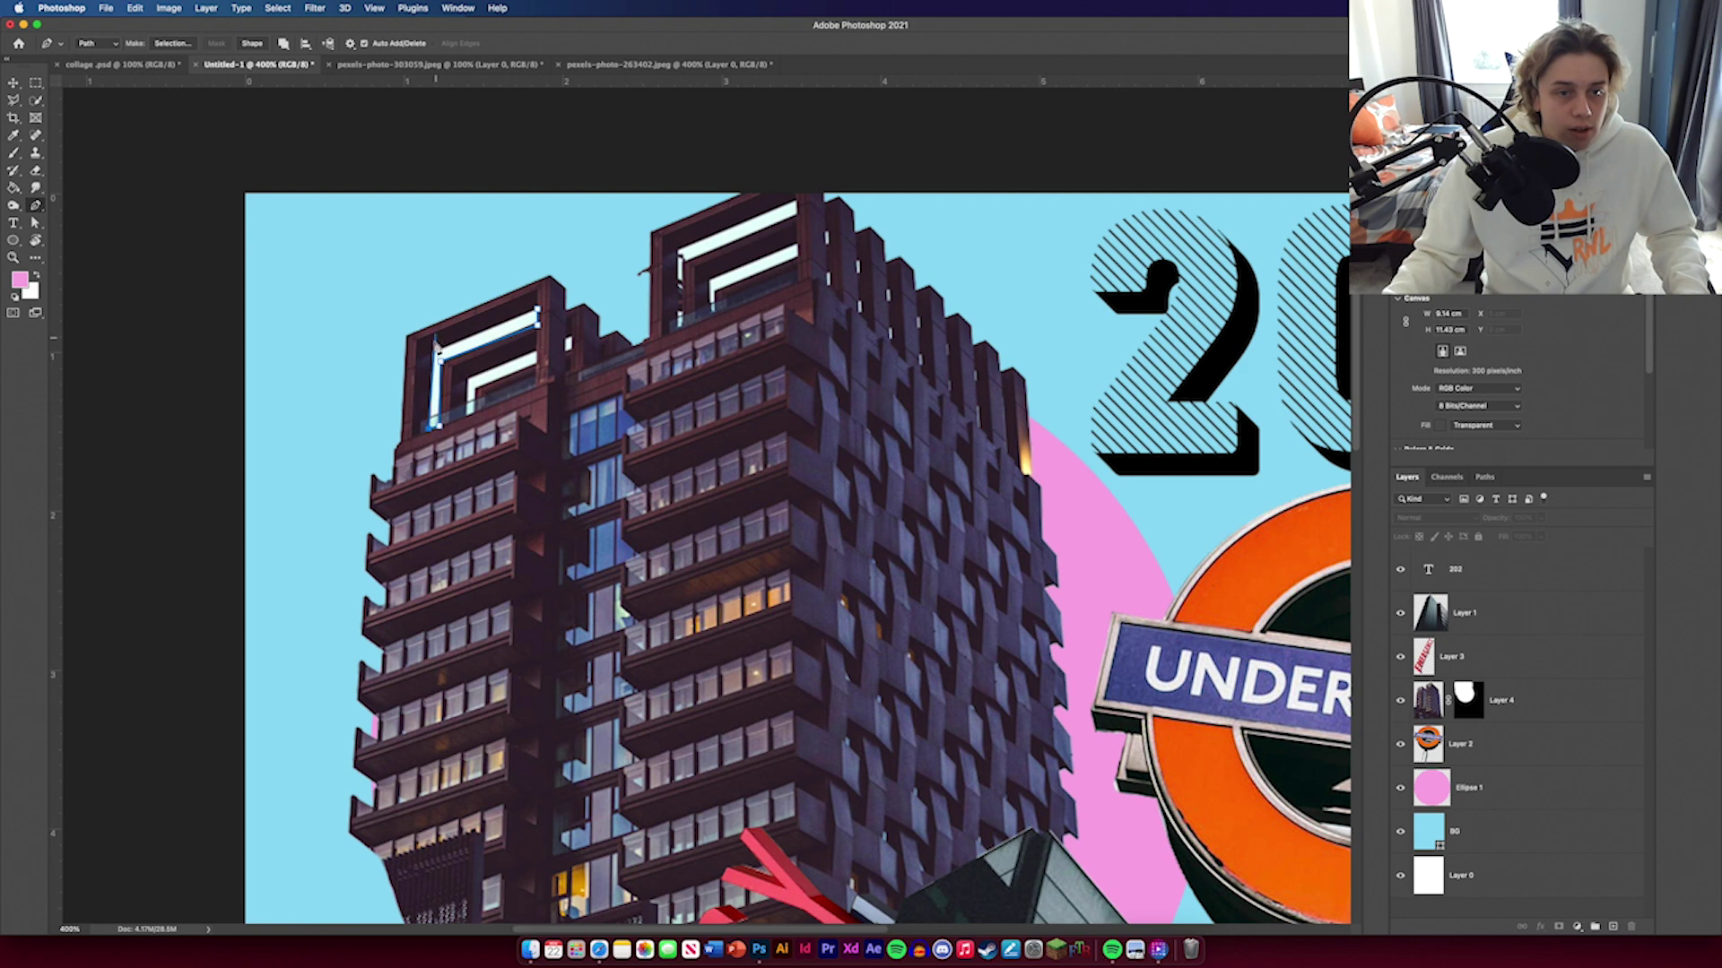
# Step: Convert the rooftop path to a selection, paint it out on Layer 4's mask, and deselect
pyautogui.click(1485, 477)
pyautogui.press('super+Return')
pyautogui.press('b')
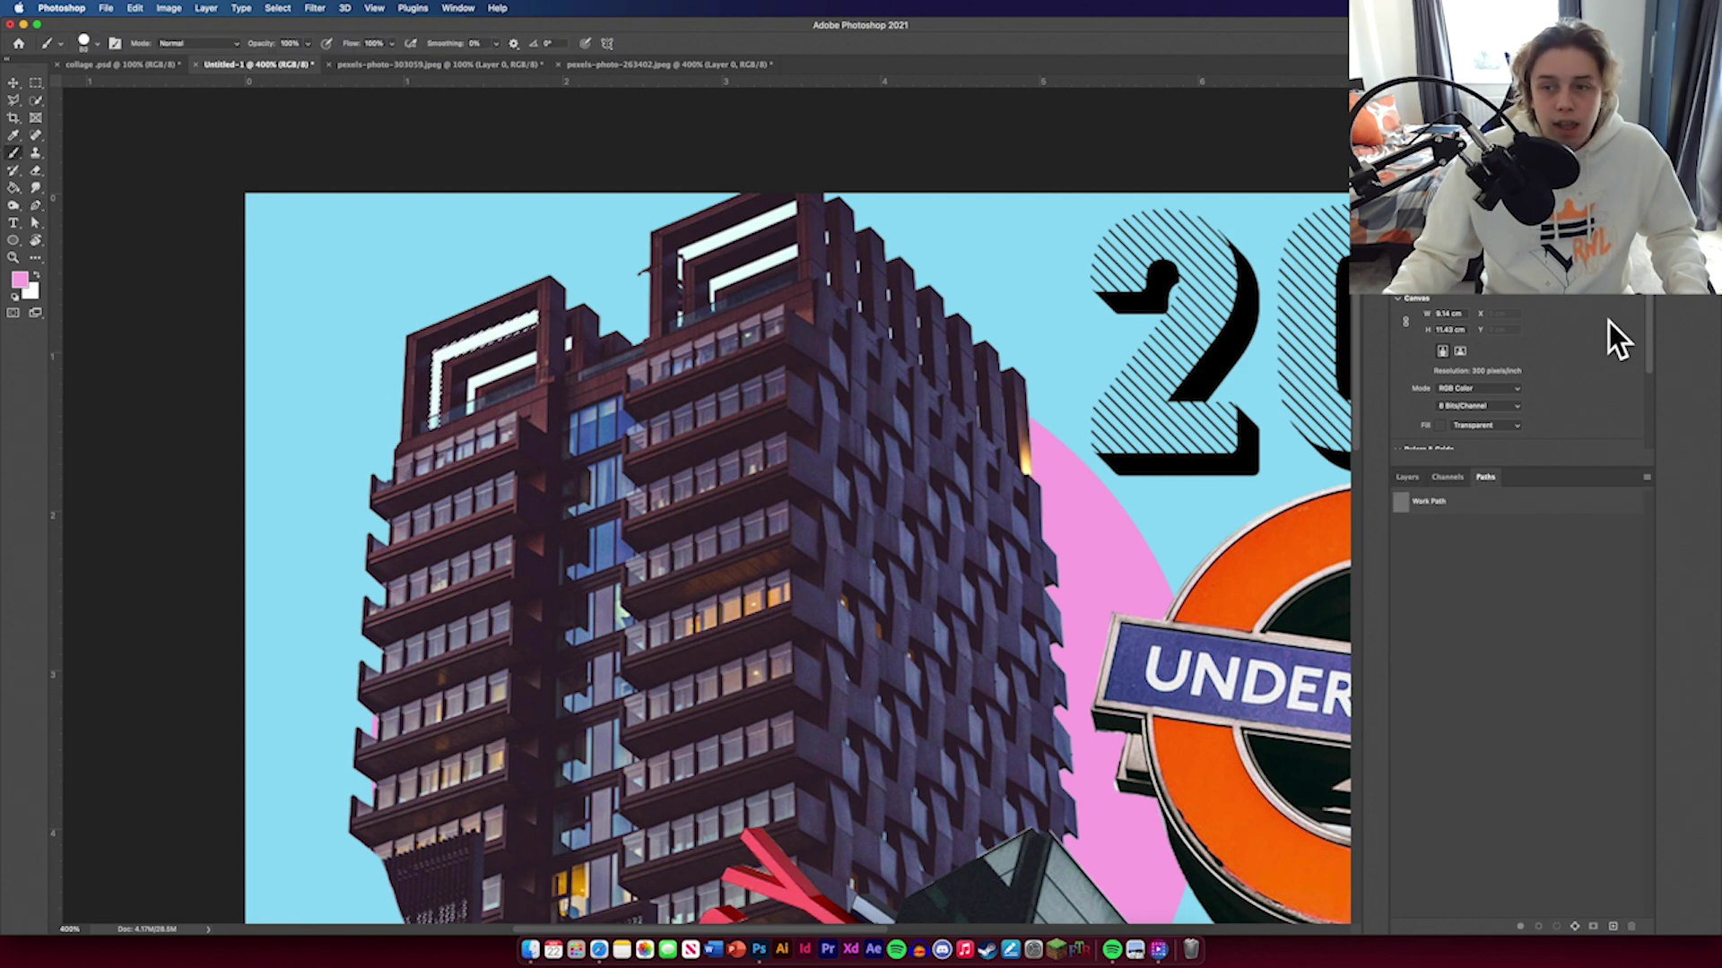
pyautogui.click(1407, 477)
pyautogui.click(1468, 699)
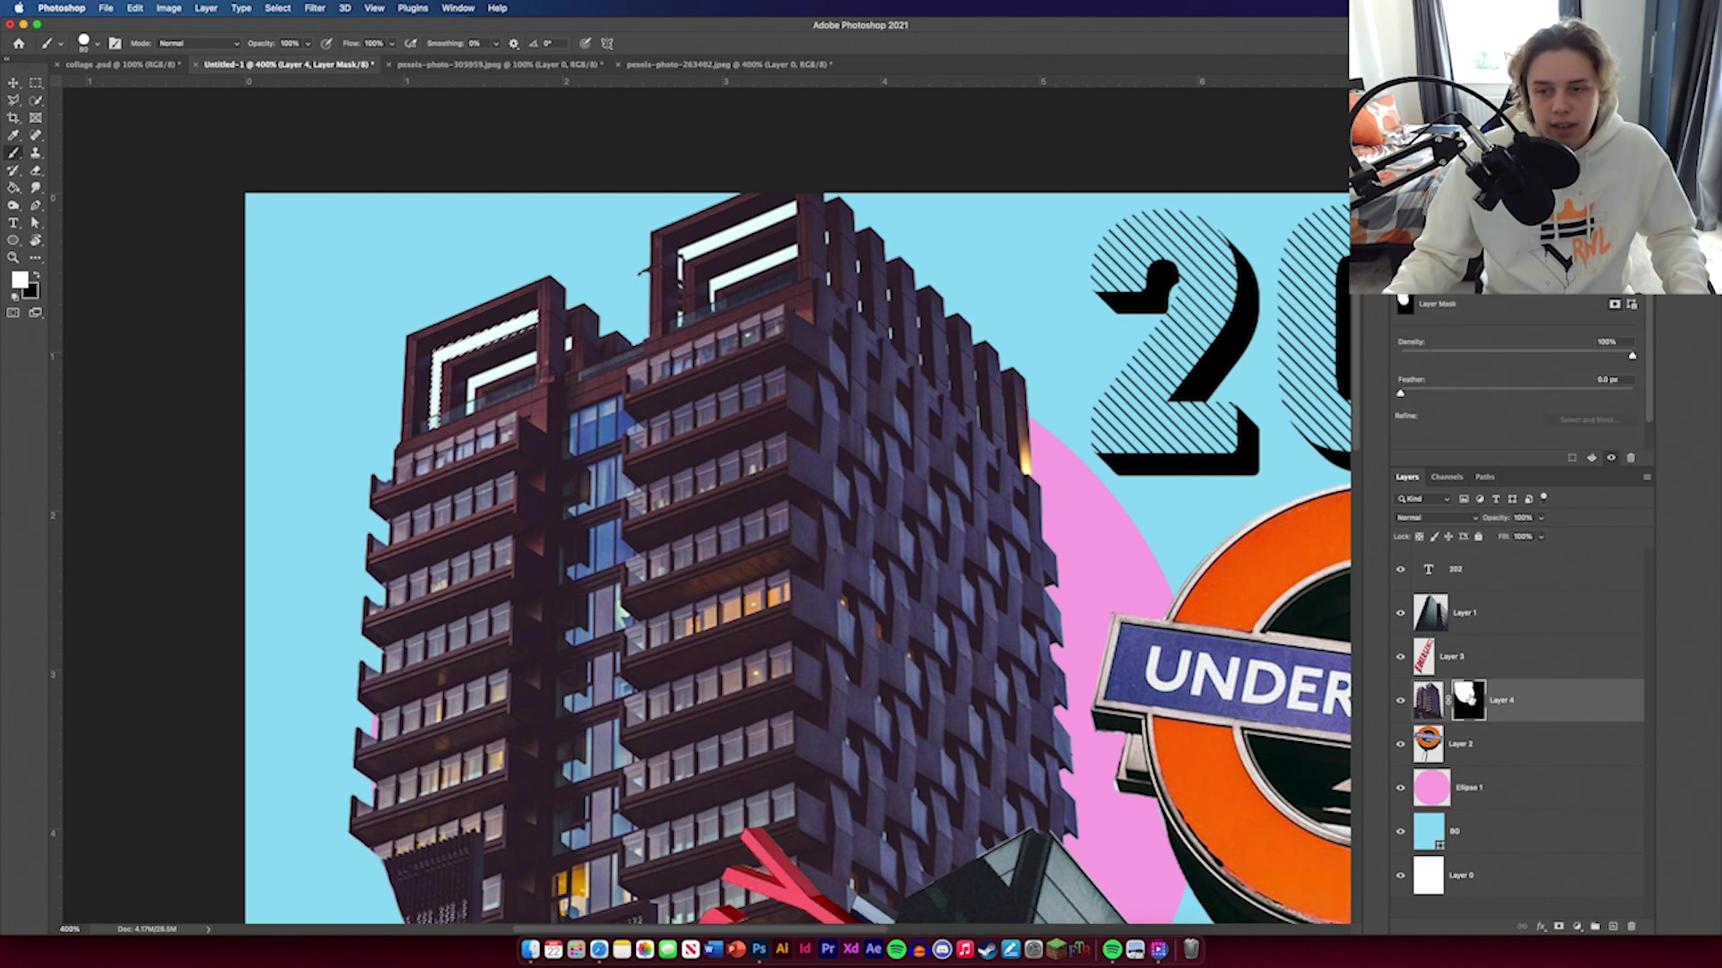
pyautogui.press('super+d')
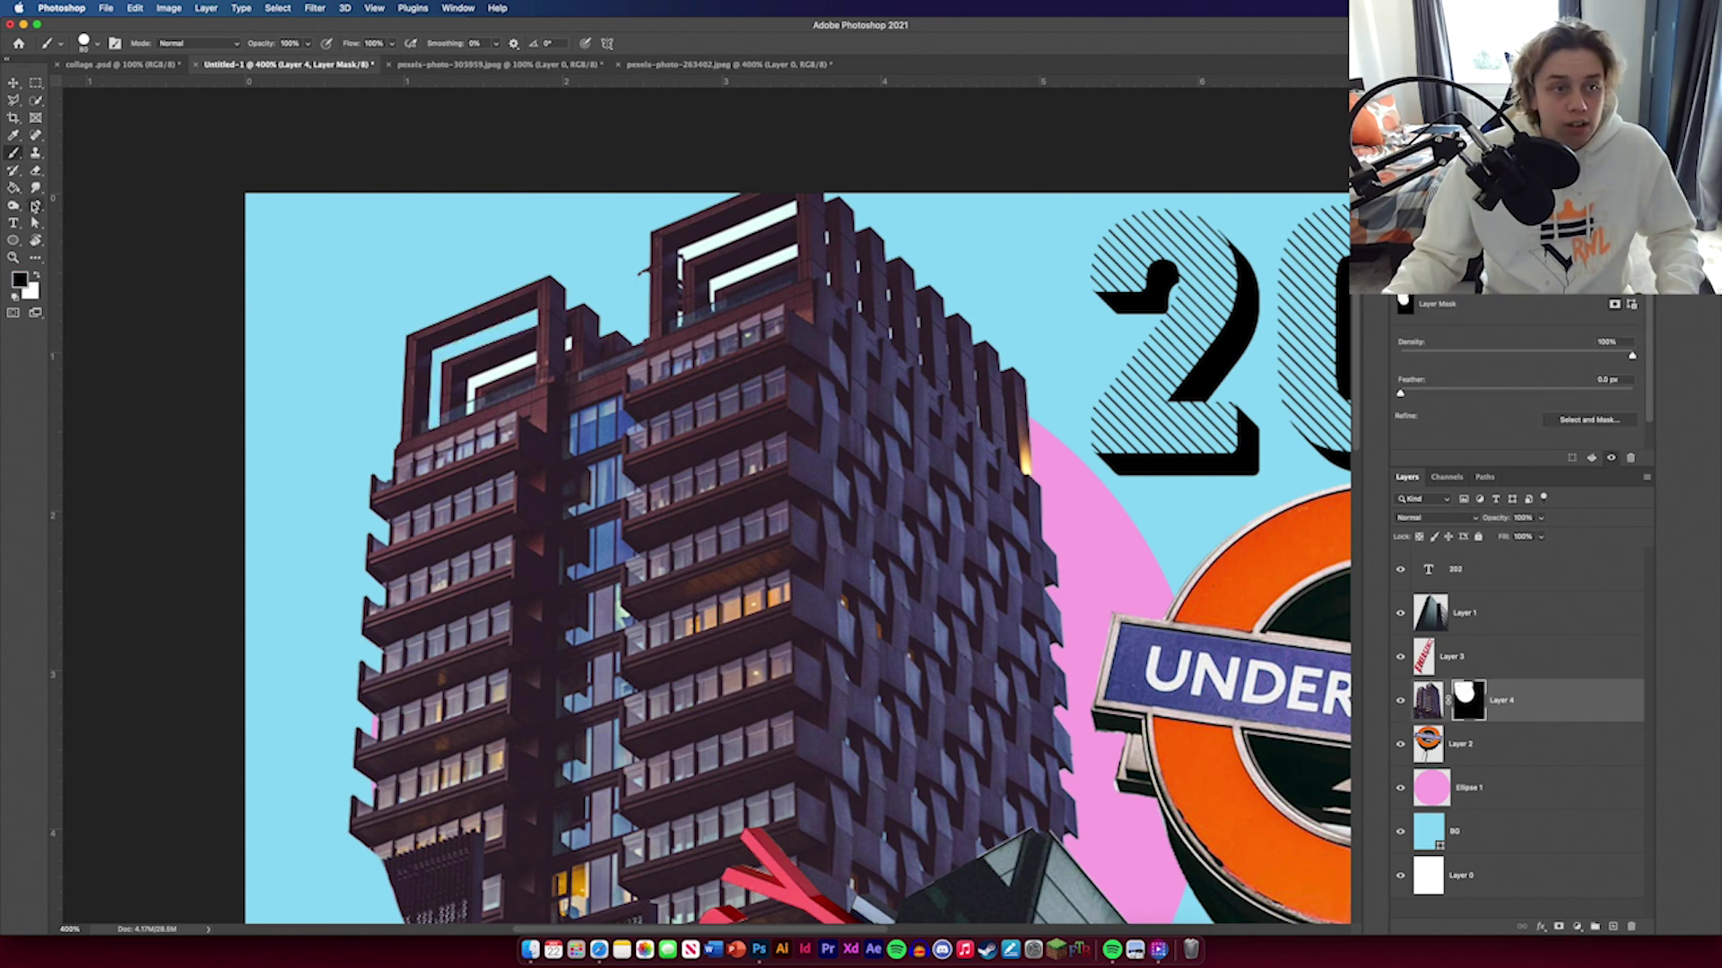
# Step: Trace another rooftop frame edge, then stamp all visible layers into a merged Layer 5
pyautogui.click(36, 204)
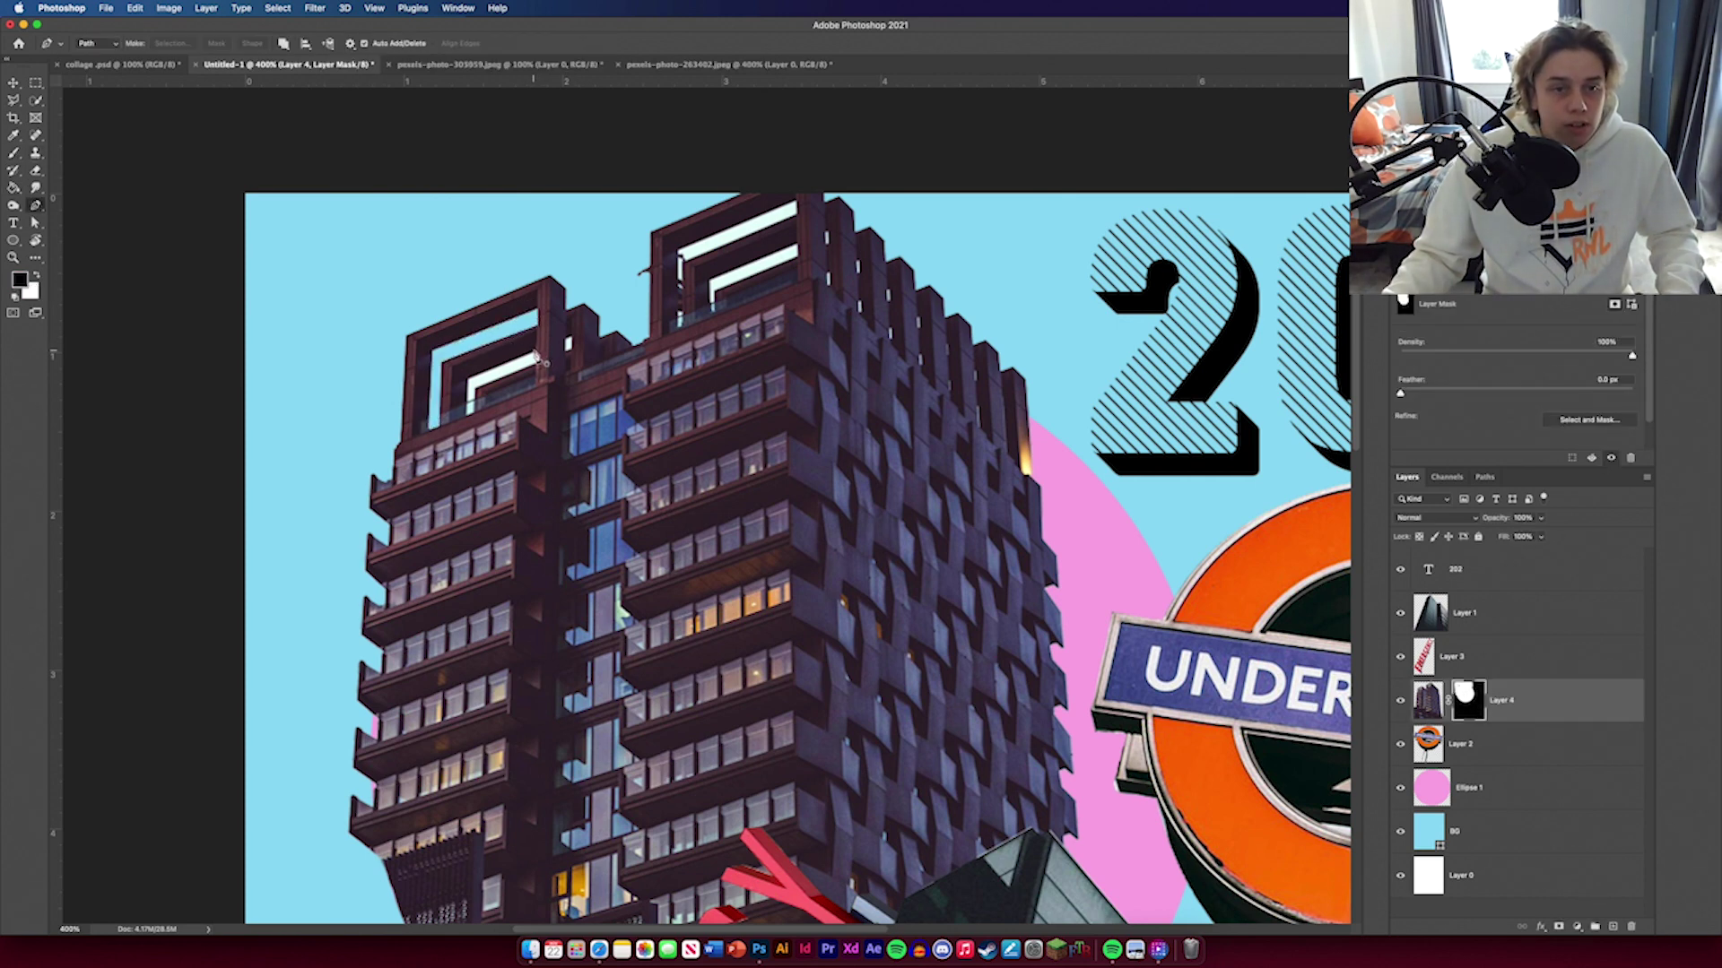
pyautogui.click(535, 351)
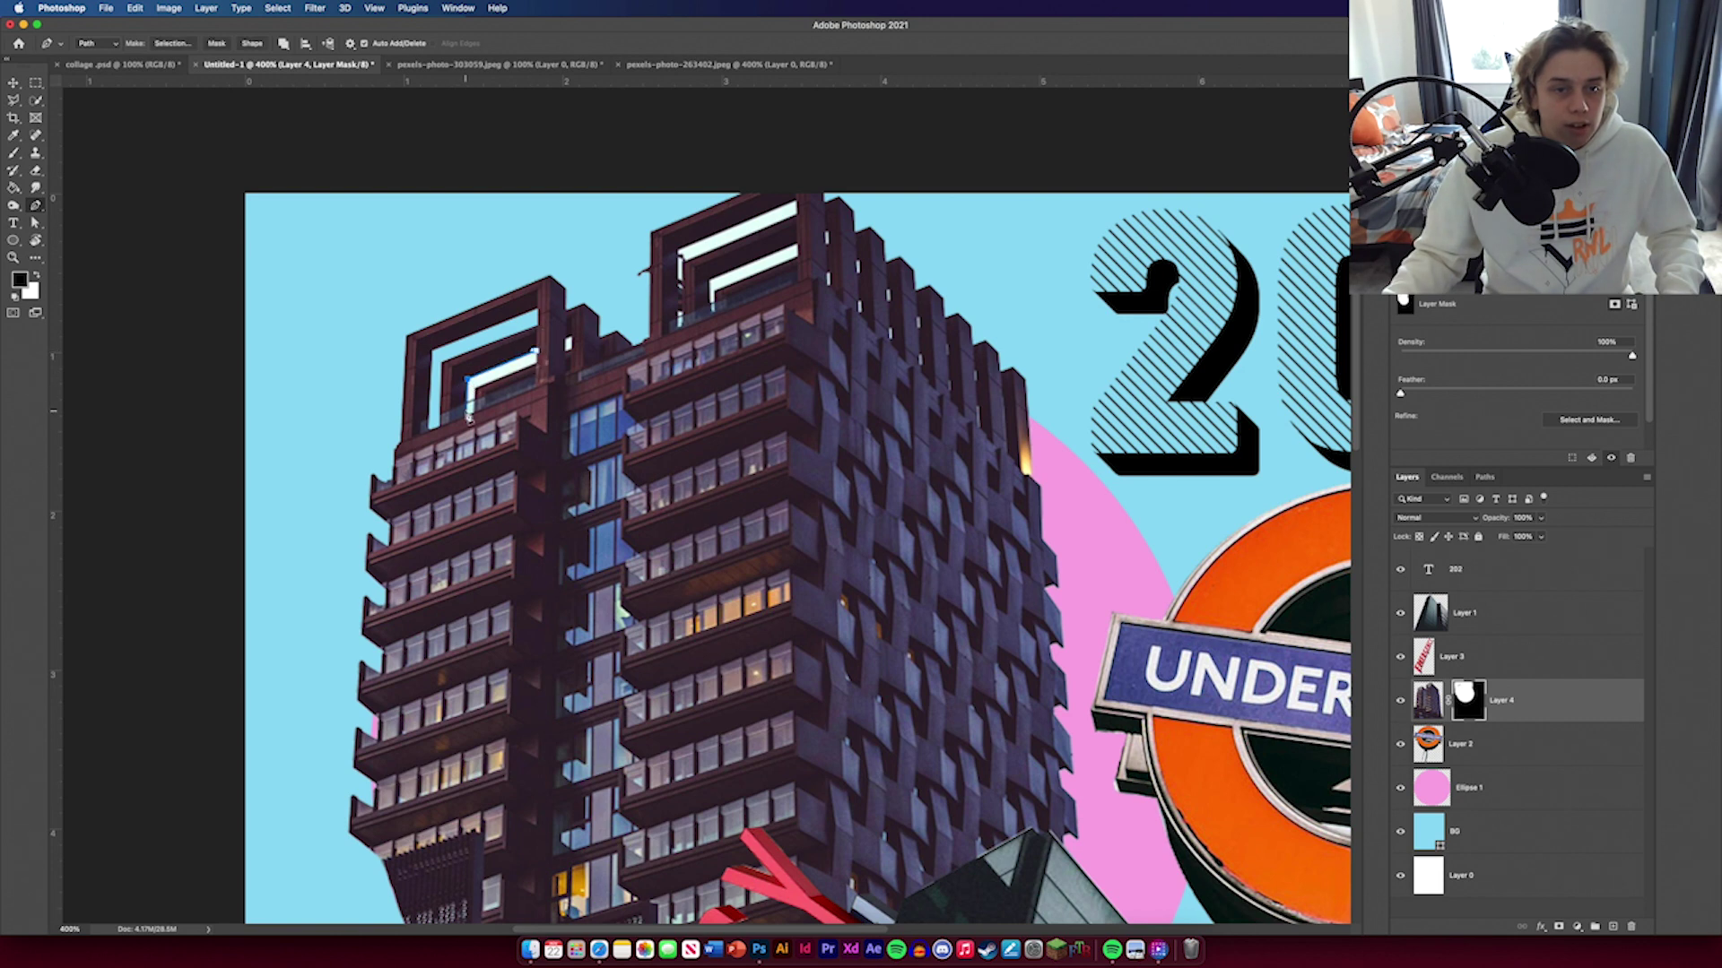
pyautogui.click(466, 415)
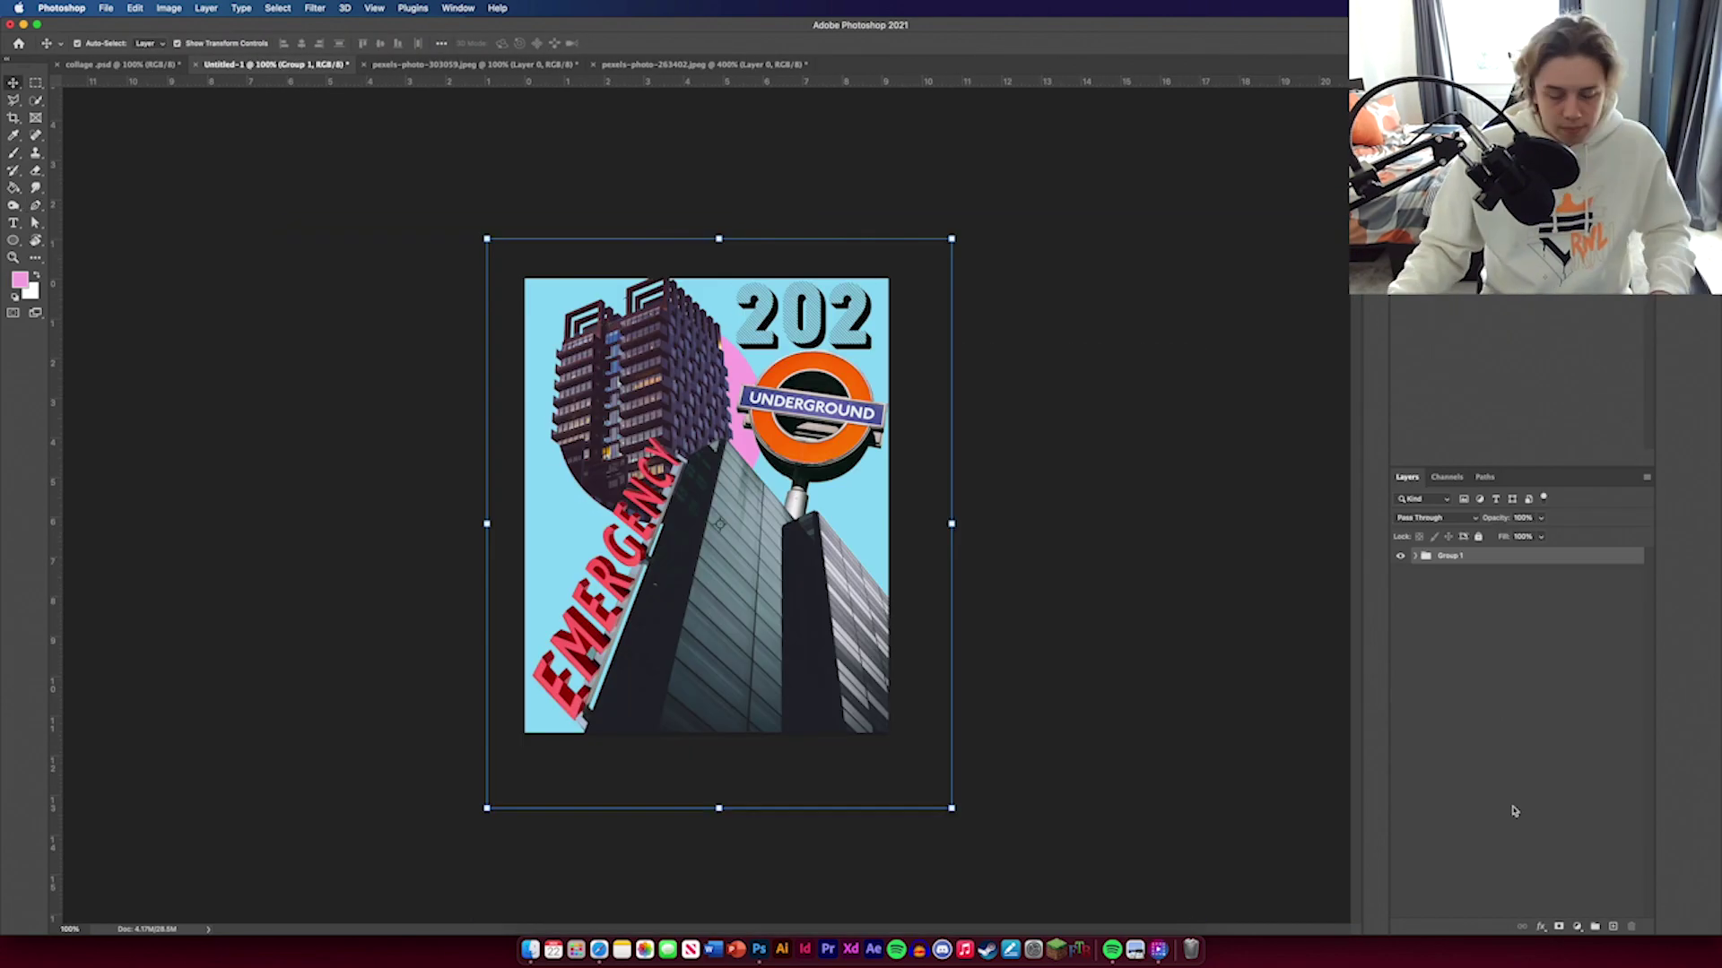
pyautogui.press('super+alt+shift+e')
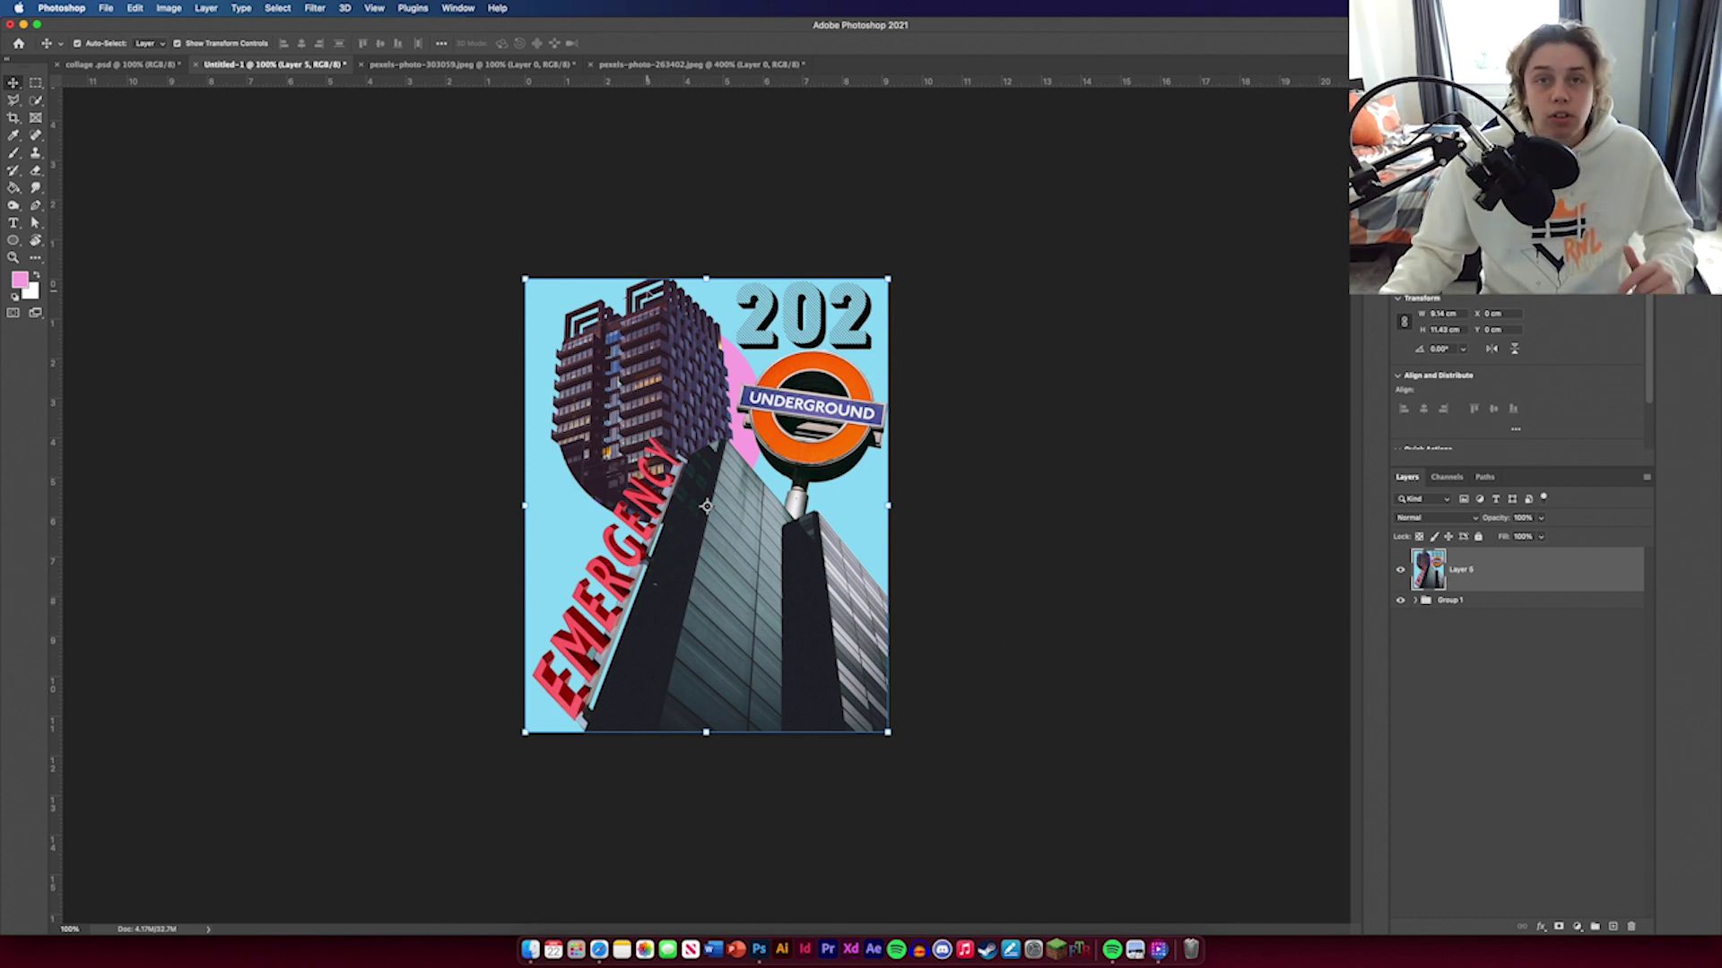
# Step: Apply Filter > Camera Raw Filter to the merged Layer 5
pyautogui.click(308, 9)
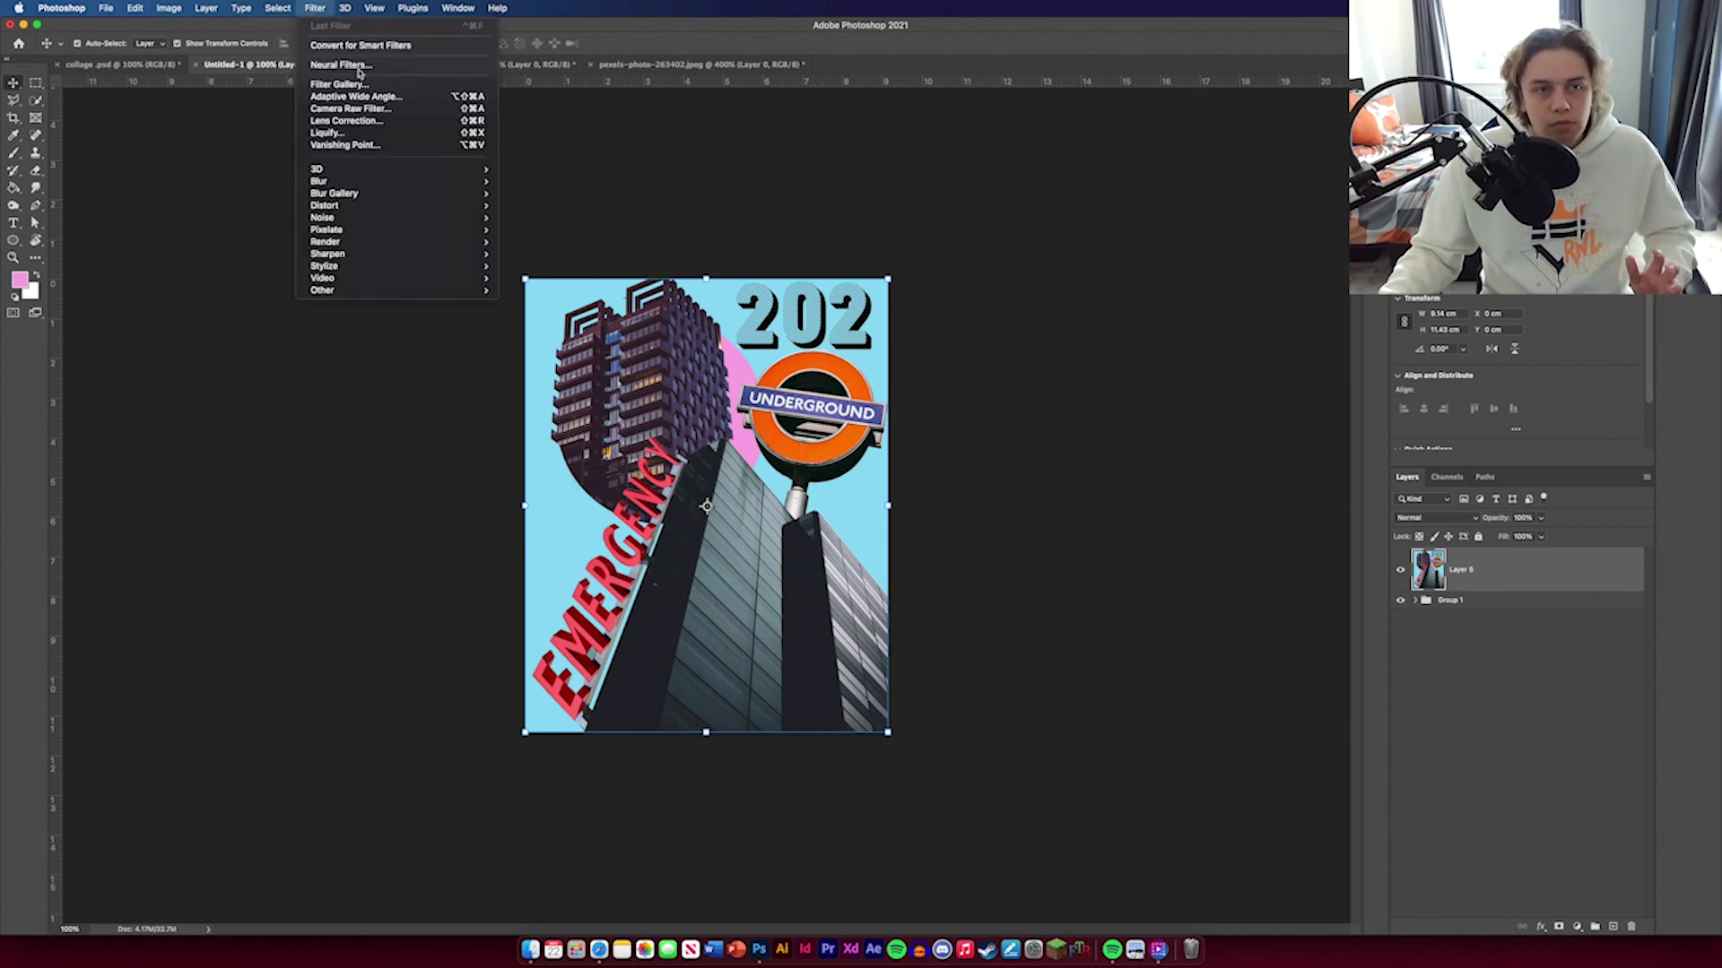
pyautogui.click(363, 118)
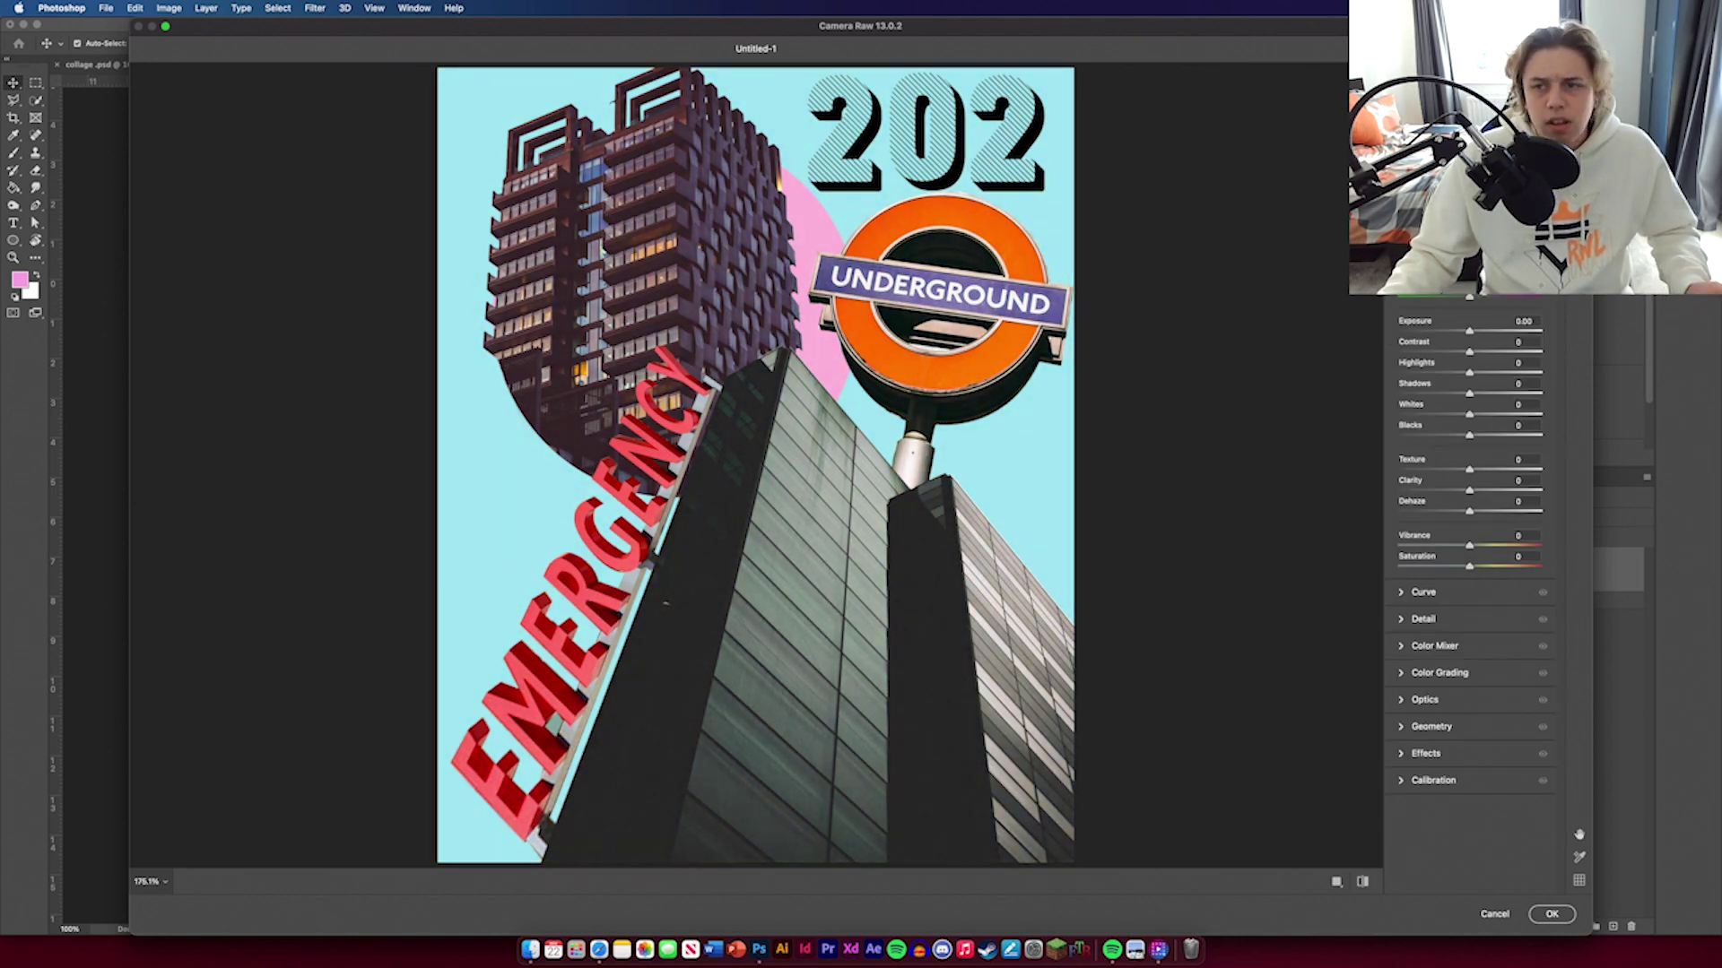
# Step: Set exposure +0.20 and vibrance +16, lift the curve black point to 18, sharpen to 63
pyautogui.moveTo(1471, 332); pyautogui.dragTo(1478, 511)
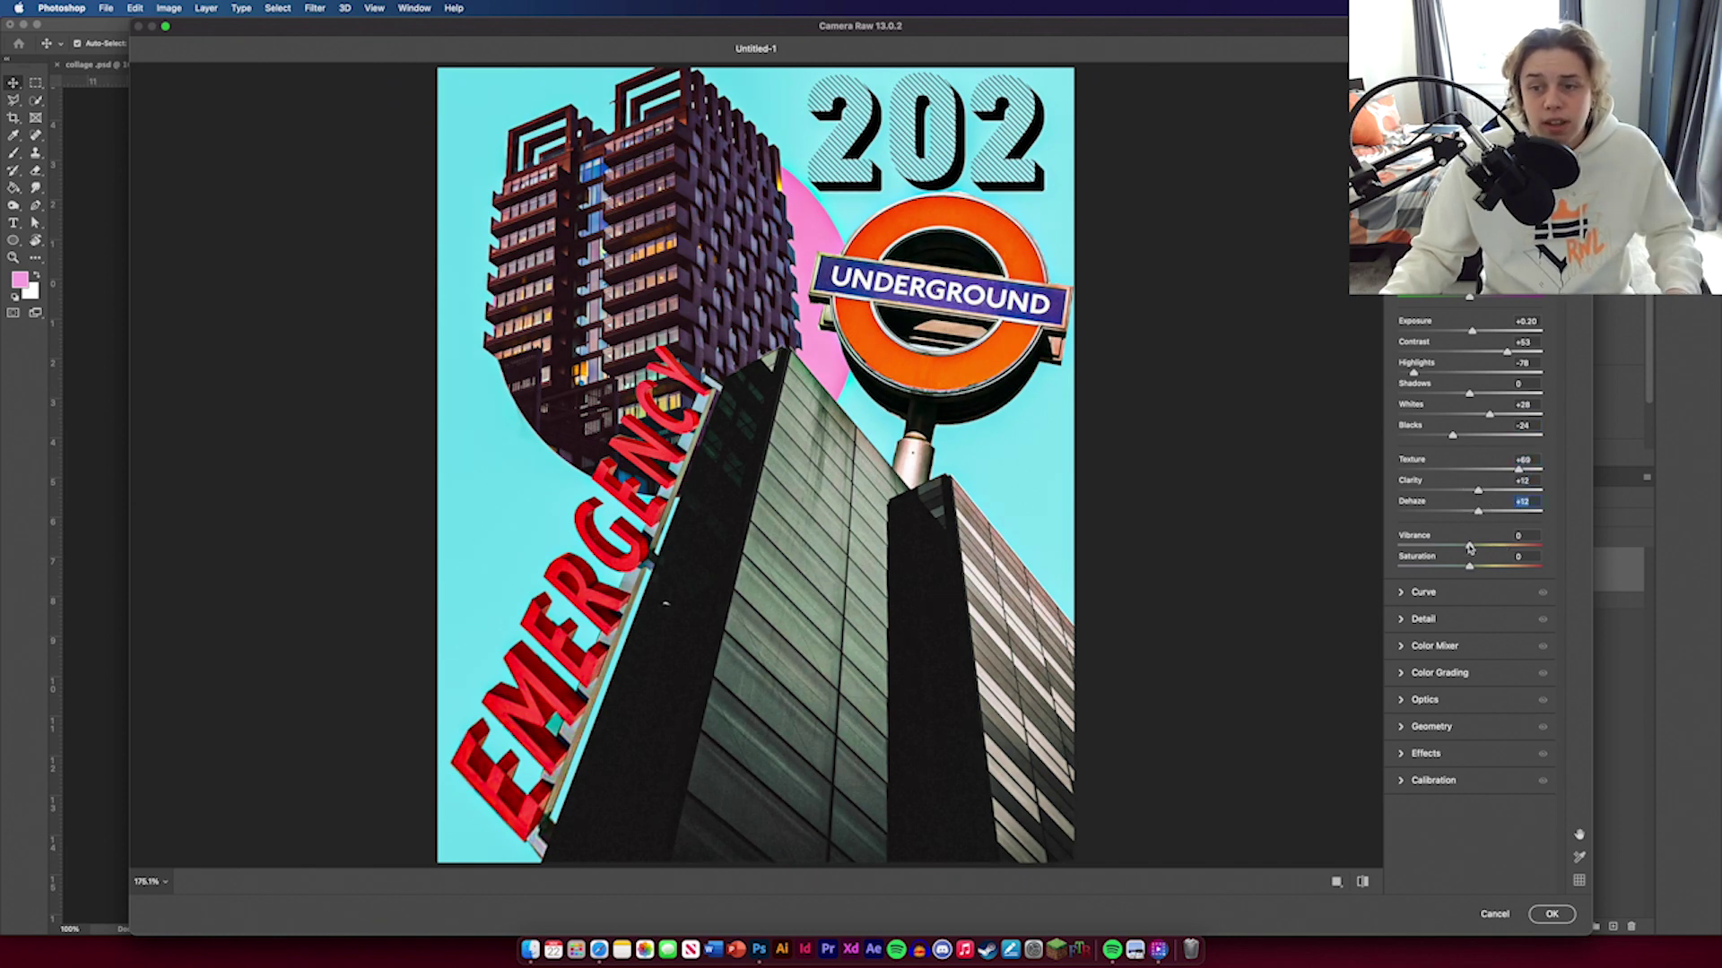
pyautogui.moveTo(1469, 545); pyautogui.dragTo(1489, 567)
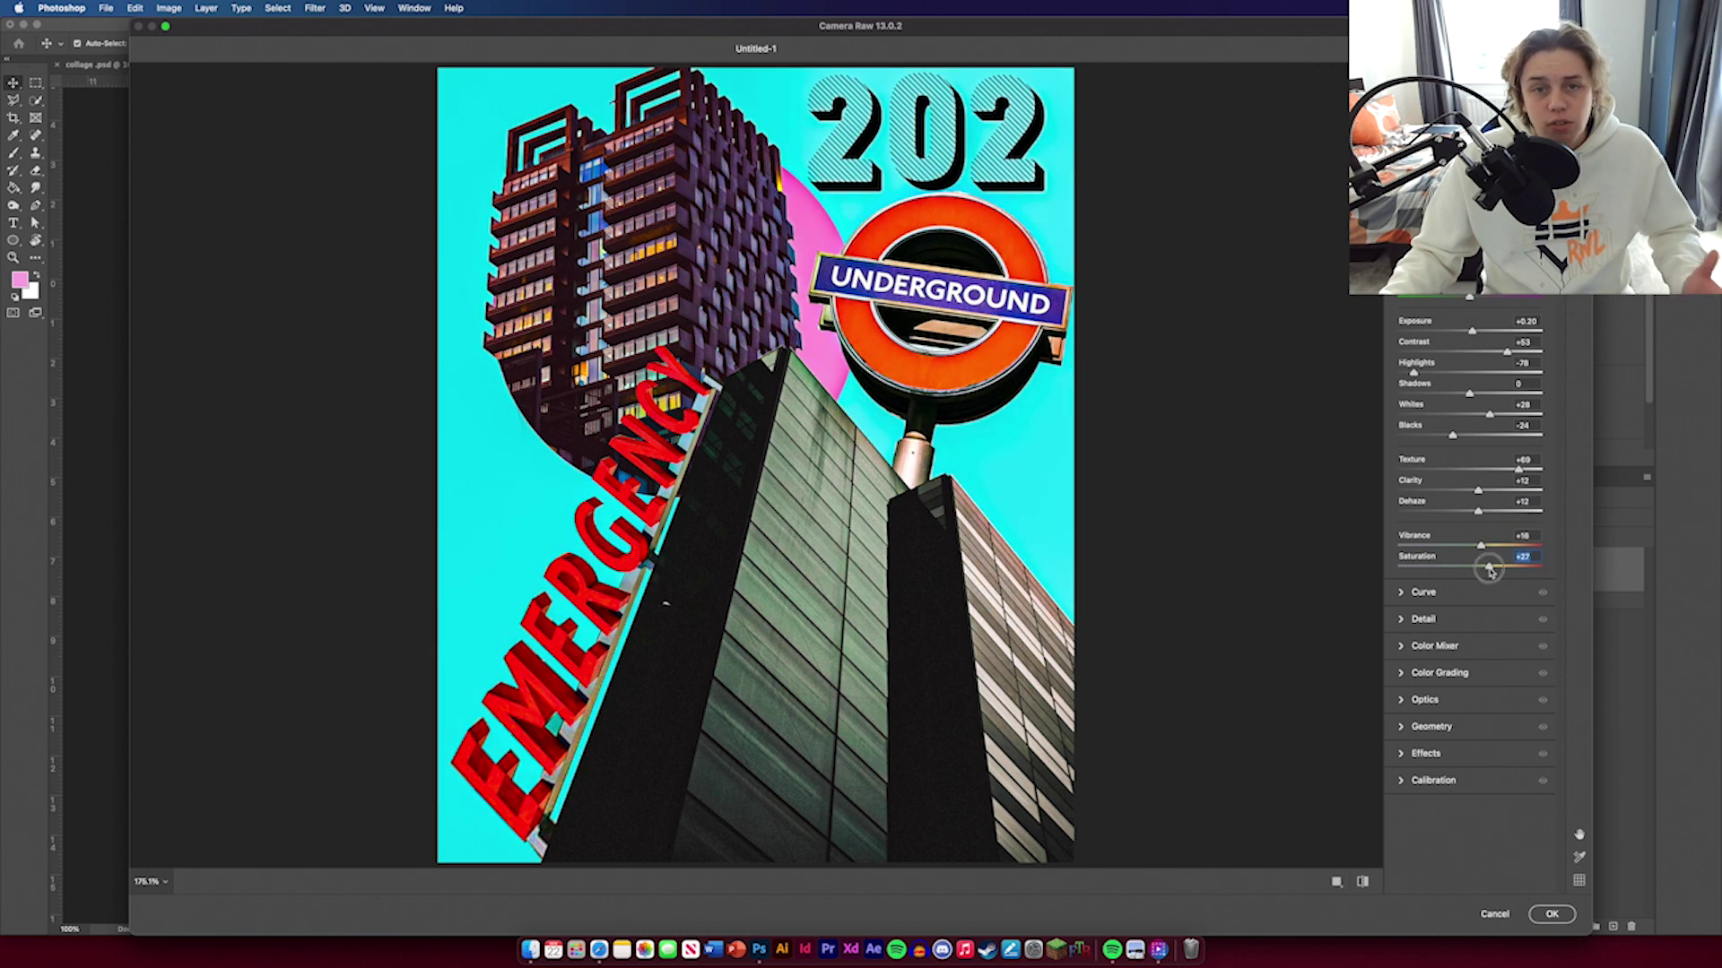
pyautogui.click(1409, 595)
pyautogui.moveTo(1397, 436); pyautogui.dragTo(1397, 426)
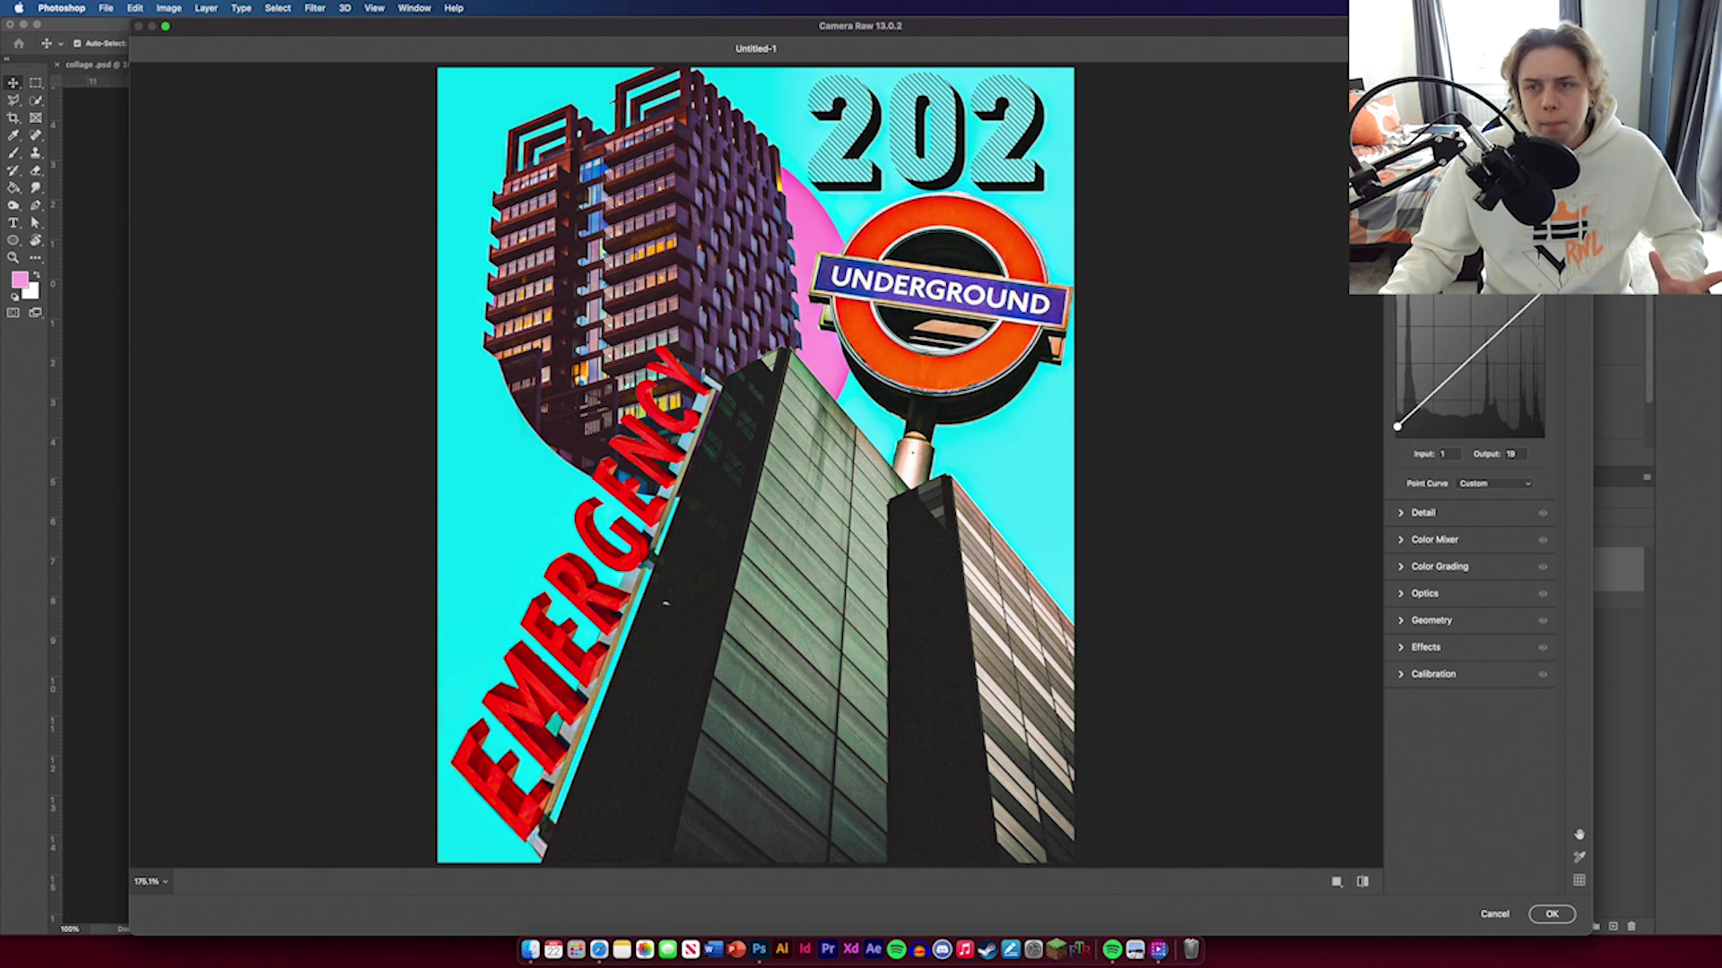
pyautogui.scroll(-5, 1471, 494)
pyautogui.scroll(3, 1471, 403)
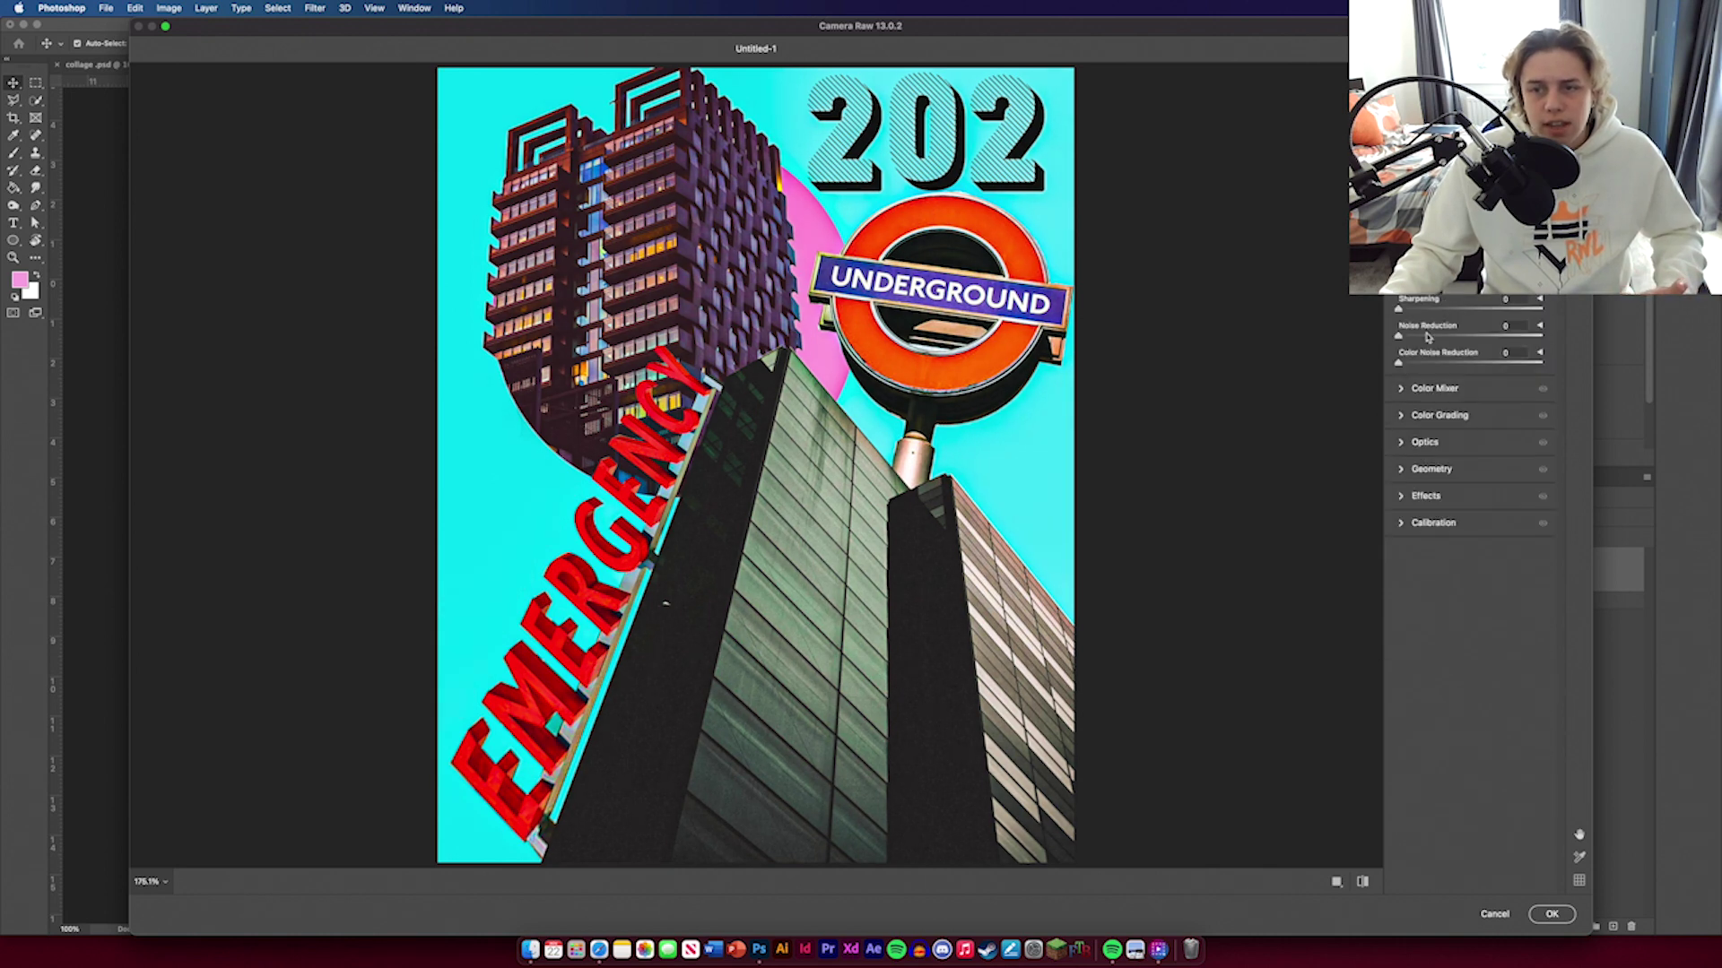
pyautogui.moveTo(1397, 311); pyautogui.dragTo(1458, 311)
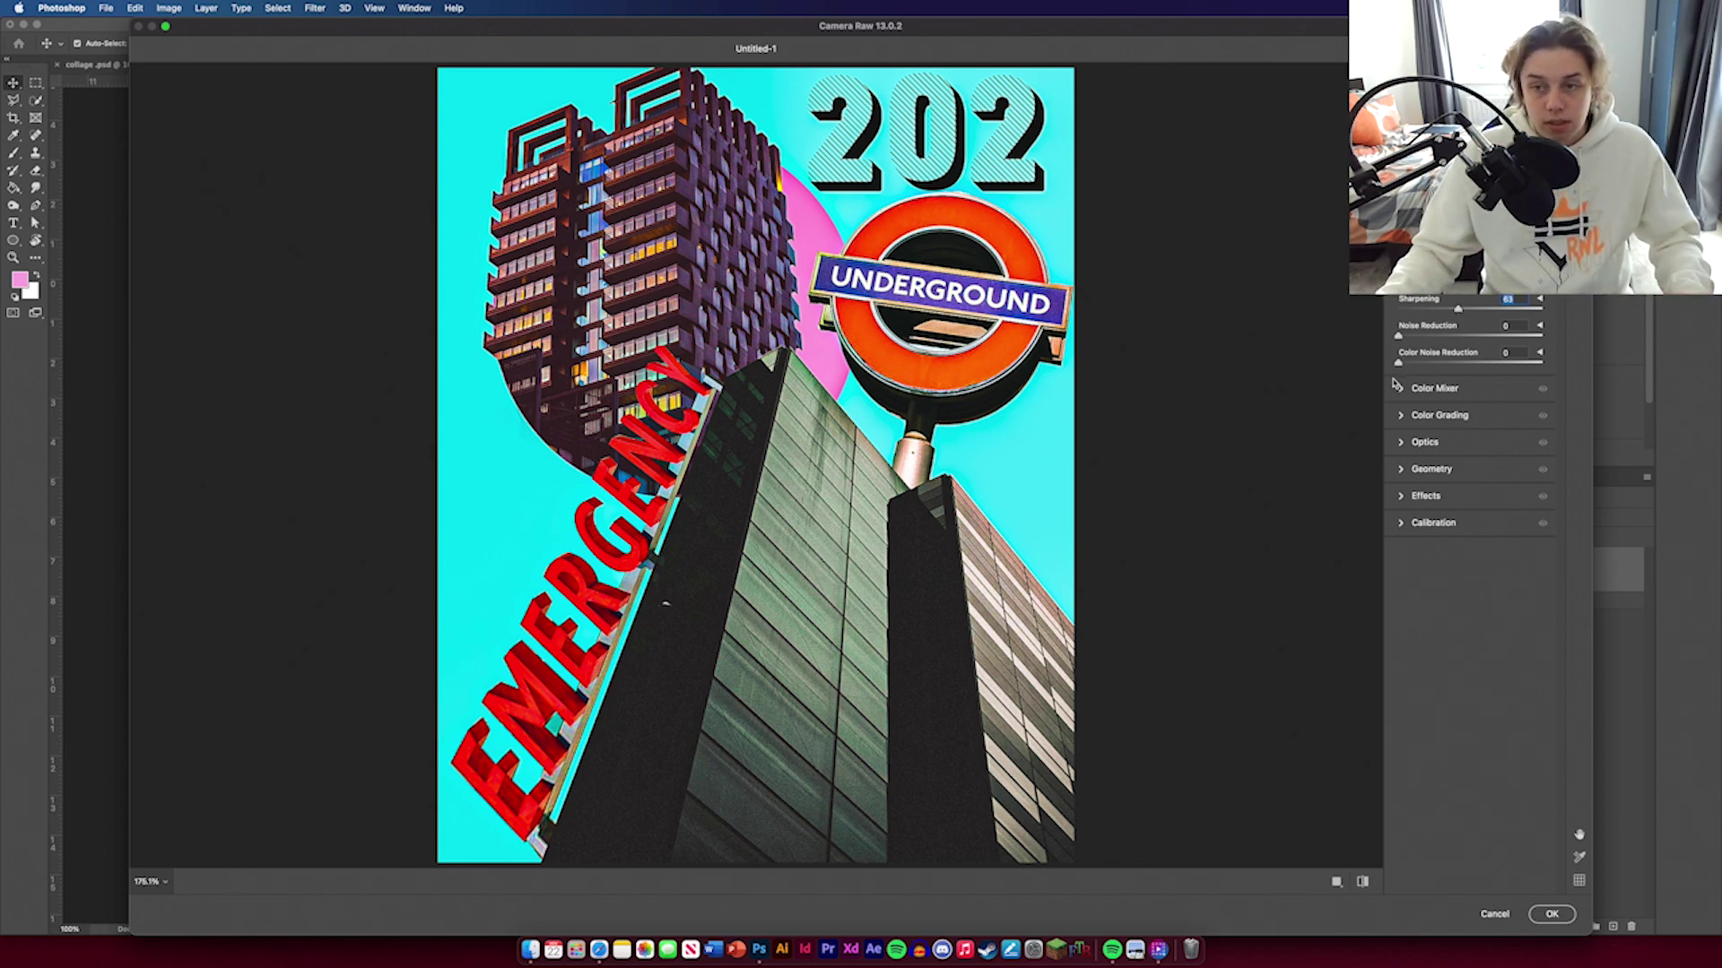
# Step: Add grain in Camera Raw Effects, settling on amount 39 and size 11
pyautogui.click(1401, 497)
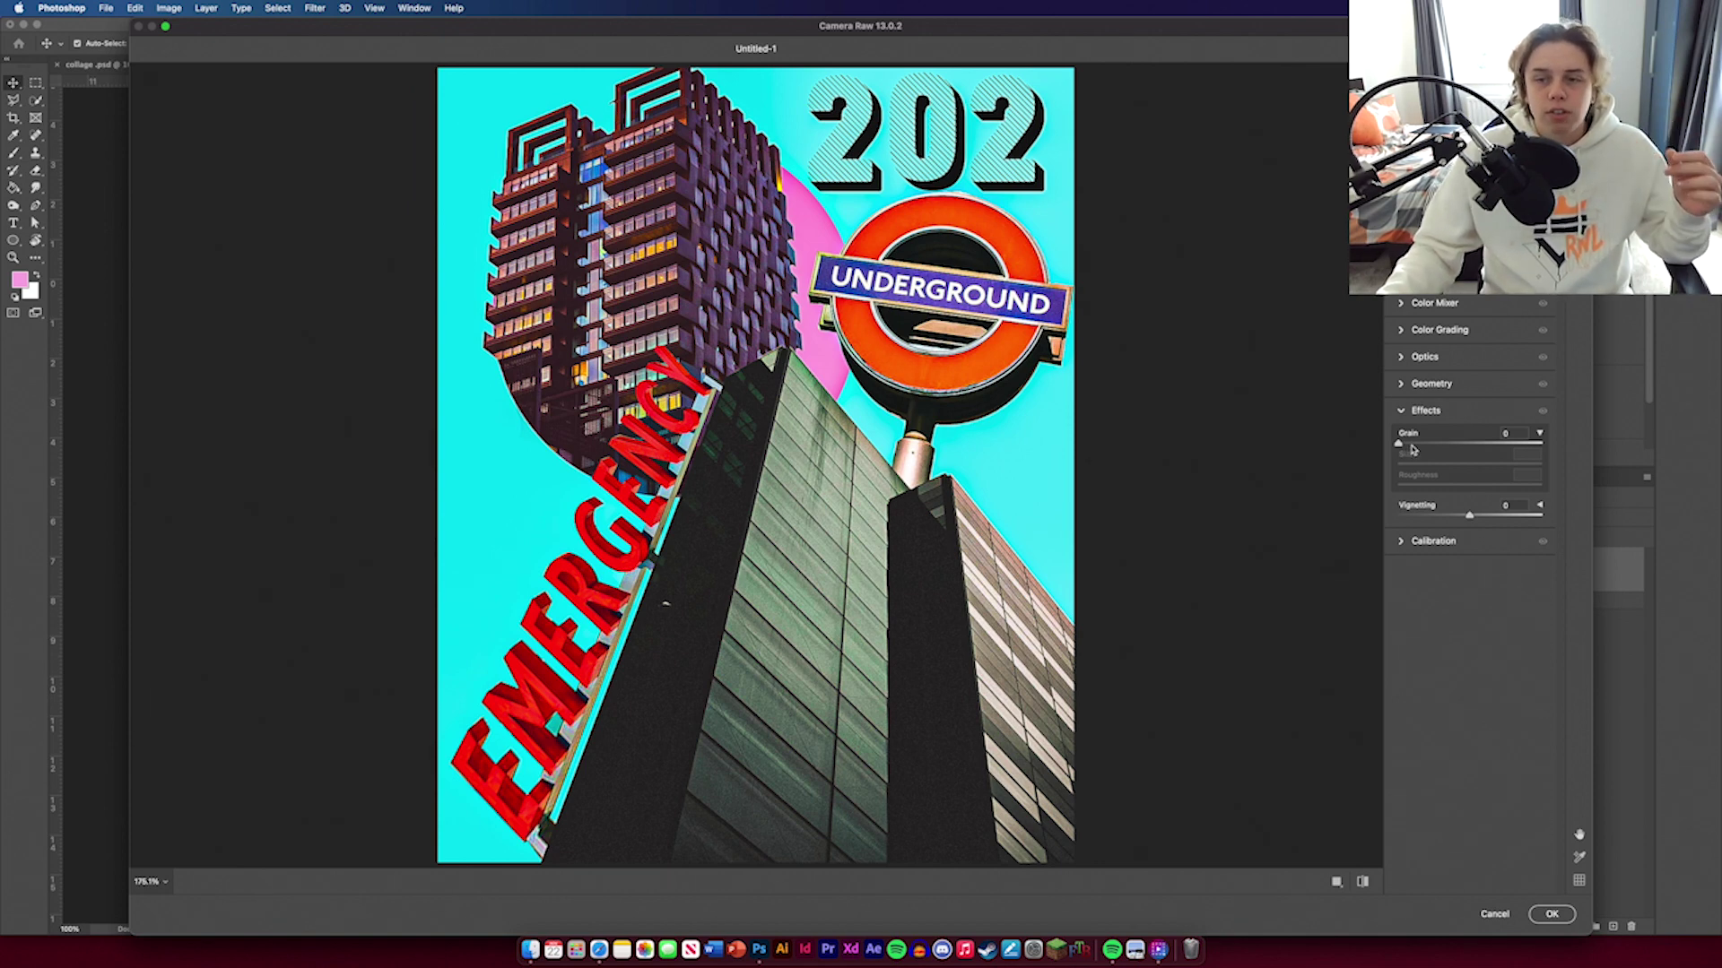
pyautogui.moveTo(1411, 446); pyautogui.dragTo(1545, 464)
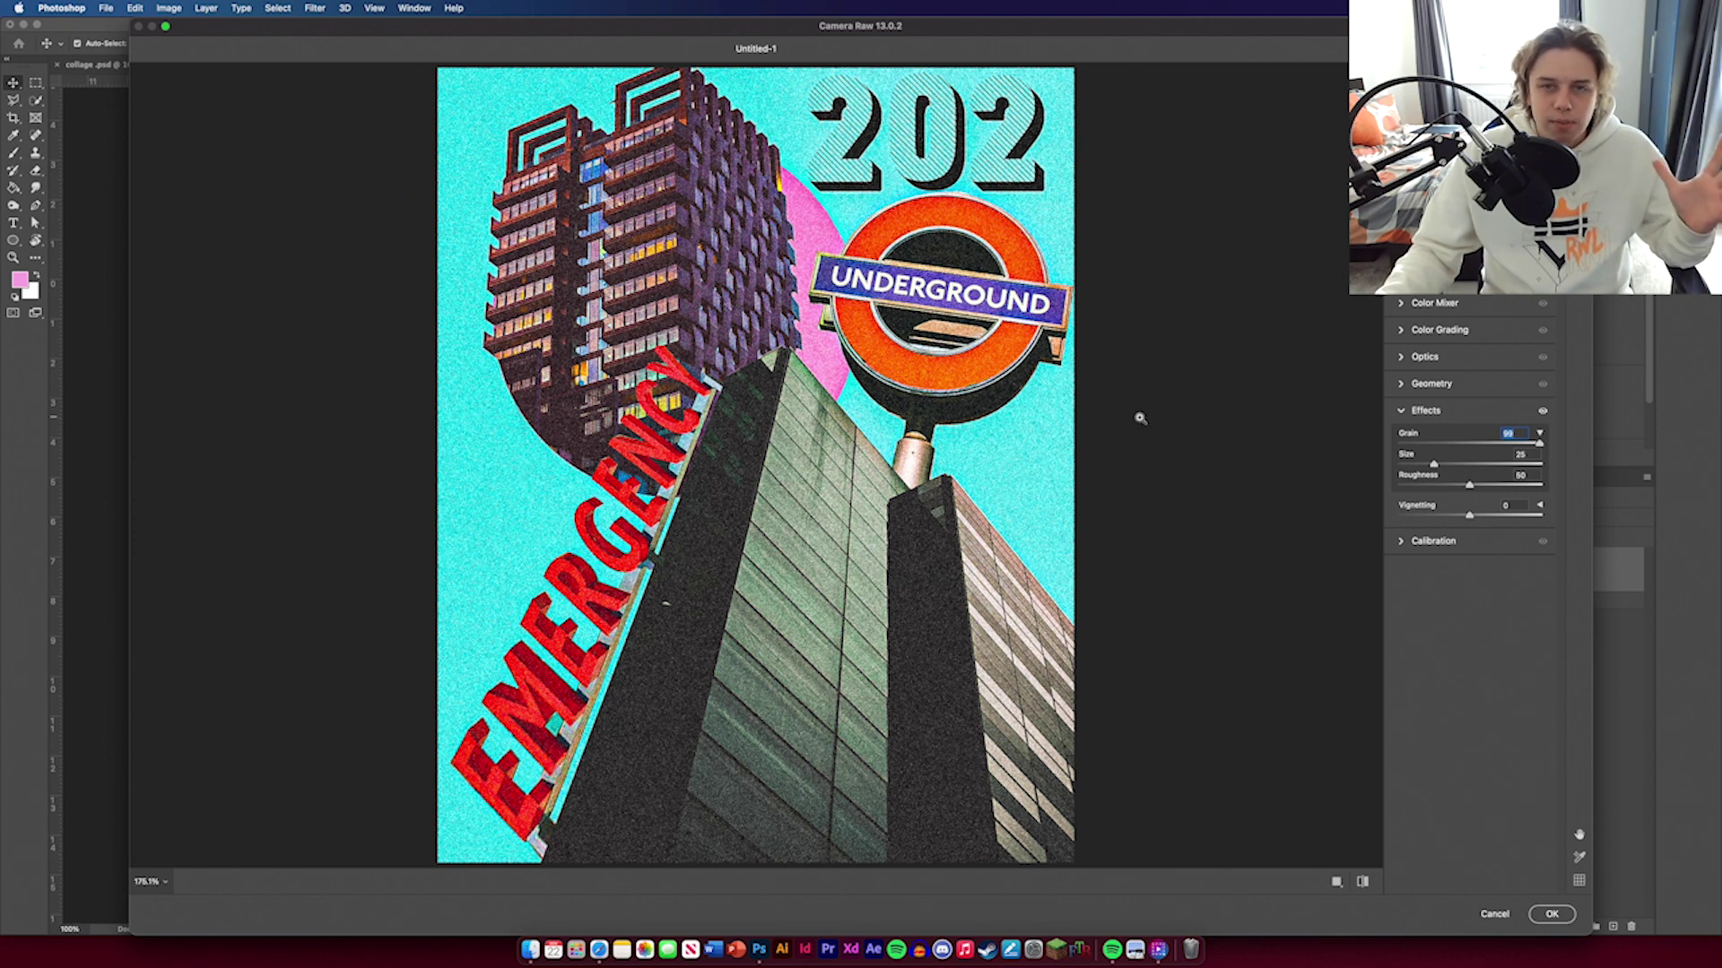
pyautogui.moveTo(1475, 445); pyautogui.dragTo(1447, 446)
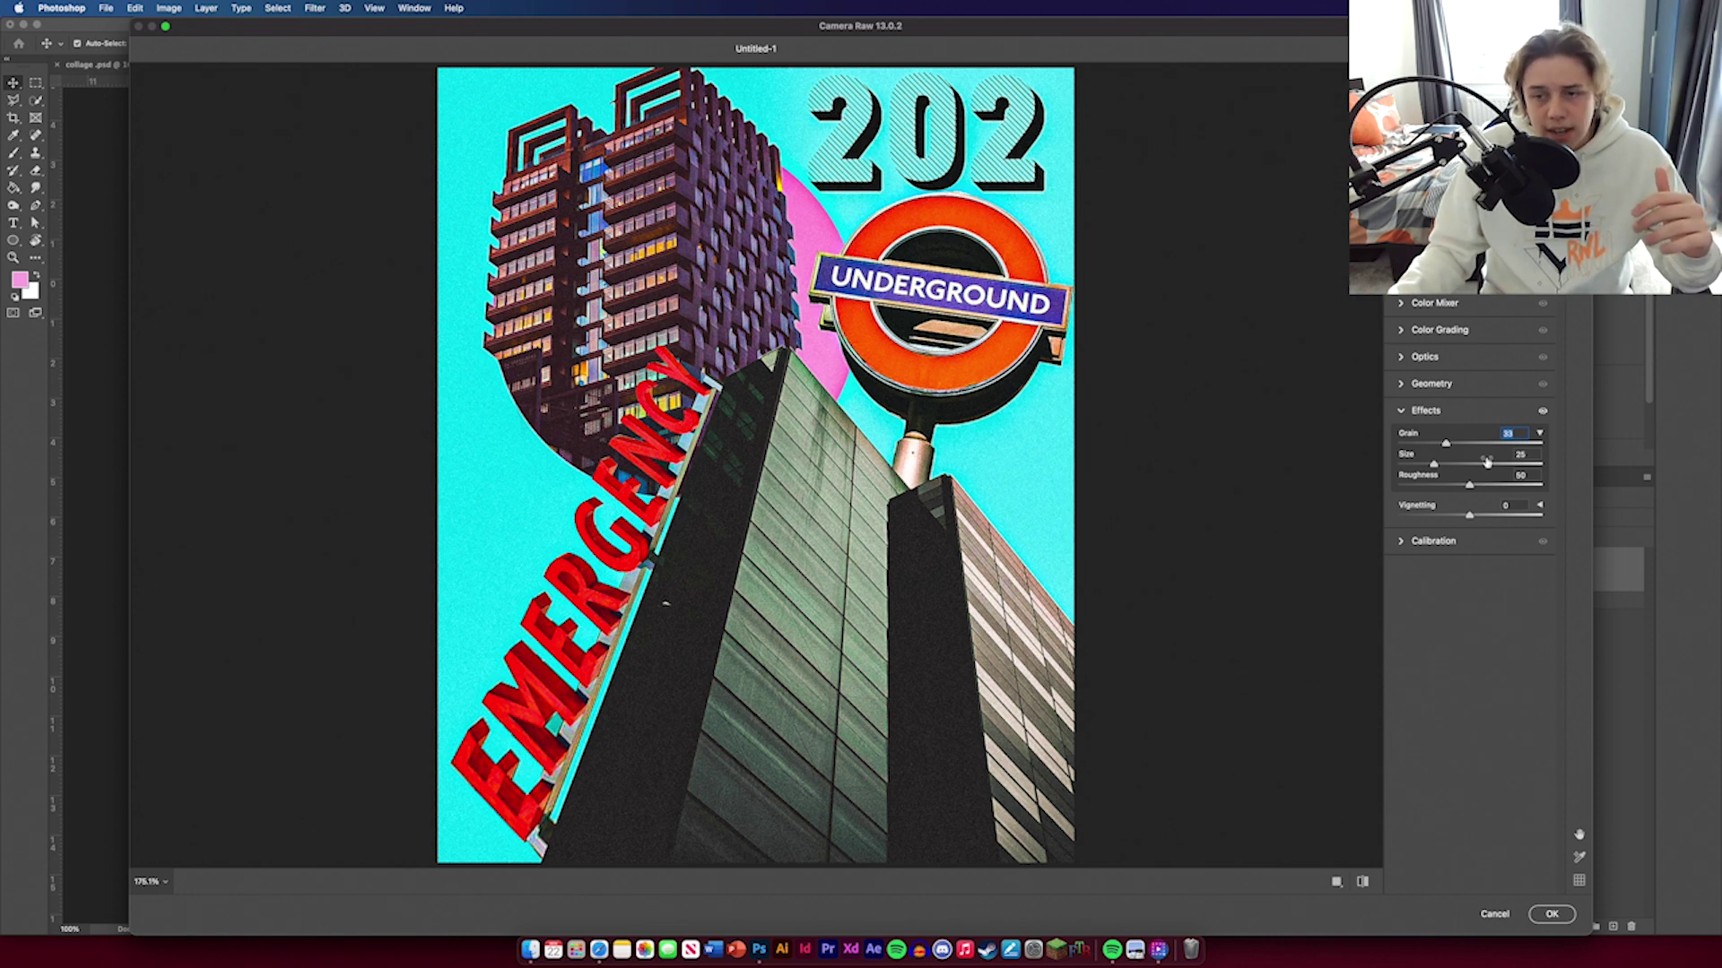
pyautogui.moveTo(1454, 450); pyautogui.dragTo(1461, 524)
pyautogui.write('11')
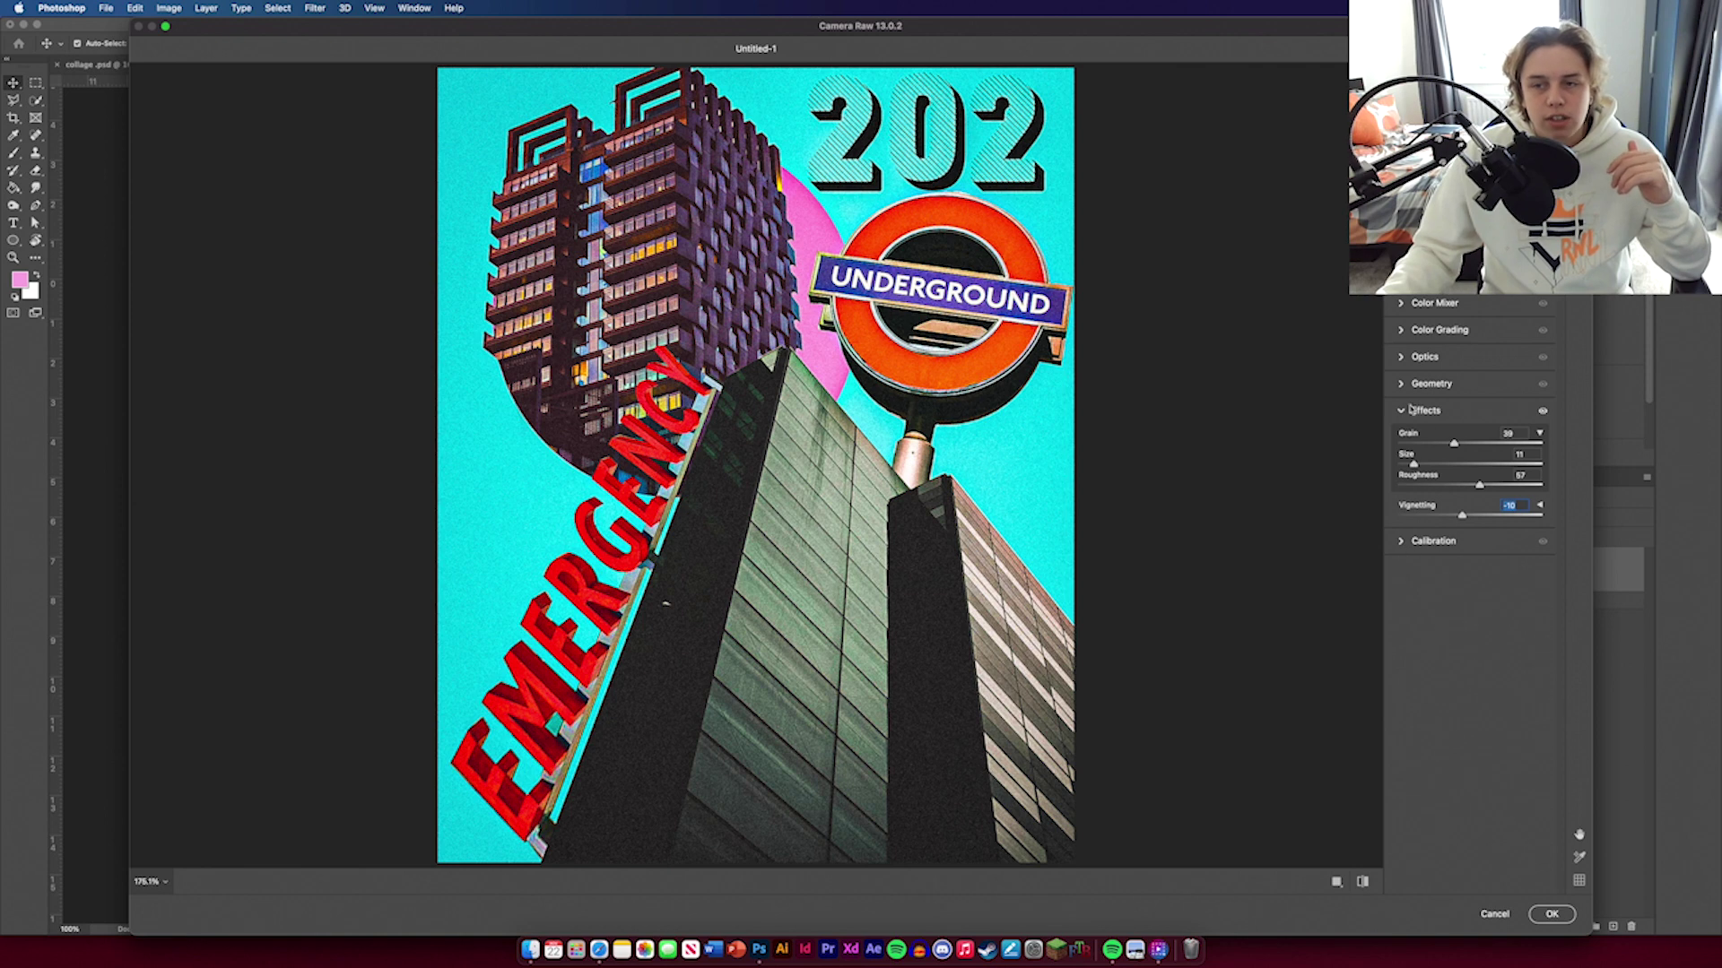
# Step: Shift the Reds hue to -10 in the Color Mixer and apply the Camera Raw edits
pyautogui.click(1406, 330)
pyautogui.click(1406, 330)
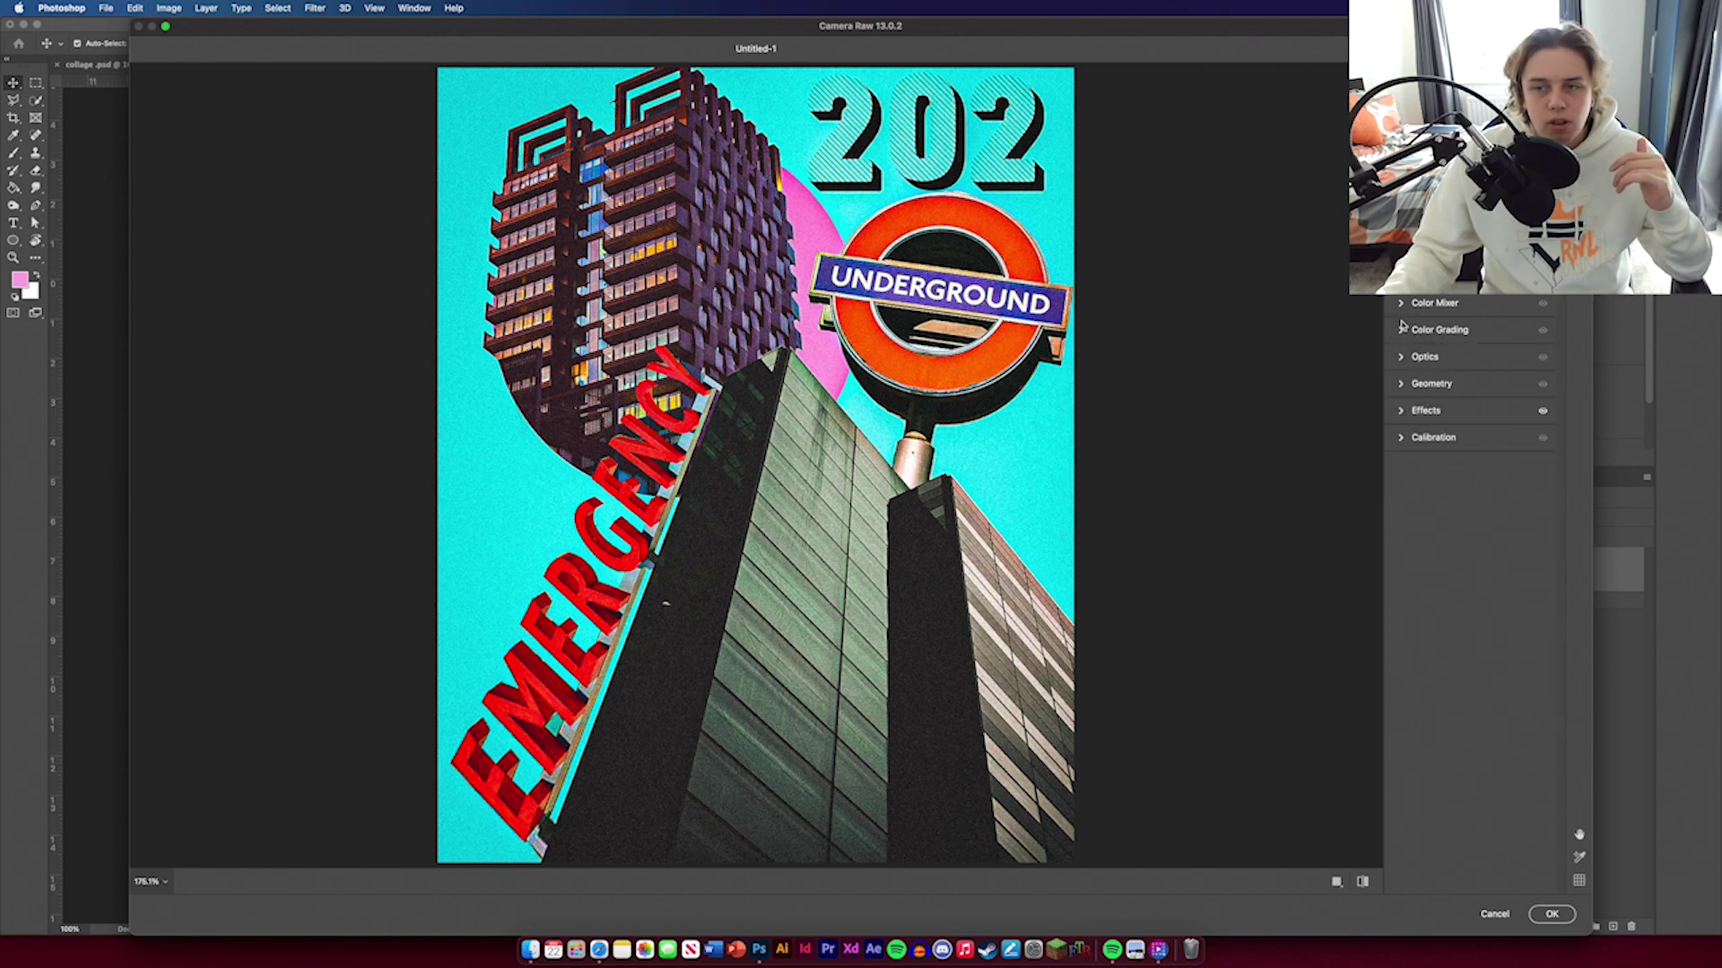
pyautogui.click(1403, 307)
pyautogui.moveTo(1454, 377); pyautogui.dragTo(1472, 382)
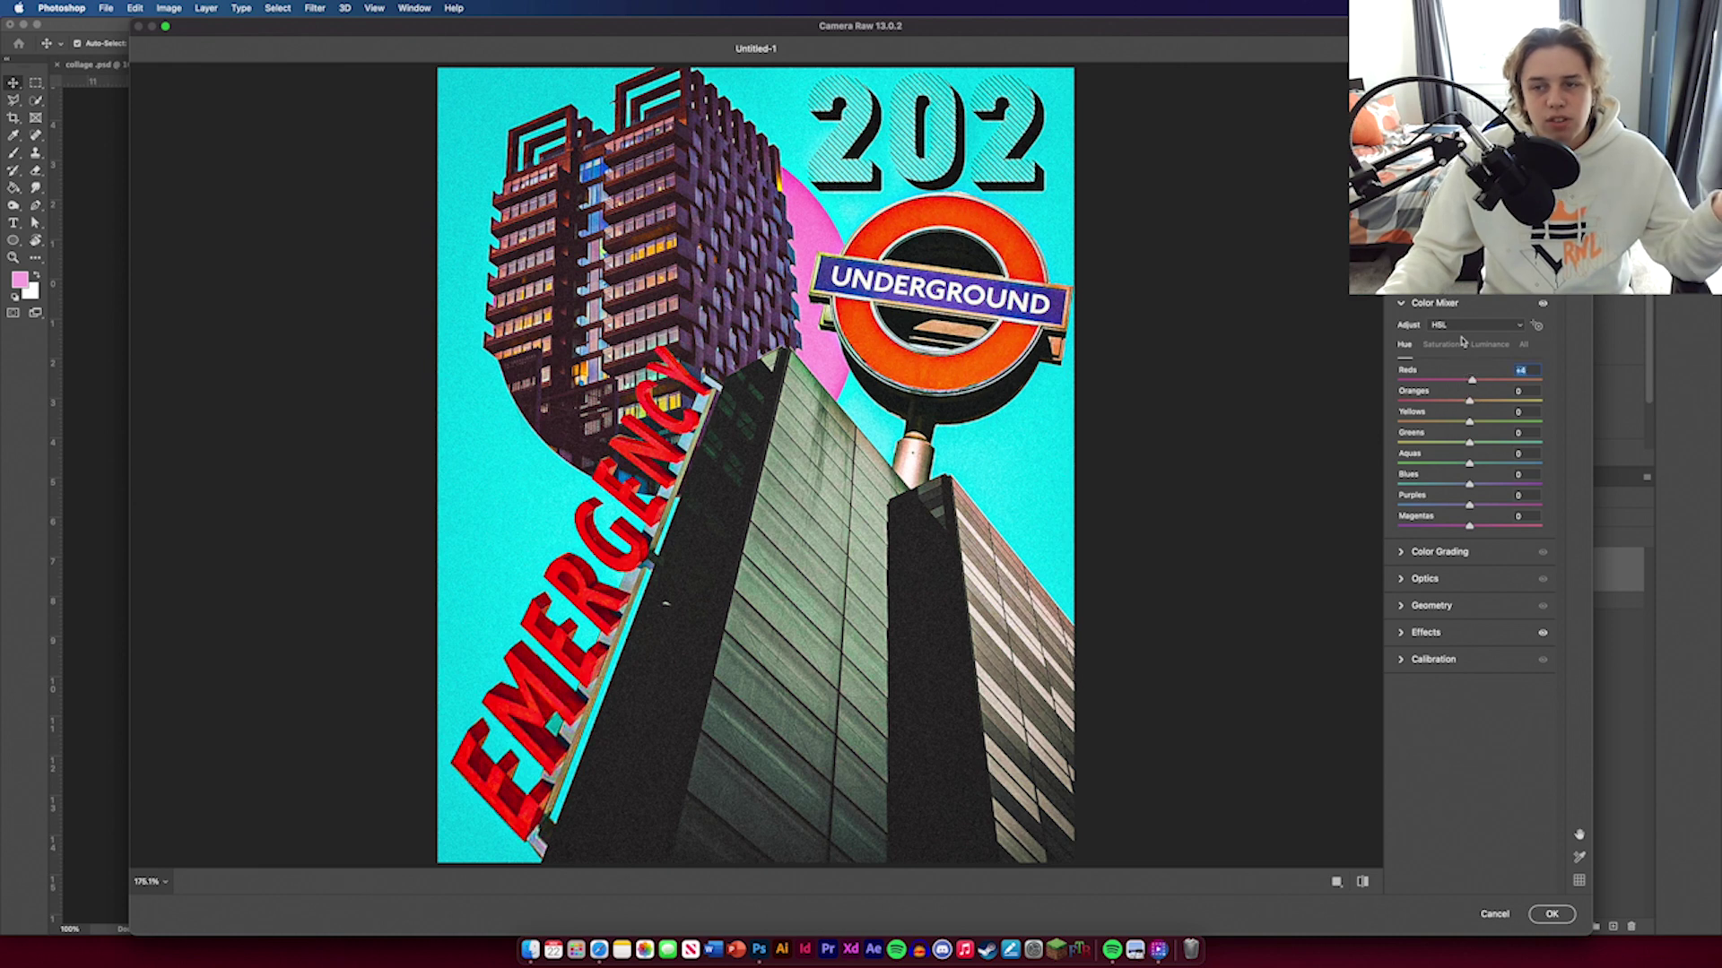
pyautogui.click(1403, 304)
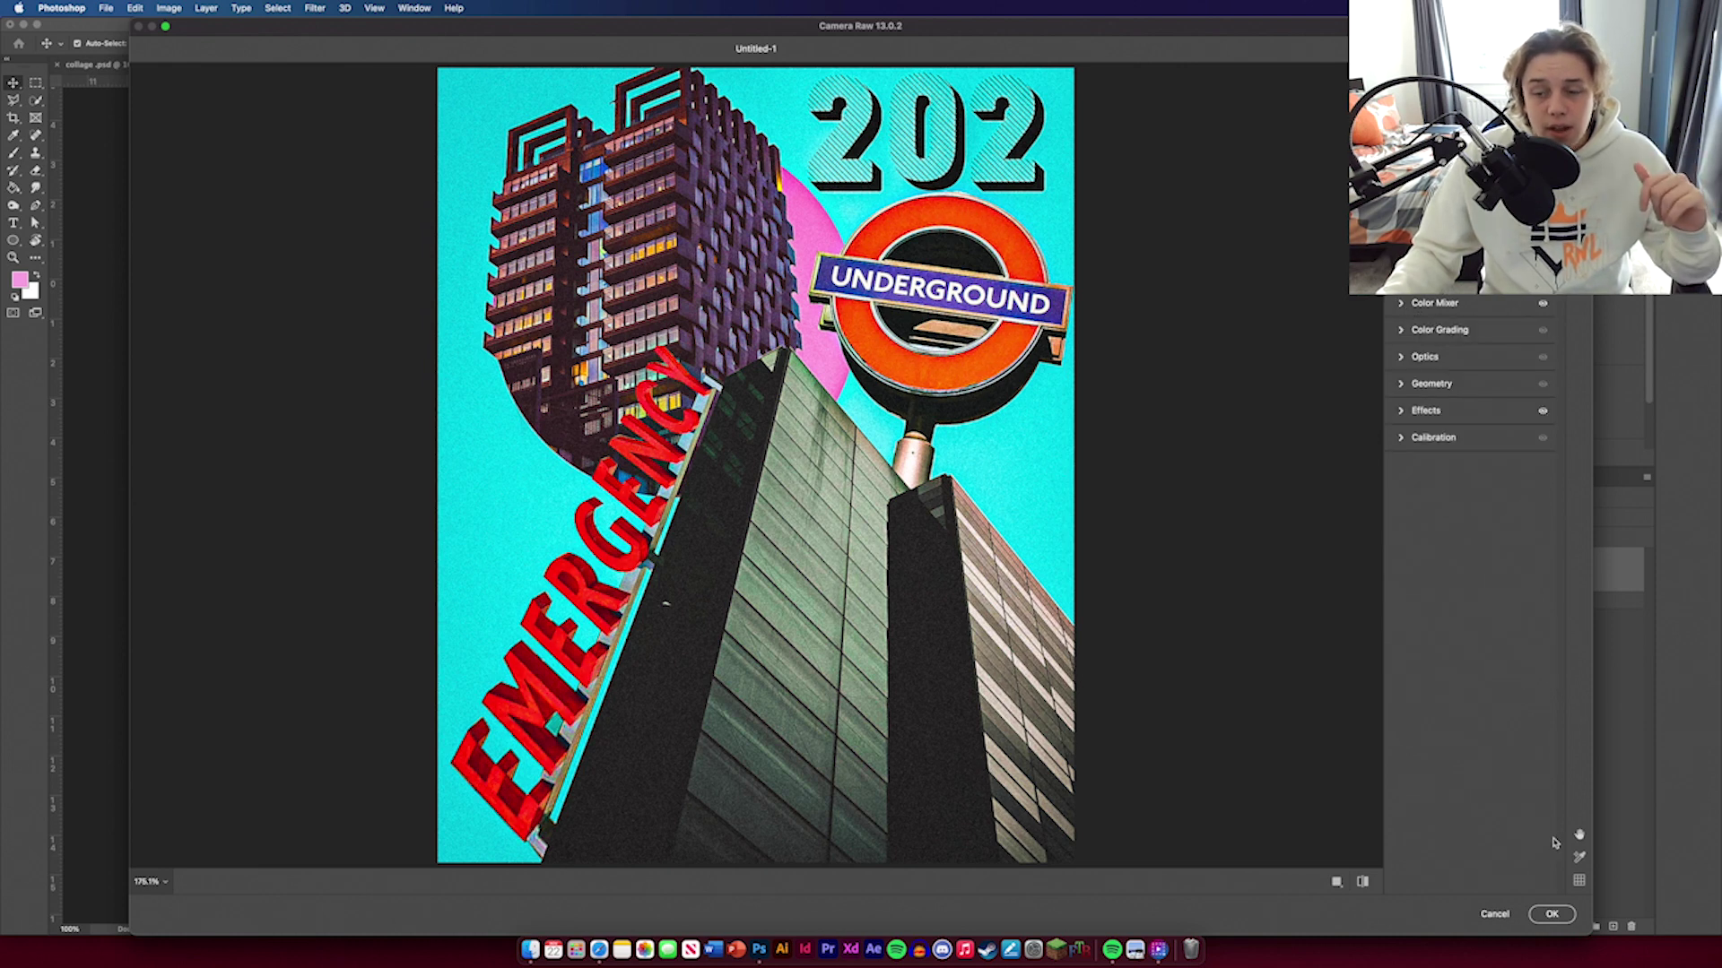
pyautogui.click(1560, 915)
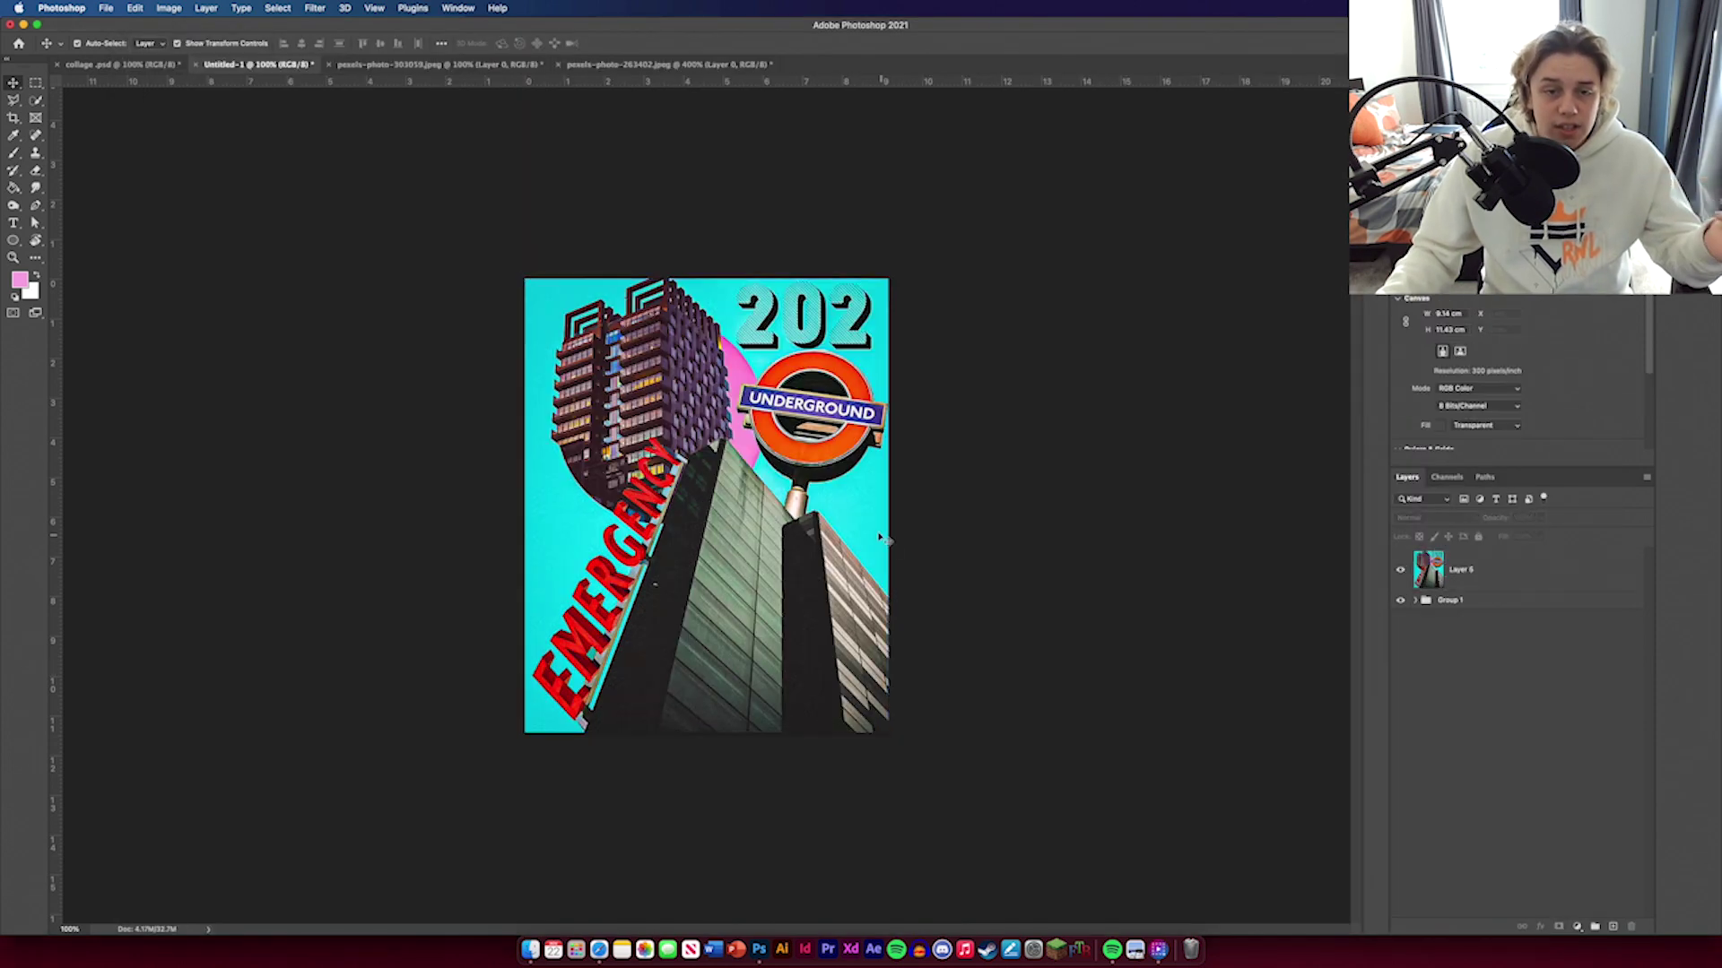
pyautogui.press('super+plus')
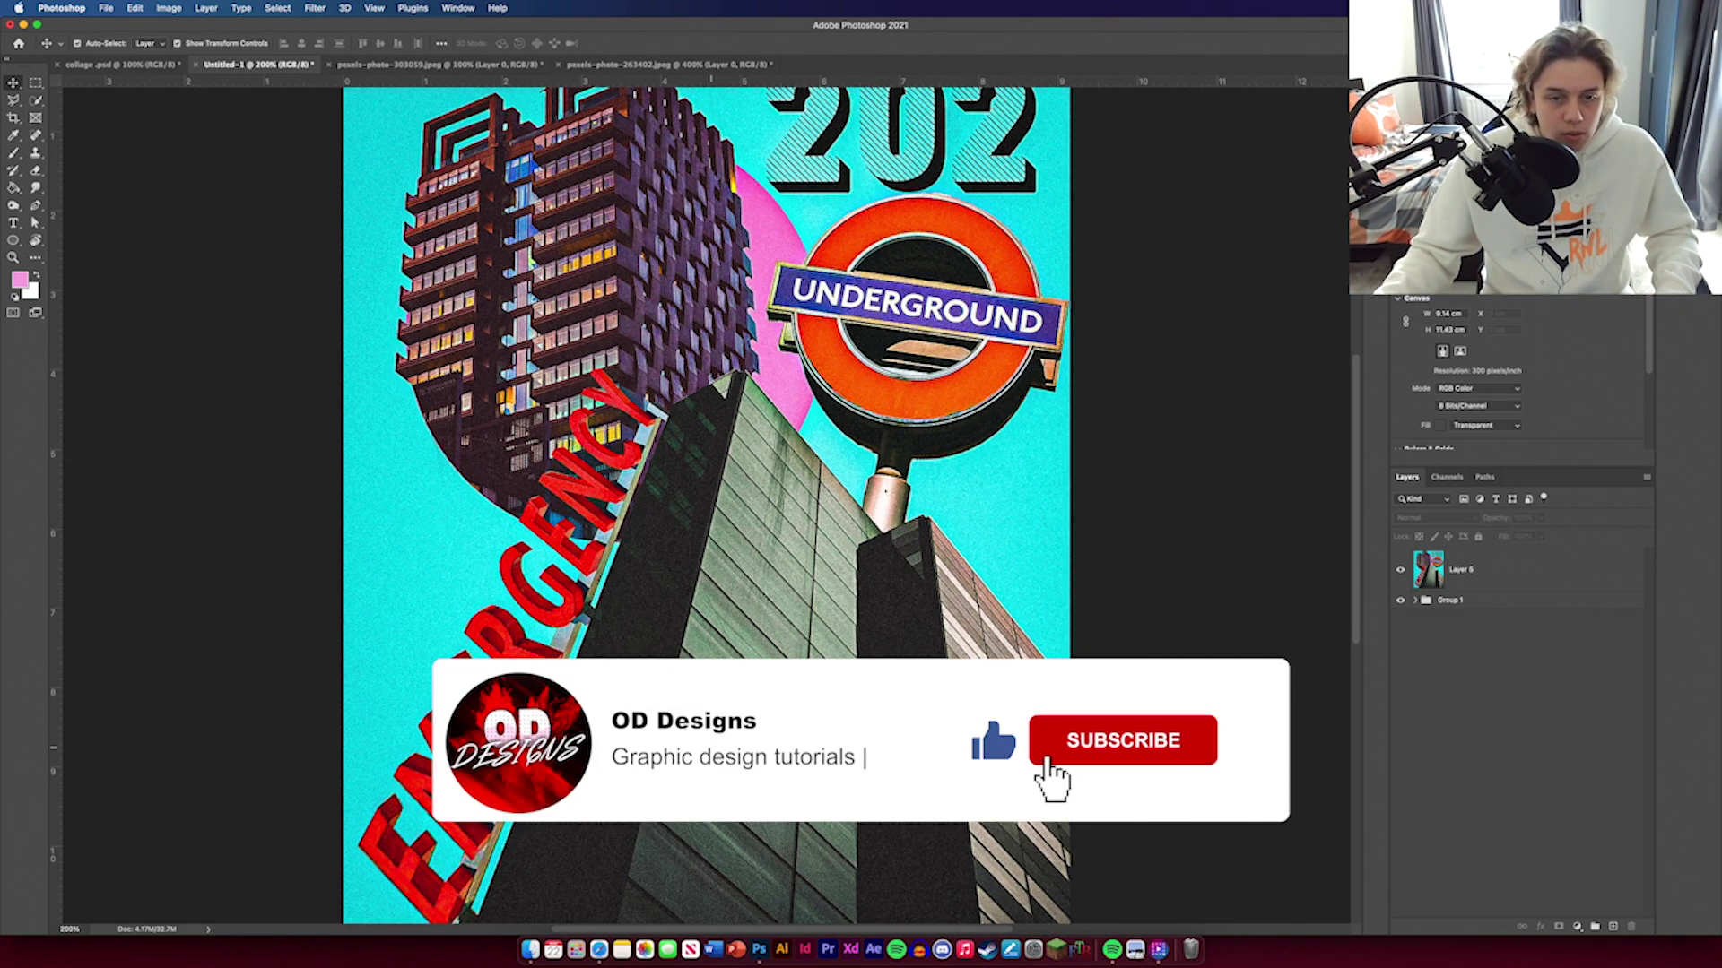
pyautogui.scroll(3, 809, 475)
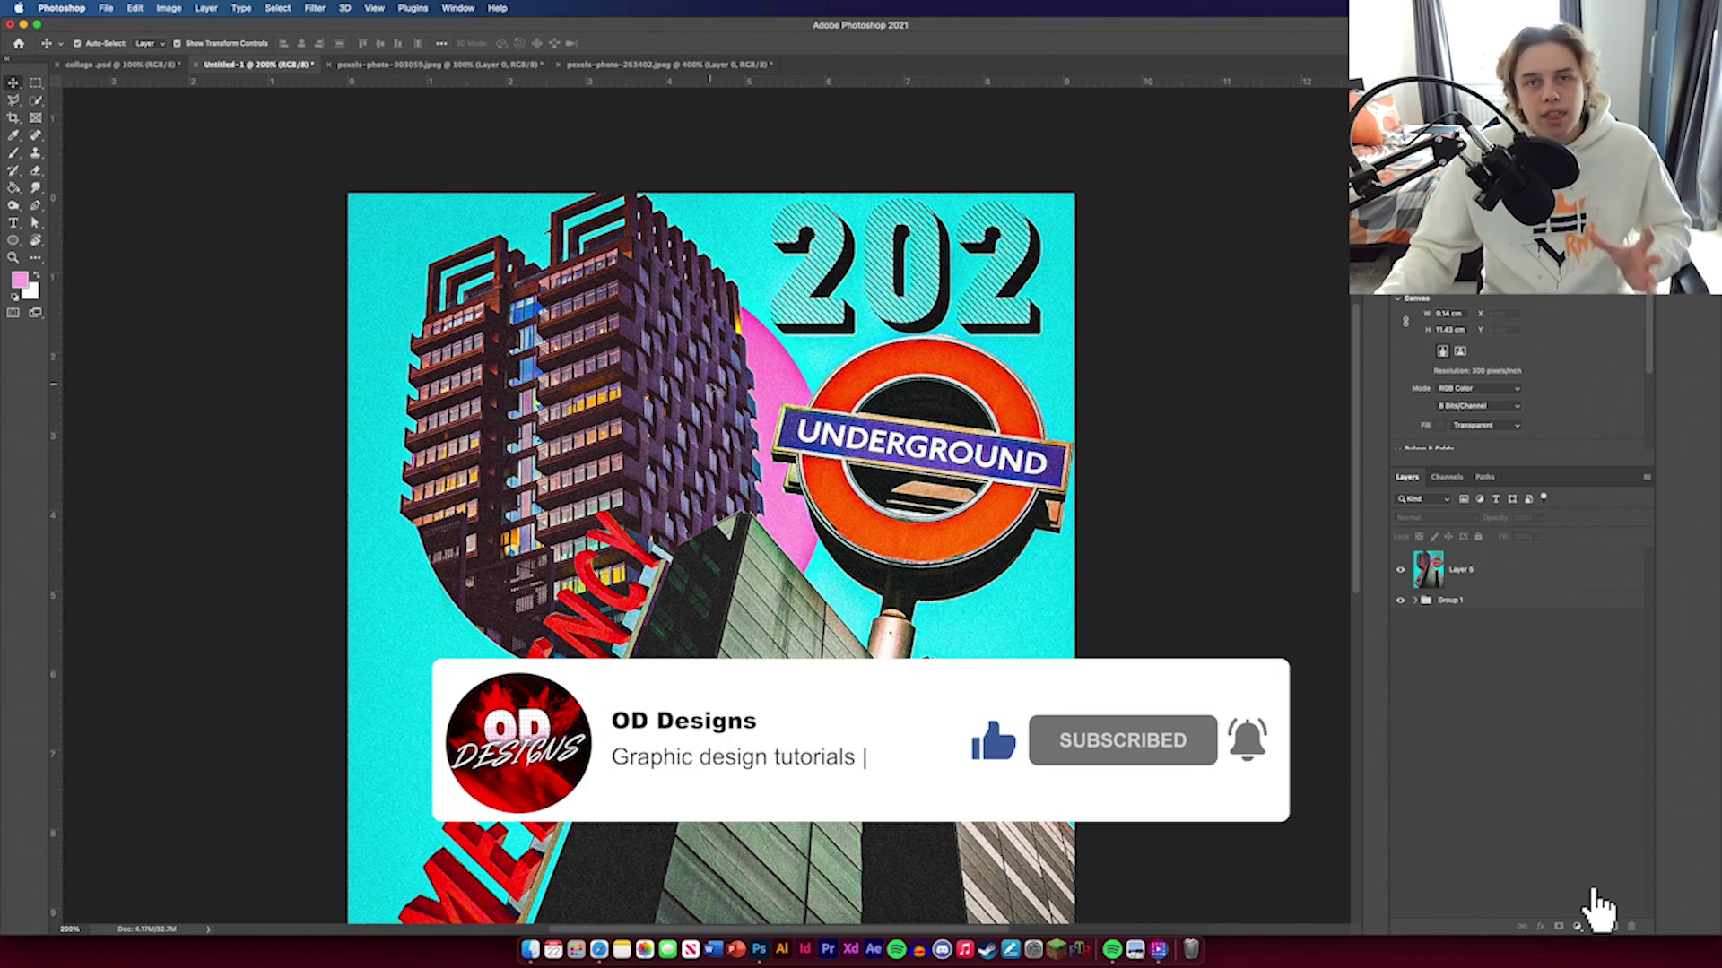
pyautogui.press('super+minus')
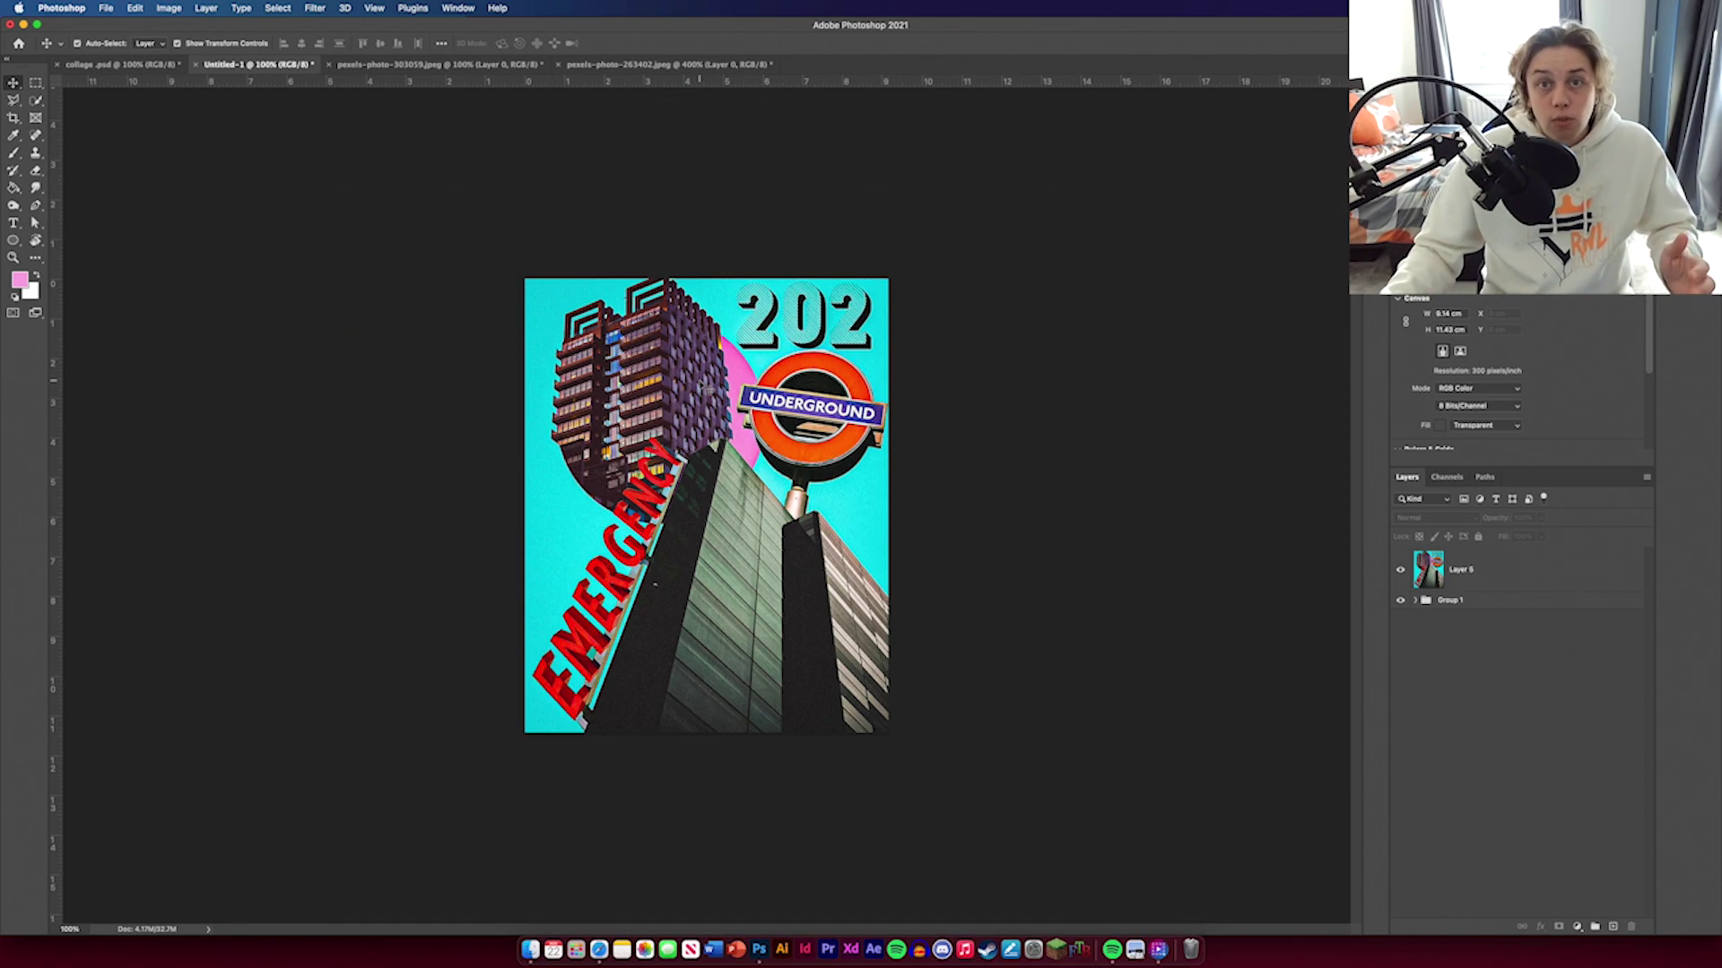